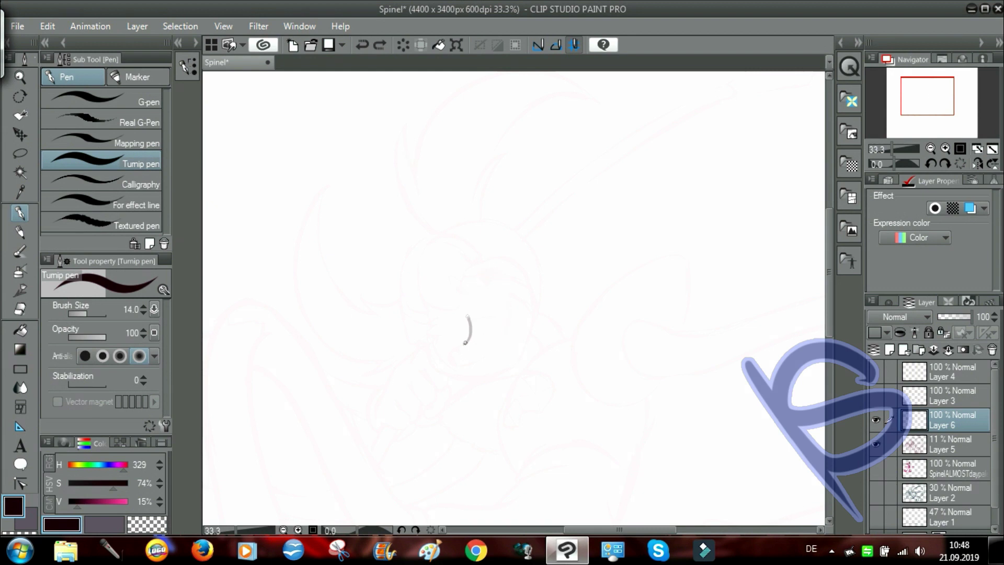
Ink the curved outline of the wide grinning mouth over the faint sketch with the Turnip pen, redoing uneven strokes.
{"action": "key", "text": "ctrl+z"}
{"action": "mouse_move", "coordinate": [466, 343]}
{"action": "left_mouse_down"}
{"action": "mouse_move", "coordinate": [509, 284]}
{"action": "mouse_move", "coordinate": [511, 301]}
{"action": "left_mouse_up"}
{"action": "key", "text": "ctrl+z"}
{"action": "mouse_move", "coordinate": [500, 347]}
{"action": "left_mouse_down"}
{"action": "mouse_move", "coordinate": [471, 343]}
{"action": "mouse_move", "coordinate": [509, 307]}
{"action": "mouse_move", "coordinate": [468, 293]}
{"action": "left_mouse_up"}
{"action": "key", "text": "ctrl+z"}
{"action": "key", "text": "ctrl+z"}
{"action": "key", "text": "ctrl+z"}
{"action": "mouse_move", "coordinate": [512, 318]}
{"action": "left_mouse_down"}
{"action": "mouse_move", "coordinate": [466, 290]}
{"action": "mouse_move", "coordinate": [465, 368]}
{"action": "left_mouse_up"}
{"action": "key", "text": "ctrl+z"}
{"action": "key", "text": "ctrl+z"}
{"action": "key", "text": "ctrl+z"}
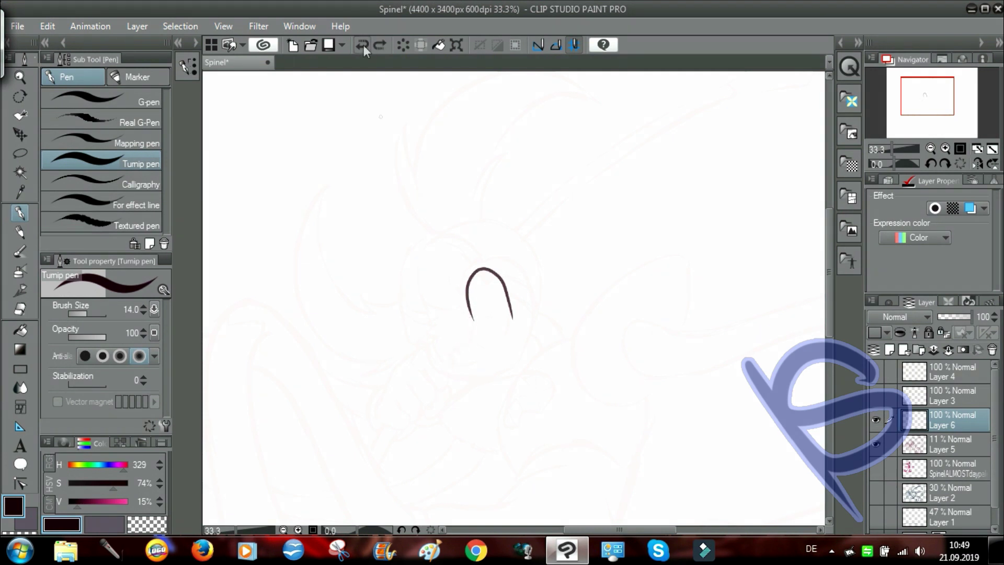
{"action": "mouse_move", "coordinate": [511, 329]}
{"action": "left_mouse_down"}
{"action": "mouse_move", "coordinate": [456, 349]}
{"action": "mouse_move", "coordinate": [470, 320]}
{"action": "mouse_move", "coordinate": [458, 368]}
{"action": "left_mouse_up"}
{"action": "key", "text": "ctrl+z"}
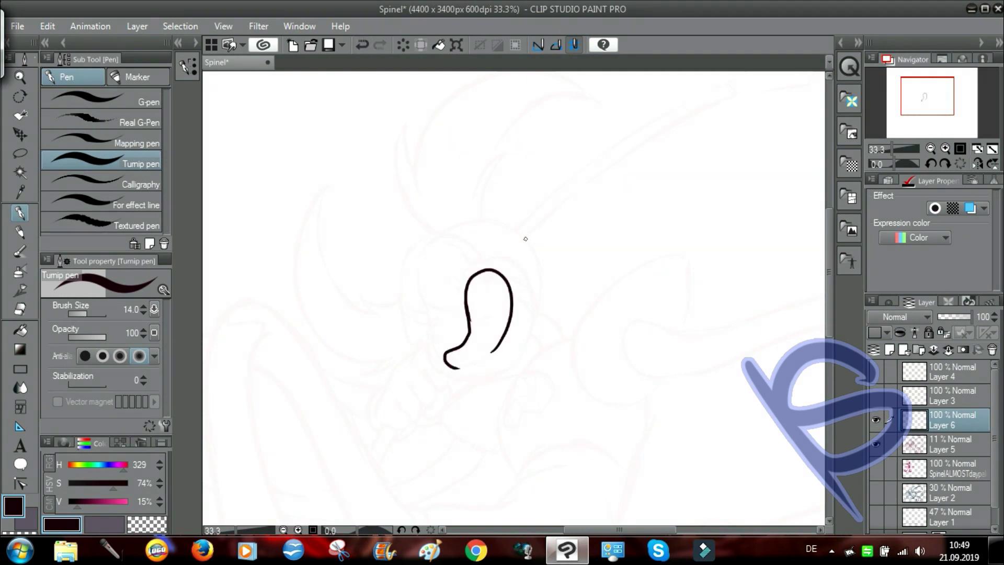
Close the lower end of the mouth outline and clean up its inner edge with the Hard eraser.
{"action": "left_click", "coordinate": [21, 306]}
{"action": "left_click_drag", "start_coordinate": [475, 324], "coordinate": [477, 319]}
{"action": "left_click", "coordinate": [20, 213]}
{"action": "left_click_drag", "start_coordinate": [459, 368], "coordinate": [492, 349]}
{"action": "key", "text": "e"}
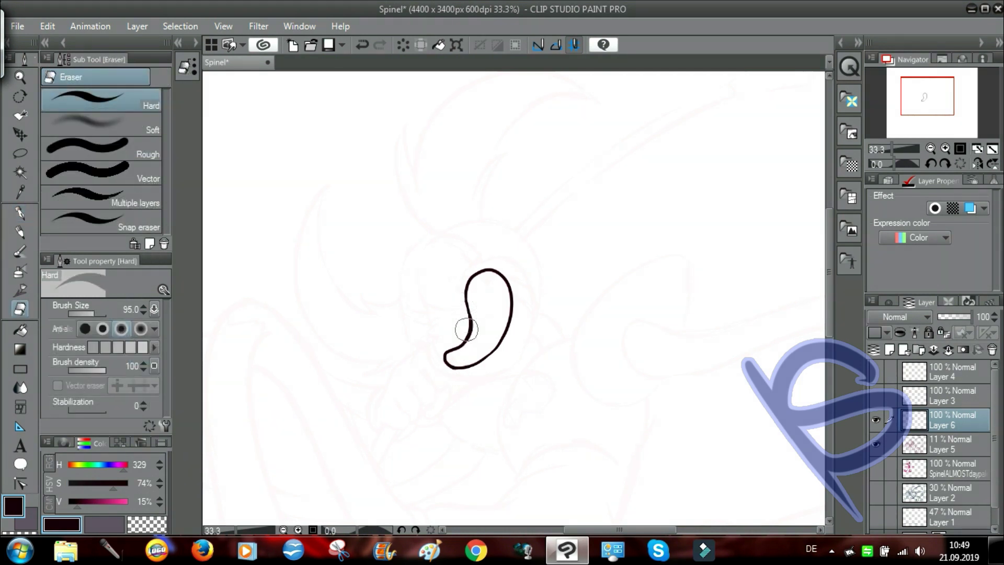
{"action": "left_click", "coordinate": [20, 213]}
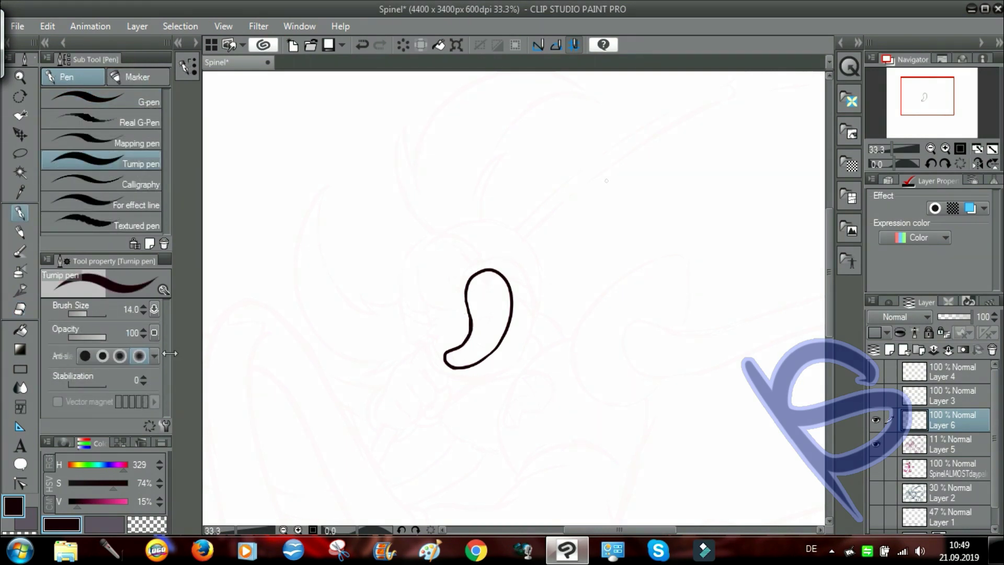
Draw dividing lines at both ends of the mouth and fill the two corners with the dark line colour.
{"action": "key", "text": "ctrl+z"}
{"action": "left_click_drag", "start_coordinate": [476, 276], "coordinate": [501, 276]}
{"action": "left_click_drag", "start_coordinate": [447, 354], "coordinate": [454, 360]}
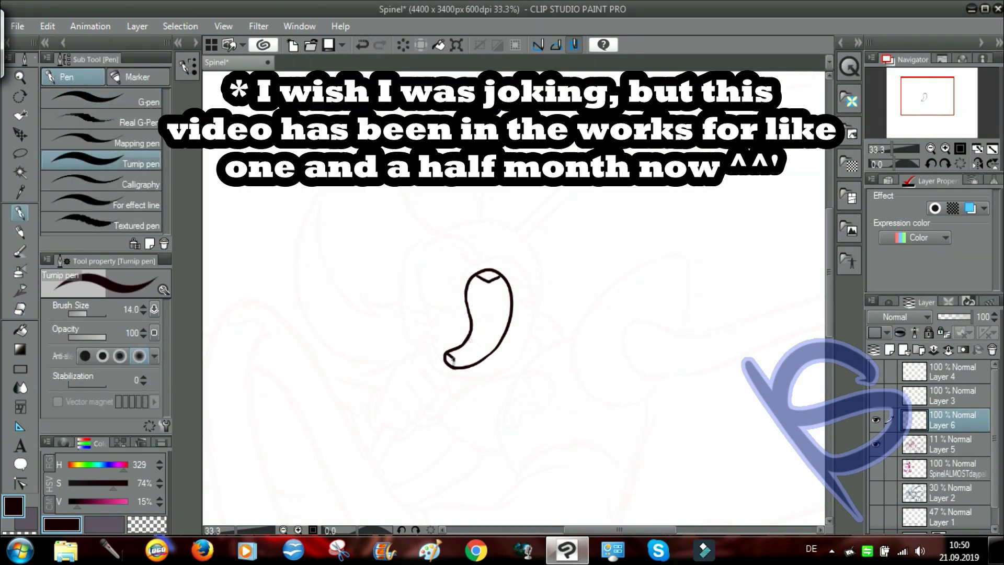
{"action": "left_click", "coordinate": [21, 329]}
{"action": "left_click", "coordinate": [450, 360]}
{"action": "left_click", "coordinate": [489, 275]}
Ink the teeth with a curved line along the middle of the mouth and short lines crossing it.
{"action": "left_click", "coordinate": [20, 212]}
{"action": "left_click_drag", "start_coordinate": [454, 359], "coordinate": [488, 283]}
{"action": "key", "text": "ctrl+z"}
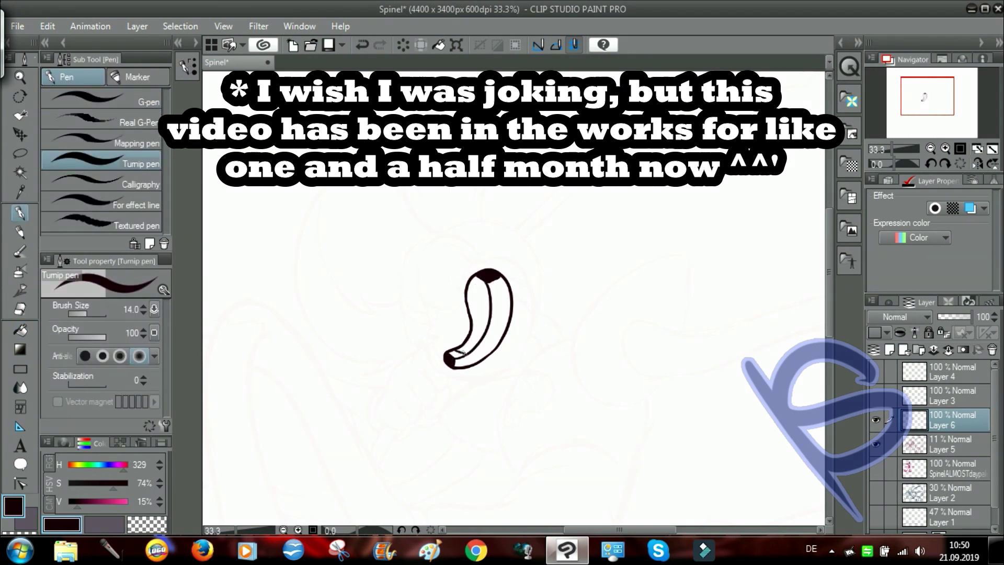
{"action": "left_click", "coordinate": [361, 45]}
{"action": "left_click_drag", "start_coordinate": [454, 351], "coordinate": [466, 366]}
Ink the cheek line along the inner side of the mouth and the small nose marks beside it.
{"action": "mouse_move", "coordinate": [468, 338]}
{"action": "left_mouse_down"}
{"action": "mouse_move", "coordinate": [481, 345]}
{"action": "mouse_move", "coordinate": [509, 312]}
{"action": "mouse_move", "coordinate": [507, 288]}
{"action": "mouse_move", "coordinate": [459, 313]}
{"action": "mouse_move", "coordinate": [477, 263]}
{"action": "left_mouse_up"}
{"action": "left_click", "coordinate": [362, 45]}
{"action": "left_click", "coordinate": [361, 45]}
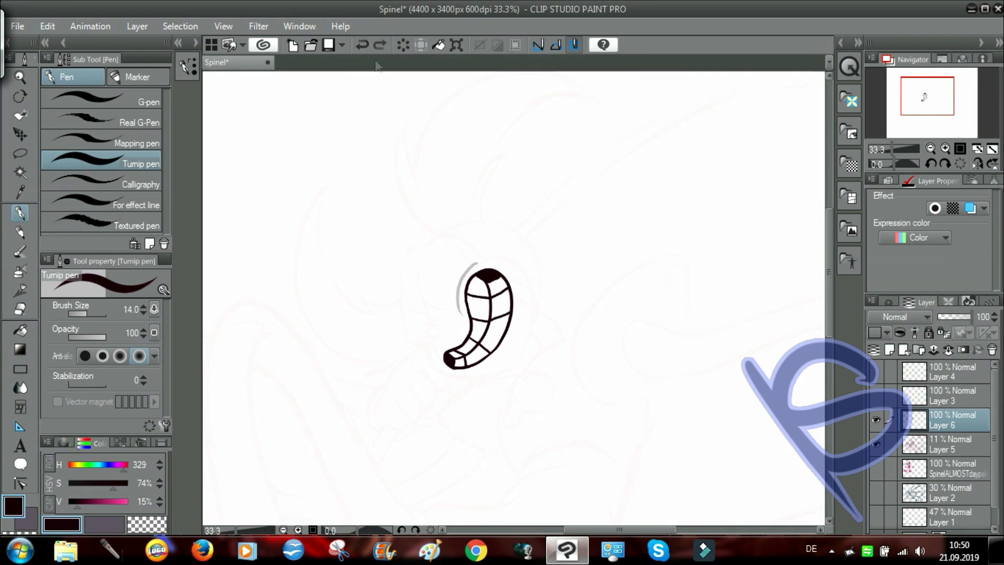
{"action": "left_click_drag", "start_coordinate": [465, 313], "coordinate": [481, 263]}
{"action": "left_click_drag", "start_coordinate": [444, 335], "coordinate": [442, 316]}
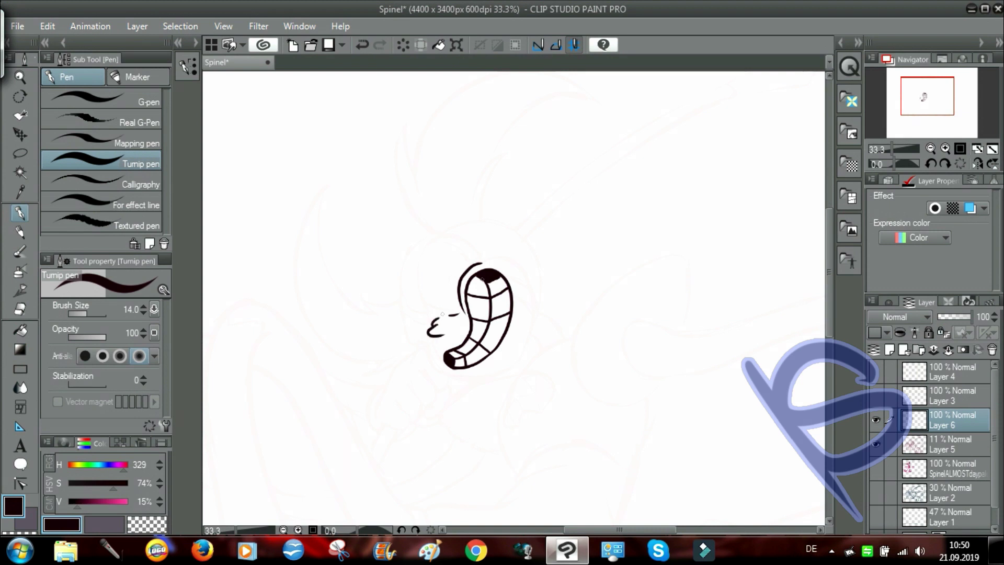
{"action": "key", "text": "ctrl+z"}
Ink the large rounded eye outline above the nose and a small pupil shape against the cheek line.
{"action": "mouse_move", "coordinate": [448, 236]}
{"action": "left_mouse_down"}
{"action": "mouse_move", "coordinate": [428, 316]}
{"action": "mouse_move", "coordinate": [473, 266]}
{"action": "mouse_move", "coordinate": [442, 237]}
{"action": "left_mouse_up"}
{"action": "key", "text": "ctrl+z"}
{"action": "key", "text": "ctrl+z"}
{"action": "key", "text": "ctrl+z"}
{"action": "key", "text": "ctrl+z"}
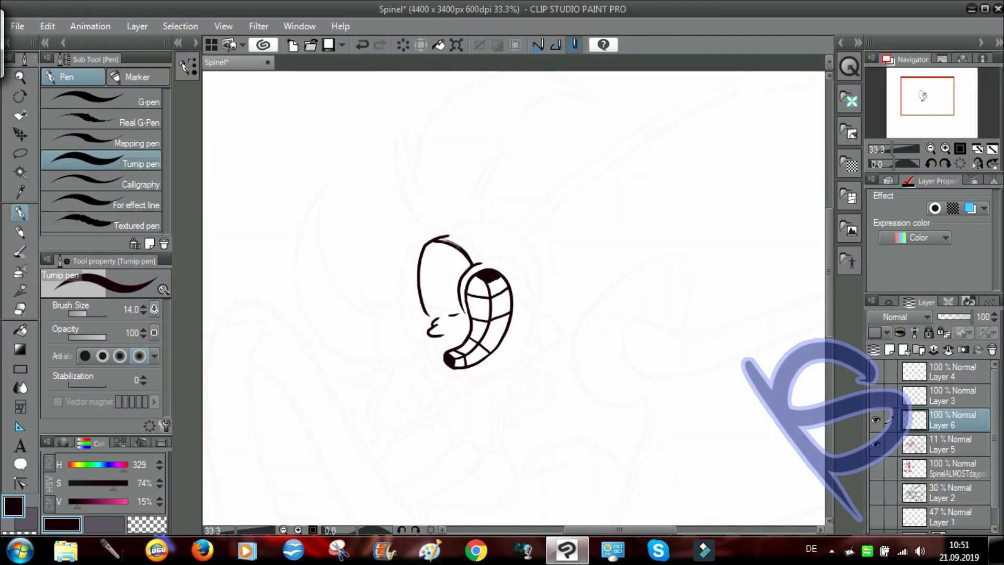
{"action": "mouse_move", "coordinate": [421, 299]}
{"action": "left_mouse_down"}
{"action": "mouse_move", "coordinate": [455, 311]}
{"action": "mouse_move", "coordinate": [458, 287]}
{"action": "left_mouse_up"}
{"action": "key", "text": "ctrl+z"}
{"action": "left_click", "coordinate": [361, 45]}
{"action": "left_click_drag", "start_coordinate": [453, 287], "coordinate": [456, 290]}
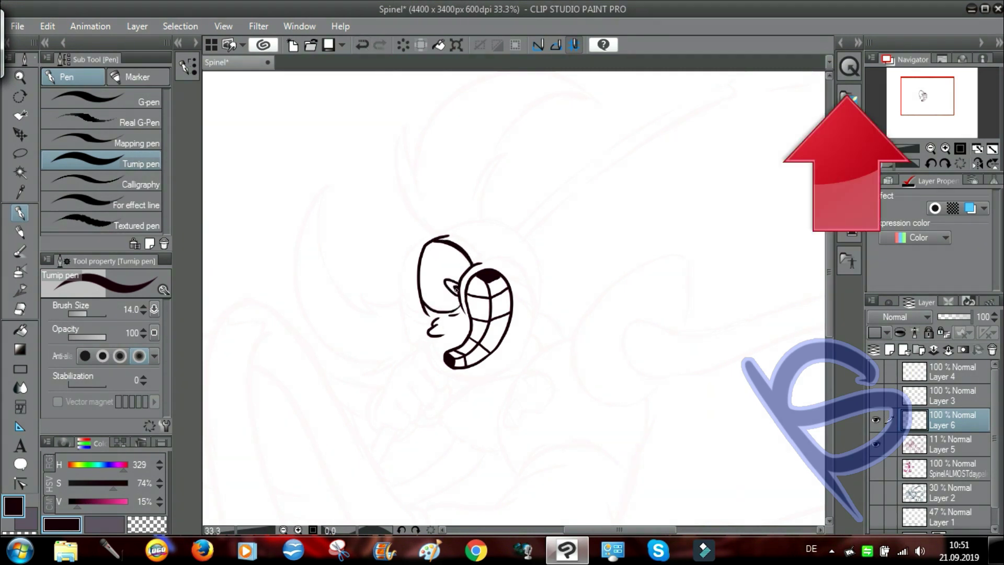
Ink the outer face contour from the forehead past the far eye to the mouth corner, redoing unsatisfactory strokes.
{"action": "mouse_move", "coordinate": [447, 230]}
{"action": "left_mouse_down"}
{"action": "mouse_move", "coordinate": [401, 283]}
{"action": "mouse_move", "coordinate": [415, 314]}
{"action": "left_mouse_up"}
{"action": "left_click", "coordinate": [364, 45]}
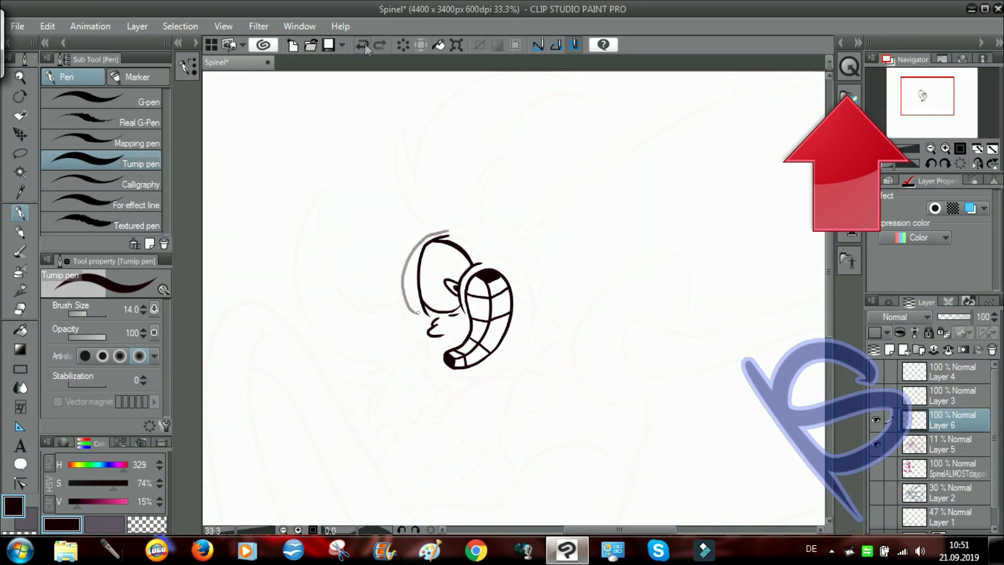
{"action": "left_click_drag", "start_coordinate": [426, 243], "coordinate": [414, 315]}
{"action": "left_click", "coordinate": [362, 46]}
{"action": "mouse_move", "coordinate": [447, 229]}
{"action": "left_mouse_down"}
{"action": "mouse_move", "coordinate": [407, 301]}
{"action": "mouse_move", "coordinate": [404, 339]}
{"action": "mouse_move", "coordinate": [421, 347]}
{"action": "left_mouse_up"}
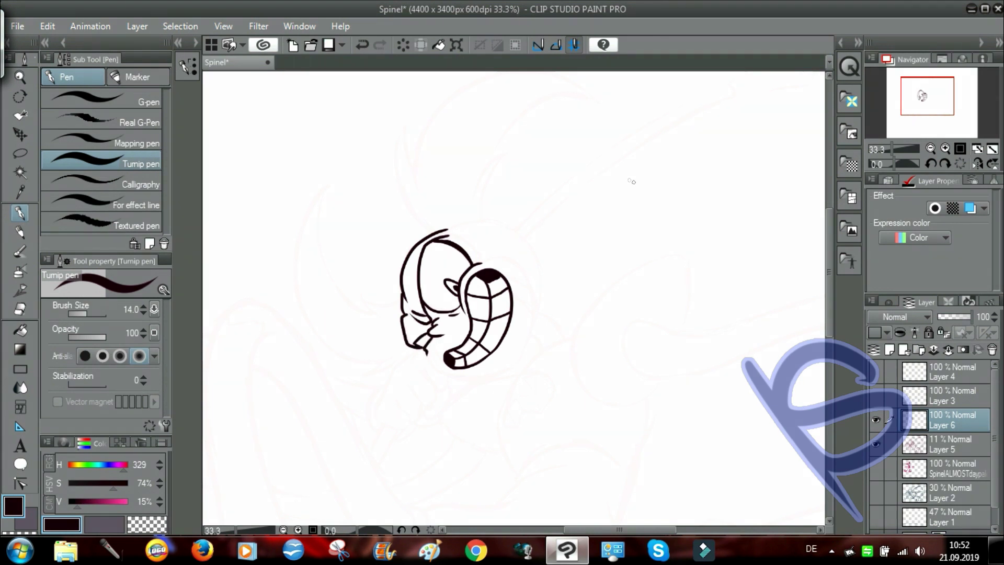
Ink the chin line as one long curve running beneath the mouth.
{"action": "left_click_drag", "start_coordinate": [425, 347], "coordinate": [468, 376]}
{"action": "key", "text": "ctrl+z"}
{"action": "key", "text": "ctrl+z"}
{"action": "left_click_drag", "start_coordinate": [425, 349], "coordinate": [525, 362]}
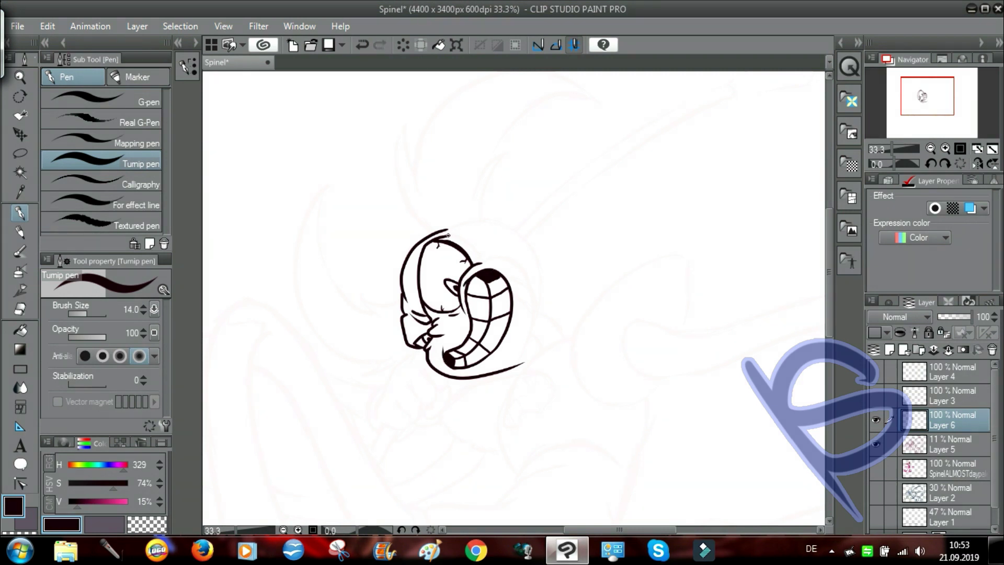
Ink the hairline above the eye and the rounded cheek contour around the mouth down to the chin.
{"action": "mouse_move", "coordinate": [448, 235]}
{"action": "left_mouse_down"}
{"action": "mouse_move", "coordinate": [481, 265]}
{"action": "mouse_move", "coordinate": [485, 256]}
{"action": "mouse_move", "coordinate": [512, 261]}
{"action": "mouse_move", "coordinate": [523, 367]}
{"action": "left_mouse_up"}
{"action": "left_click", "coordinate": [362, 45]}
{"action": "left_click", "coordinate": [362, 45]}
{"action": "key", "text": "ctrl+z"}
{"action": "mouse_move", "coordinate": [483, 259]}
{"action": "left_mouse_down"}
{"action": "mouse_move", "coordinate": [517, 369]}
{"action": "mouse_move", "coordinate": [524, 346]}
{"action": "left_mouse_up"}
{"action": "key", "text": "e"}
{"action": "key", "text": "p"}
{"action": "left_click", "coordinate": [362, 45]}
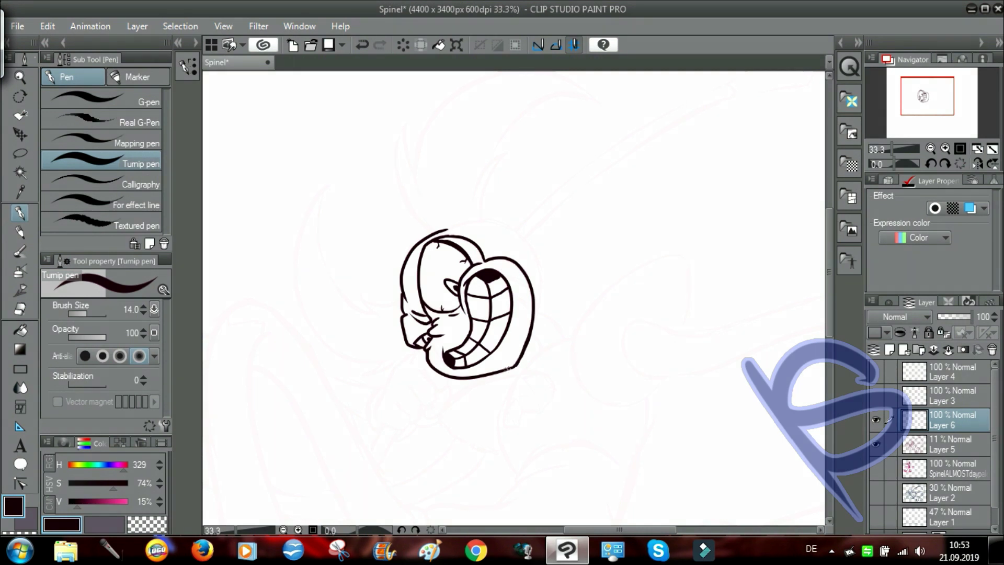
Ink the outer curve of the head from the forehead to the back and clean up the chin corner.
{"action": "mouse_move", "coordinate": [444, 229]}
{"action": "left_mouse_down"}
{"action": "mouse_move", "coordinate": [524, 222]}
{"action": "mouse_move", "coordinate": [542, 321]}
{"action": "mouse_move", "coordinate": [439, 231]}
{"action": "mouse_move", "coordinate": [522, 235]}
{"action": "mouse_move", "coordinate": [536, 320]}
{"action": "mouse_move", "coordinate": [537, 305]}
{"action": "left_mouse_up"}
{"action": "left_click", "coordinate": [362, 45]}
{"action": "left_click", "coordinate": [362, 45]}
{"action": "left_click", "coordinate": [362, 45]}
{"action": "key", "text": "ctrl+z"}
{"action": "left_click_drag", "start_coordinate": [495, 219], "coordinate": [529, 248]}
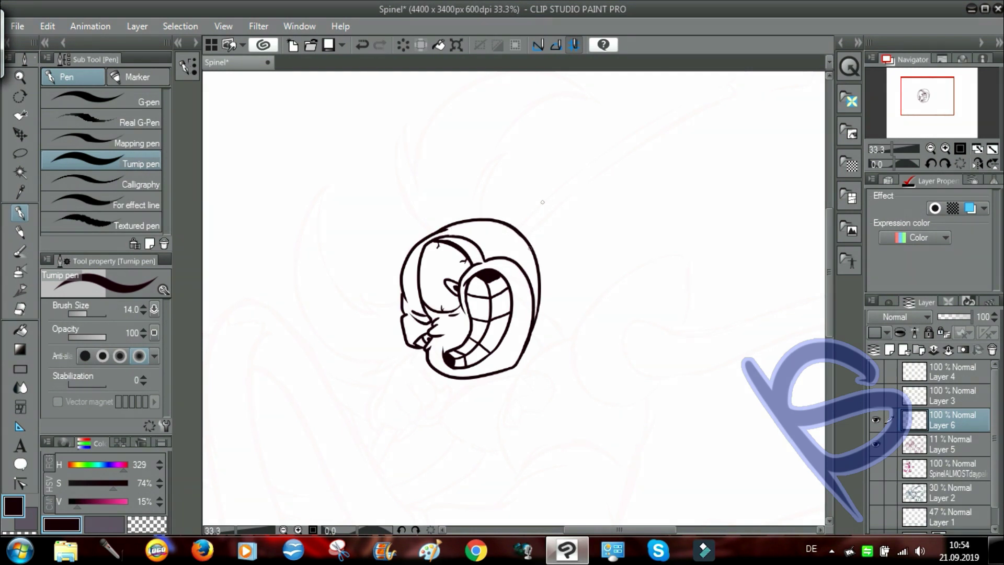
{"action": "left_click", "coordinate": [21, 311]}
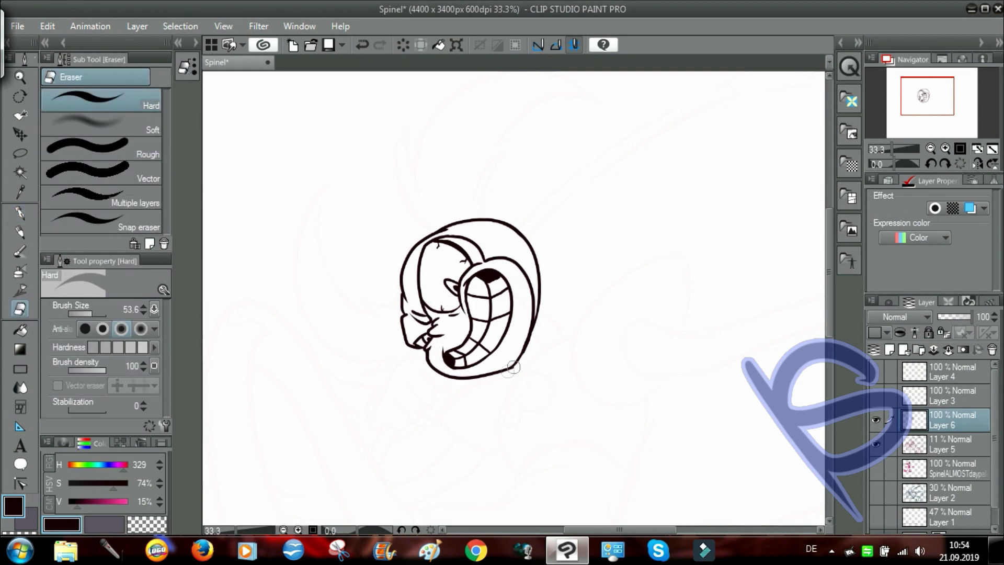
{"action": "left_click", "coordinate": [20, 213]}
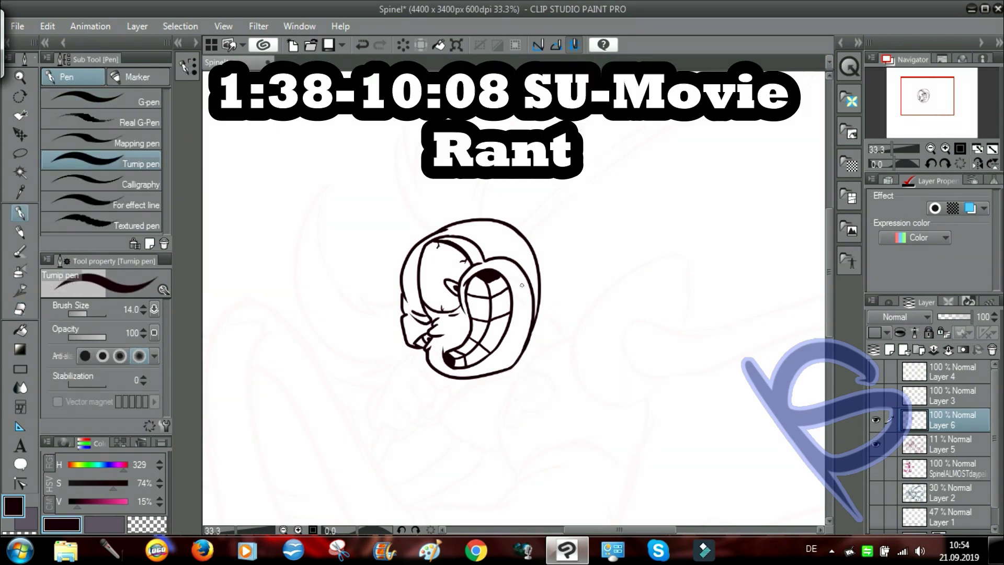
Draw two short curves behind the jaw, a small tuft on the head and the lower edge of the big hair strand.
{"action": "left_click_drag", "start_coordinate": [531, 335], "coordinate": [541, 351]}
{"action": "left_click_drag", "start_coordinate": [537, 314], "coordinate": [562, 344]}
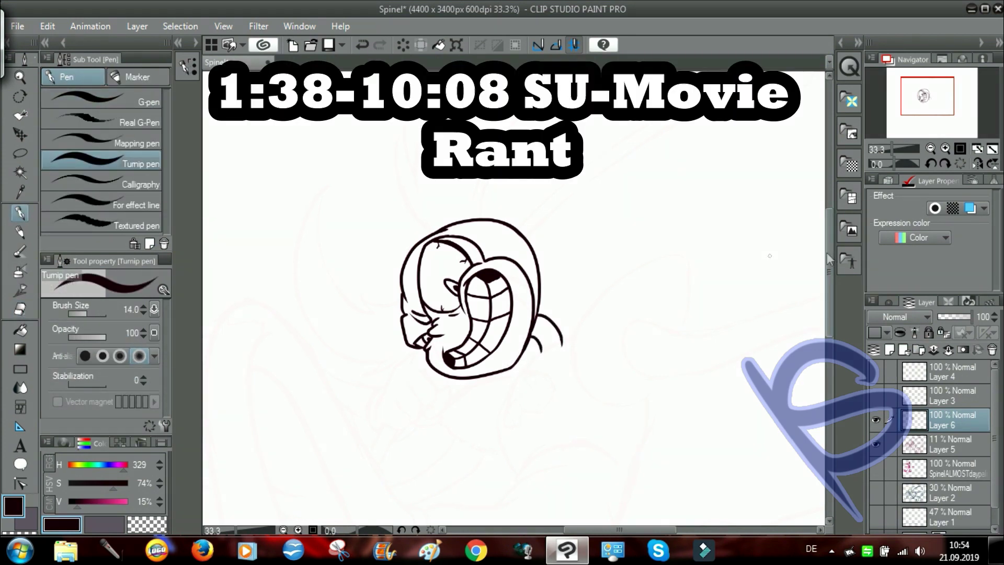
{"action": "left_click_drag", "start_coordinate": [829, 264], "coordinate": [830, 237]}
{"action": "left_click_drag", "start_coordinate": [618, 530], "coordinate": [610, 530]}
{"action": "mouse_move", "coordinate": [521, 313]}
{"action": "left_mouse_down"}
{"action": "mouse_move", "coordinate": [549, 238]}
{"action": "mouse_move", "coordinate": [513, 307]}
{"action": "left_mouse_up"}
{"action": "key", "text": "ctrl+z"}
{"action": "left_click_drag", "start_coordinate": [524, 264], "coordinate": [644, 195]}
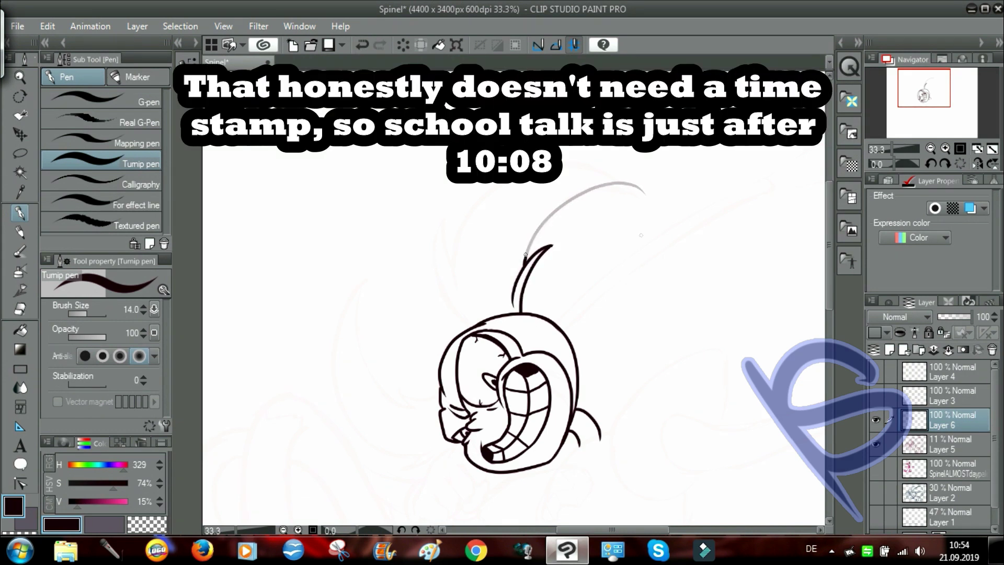
{"action": "key", "text": "ctrl+z"}
{"action": "left_click_drag", "start_coordinate": [527, 259], "coordinate": [636, 203]}
Ink the long outer curve of the big hair strand from its tip back down towards the head, redoing it until smooth.
{"action": "mouse_move", "coordinate": [454, 304]}
{"action": "left_mouse_down"}
{"action": "mouse_move", "coordinate": [616, 192]}
{"action": "mouse_move", "coordinate": [451, 288]}
{"action": "left_mouse_up"}
{"action": "left_click", "coordinate": [364, 46]}
{"action": "left_click", "coordinate": [363, 46]}
{"action": "left_click", "coordinate": [364, 46]}
{"action": "mouse_move", "coordinate": [524, 265]}
{"action": "left_mouse_down"}
{"action": "mouse_move", "coordinate": [648, 193]}
{"action": "mouse_move", "coordinate": [461, 282]}
{"action": "left_mouse_up"}
{"action": "left_click", "coordinate": [363, 46]}
{"action": "left_click", "coordinate": [364, 46]}
{"action": "mouse_move", "coordinate": [646, 201]}
{"action": "left_mouse_down"}
{"action": "mouse_move", "coordinate": [626, 182]}
{"action": "mouse_move", "coordinate": [448, 299]}
{"action": "left_mouse_up"}
{"action": "left_click", "coordinate": [362, 46]}
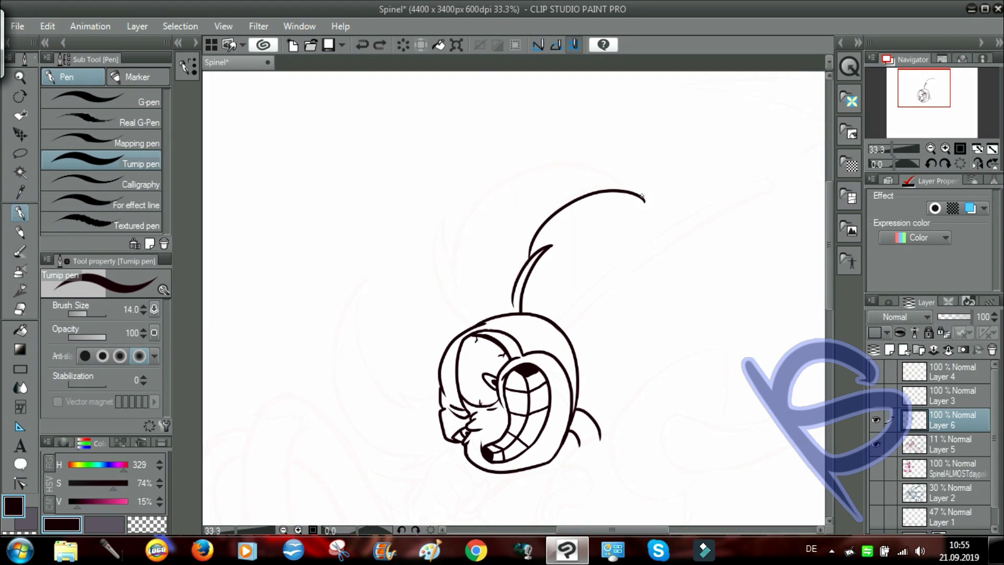
{"action": "mouse_move", "coordinate": [644, 201]}
{"action": "left_mouse_down"}
{"action": "mouse_move", "coordinate": [451, 307]}
{"action": "mouse_move", "coordinate": [637, 194]}
{"action": "left_mouse_up"}
{"action": "left_click", "coordinate": [363, 46]}
{"action": "left_click", "coordinate": [363, 47]}
{"action": "mouse_move", "coordinate": [455, 292]}
{"action": "left_mouse_down"}
{"action": "mouse_move", "coordinate": [632, 179]}
{"action": "mouse_move", "coordinate": [464, 292]}
{"action": "left_mouse_up"}
{"action": "left_click", "coordinate": [363, 47]}
{"action": "left_click", "coordinate": [362, 47]}
{"action": "mouse_move", "coordinate": [643, 200]}
{"action": "left_mouse_down"}
{"action": "mouse_move", "coordinate": [573, 165]}
{"action": "mouse_move", "coordinate": [457, 292]}
{"action": "left_mouse_up"}
Ink the small pointed tuft beside the big hair strand and join the hair's front edge to the head.
{"action": "left_click_drag", "start_coordinate": [446, 213], "coordinate": [452, 274]}
{"action": "left_click", "coordinate": [363, 47]}
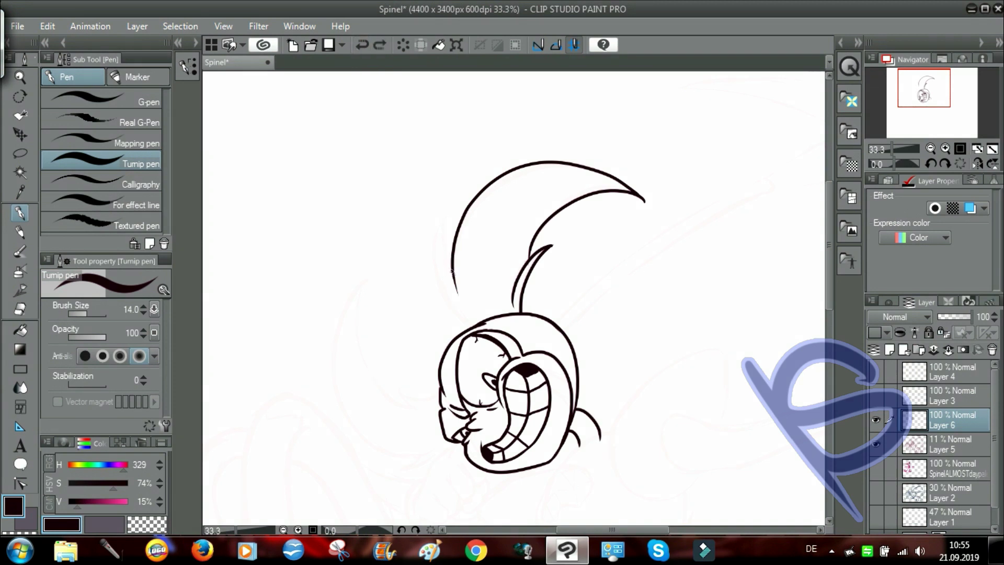
{"action": "left_click_drag", "start_coordinate": [445, 218], "coordinate": [453, 273]}
{"action": "mouse_move", "coordinate": [445, 218]}
{"action": "left_mouse_down"}
{"action": "mouse_move", "coordinate": [476, 326]}
{"action": "mouse_move", "coordinate": [435, 294]}
{"action": "left_mouse_up"}
{"action": "left_click", "coordinate": [362, 47]}
{"action": "key", "text": "ctrl+z"}
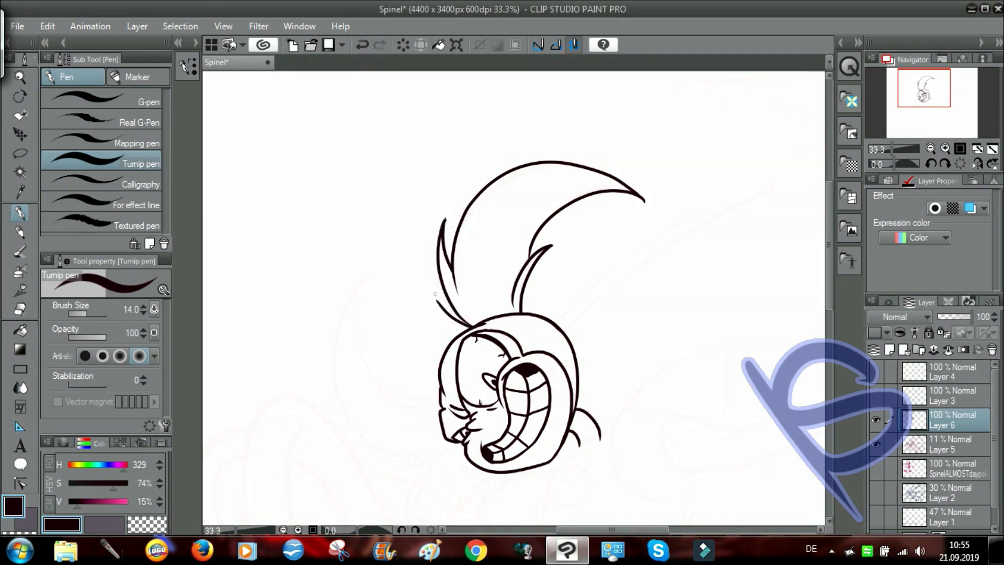
{"action": "left_click", "coordinate": [363, 46]}
{"action": "left_click", "coordinate": [362, 46]}
{"action": "left_click_drag", "start_coordinate": [473, 327], "coordinate": [446, 287]}
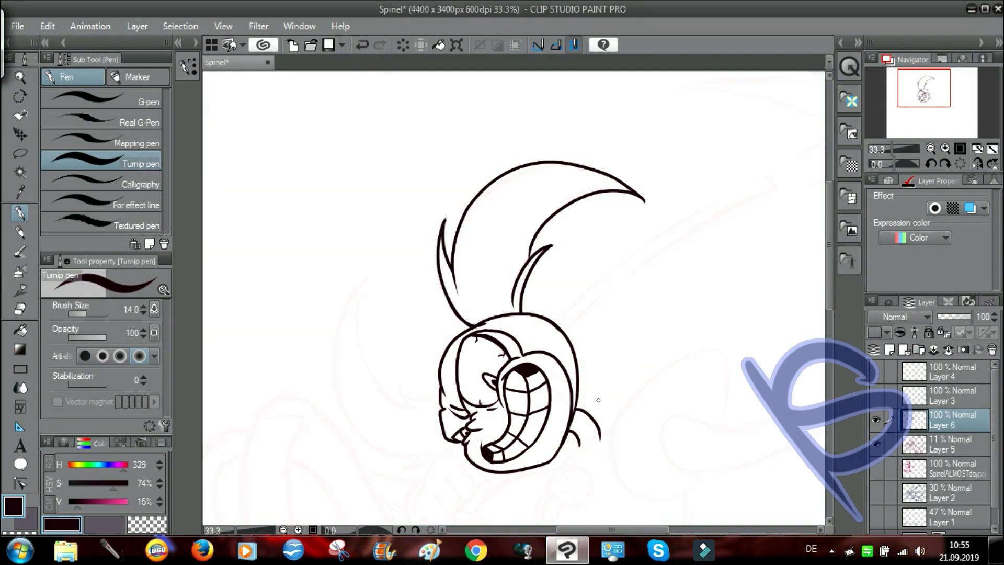
Clean up line ends with the eraser and add short detail lines around the far eye.
{"action": "key", "text": "e"}
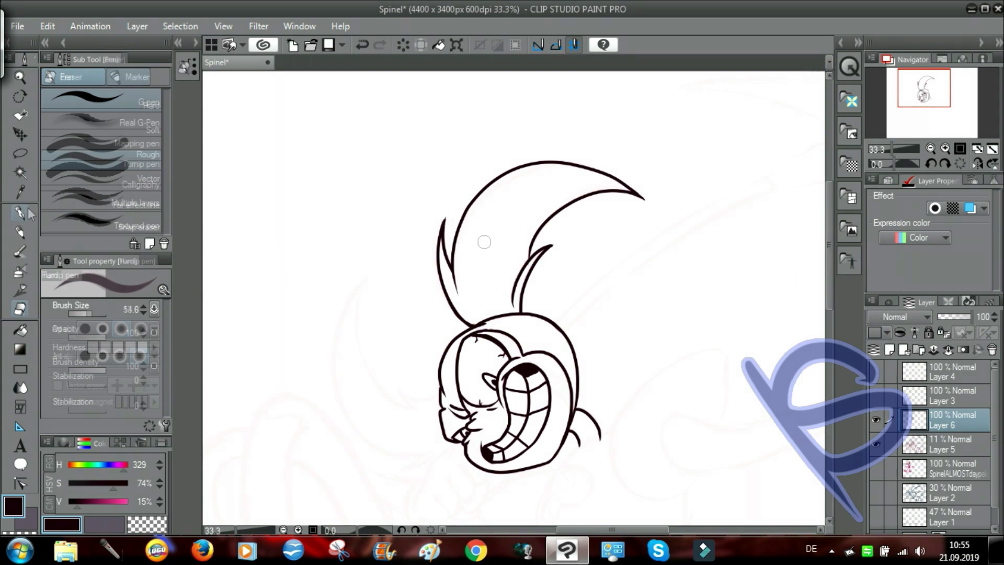
{"action": "left_click_drag", "start_coordinate": [829, 215], "coordinate": [827, 265]}
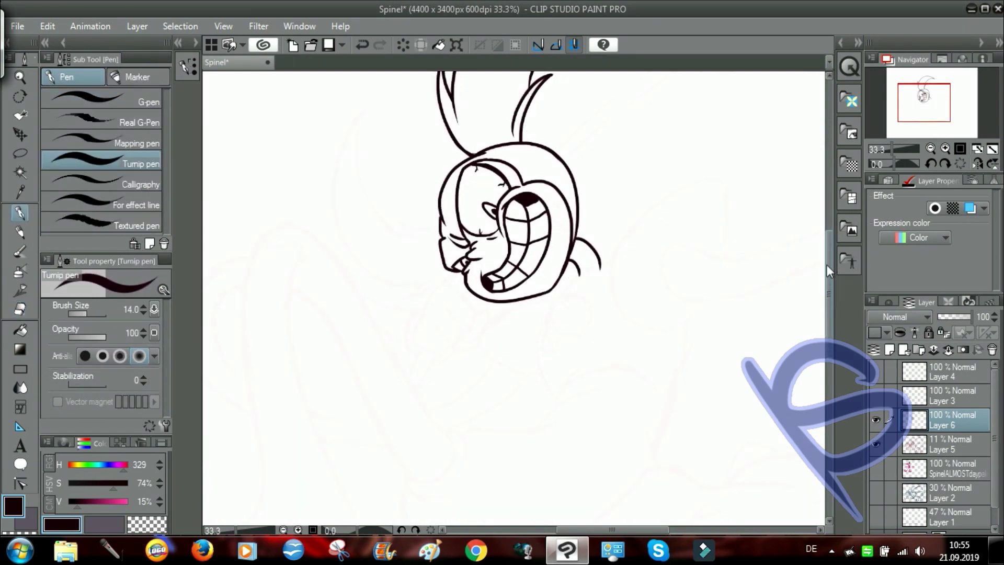
{"action": "key", "text": "p"}
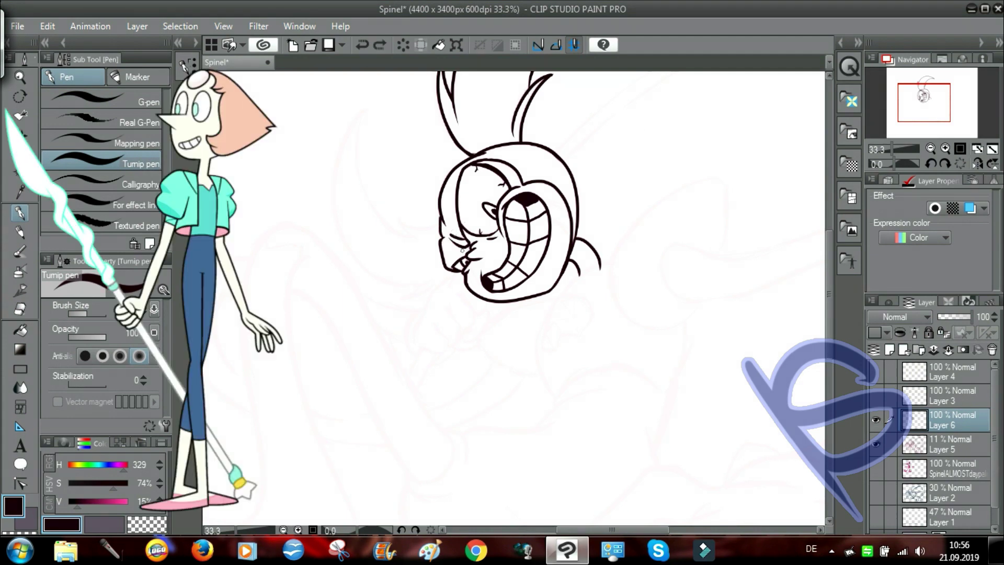
{"action": "key", "text": "e"}
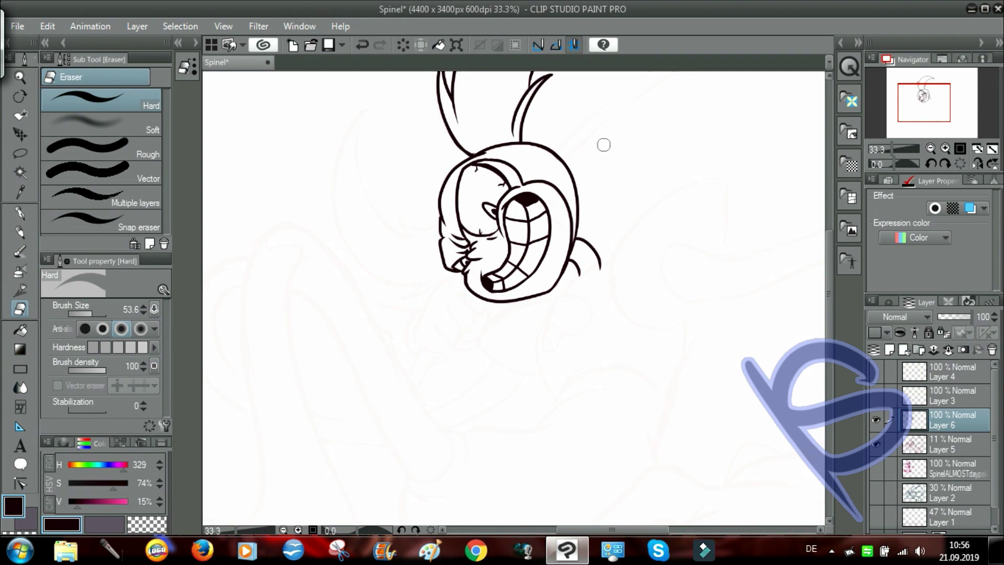
{"action": "key", "text": "p"}
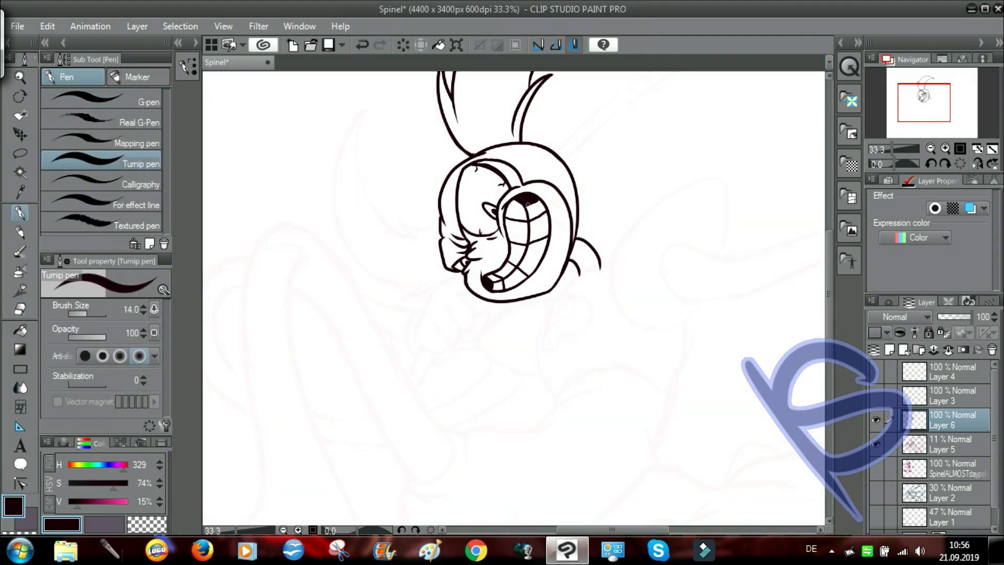
Ink jagged, crack-like strokes at the bottom edge of the page beneath the sketched hand.
{"action": "mouse_move", "coordinate": [830, 256]}
{"action": "left_mouse_down"}
{"action": "mouse_move", "coordinate": [831, 227]}
{"action": "mouse_move", "coordinate": [830, 246]}
{"action": "left_mouse_up"}
{"action": "left_click_drag", "start_coordinate": [617, 530], "coordinate": [650, 531]}
{"action": "left_click_drag", "start_coordinate": [828, 272], "coordinate": [828, 348]}
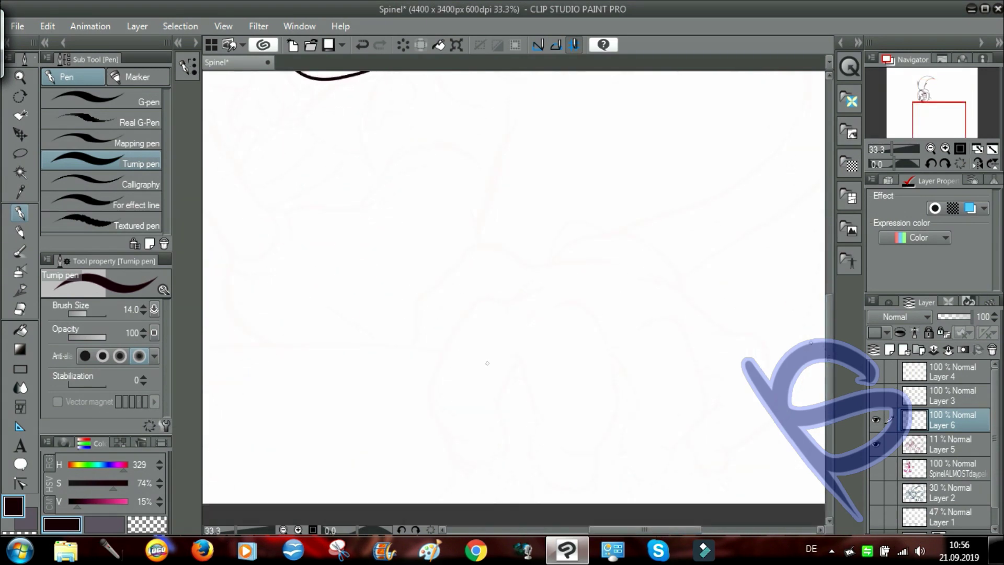
{"action": "mouse_move", "coordinate": [506, 442]}
{"action": "left_mouse_down"}
{"action": "mouse_move", "coordinate": [492, 459]}
{"action": "mouse_move", "coordinate": [496, 477]}
{"action": "mouse_move", "coordinate": [470, 473]}
{"action": "mouse_move", "coordinate": [477, 494]}
{"action": "mouse_move", "coordinate": [491, 489]}
{"action": "mouse_move", "coordinate": [496, 501]}
{"action": "left_mouse_up"}
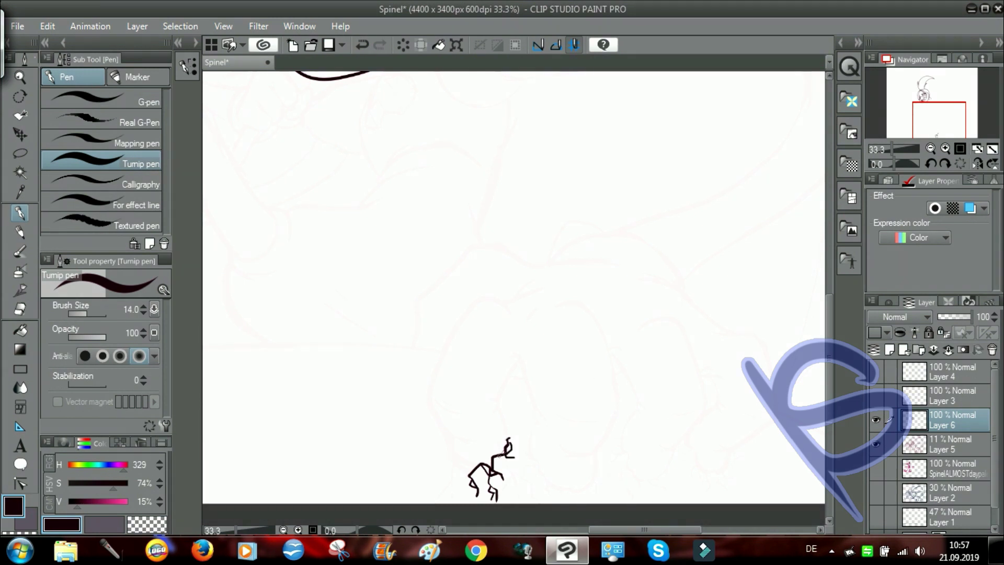
{"action": "mouse_move", "coordinate": [471, 465]}
{"action": "left_mouse_down"}
{"action": "mouse_move", "coordinate": [441, 453]}
{"action": "mouse_move", "coordinate": [452, 494]}
{"action": "mouse_move", "coordinate": [456, 472]}
{"action": "mouse_move", "coordinate": [509, 488]}
{"action": "left_mouse_up"}
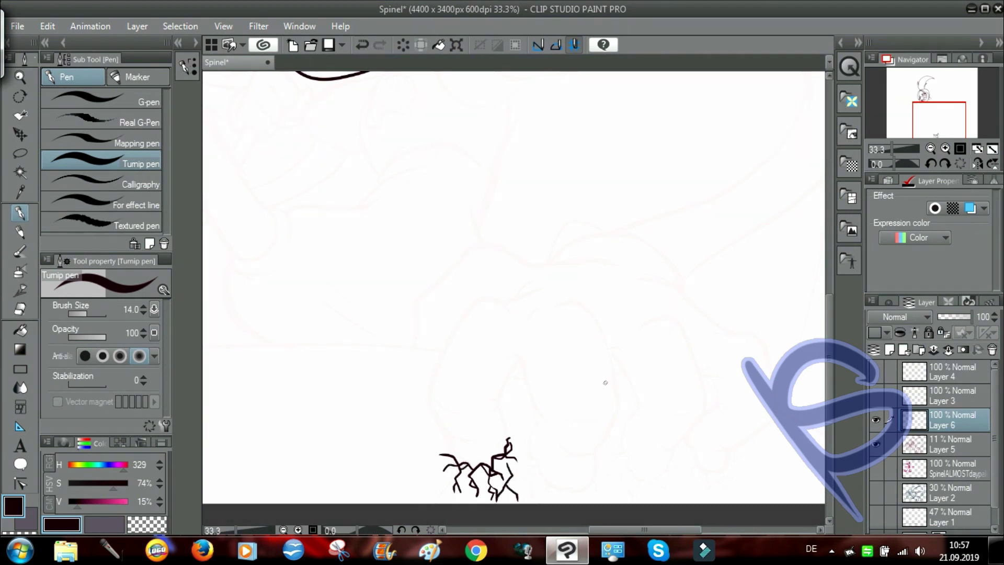
Ink the first finger's sides above the cracks and its long curved outer edge up to the knuckle.
{"action": "left_click_drag", "start_coordinate": [449, 431], "coordinate": [476, 449]}
{"action": "key", "text": "ctrl+z"}
{"action": "mouse_move", "coordinate": [455, 440]}
{"action": "left_mouse_down"}
{"action": "mouse_move", "coordinate": [449, 446]}
{"action": "mouse_move", "coordinate": [501, 404]}
{"action": "mouse_move", "coordinate": [518, 362]}
{"action": "mouse_move", "coordinate": [432, 389]}
{"action": "left_mouse_up"}
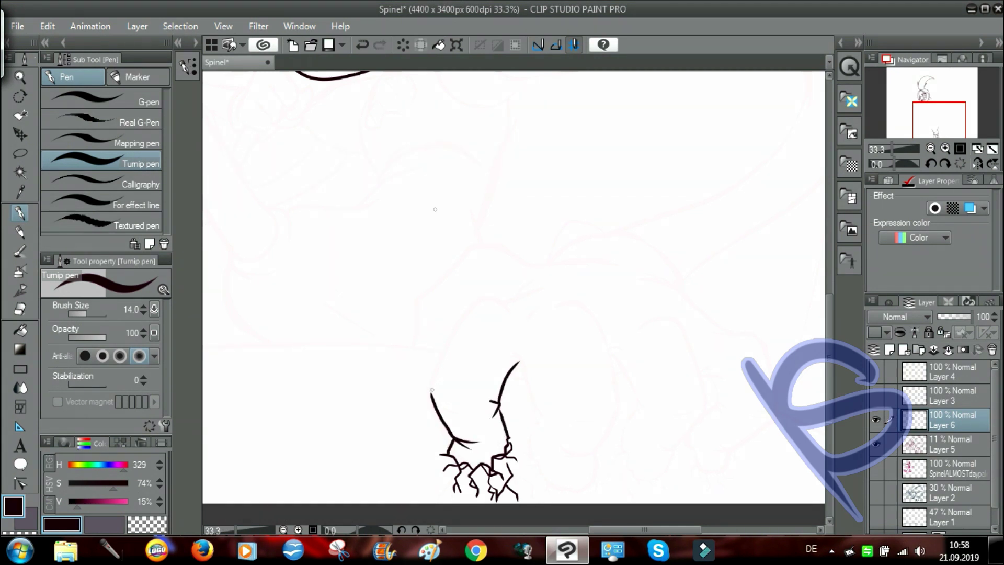
{"action": "key", "text": "ctrl+z"}
{"action": "left_click_drag", "start_coordinate": [511, 309], "coordinate": [424, 405]}
{"action": "key", "text": "ctrl+z"}
{"action": "left_click_drag", "start_coordinate": [508, 312], "coordinate": [429, 397]}
{"action": "left_click_drag", "start_coordinate": [431, 395], "coordinate": [454, 438]}
{"action": "key", "text": "ctrl+z"}
{"action": "key", "text": "ctrl+z"}
{"action": "key", "text": "e"}
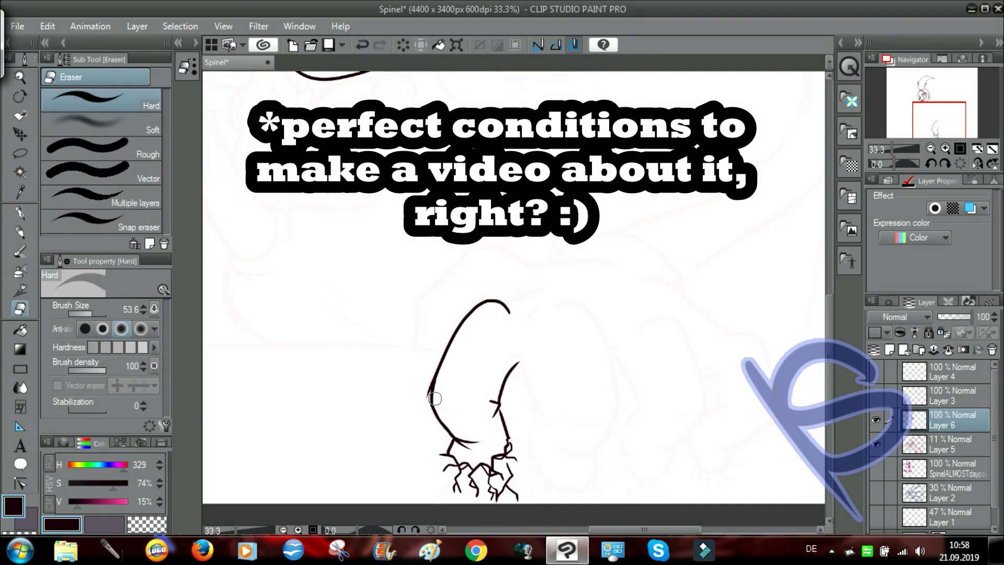
Add crease marks to the first finger, ink the next finger's inner edge with more cracks, and clear the overlapping crack lines.
{"action": "key", "text": "p"}
{"action": "mouse_move", "coordinate": [426, 399]}
{"action": "left_mouse_down"}
{"action": "mouse_move", "coordinate": [428, 381]}
{"action": "mouse_move", "coordinate": [431, 399]}
{"action": "left_mouse_up"}
{"action": "mouse_move", "coordinate": [458, 413]}
{"action": "left_mouse_down"}
{"action": "mouse_move", "coordinate": [438, 405]}
{"action": "mouse_move", "coordinate": [478, 415]}
{"action": "mouse_move", "coordinate": [461, 416]}
{"action": "left_mouse_up"}
{"action": "key", "text": "ctrl+z"}
{"action": "key", "text": "ctrl+z"}
{"action": "left_click_drag", "start_coordinate": [439, 404], "coordinate": [449, 409]}
{"action": "mouse_move", "coordinate": [511, 359]}
{"action": "left_mouse_down"}
{"action": "mouse_move", "coordinate": [552, 425]}
{"action": "mouse_move", "coordinate": [542, 430]}
{"action": "left_mouse_up"}
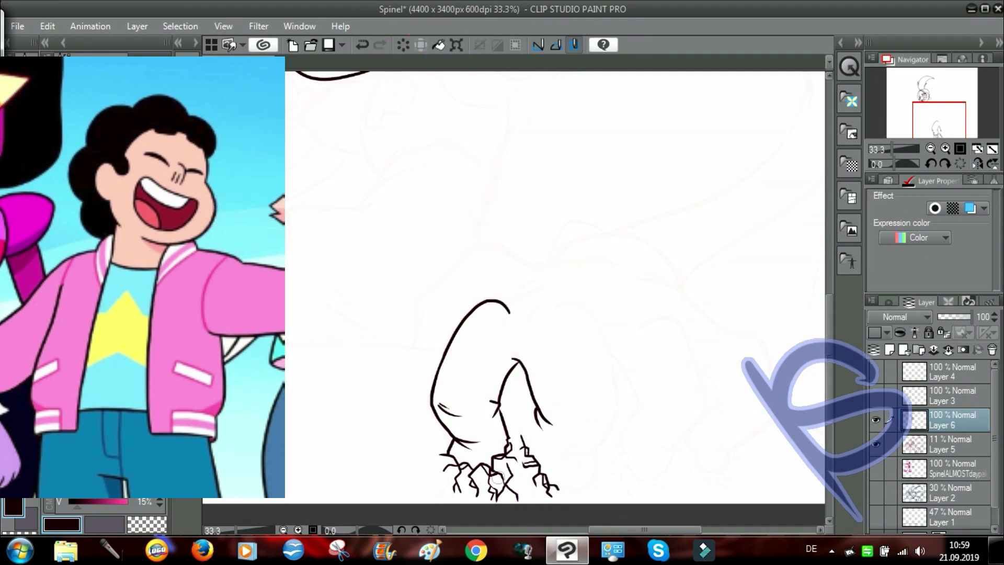
{"action": "mouse_move", "coordinate": [496, 477]}
{"action": "left_mouse_down"}
{"action": "mouse_move", "coordinate": [496, 495]}
{"action": "mouse_move", "coordinate": [514, 499]}
{"action": "mouse_move", "coordinate": [510, 465]}
{"action": "left_mouse_up"}
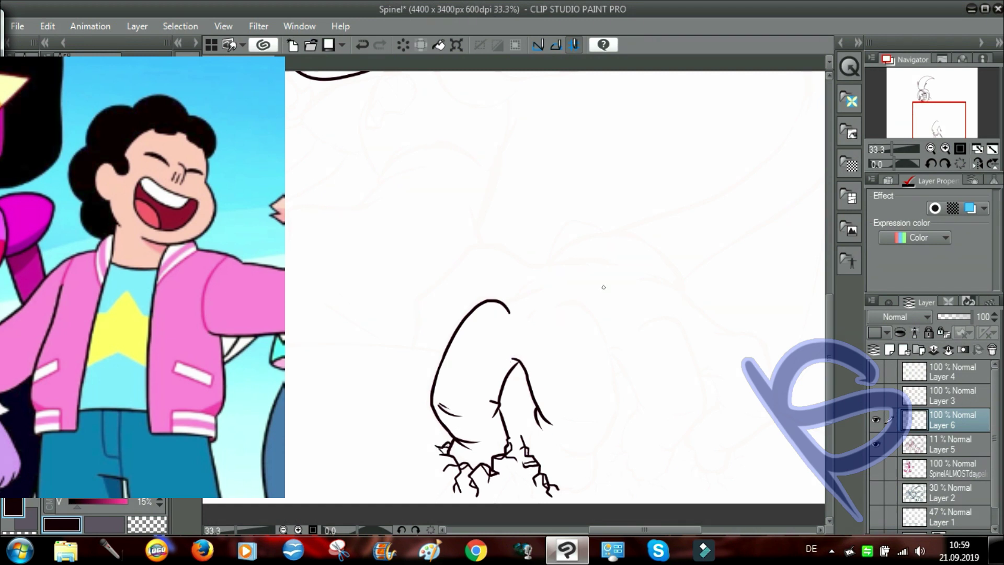
Ink the second finger's long outer edge from its rounded knuckle down to the fingertip.
{"action": "left_click_drag", "start_coordinate": [543, 420], "coordinate": [525, 446]}
{"action": "left_click_drag", "start_coordinate": [555, 308], "coordinate": [617, 408]}
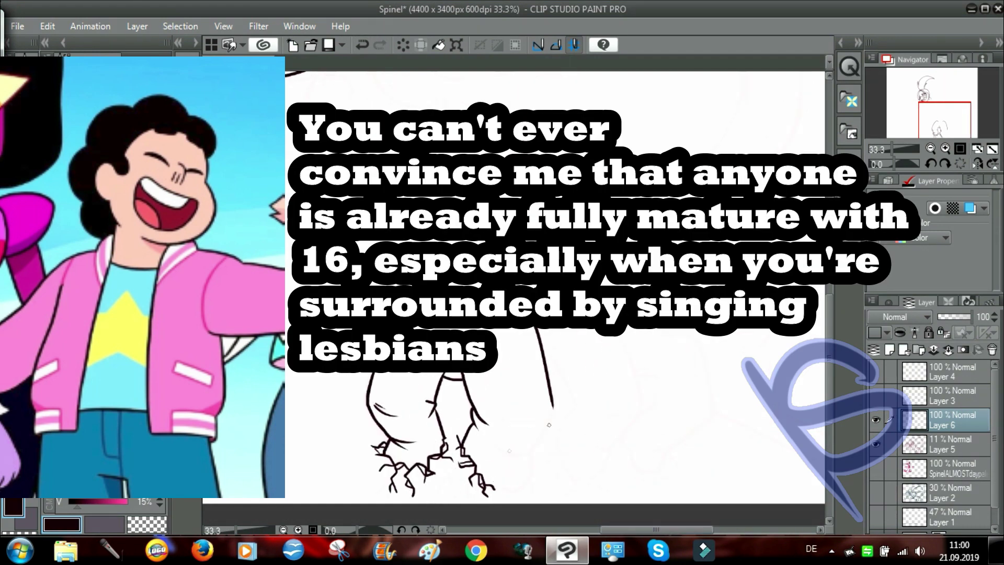
{"action": "mouse_move", "coordinate": [549, 392]}
{"action": "left_mouse_down"}
{"action": "mouse_move", "coordinate": [547, 422]}
{"action": "mouse_move", "coordinate": [525, 453]}
{"action": "mouse_move", "coordinate": [533, 491]}
{"action": "left_mouse_up"}
{"action": "key", "text": "ctrl+z"}
{"action": "key", "text": "ctrl+y"}
{"action": "key", "text": "ctrl+z"}
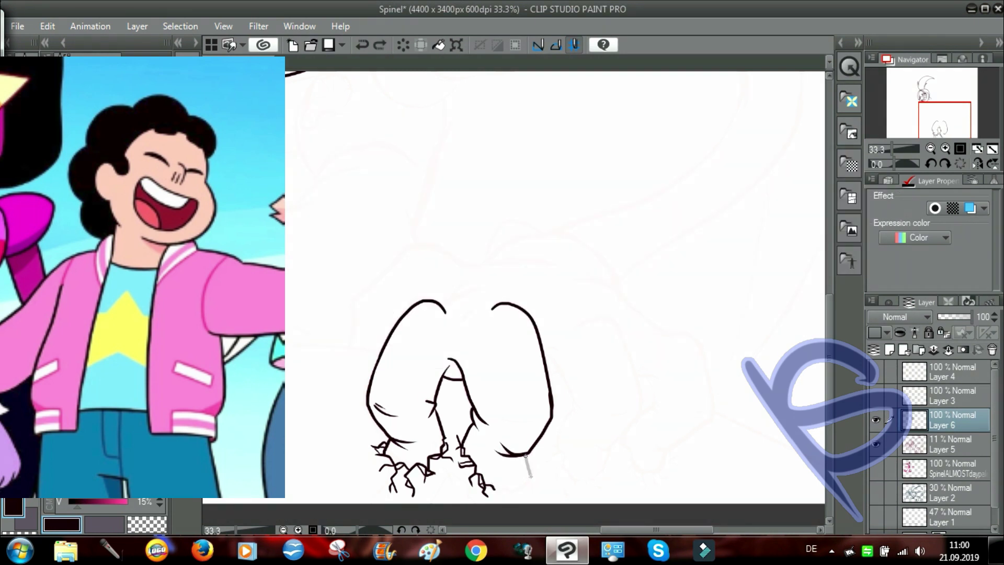
Ink the side of the second fingertip, add crease marks above it, and draw jagged cracks beneath it.
{"action": "left_click_drag", "start_coordinate": [526, 455], "coordinate": [531, 478]}
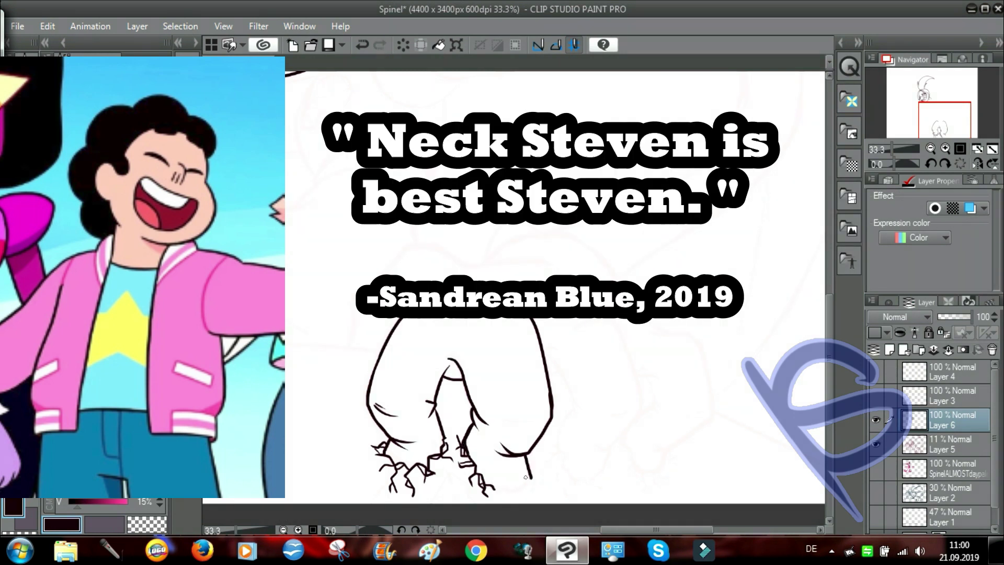
{"action": "left_click_drag", "start_coordinate": [507, 421], "coordinate": [543, 416]}
{"action": "key", "text": "ctrl+z"}
{"action": "mouse_move", "coordinate": [496, 489]}
{"action": "left_mouse_down"}
{"action": "mouse_move", "coordinate": [517, 485]}
{"action": "mouse_move", "coordinate": [516, 496]}
{"action": "left_mouse_up"}
{"action": "mouse_move", "coordinate": [505, 485]}
{"action": "left_mouse_down"}
{"action": "mouse_move", "coordinate": [494, 492]}
{"action": "mouse_move", "coordinate": [531, 478]}
{"action": "mouse_move", "coordinate": [531, 491]}
{"action": "left_mouse_up"}
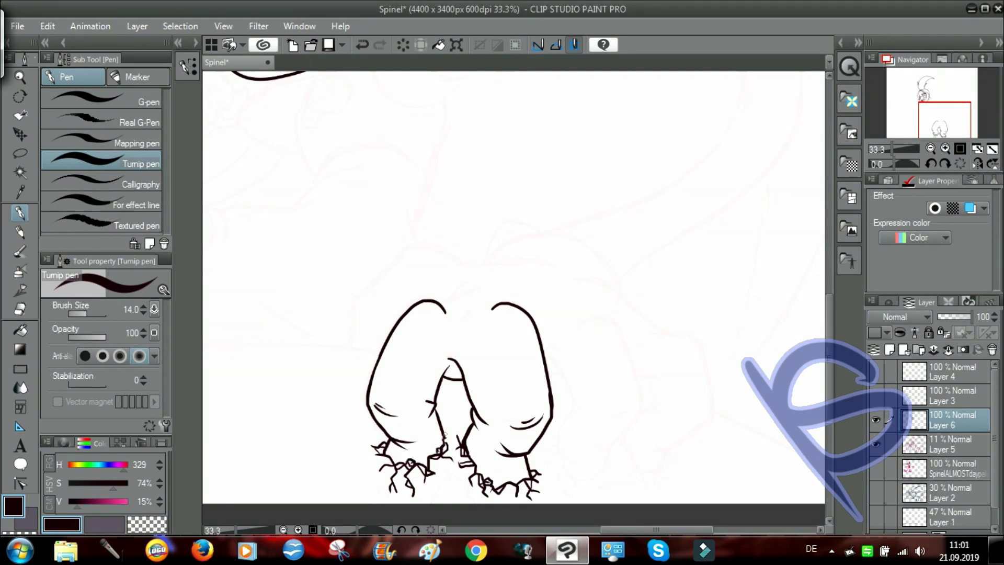
Ink a branching crack line beside the second fingertip and erase stray crack ends beneath the first two fingers.
{"action": "left_click_drag", "start_coordinate": [657, 530], "coordinate": [663, 530]}
{"action": "mouse_move", "coordinate": [512, 461]}
{"action": "left_mouse_down"}
{"action": "mouse_move", "coordinate": [530, 450]}
{"action": "mouse_move", "coordinate": [533, 470]}
{"action": "left_mouse_up"}
{"action": "left_click_drag", "start_coordinate": [533, 470], "coordinate": [544, 487]}
{"action": "left_click", "coordinate": [362, 46]}
{"action": "left_click_drag", "start_coordinate": [529, 449], "coordinate": [517, 437]}
{"action": "mouse_move", "coordinate": [521, 446]}
{"action": "left_mouse_down"}
{"action": "mouse_move", "coordinate": [520, 455]}
{"action": "mouse_move", "coordinate": [570, 487]}
{"action": "left_mouse_up"}
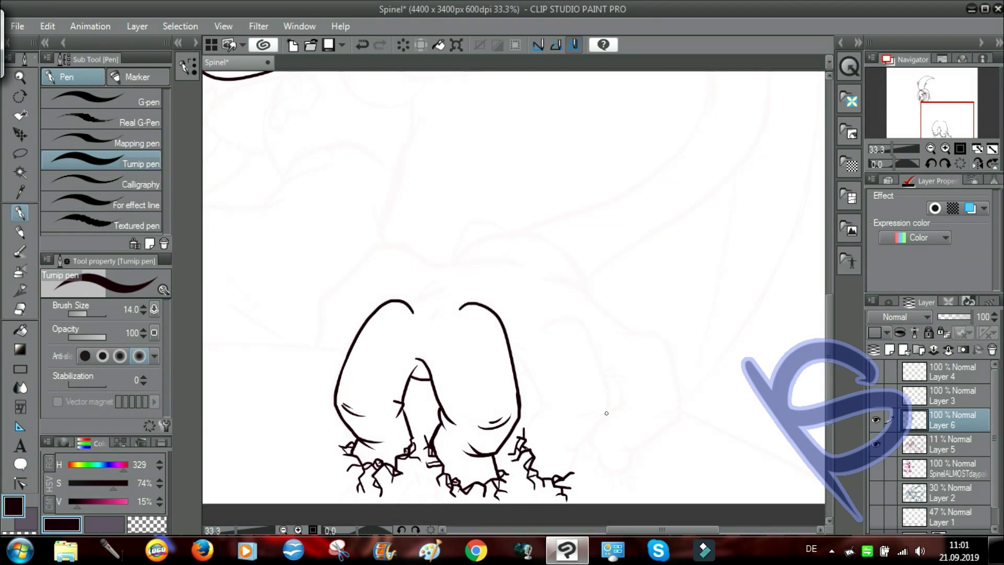
{"action": "key", "text": "e"}
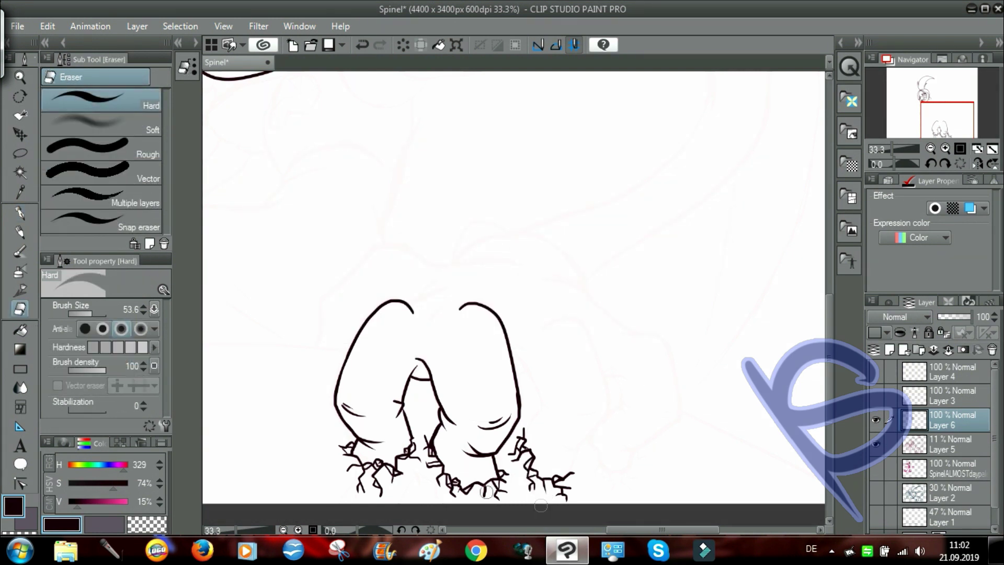
{"action": "left_click_drag", "start_coordinate": [485, 500], "coordinate": [485, 493]}
{"action": "left_click_drag", "start_coordinate": [385, 488], "coordinate": [380, 499]}
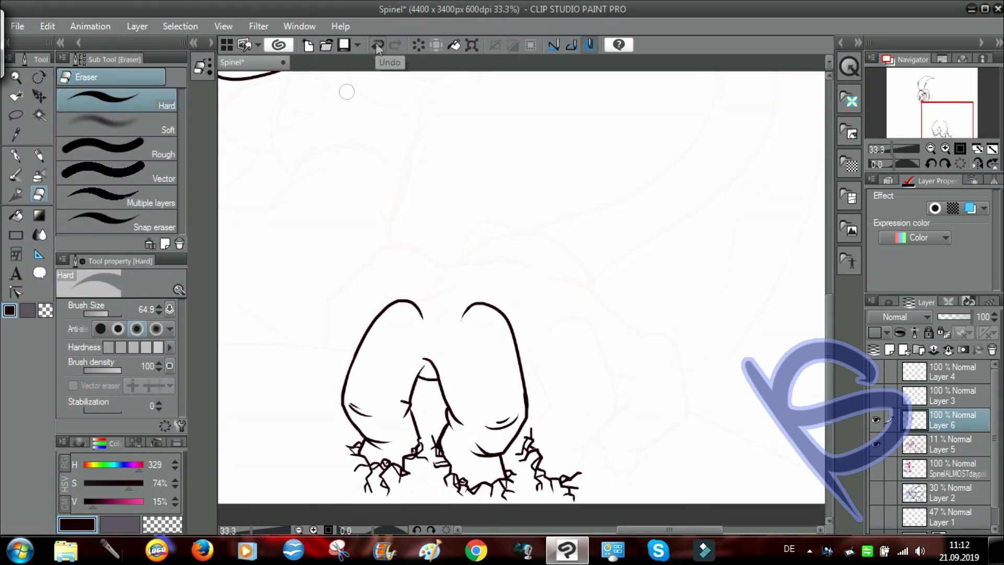
Shorten the second finger's knuckle line with the Multiple layers eraser and ink a short curved line between the two knuckles.
{"action": "left_click", "coordinate": [157, 201]}
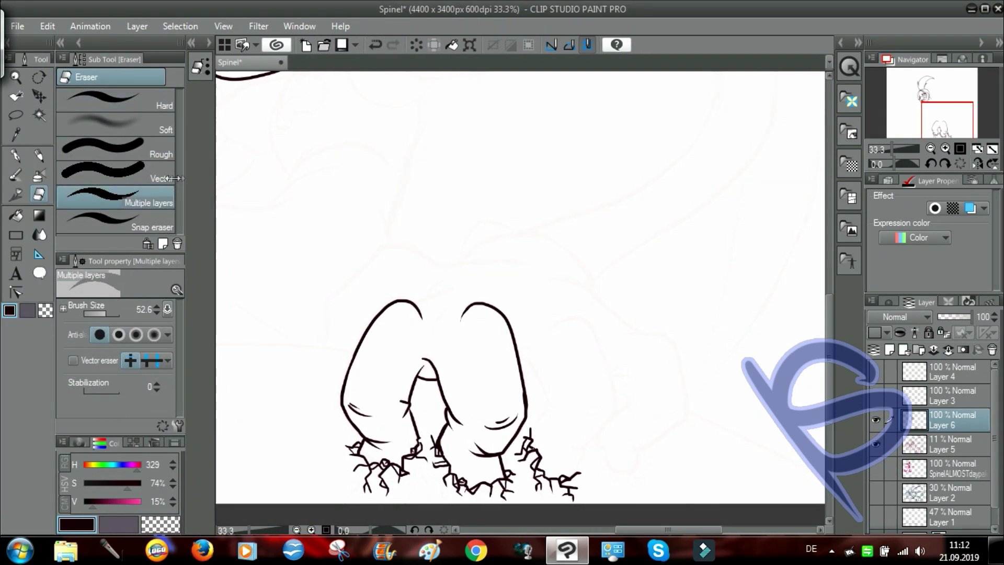
{"action": "left_click", "coordinate": [376, 45]}
{"action": "left_click", "coordinate": [465, 167]}
{"action": "left_click_drag", "start_coordinate": [55, 242], "coordinate": [37, 242]}
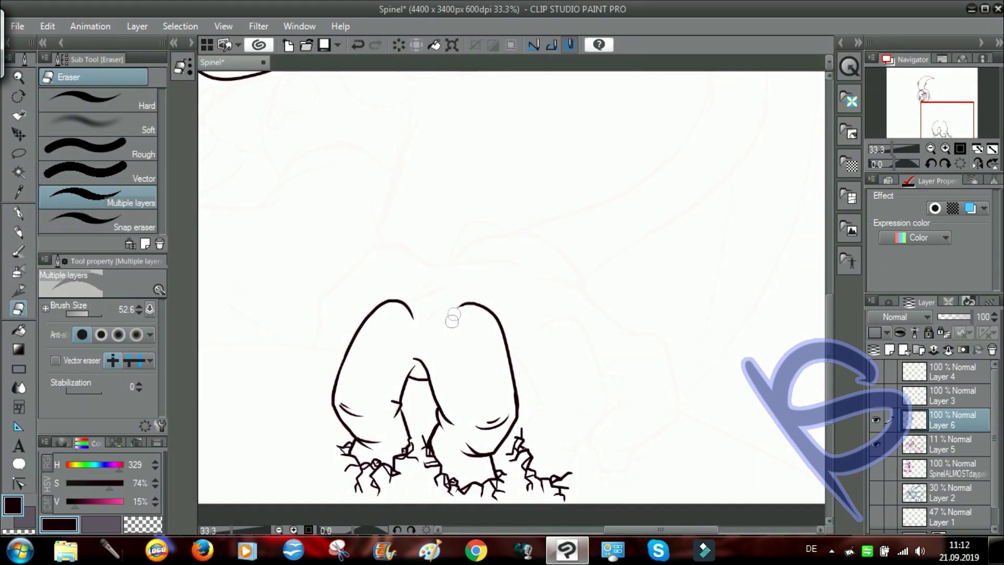
{"action": "key", "text": "p"}
{"action": "left_click", "coordinate": [358, 45]}
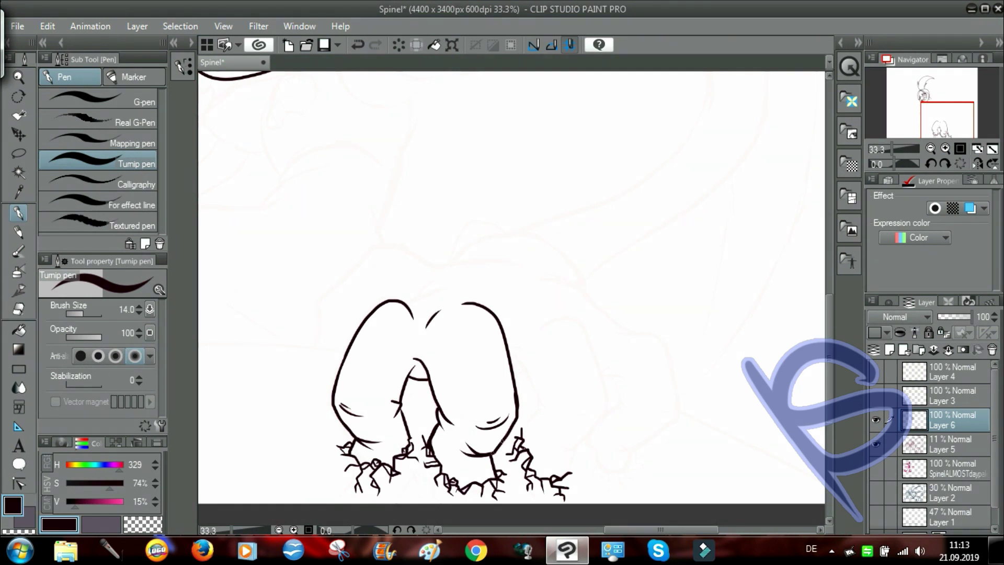
Thin the second finger's lower outer edge with the eraser.
{"action": "left_click", "coordinate": [20, 309]}
{"action": "left_click_drag", "start_coordinate": [497, 452], "coordinate": [516, 420]}
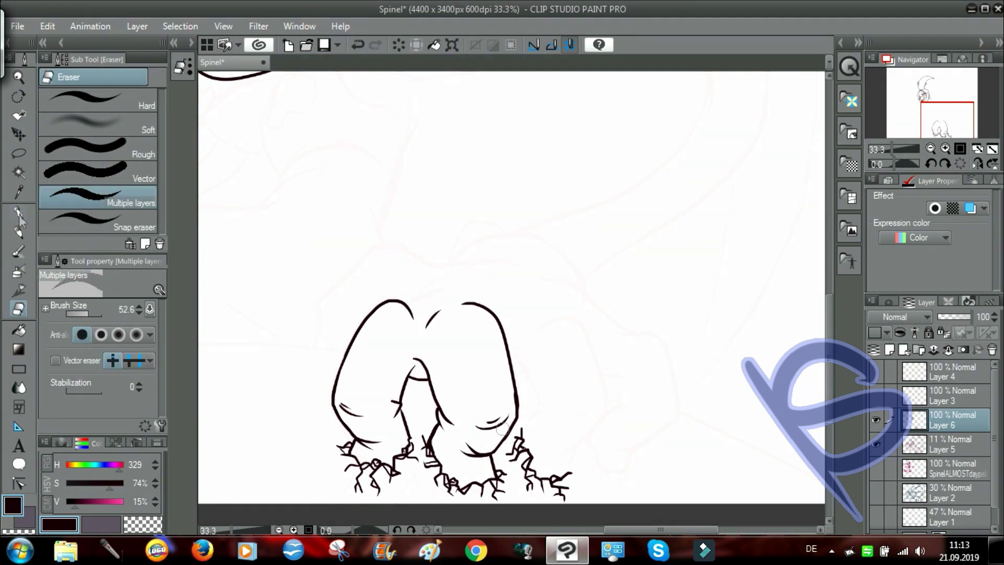
{"action": "left_click", "coordinate": [19, 214]}
{"action": "key", "text": "e"}
{"action": "key", "text": "p"}
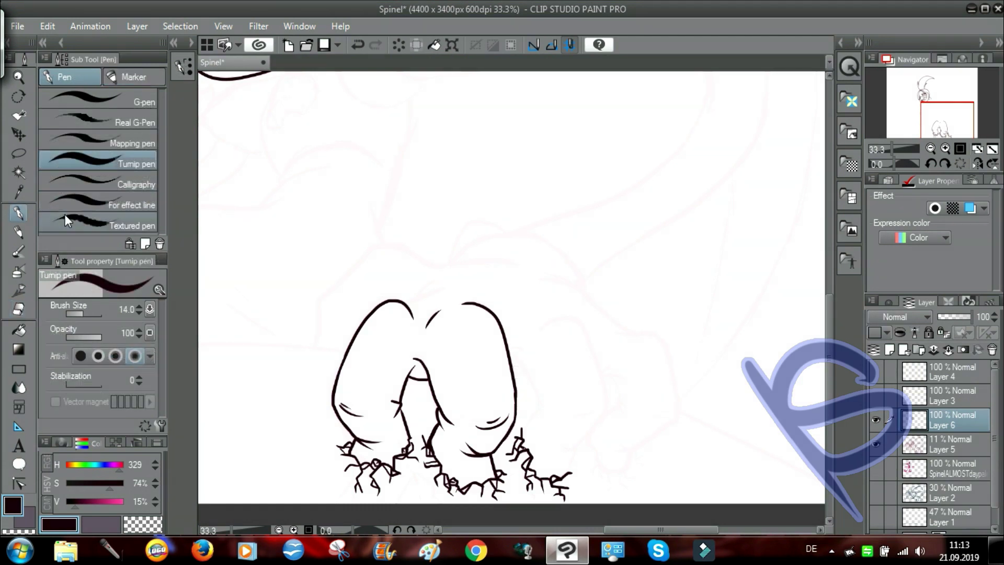
Clean up the crease on the first finger's inner edge, erasing the crossing tick and smoothing the line.
{"action": "key", "text": "e"}
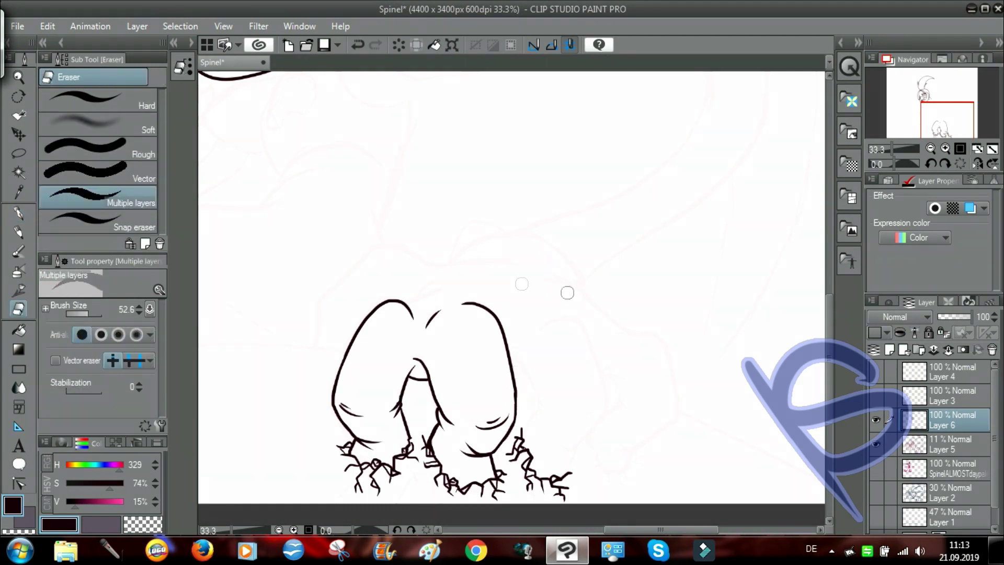
{"action": "key", "text": "p"}
{"action": "key", "text": "e"}
{"action": "key", "text": "p"}
{"action": "left_click", "coordinate": [19, 309]}
{"action": "mouse_move", "coordinate": [400, 405]}
{"action": "left_mouse_down"}
{"action": "mouse_move", "coordinate": [389, 419]}
{"action": "mouse_move", "coordinate": [395, 415]}
{"action": "left_mouse_up"}
{"action": "left_click", "coordinate": [19, 214]}
{"action": "left_click", "coordinate": [357, 45]}
{"action": "key", "text": "e"}
{"action": "key", "text": "p"}
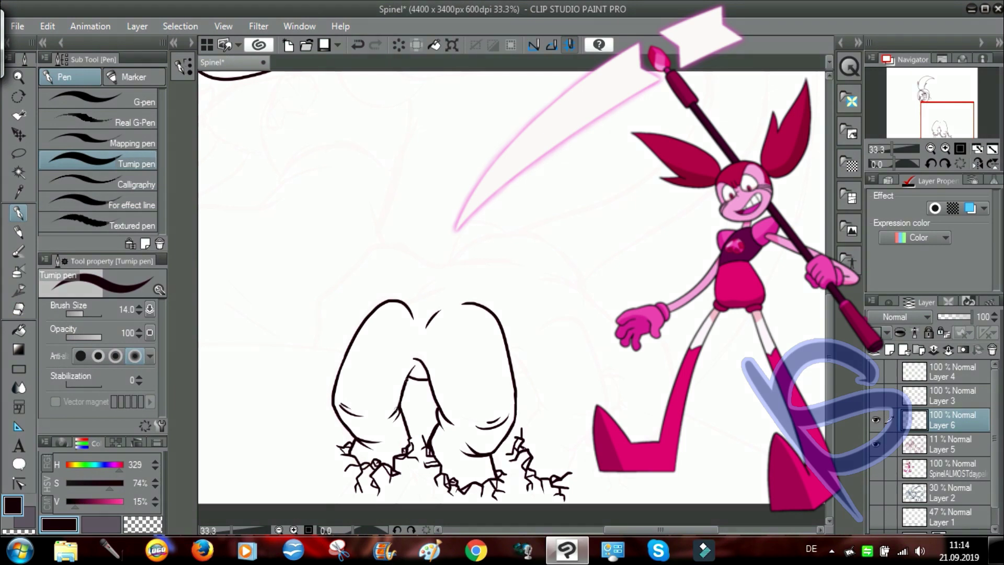
Ink the third finger with its knuckle curve, both sides and crease marks, plus cracks beneath its tip.
{"action": "left_click_drag", "start_coordinate": [231, 530], "coordinate": [230, 531]}
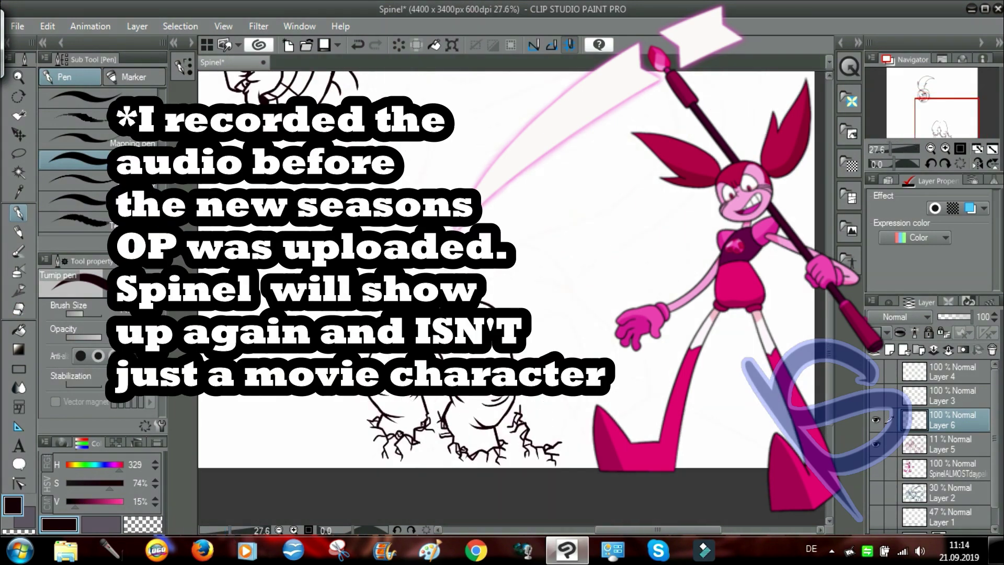
{"action": "left_click_drag", "start_coordinate": [657, 529], "coordinate": [669, 529]}
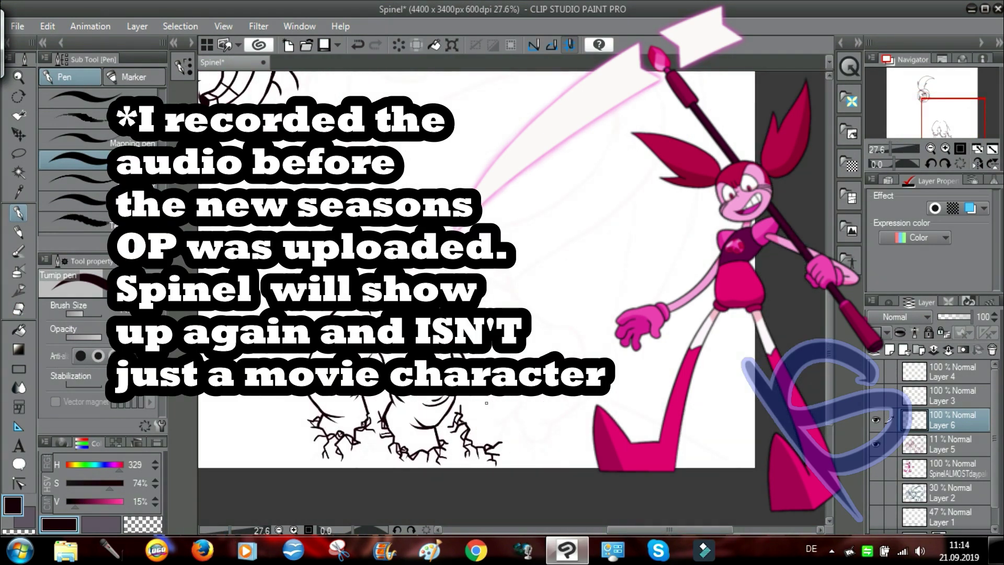
{"action": "key", "text": "ctrl+z"}
{"action": "left_click", "coordinate": [355, 43]}
{"action": "left_click", "coordinate": [357, 45]}
{"action": "left_click_drag", "start_coordinate": [498, 400], "coordinate": [523, 396]}
{"action": "left_click_drag", "start_coordinate": [503, 442], "coordinate": [508, 448]}
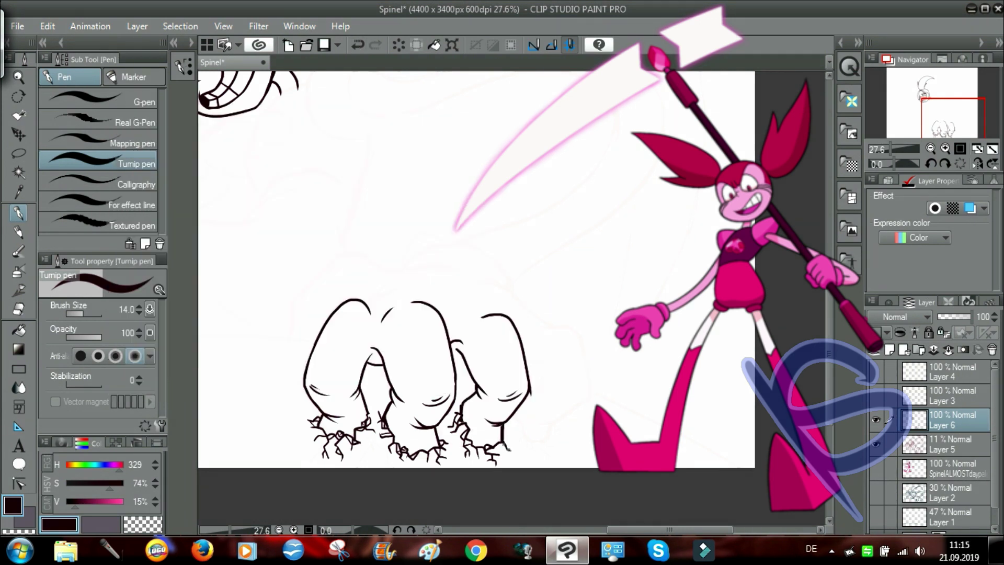
Ink small curved lines in the gaps between the first three fingers and trim the overlap beside the third finger.
{"action": "key", "text": "e"}
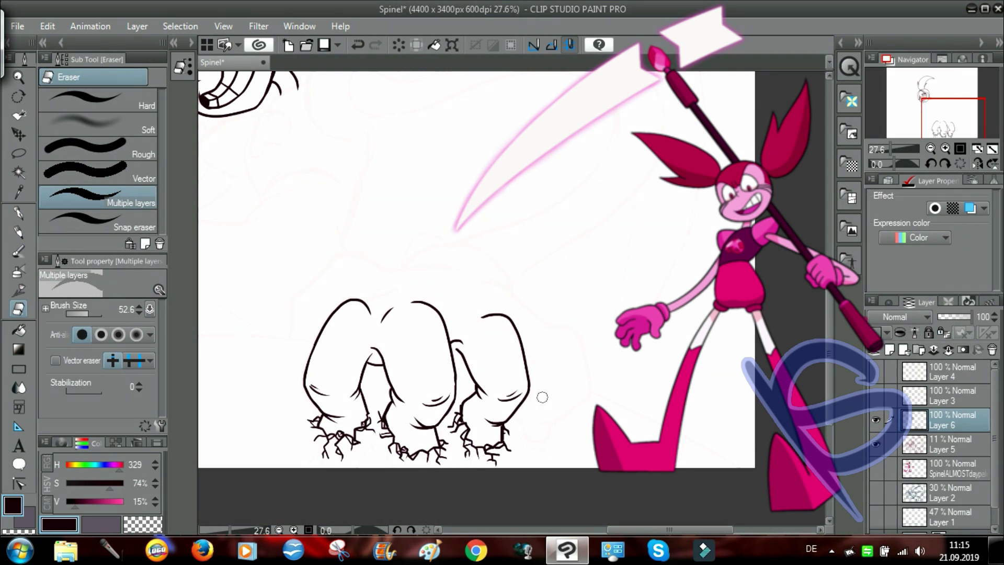
{"action": "left_click", "coordinate": [876, 421]}
{"action": "left_click", "coordinate": [877, 421]}
{"action": "key", "text": "p"}
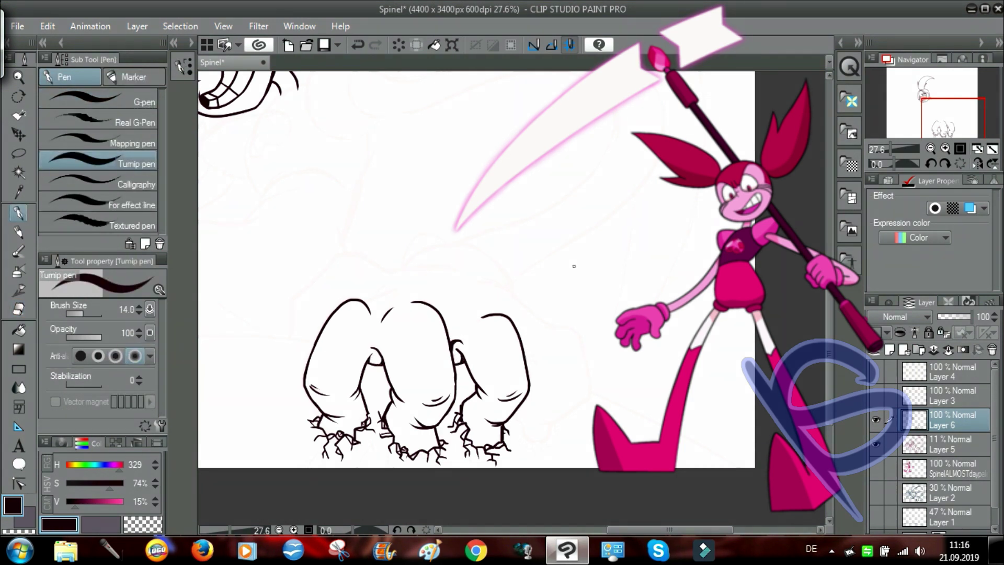
{"action": "left_click", "coordinate": [19, 309]}
{"action": "left_click_drag", "start_coordinate": [458, 352], "coordinate": [454, 347]}
{"action": "left_click", "coordinate": [19, 212]}
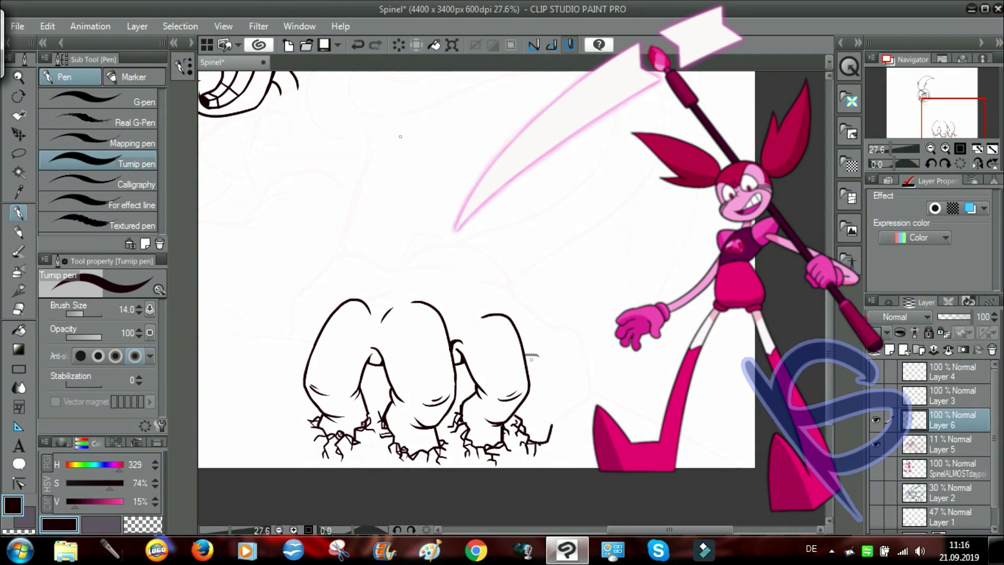
Ink the fourth finger's inner edge, slanted lower edge and fingertip side.
{"action": "key", "text": "ctrl+z"}
{"action": "mouse_move", "coordinate": [529, 357]}
{"action": "left_mouse_down"}
{"action": "mouse_move", "coordinate": [550, 398]}
{"action": "mouse_move", "coordinate": [591, 394]}
{"action": "left_mouse_up"}
{"action": "key", "text": "ctrl+z"}
{"action": "left_click_drag", "start_coordinate": [540, 419], "coordinate": [589, 394]}
{"action": "mouse_move", "coordinate": [537, 416]}
{"action": "left_mouse_down"}
{"action": "mouse_move", "coordinate": [552, 424]}
{"action": "mouse_move", "coordinate": [538, 445]}
{"action": "left_mouse_up"}
{"action": "left_click", "coordinate": [19, 309]}
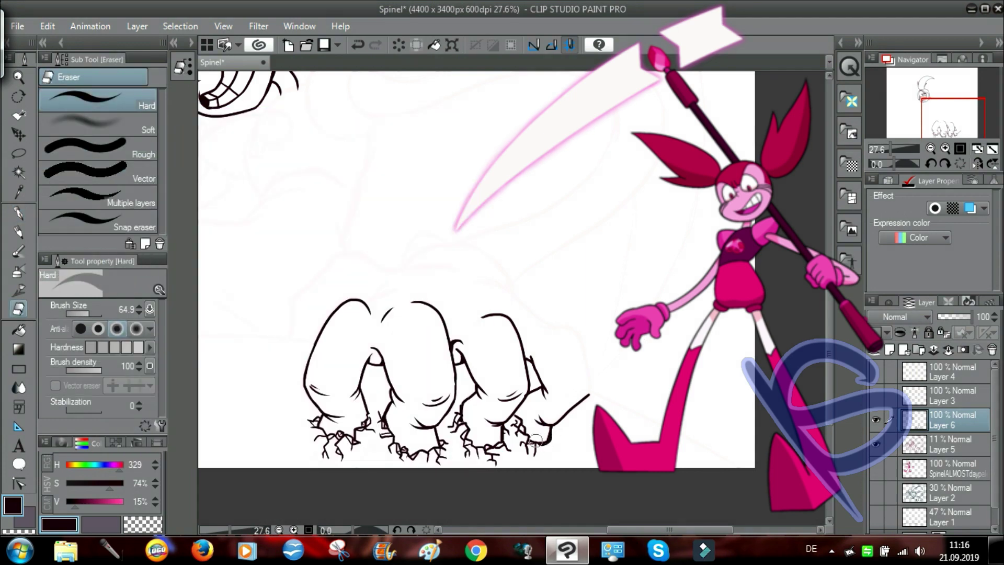
Ink cracks beneath the fourth finger and between the first two fingers, and trim the third finger's outer edge.
{"action": "key", "text": "p"}
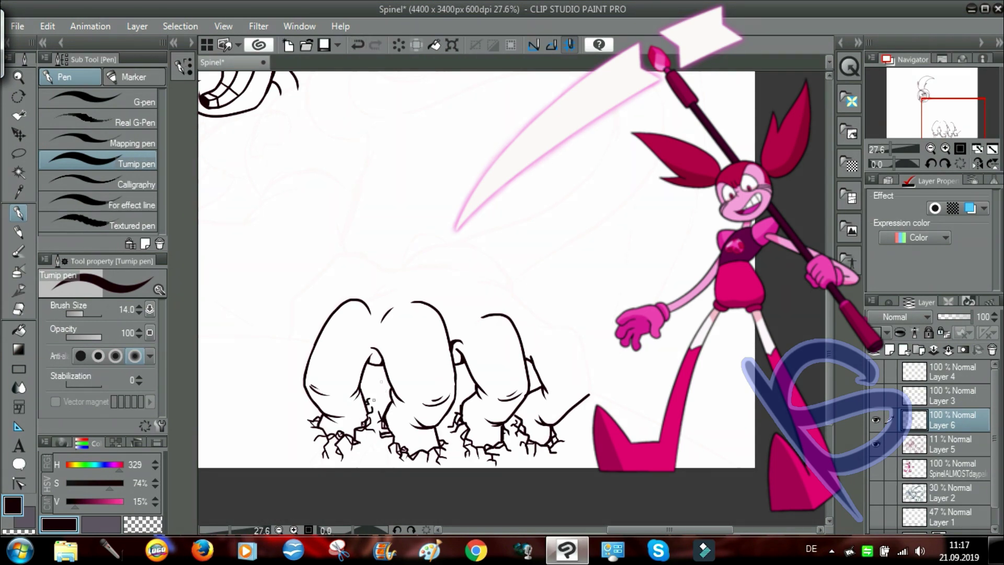
{"action": "left_click", "coordinate": [19, 309]}
{"action": "left_click_drag", "start_coordinate": [526, 390], "coordinate": [519, 402]}
{"action": "left_click", "coordinate": [19, 212]}
Ink the fourth finger's flat top and angular outer edge, and reinforce its inner edge.
{"action": "left_click_drag", "start_coordinate": [624, 530], "coordinate": [631, 530]}
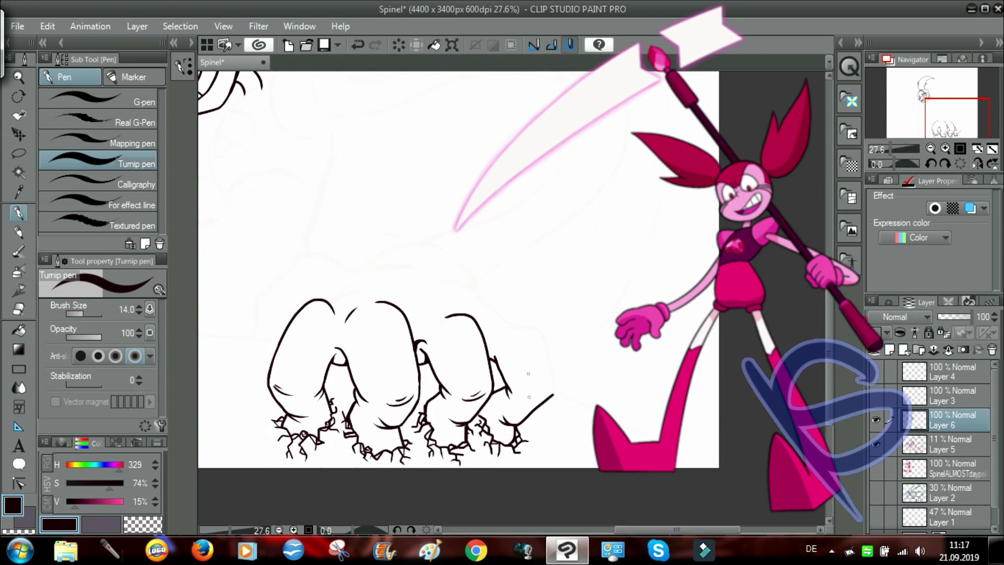
{"action": "mouse_move", "coordinate": [553, 395]}
{"action": "left_mouse_down"}
{"action": "mouse_move", "coordinate": [539, 338]}
{"action": "mouse_move", "coordinate": [495, 325]}
{"action": "mouse_move", "coordinate": [553, 393]}
{"action": "left_mouse_up"}
{"action": "key", "text": "ctrl+z"}
{"action": "key", "text": "ctrl+z"}
{"action": "left_click_drag", "start_coordinate": [501, 328], "coordinate": [554, 391]}
{"action": "key", "text": "ctrl+z"}
{"action": "mouse_move", "coordinate": [500, 327]}
{"action": "left_mouse_down"}
{"action": "mouse_move", "coordinate": [536, 328]}
{"action": "mouse_move", "coordinate": [555, 391]}
{"action": "left_mouse_up"}
{"action": "left_click_drag", "start_coordinate": [495, 355], "coordinate": [515, 393]}
{"action": "left_click_drag", "start_coordinate": [495, 355], "coordinate": [515, 396]}
{"action": "left_click_drag", "start_coordinate": [537, 329], "coordinate": [554, 381]}
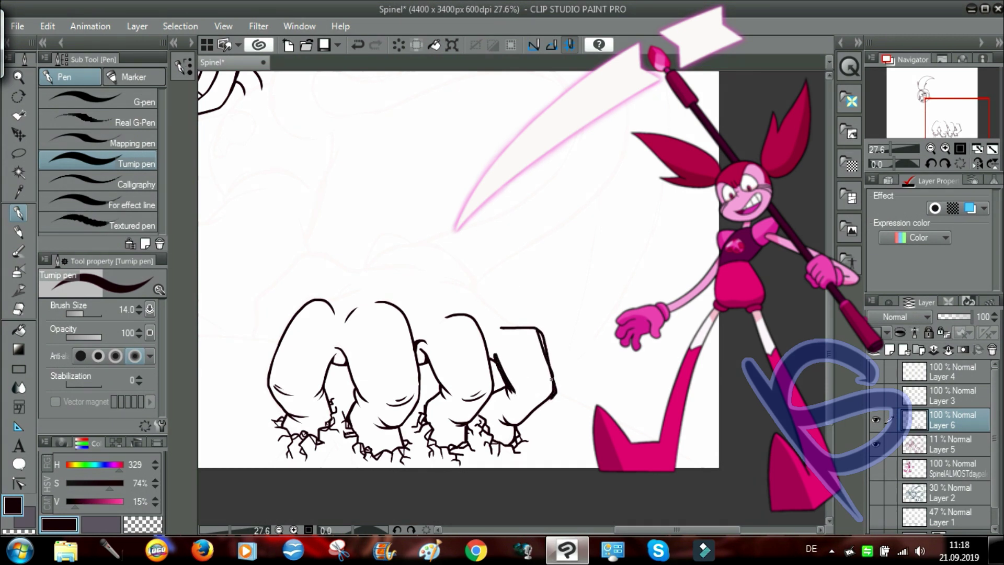
Erase the doubled lines on the fourth finger's two sides and redraw its outer edge as one clean line.
{"action": "key", "text": "e"}
{"action": "left_click_drag", "start_coordinate": [495, 368], "coordinate": [505, 382]}
{"action": "left_click_drag", "start_coordinate": [530, 322], "coordinate": [558, 392]}
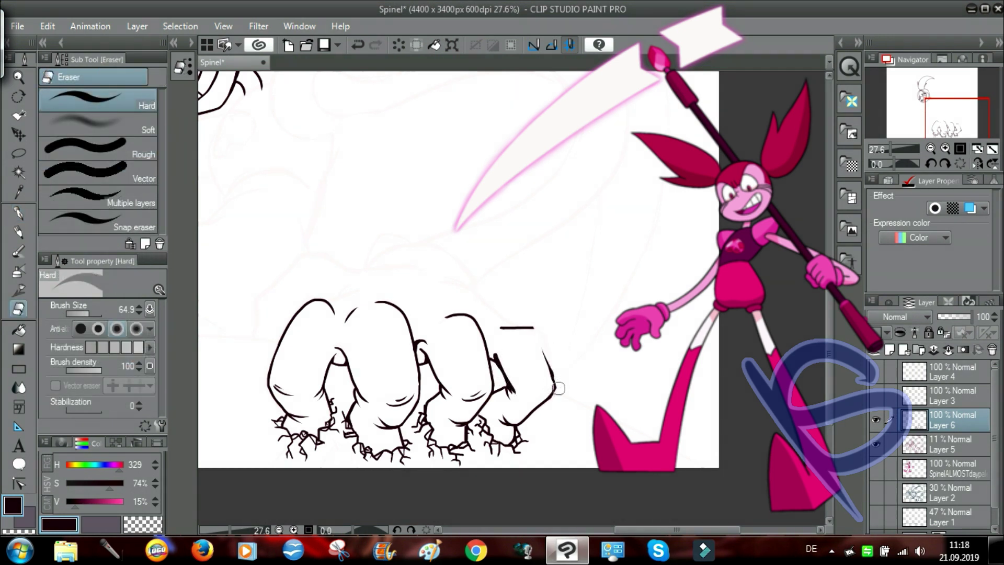
{"action": "key", "text": "p"}
{"action": "left_click_drag", "start_coordinate": [526, 329], "coordinate": [552, 388]}
{"action": "left_click", "coordinate": [19, 309]}
{"action": "left_click_drag", "start_coordinate": [501, 358], "coordinate": [506, 385]}
{"action": "key", "text": "p"}
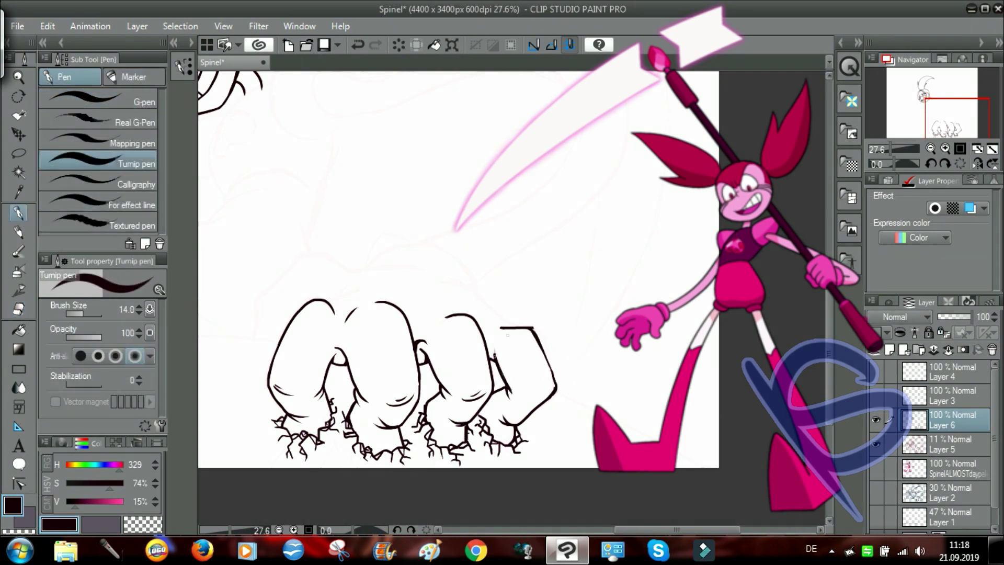
Round off the fourth finger's flat knuckle line and extend the third finger's knuckle curve.
{"action": "key", "text": "e"}
{"action": "mouse_move", "coordinate": [523, 327]}
{"action": "left_mouse_down"}
{"action": "mouse_move", "coordinate": [500, 337]}
{"action": "mouse_move", "coordinate": [526, 323]}
{"action": "left_mouse_up"}
{"action": "key", "text": "p"}
{"action": "key", "text": "e"}
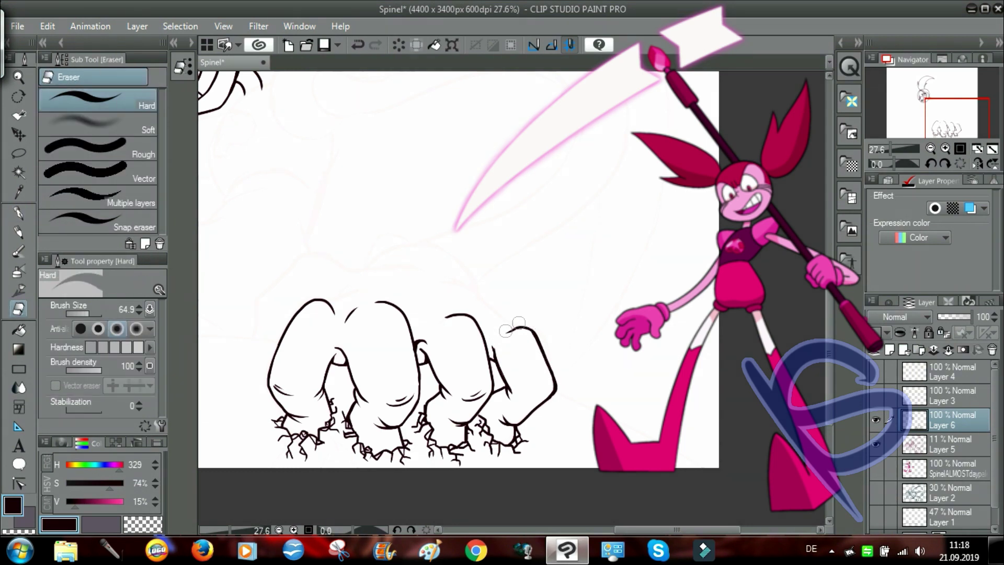
{"action": "key", "text": "p"}
{"action": "key", "text": "e"}
{"action": "key", "text": "p"}
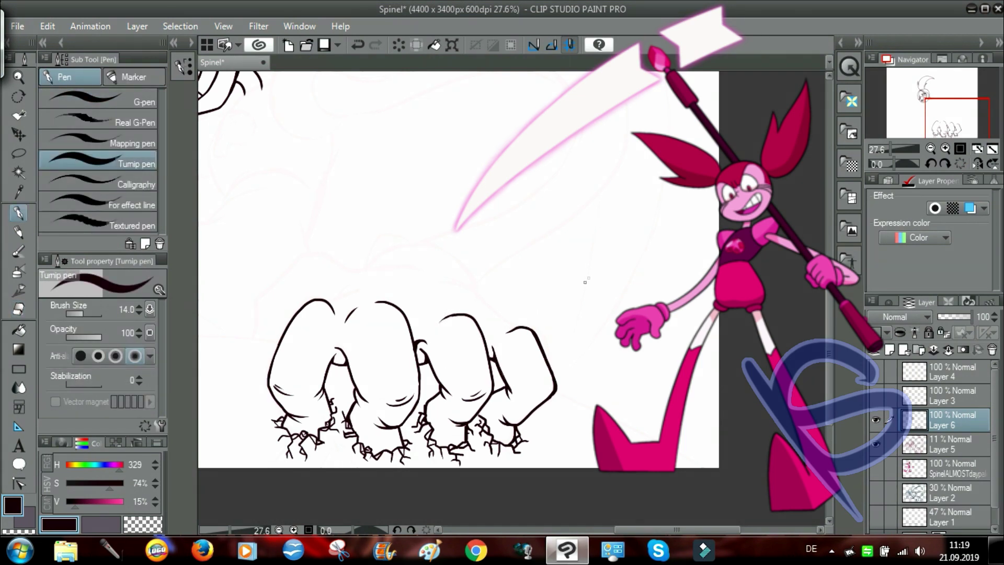
Add a crease to the fourth finger and ink the curved outer edge of the hand leading to its knuckle.
{"action": "left_click", "coordinate": [360, 49]}
{"action": "left_click_drag", "start_coordinate": [496, 324], "coordinate": [524, 332]}
{"action": "left_click", "coordinate": [19, 309]}
{"action": "left_click", "coordinate": [19, 213]}
{"action": "left_click", "coordinate": [359, 47]}
{"action": "left_click_drag", "start_coordinate": [524, 393], "coordinate": [550, 396]}
{"action": "left_click_drag", "start_coordinate": [505, 318], "coordinate": [430, 280]}
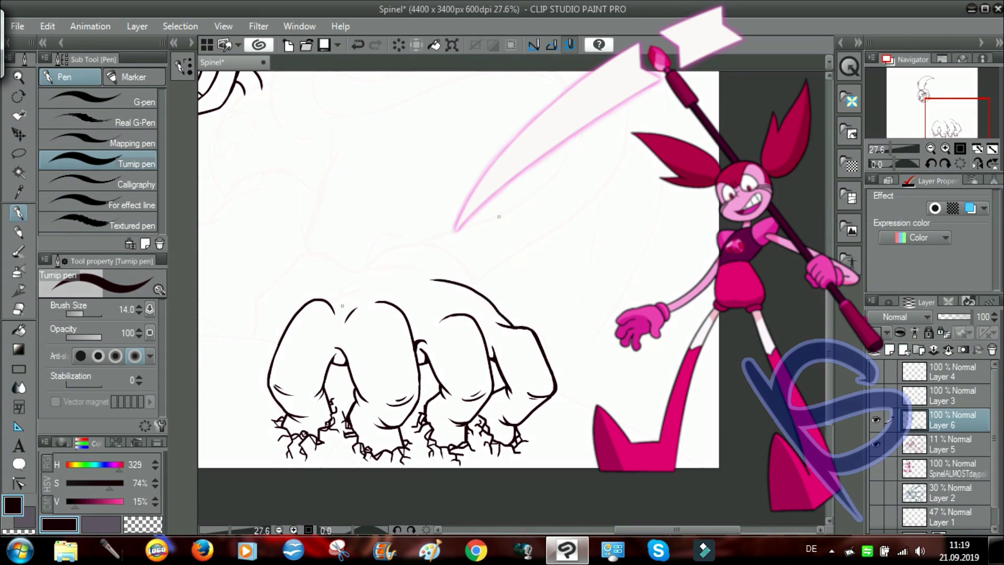
Refine the joint between the hand's outer edge and the fourth knuckle, trimming the overlapping line.
{"action": "left_click", "coordinate": [359, 47]}
{"action": "mouse_move", "coordinate": [520, 330]}
{"action": "left_mouse_down"}
{"action": "mouse_move", "coordinate": [481, 294]}
{"action": "mouse_move", "coordinate": [436, 280]}
{"action": "mouse_move", "coordinate": [515, 330]}
{"action": "left_mouse_up"}
{"action": "left_click", "coordinate": [19, 309]}
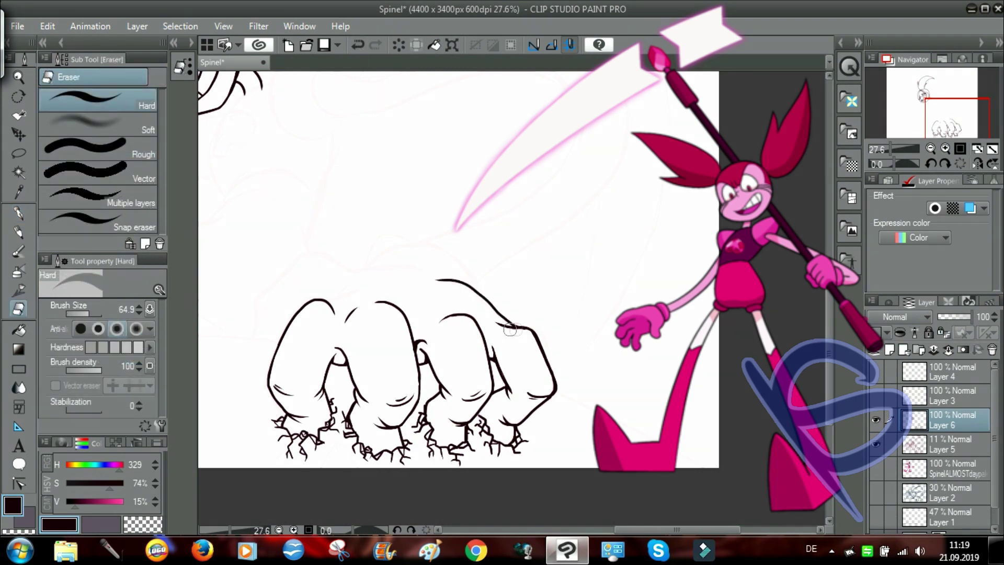
{"action": "key", "text": "p"}
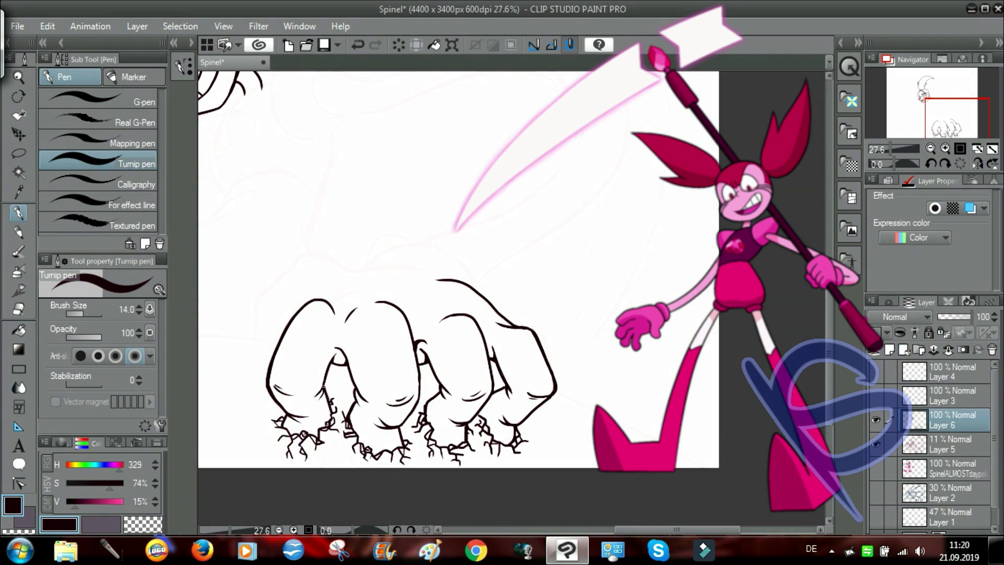
Ink the curved knuckle lines running from the top of the first finger toward the back of the hand.
{"action": "left_click", "coordinate": [359, 47]}
{"action": "mouse_move", "coordinate": [354, 385]}
{"action": "left_mouse_down"}
{"action": "mouse_move", "coordinate": [357, 405]}
{"action": "mouse_move", "coordinate": [359, 388]}
{"action": "left_mouse_up"}
{"action": "left_click", "coordinate": [21, 310]}
{"action": "left_click", "coordinate": [18, 213]}
{"action": "left_click_drag", "start_coordinate": [328, 303], "coordinate": [364, 290]}
{"action": "left_click_drag", "start_coordinate": [335, 299], "coordinate": [352, 285]}
{"action": "left_click_drag", "start_coordinate": [628, 530], "coordinate": [618, 531]}
{"action": "left_click", "coordinate": [358, 46]}
{"action": "left_click", "coordinate": [358, 46]}
{"action": "left_click_drag", "start_coordinate": [368, 302], "coordinate": [411, 285]}
{"action": "left_click_drag", "start_coordinate": [385, 289], "coordinate": [402, 277]}
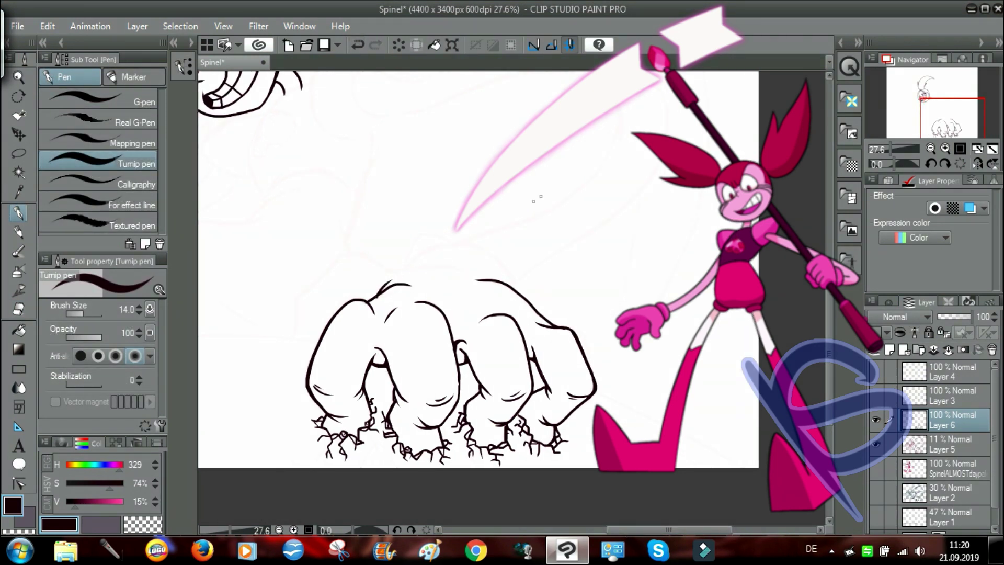
Ink the angular outline of the back of the hand above the fingers and redraw its edge toward the outer knuckles.
{"action": "key", "text": "e"}
{"action": "key", "text": "p"}
{"action": "mouse_move", "coordinate": [468, 272]}
{"action": "left_mouse_down"}
{"action": "mouse_move", "coordinate": [407, 266]}
{"action": "mouse_move", "coordinate": [298, 337]}
{"action": "left_mouse_up"}
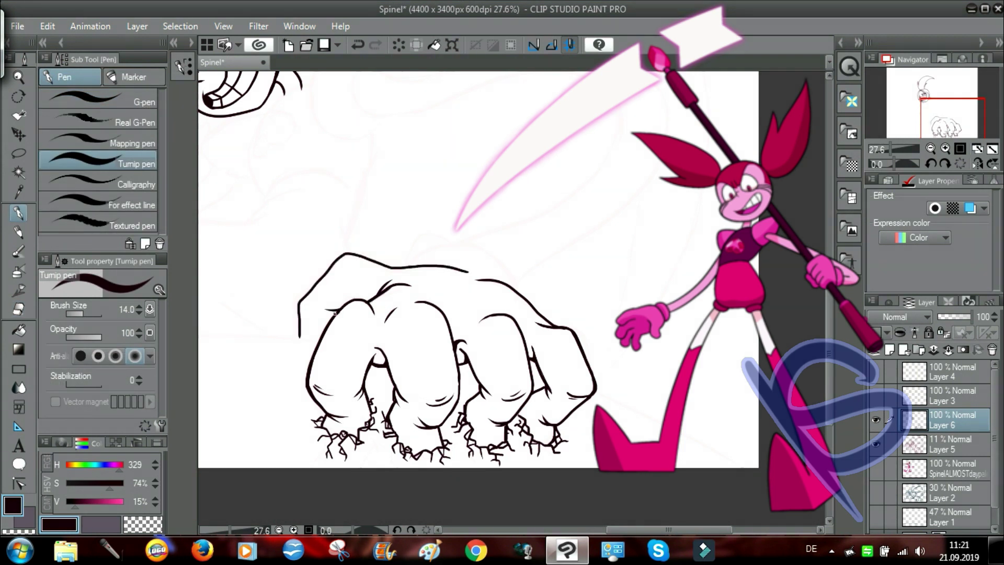
{"action": "left_click", "coordinate": [358, 46]}
{"action": "left_click_drag", "start_coordinate": [404, 265], "coordinate": [515, 289]}
{"action": "left_click", "coordinate": [359, 46]}
{"action": "left_click_drag", "start_coordinate": [405, 266], "coordinate": [515, 289]}
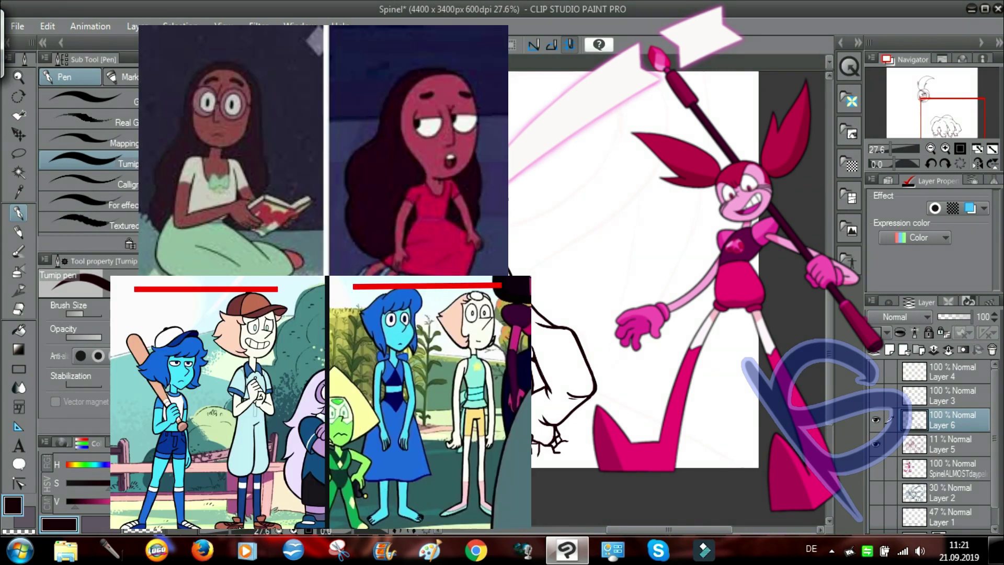
{"action": "key", "text": "e"}
{"action": "key", "text": "p"}
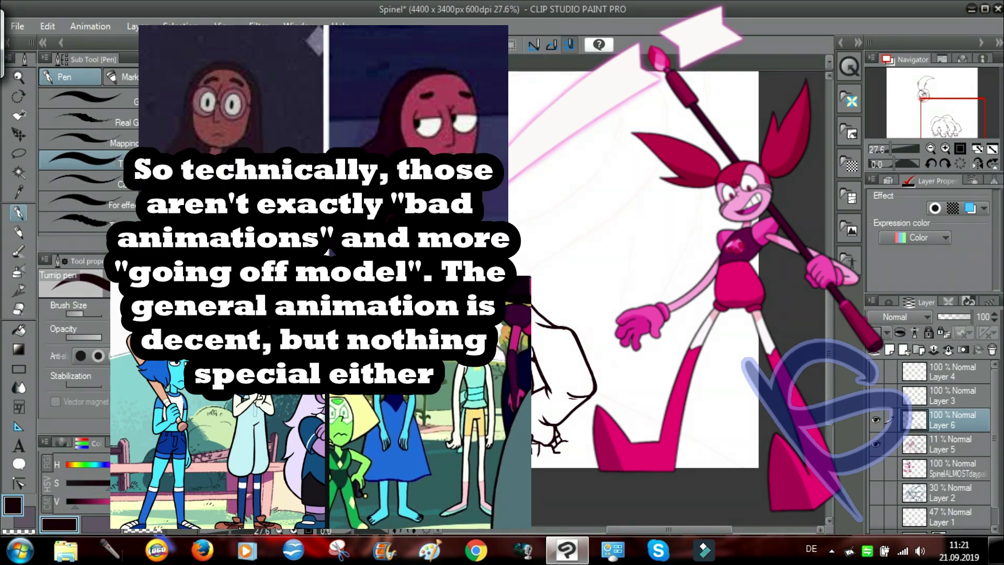
Trim the line at the hand's outer finger and touch up its edge.
{"action": "scroll", "coordinate": [606, 232], "scroll_direction": "up", "scroll_amount": 3}
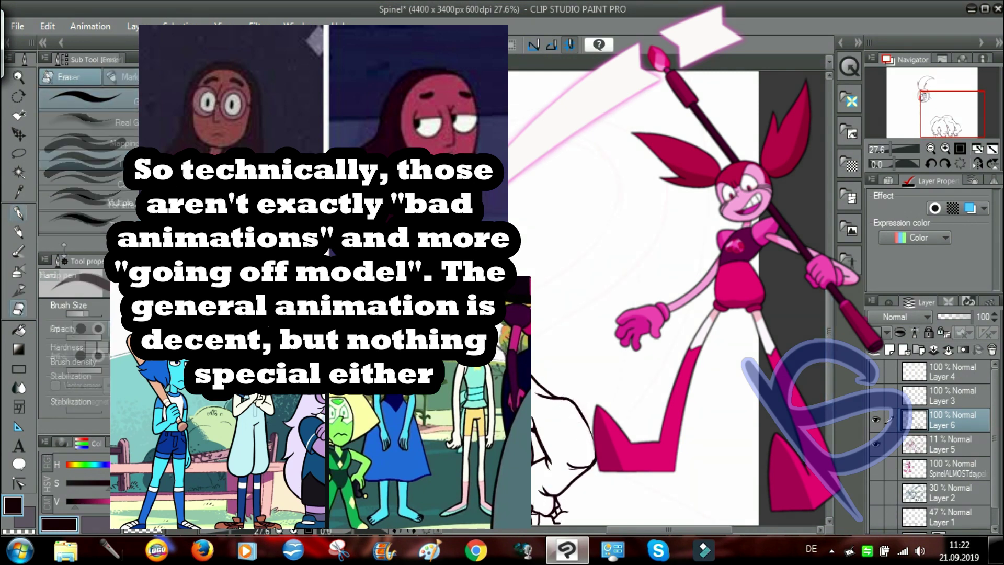
{"action": "key", "text": "e"}
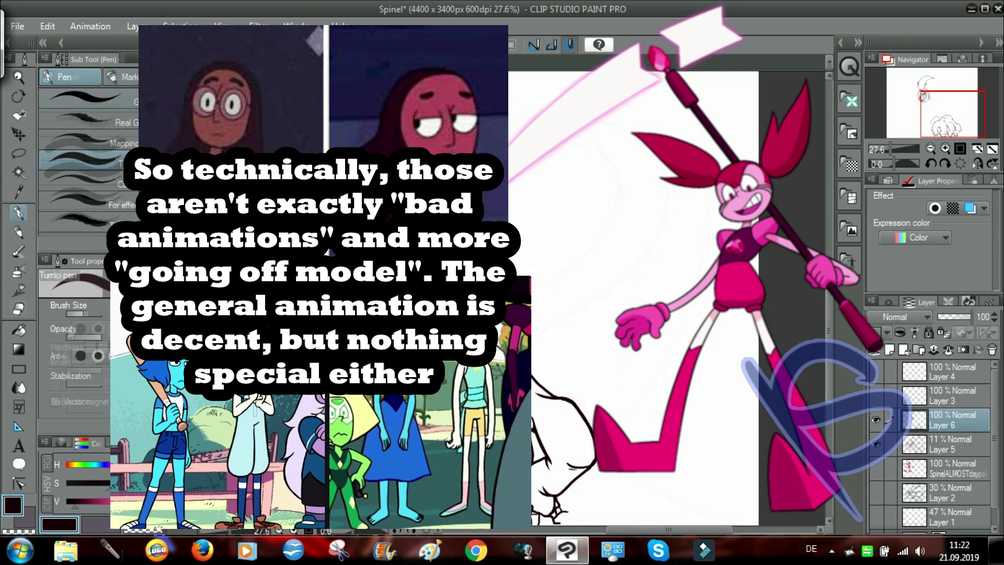
{"action": "left_click_drag", "start_coordinate": [585, 456], "coordinate": [591, 465]}
{"action": "key", "text": "p"}
{"action": "scroll", "coordinate": [590, 462], "scroll_direction": "up", "scroll_amount": 2}
{"action": "left_click_drag", "start_coordinate": [662, 530], "coordinate": [639, 536]}
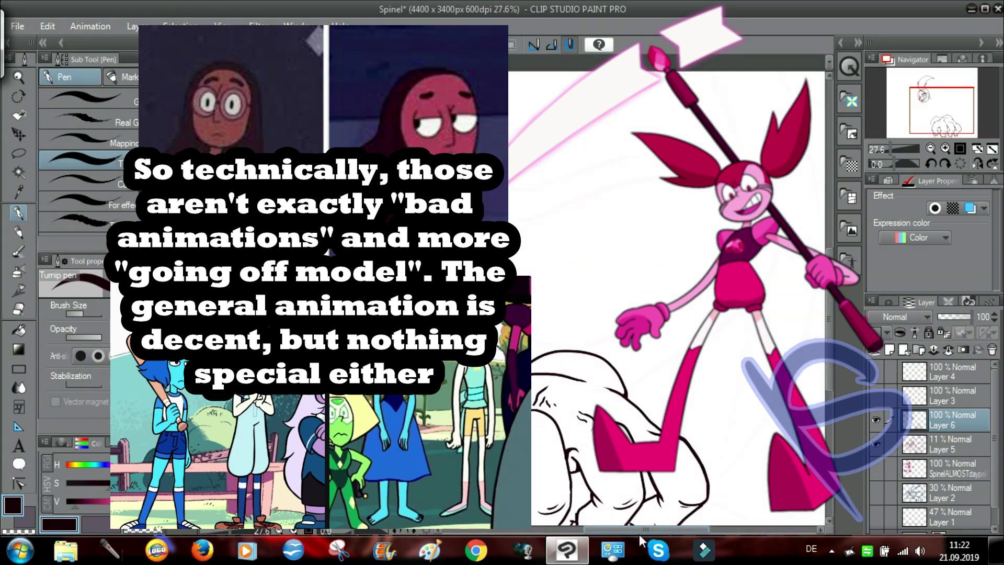
Ink the rounded wrist cuff behind the back of the hand and clear the stray marks above it.
{"action": "left_click_drag", "start_coordinate": [532, 340], "coordinate": [568, 350]}
{"action": "left_click", "coordinate": [357, 44]}
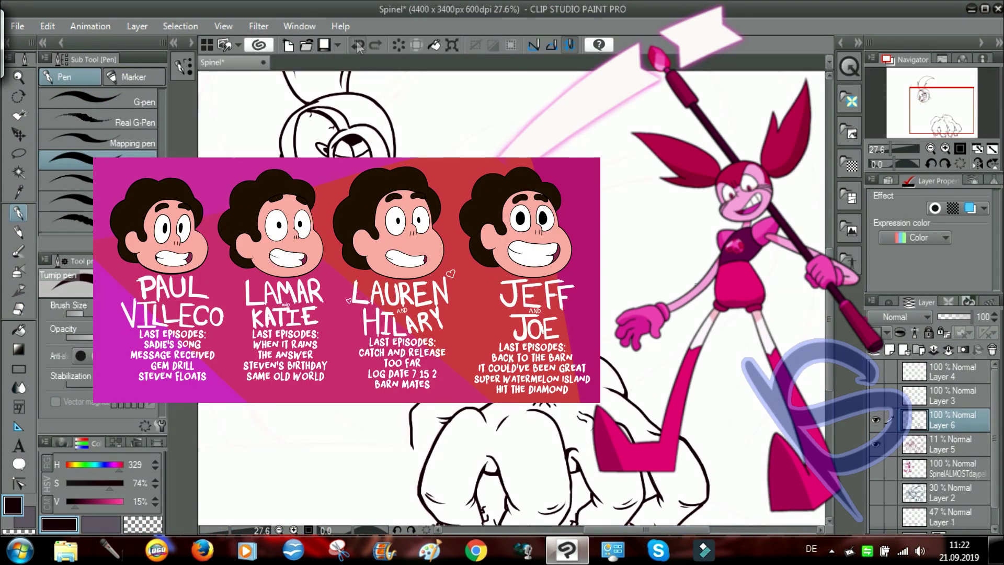
{"action": "left_click_drag", "start_coordinate": [615, 530], "coordinate": [639, 506]}
{"action": "scroll", "coordinate": [639, 506], "scroll_direction": "left", "scroll_amount": 4}
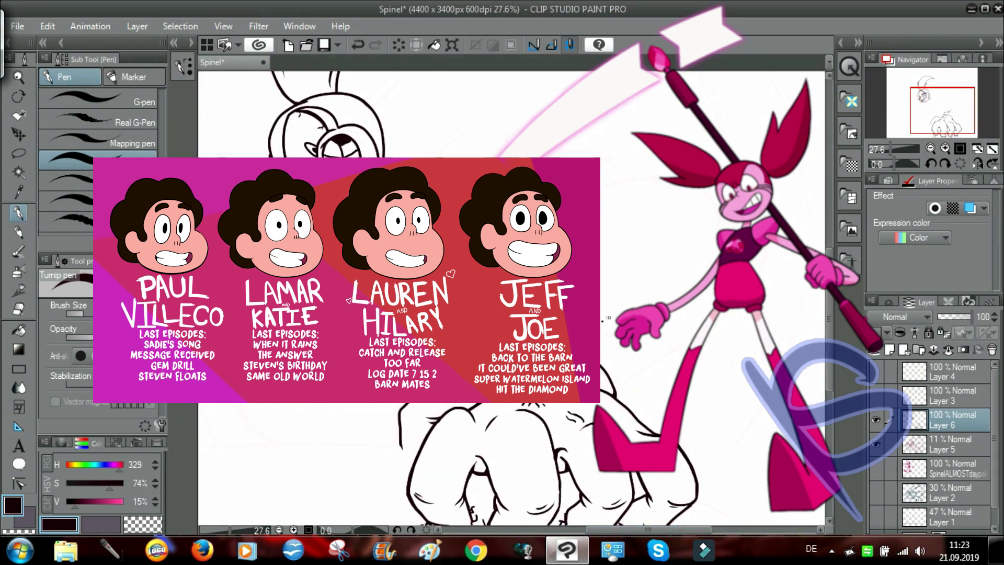
{"action": "left_click", "coordinate": [18, 153]}
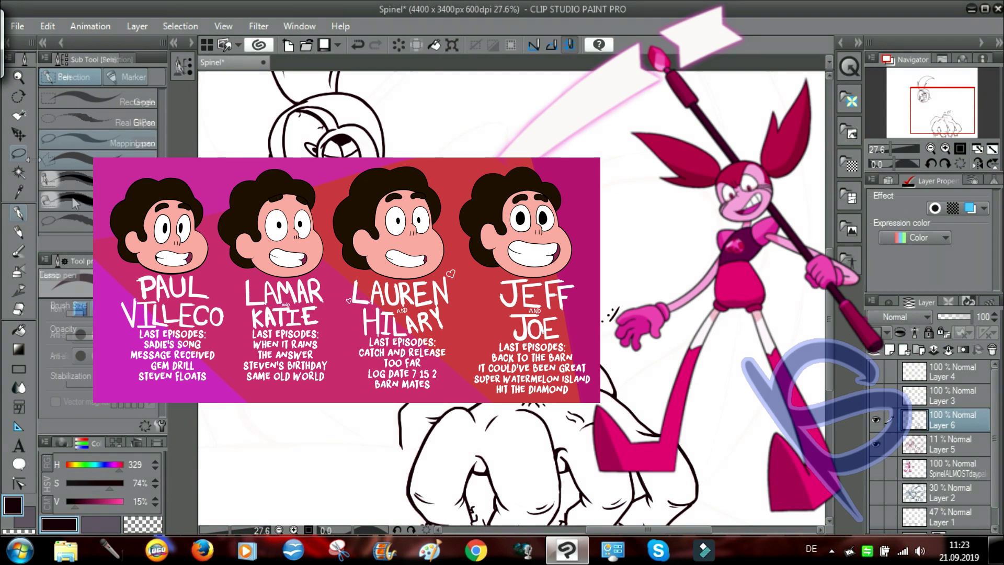
{"action": "mouse_move", "coordinate": [524, 310]}
{"action": "left_mouse_down"}
{"action": "mouse_move", "coordinate": [519, 332]}
{"action": "mouse_move", "coordinate": [553, 353]}
{"action": "left_mouse_up"}
{"action": "key", "text": "Delete"}
{"action": "left_click", "coordinate": [401, 364]}
{"action": "left_click", "coordinate": [18, 309]}
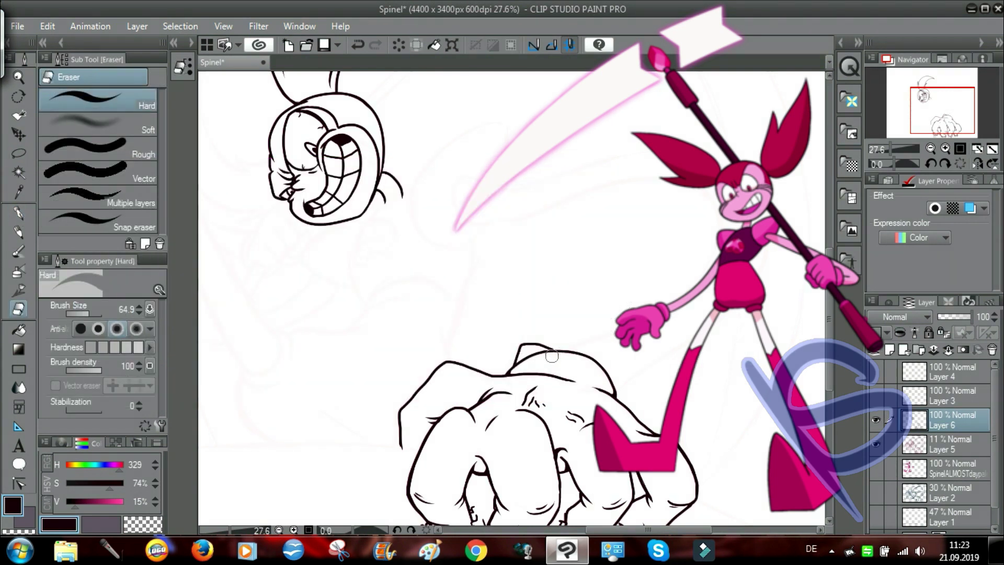
Try to ink the stretched arm's inner and outer curves sweeping up from the wrist cuff to a rounded end.
{"action": "left_click", "coordinate": [18, 212]}
{"action": "left_click_drag", "start_coordinate": [648, 530], "coordinate": [667, 530]}
{"action": "mouse_move", "coordinate": [466, 351]}
{"action": "left_mouse_down"}
{"action": "mouse_move", "coordinate": [579, 191]}
{"action": "mouse_move", "coordinate": [558, 167]}
{"action": "left_mouse_up"}
{"action": "key", "text": "ctrl+z"}
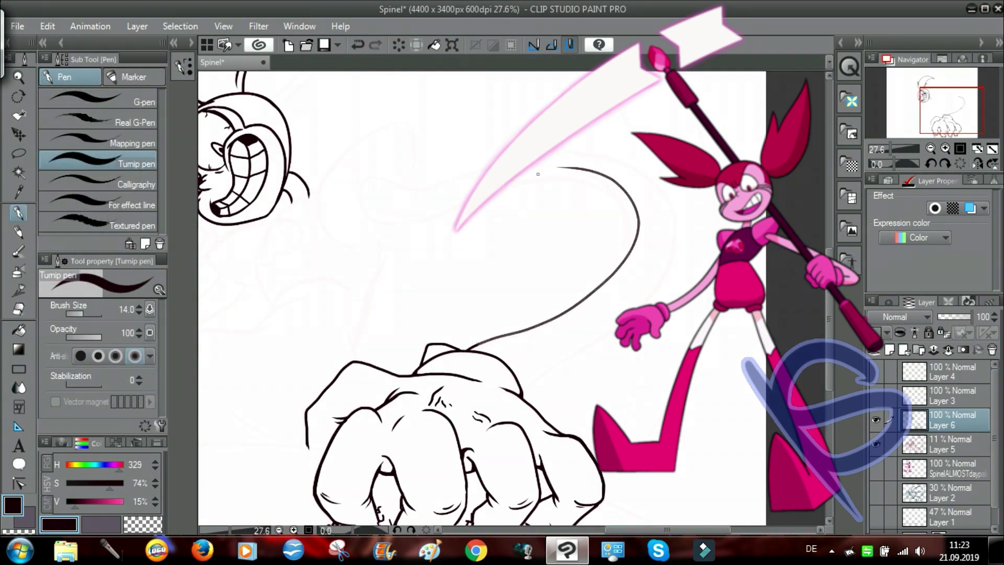
{"action": "mouse_move", "coordinate": [522, 392]}
{"action": "left_mouse_down"}
{"action": "mouse_move", "coordinate": [679, 206]}
{"action": "mouse_move", "coordinate": [375, 181]}
{"action": "left_mouse_up"}
{"action": "left_click", "coordinate": [357, 46]}
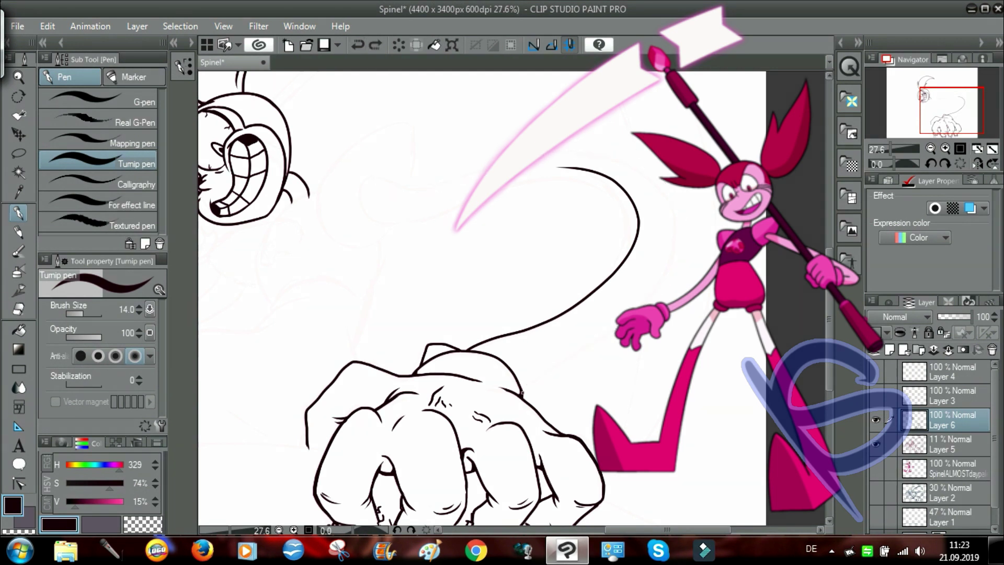
{"action": "mouse_move", "coordinate": [522, 392]}
{"action": "left_mouse_down"}
{"action": "mouse_move", "coordinate": [638, 307]}
{"action": "mouse_move", "coordinate": [367, 176]}
{"action": "left_mouse_up"}
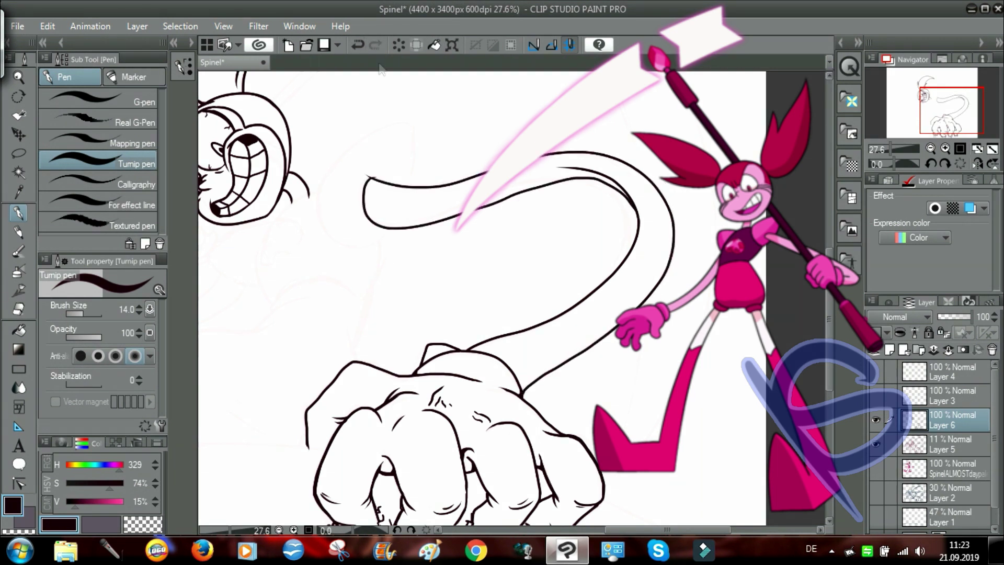
Undo the arm curves and try a tighter inner curve with a new outer edge down to the cuff.
{"action": "left_click", "coordinate": [356, 44]}
{"action": "left_click", "coordinate": [357, 44]}
{"action": "left_click", "coordinate": [375, 44]}
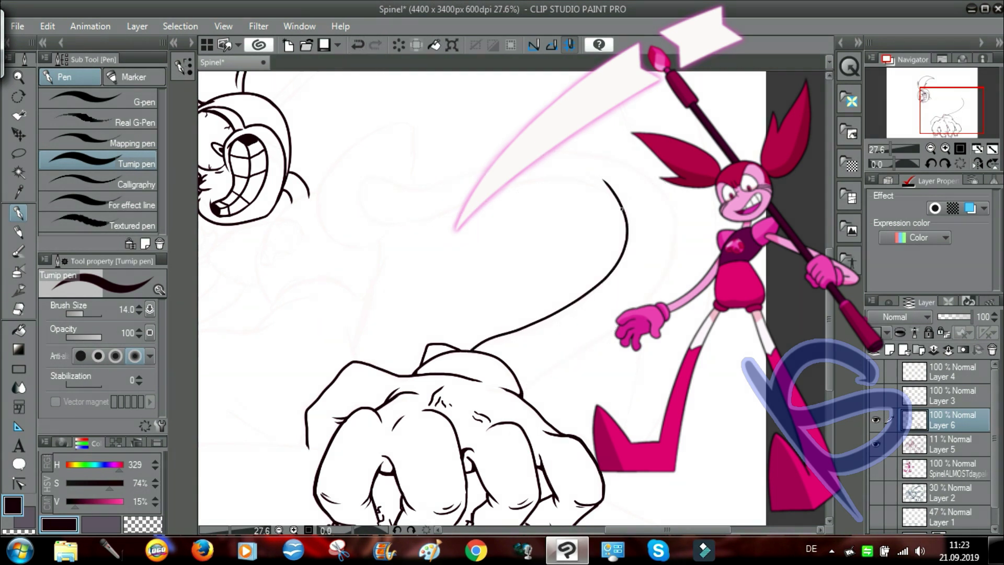
{"action": "left_click", "coordinate": [375, 45]}
{"action": "mouse_move", "coordinate": [589, 148]}
{"action": "left_mouse_down"}
{"action": "mouse_move", "coordinate": [371, 169]}
{"action": "mouse_move", "coordinate": [532, 153]}
{"action": "mouse_move", "coordinate": [521, 391]}
{"action": "left_mouse_up"}
{"action": "left_click", "coordinate": [356, 46]}
{"action": "left_click", "coordinate": [355, 46]}
{"action": "left_click", "coordinate": [353, 46]}
{"action": "left_click", "coordinate": [353, 46]}
Ink both edges of the stretched arm as a long S-curve from the wrist cuff to a rounded end near the shoulder.
{"action": "left_click_drag", "start_coordinate": [468, 351], "coordinate": [579, 173]}
{"action": "left_click", "coordinate": [355, 46]}
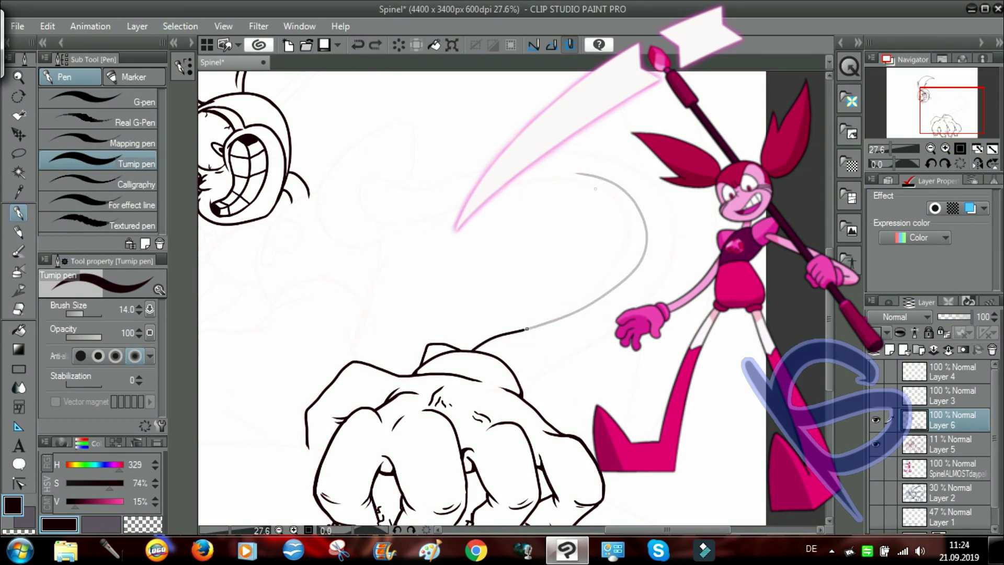
{"action": "left_click", "coordinate": [355, 46]}
{"action": "mouse_move", "coordinate": [468, 350]}
{"action": "left_mouse_down"}
{"action": "mouse_move", "coordinate": [582, 171]}
{"action": "mouse_move", "coordinate": [551, 311]}
{"action": "mouse_move", "coordinate": [580, 170]}
{"action": "mouse_move", "coordinate": [370, 191]}
{"action": "left_mouse_up"}
{"action": "left_click", "coordinate": [356, 46]}
{"action": "left_click", "coordinate": [357, 46]}
{"action": "left_click_drag", "start_coordinate": [605, 183], "coordinate": [359, 213]}
{"action": "mouse_move", "coordinate": [522, 392]}
{"action": "left_mouse_down"}
{"action": "mouse_move", "coordinate": [367, 172]}
{"action": "mouse_move", "coordinate": [377, 177]}
{"action": "left_mouse_up"}
{"action": "left_click", "coordinate": [19, 309]}
{"action": "left_click", "coordinate": [18, 213]}
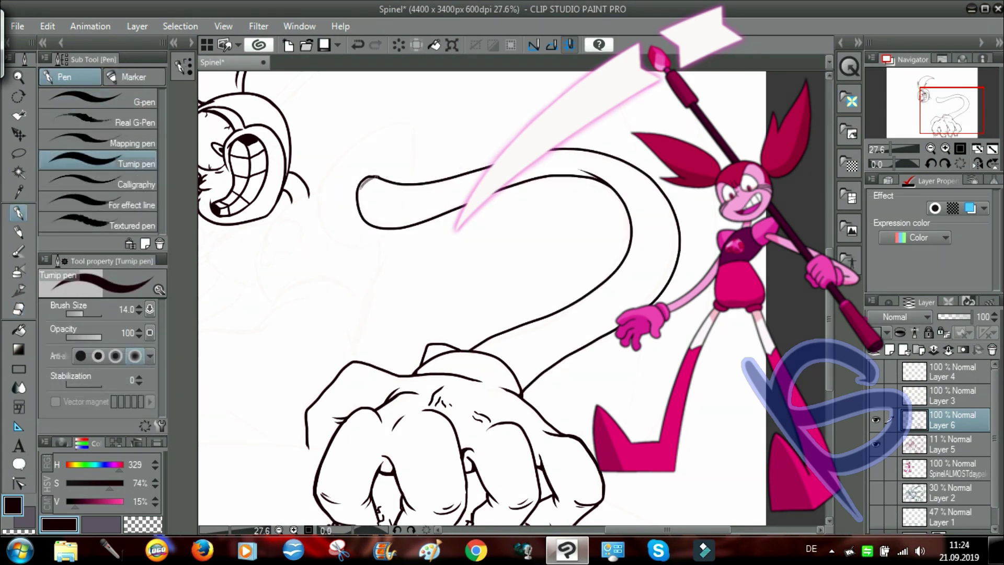
Redraw the underside of the arm's rounded end and erase the thick overlapping line there.
{"action": "mouse_move", "coordinate": [405, 226]}
{"action": "left_mouse_down"}
{"action": "mouse_move", "coordinate": [421, 234]}
{"action": "mouse_move", "coordinate": [362, 209]}
{"action": "mouse_move", "coordinate": [413, 226]}
{"action": "left_mouse_up"}
{"action": "left_click", "coordinate": [19, 308]}
{"action": "key", "text": "p"}
{"action": "left_click", "coordinate": [357, 46]}
{"action": "left_click_drag", "start_coordinate": [360, 203], "coordinate": [437, 218]}
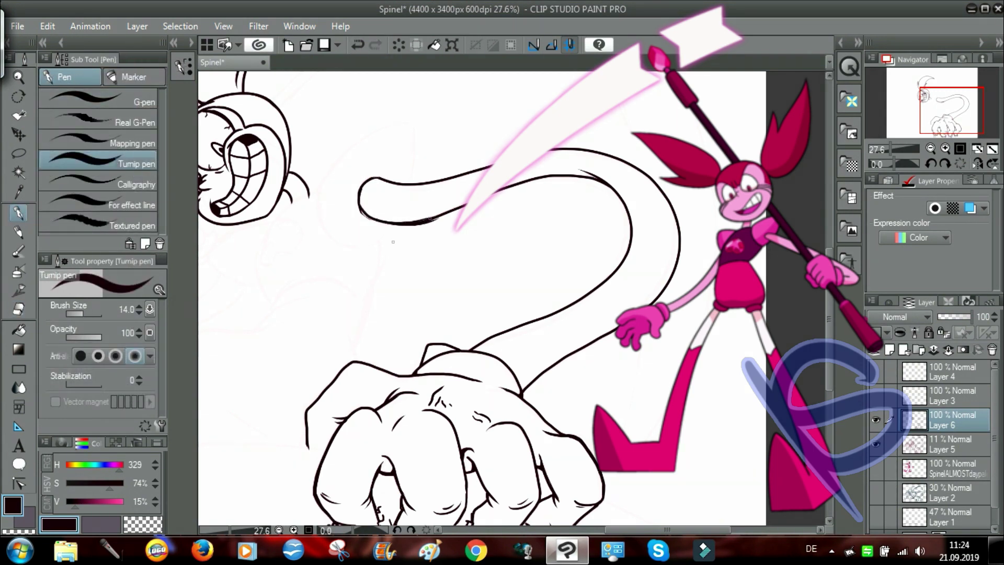
{"action": "key", "text": "e"}
{"action": "mouse_move", "coordinate": [373, 224]}
{"action": "left_mouse_down"}
{"action": "mouse_move", "coordinate": [442, 222]}
{"action": "mouse_move", "coordinate": [419, 225]}
{"action": "left_mouse_up"}
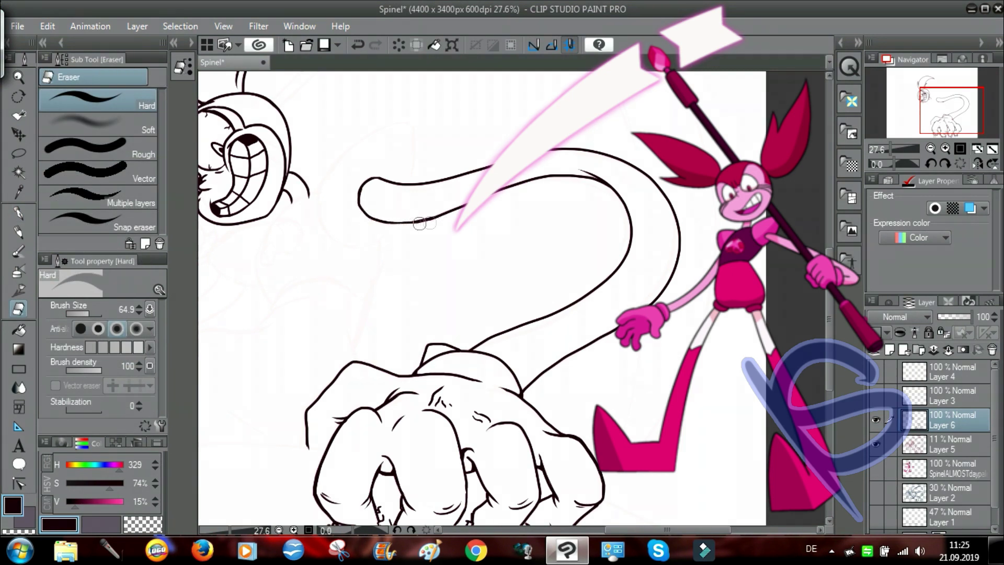
{"action": "key", "text": "p"}
{"action": "key", "text": "e"}
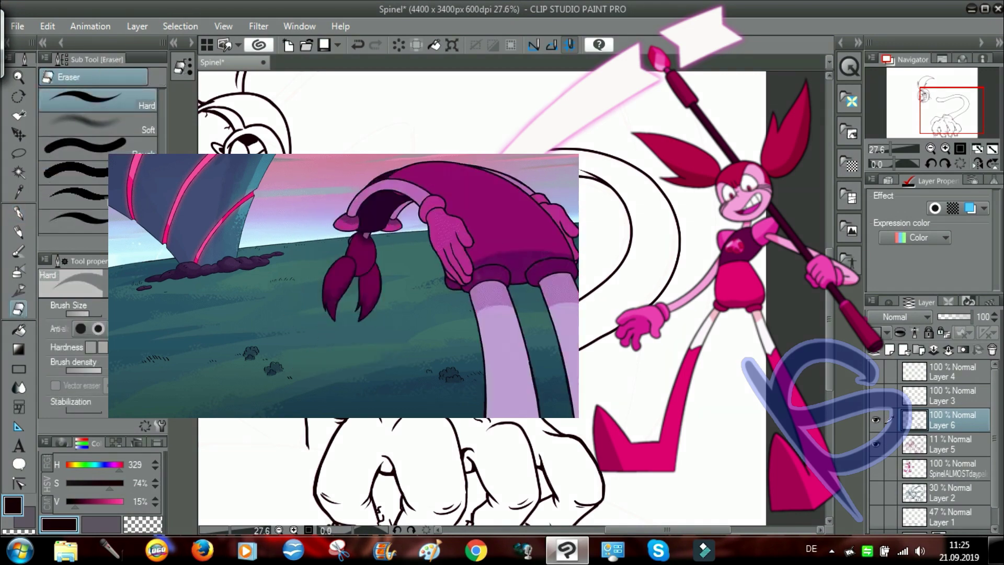
{"action": "key", "text": "p"}
Ink the large pointed shoulder sleeve curving around the rounded end of the stretched arm.
{"action": "left_click_drag", "start_coordinate": [667, 529], "coordinate": [642, 530]}
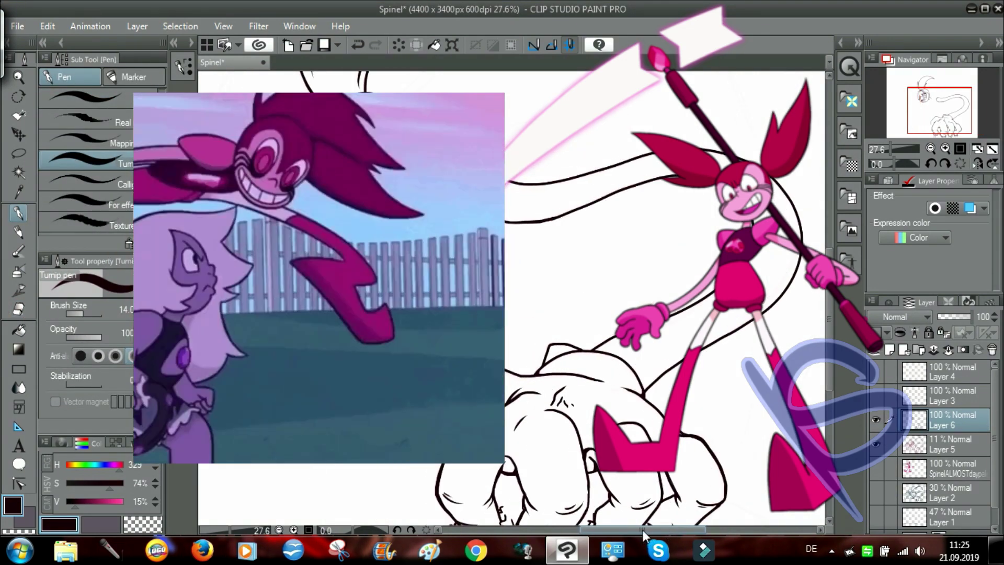
{"action": "left_click_drag", "start_coordinate": [829, 300], "coordinate": [829, 268]}
{"action": "left_click_drag", "start_coordinate": [642, 529], "coordinate": [619, 530]}
{"action": "left_click", "coordinate": [360, 44]}
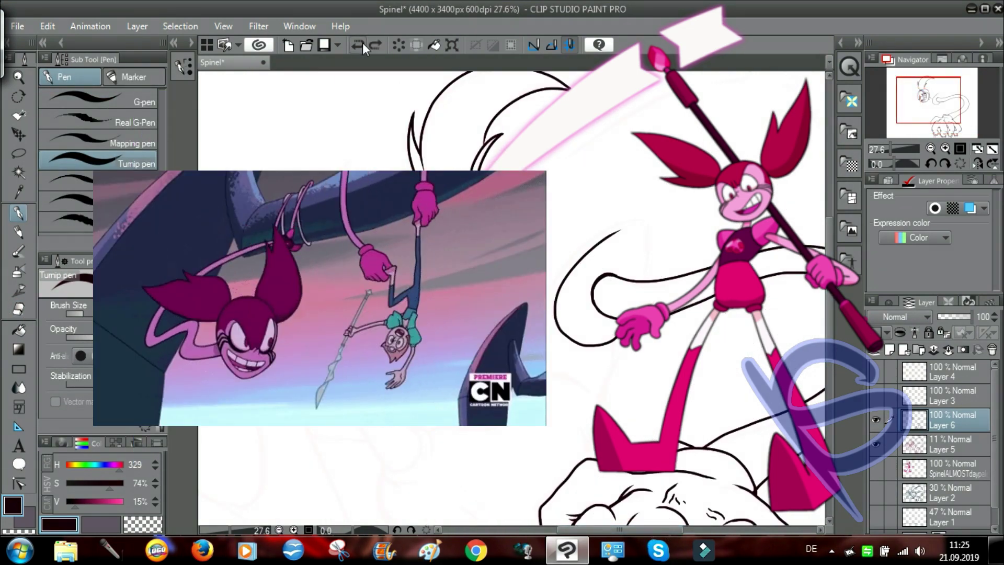
{"action": "left_click_drag", "start_coordinate": [644, 279], "coordinate": [550, 290]}
{"action": "key", "text": "ctrl+z"}
{"action": "left_click_drag", "start_coordinate": [646, 280], "coordinate": [641, 222]}
{"action": "mouse_move", "coordinate": [641, 222]}
{"action": "left_mouse_down"}
{"action": "mouse_move", "coordinate": [560, 277]}
{"action": "mouse_move", "coordinate": [574, 254]}
{"action": "left_mouse_up"}
{"action": "key", "text": "ctrl+z"}
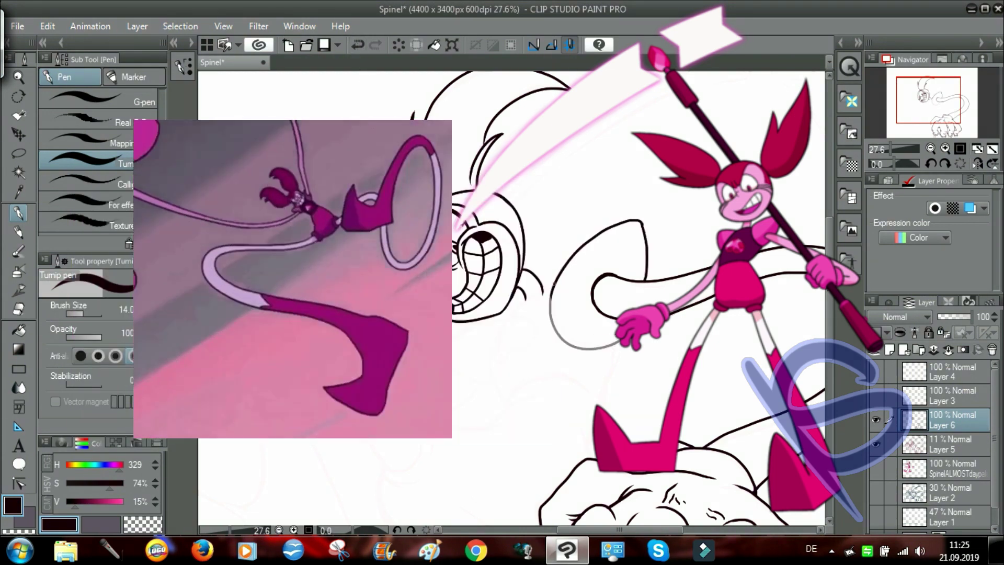
{"action": "key", "text": "e"}
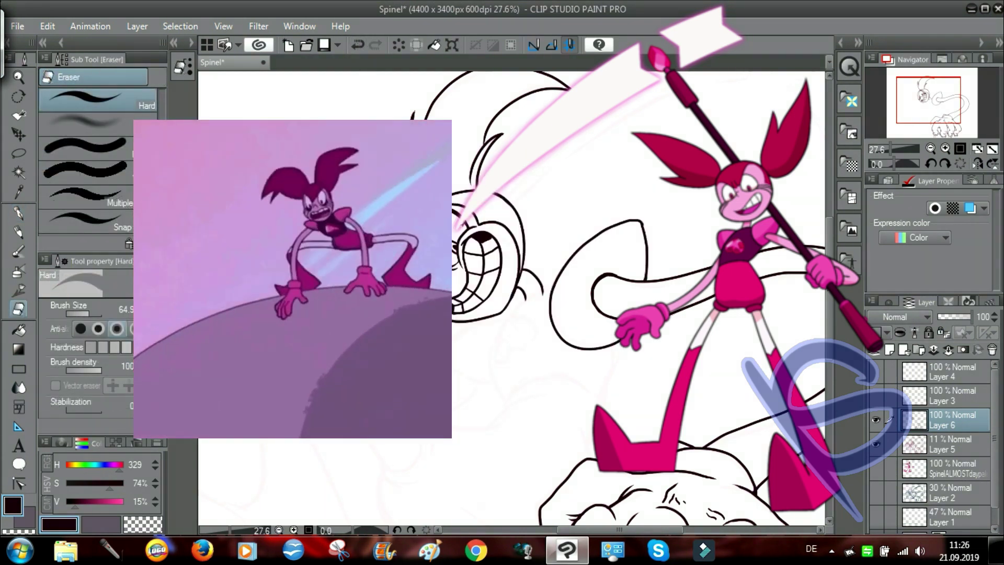
{"action": "key", "text": "p"}
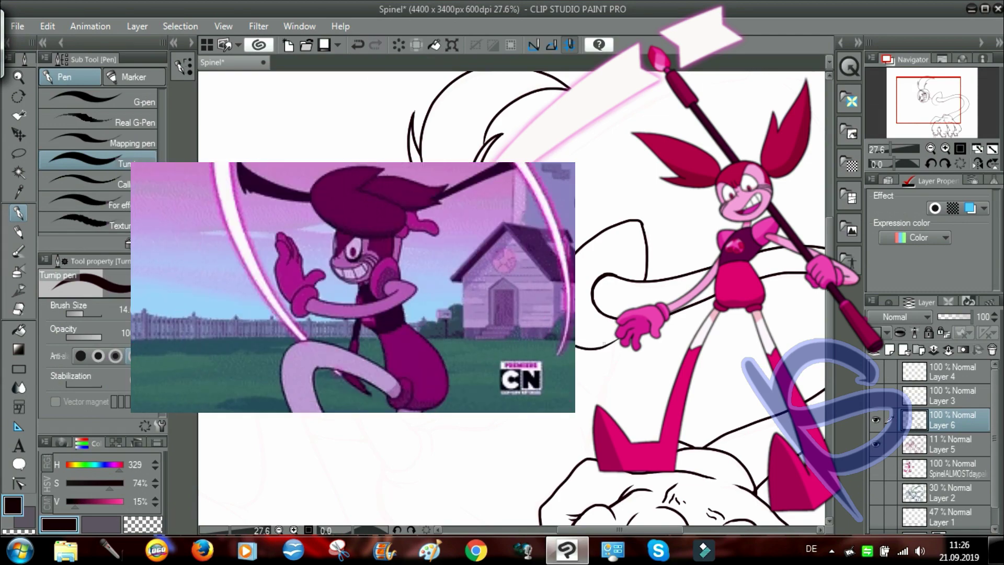
Join the sleeve's lower edge to the underside of the arm and trim the overlapping line.
{"action": "scroll", "coordinate": [511, 298], "scroll_direction": "right", "scroll_amount": 3}
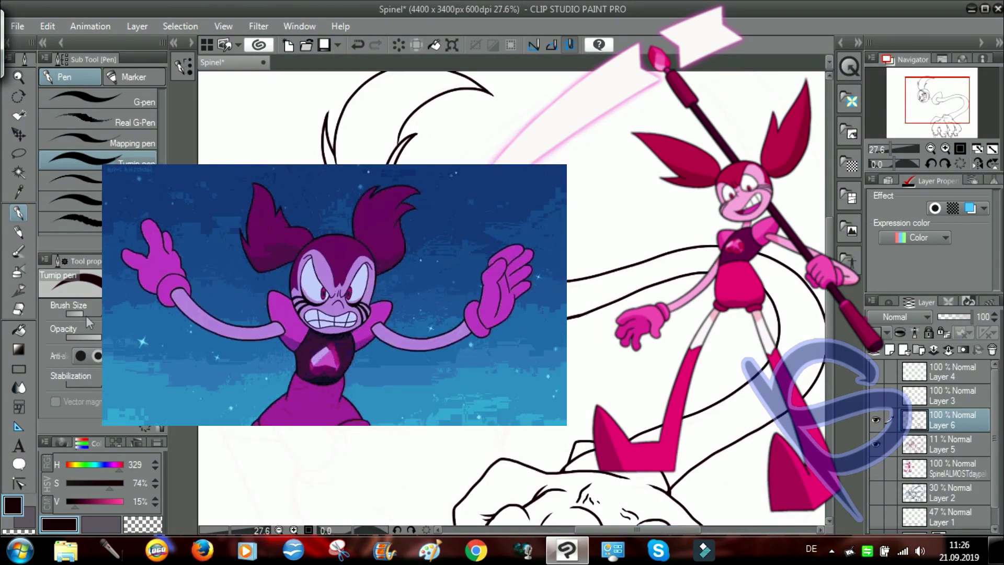
{"action": "key", "text": "e"}
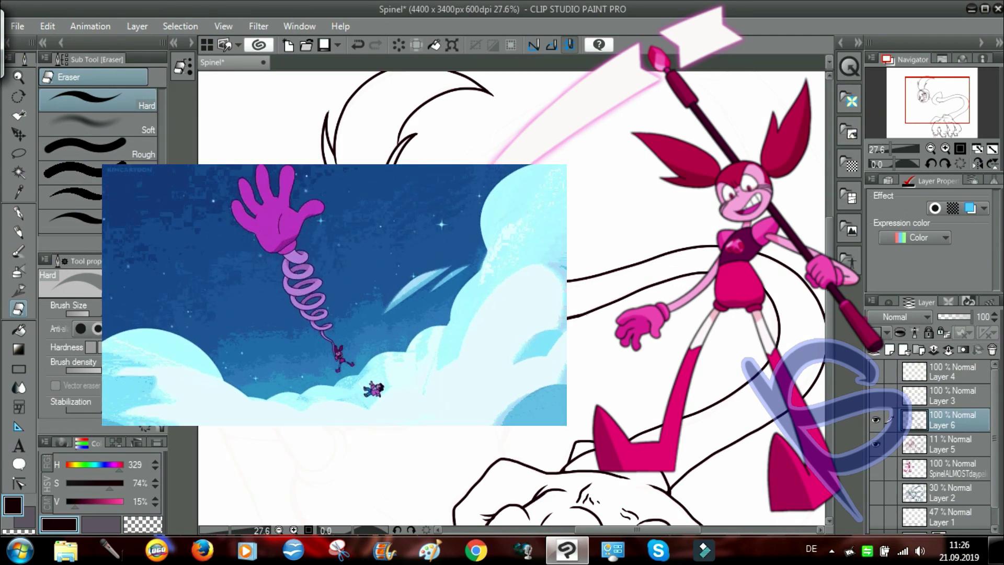
{"action": "key", "text": "p"}
{"action": "key", "text": "e"}
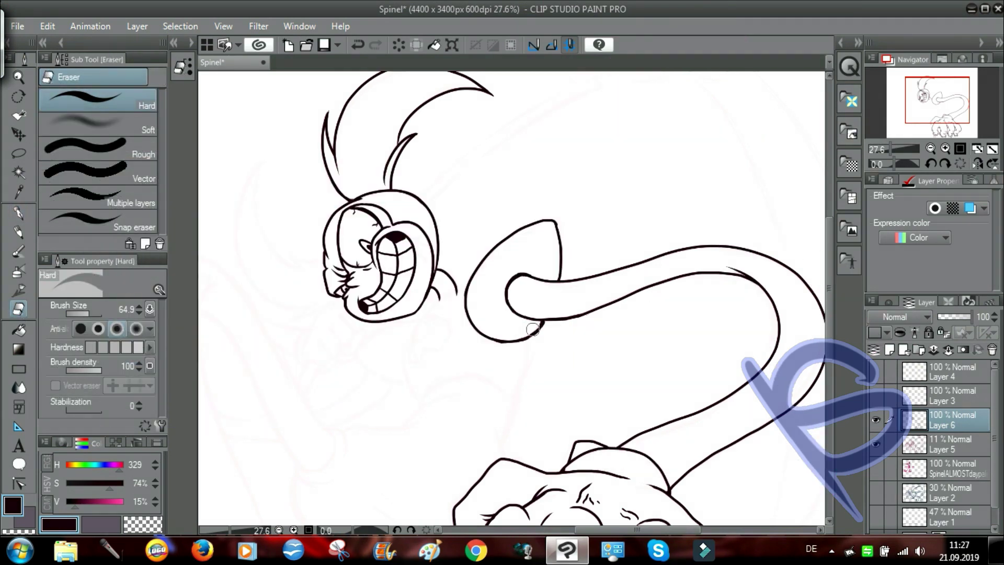
{"action": "key", "text": "p"}
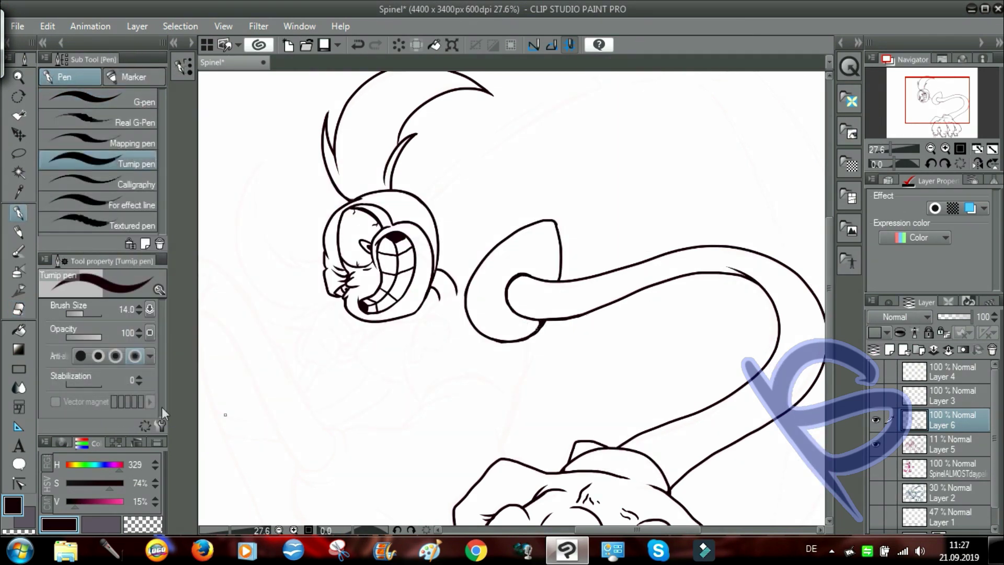
{"action": "key", "text": "e"}
{"action": "key", "text": "p"}
Ink the faceted gem on the chest below the chin and the torso's back edge under the sleeve.
{"action": "mouse_move", "coordinate": [421, 319]}
{"action": "left_mouse_down"}
{"action": "mouse_move", "coordinate": [409, 361]}
{"action": "mouse_move", "coordinate": [440, 350]}
{"action": "mouse_move", "coordinate": [444, 318]}
{"action": "left_mouse_up"}
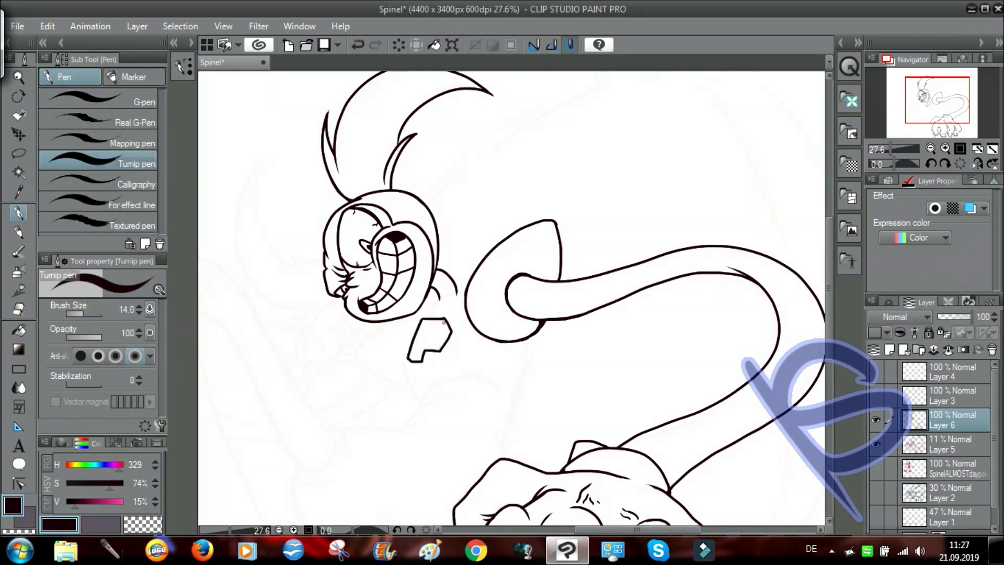
{"action": "key", "text": "ctrl+z"}
{"action": "key", "text": "e"}
{"action": "key", "text": "p"}
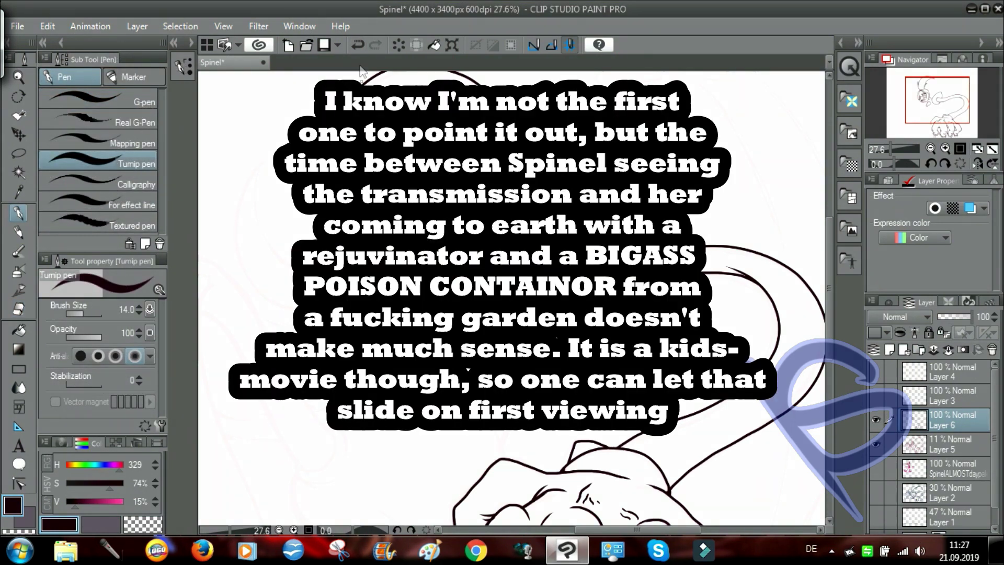
{"action": "key", "text": "ctrl+z"}
{"action": "key", "text": "e"}
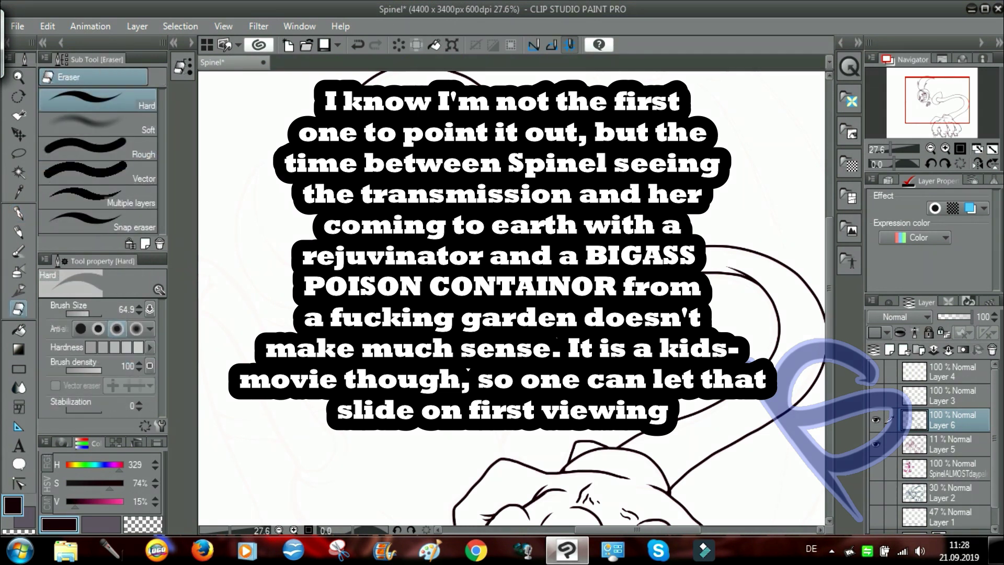
{"action": "key", "text": "p"}
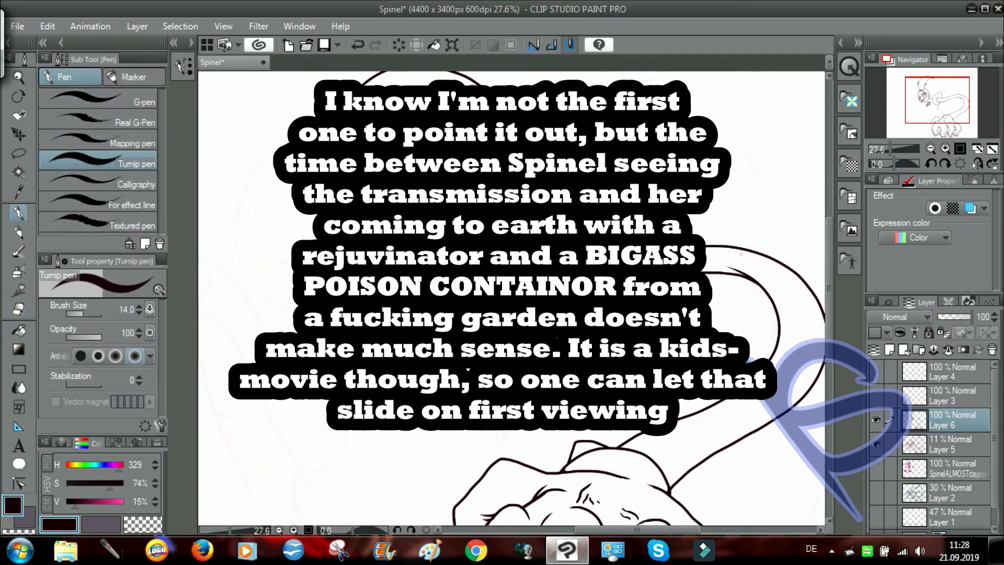
{"action": "key", "text": "ctrl+z"}
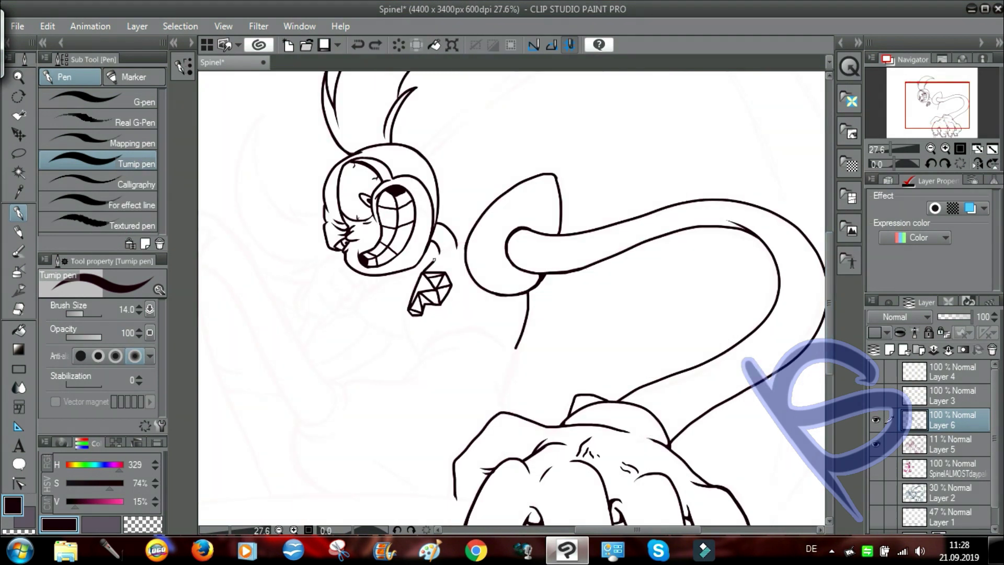
Ink the shoulder line from the neck to the sleeve and the curved front edge of the chest past the gem.
{"action": "mouse_move", "coordinate": [424, 271]}
{"action": "left_mouse_down"}
{"action": "mouse_move", "coordinate": [467, 241]}
{"action": "mouse_move", "coordinate": [458, 244]}
{"action": "left_mouse_up"}
{"action": "left_click", "coordinate": [19, 307]}
{"action": "left_click", "coordinate": [25, 218]}
{"action": "left_click_drag", "start_coordinate": [415, 283], "coordinate": [422, 355]}
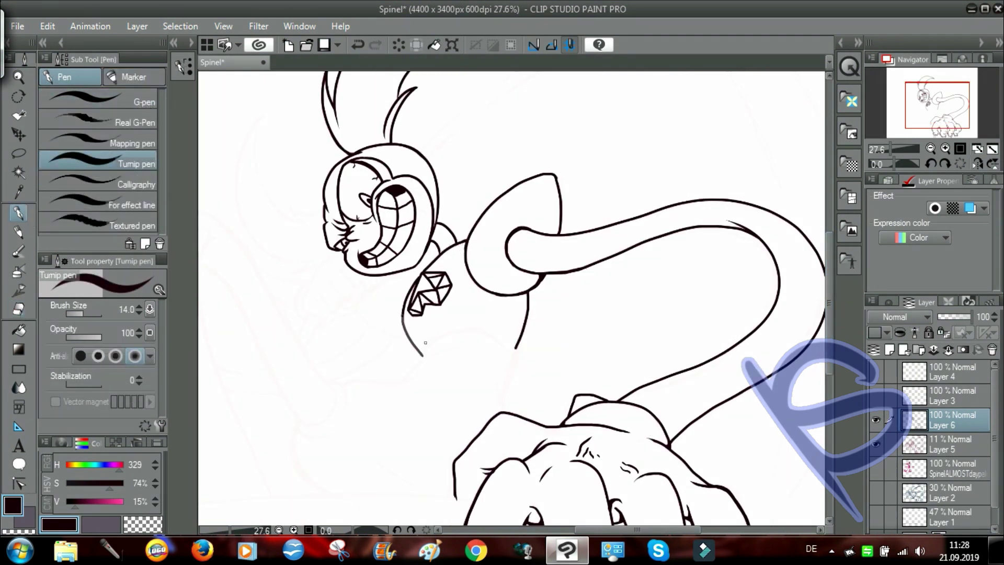
{"action": "left_click", "coordinate": [19, 309]}
{"action": "left_click", "coordinate": [19, 213]}
Ink the arched hem across the bottom of the top and the lower back line running down to the hand.
{"action": "left_click_drag", "start_coordinate": [515, 354], "coordinate": [503, 398]}
{"action": "left_click_drag", "start_coordinate": [421, 356], "coordinate": [516, 348]}
{"action": "left_click", "coordinate": [358, 45]}
{"action": "left_click", "coordinate": [357, 45]}
{"action": "left_click", "coordinate": [358, 45]}
{"action": "mouse_move", "coordinate": [420, 359]}
{"action": "left_mouse_down"}
{"action": "mouse_move", "coordinate": [513, 356]}
{"action": "mouse_move", "coordinate": [504, 388]}
{"action": "mouse_move", "coordinate": [516, 350]}
{"action": "left_mouse_up"}
{"action": "left_click_drag", "start_coordinate": [507, 412], "coordinate": [494, 371]}
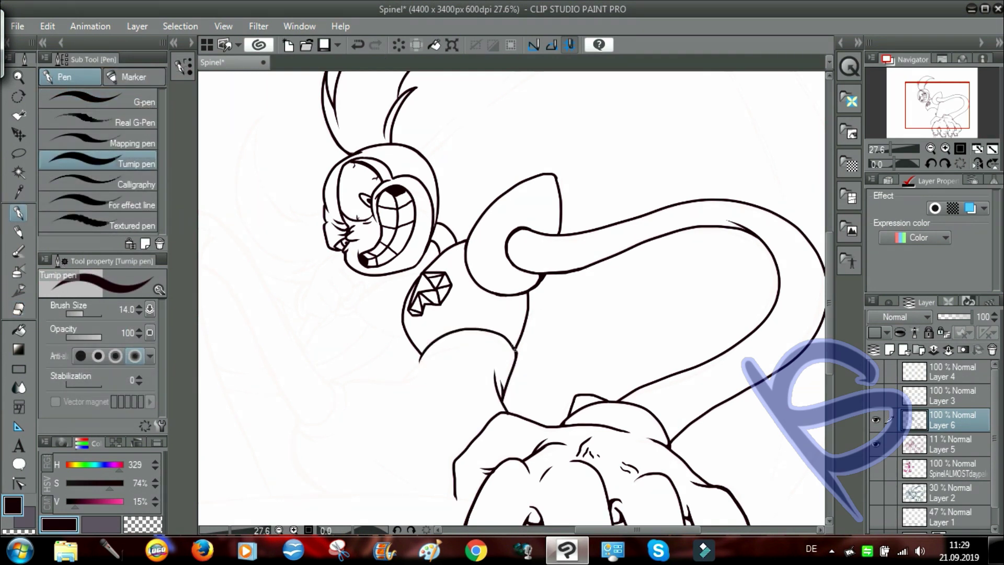
Erase the overlapping line where the hem meets the lower back and refine the joint.
{"action": "left_click", "coordinate": [19, 309]}
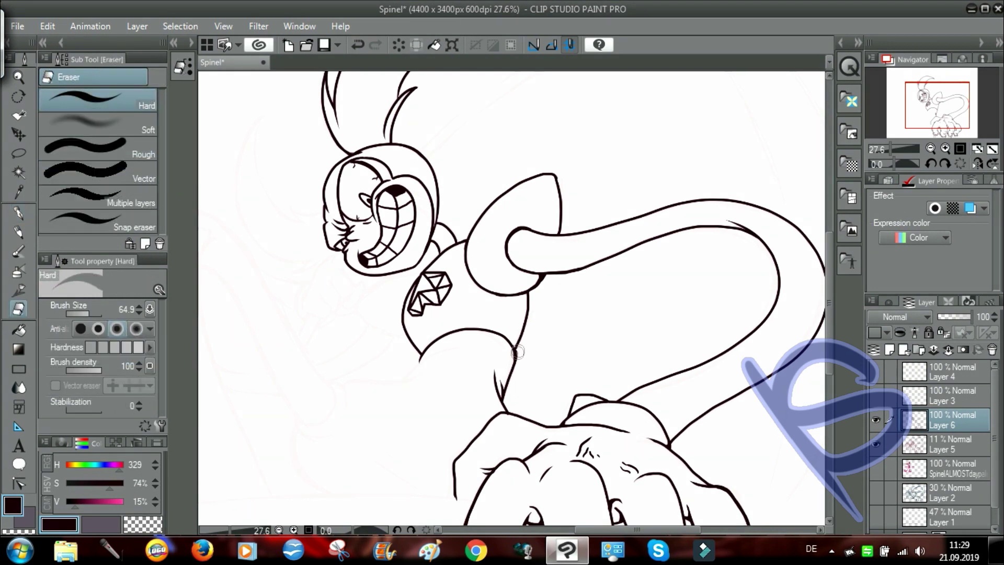
{"action": "left_click_drag", "start_coordinate": [519, 351], "coordinate": [518, 364]}
{"action": "left_click", "coordinate": [19, 214]}
{"action": "key", "text": "e"}
{"action": "key", "text": "p"}
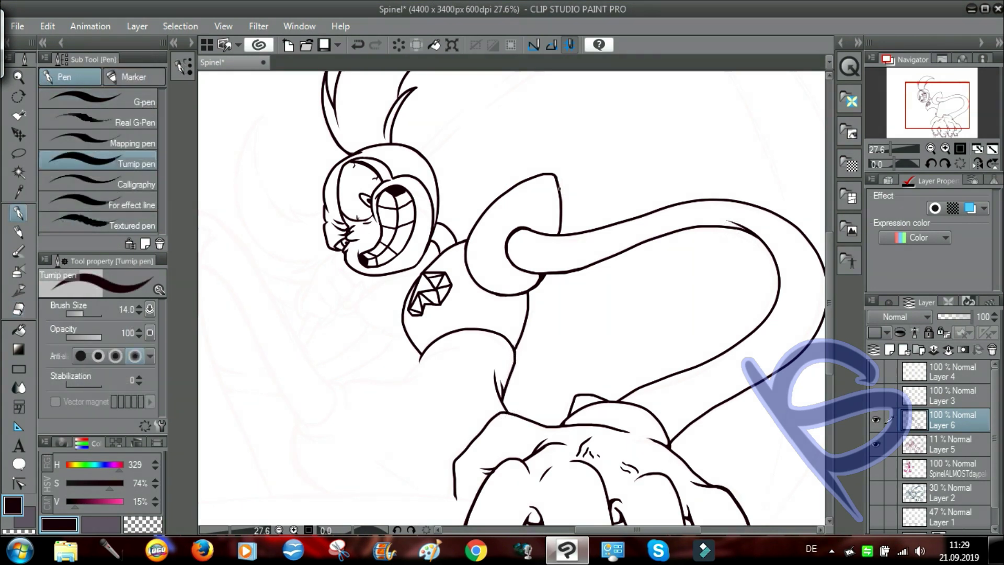
Ink the short waist fold below the top's hem and the front hip line extending from it.
{"action": "left_click_drag", "start_coordinate": [830, 259], "coordinate": [830, 268]}
{"action": "left_click_drag", "start_coordinate": [402, 350], "coordinate": [467, 323]}
{"action": "key", "text": "ctrl+z"}
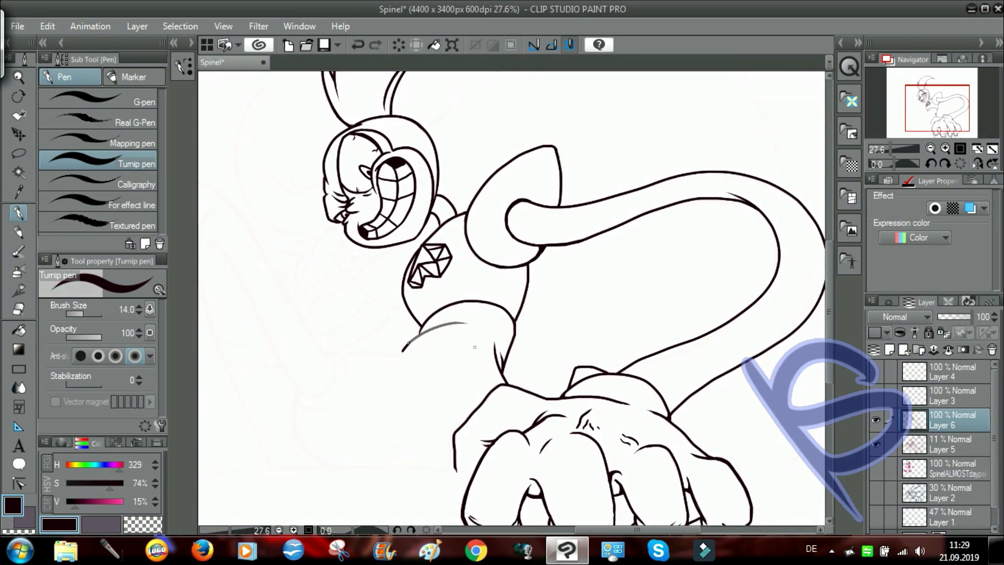
{"action": "key", "text": "ctrl+z"}
{"action": "left_click_drag", "start_coordinate": [365, 348], "coordinate": [442, 337]}
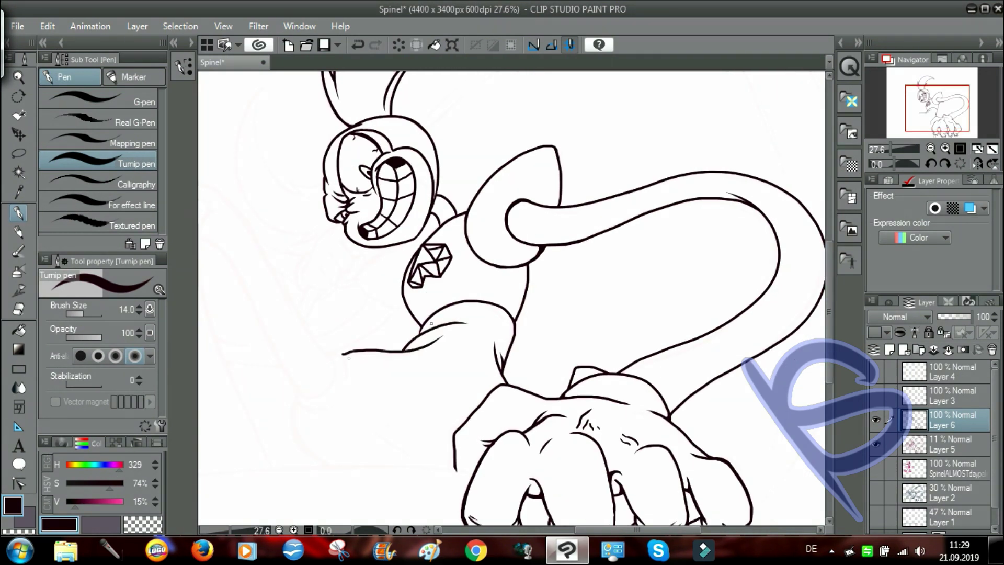
Ink the rounded underside of the hips, the shorts cuff arc and the two diagonal crease lines.
{"action": "left_click", "coordinate": [18, 308]}
{"action": "left_click", "coordinate": [20, 215]}
{"action": "mouse_move", "coordinate": [328, 354]}
{"action": "left_mouse_down"}
{"action": "mouse_move", "coordinate": [348, 377]}
{"action": "mouse_move", "coordinate": [333, 408]}
{"action": "mouse_move", "coordinate": [336, 464]}
{"action": "left_mouse_up"}
{"action": "left_click", "coordinate": [357, 45]}
{"action": "left_click", "coordinate": [358, 45]}
{"action": "left_click", "coordinate": [19, 308]}
{"action": "key", "text": "p"}
{"action": "mouse_move", "coordinate": [353, 422]}
{"action": "left_mouse_down"}
{"action": "mouse_move", "coordinate": [424, 465]}
{"action": "mouse_move", "coordinate": [406, 441]}
{"action": "mouse_move", "coordinate": [420, 454]}
{"action": "left_mouse_up"}
{"action": "left_click", "coordinate": [358, 45]}
{"action": "mouse_move", "coordinate": [631, 529]}
{"action": "left_mouse_down"}
{"action": "mouse_move", "coordinate": [605, 537]}
{"action": "mouse_move", "coordinate": [636, 529]}
{"action": "left_mouse_up"}
{"action": "left_click", "coordinate": [19, 309]}
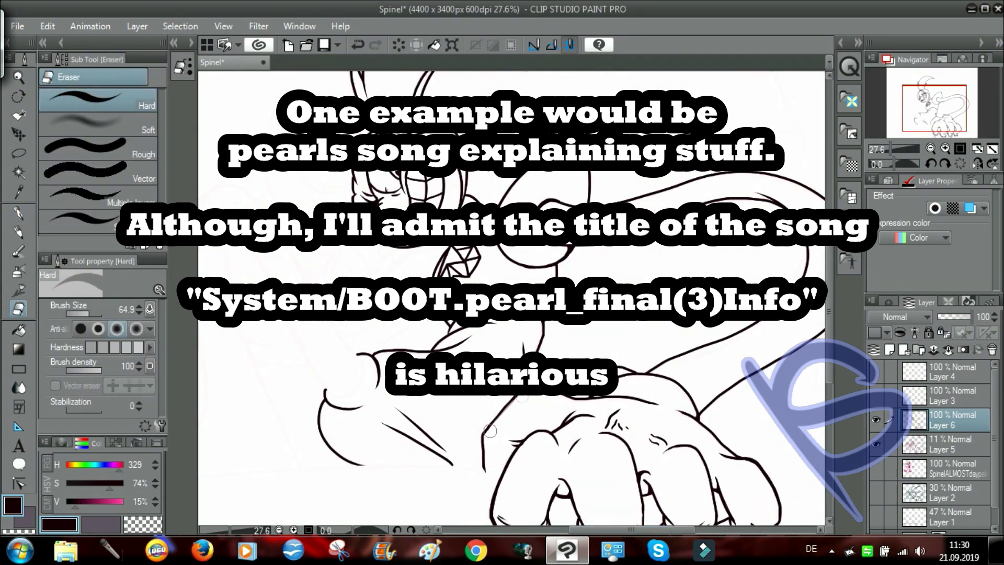
Ink the underside of the raised thigh from the knee to a rounded end at the shorts cuff, and erase the overlap there.
{"action": "scroll", "coordinate": [503, 502], "scroll_direction": "left", "scroll_amount": 10}
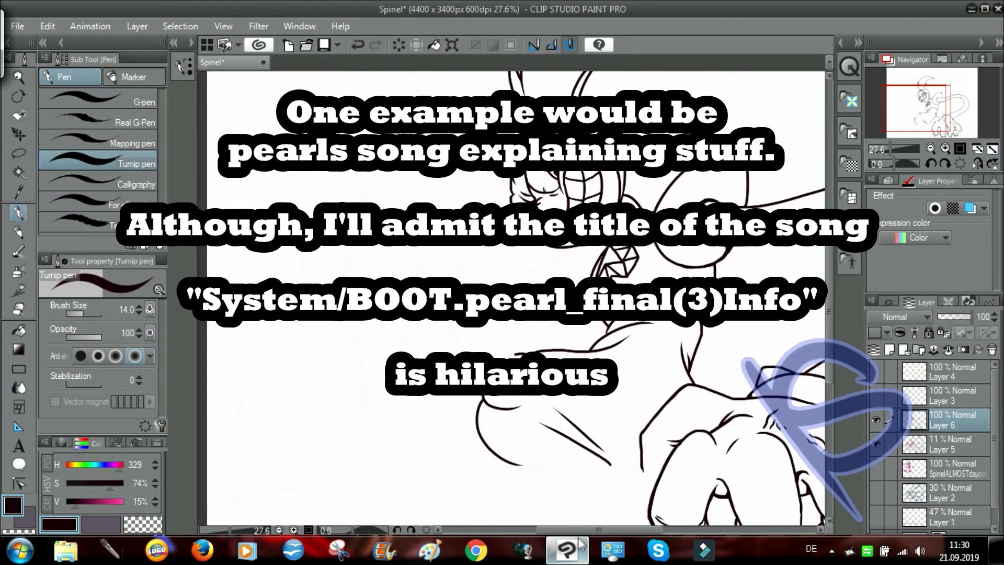
{"action": "left_click_drag", "start_coordinate": [494, 396], "coordinate": [388, 238]}
{"action": "left_click", "coordinate": [362, 44]}
{"action": "left_click", "coordinate": [361, 44]}
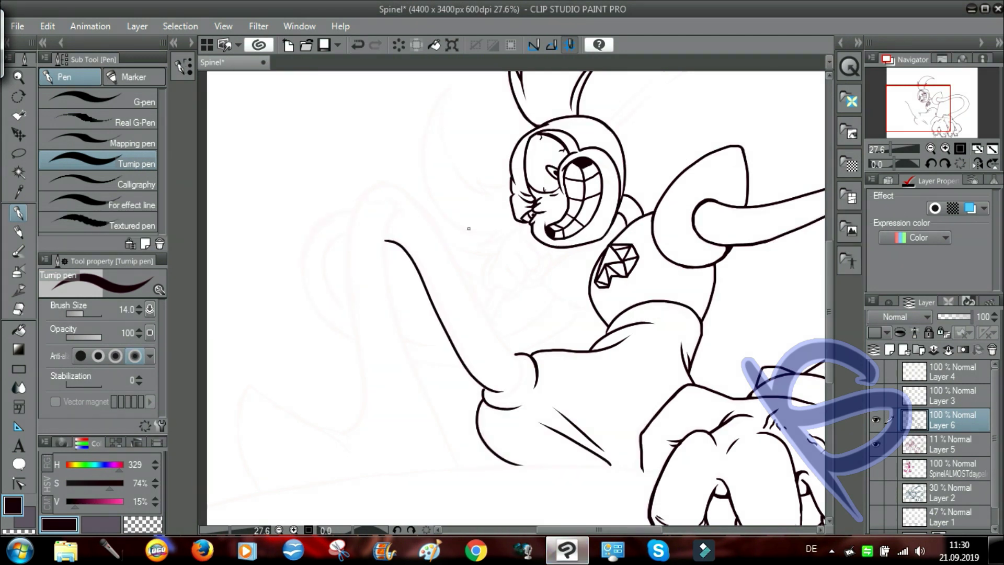
{"action": "left_click_drag", "start_coordinate": [489, 389], "coordinate": [525, 356]}
{"action": "left_click", "coordinate": [359, 44]}
{"action": "left_click", "coordinate": [360, 45]}
{"action": "mouse_move", "coordinate": [386, 238]}
{"action": "left_mouse_down"}
{"action": "mouse_move", "coordinate": [464, 251]}
{"action": "mouse_move", "coordinate": [438, 174]}
{"action": "mouse_move", "coordinate": [454, 339]}
{"action": "mouse_move", "coordinate": [507, 377]}
{"action": "mouse_move", "coordinate": [514, 356]}
{"action": "left_mouse_up"}
{"action": "left_click", "coordinate": [360, 44]}
{"action": "left_click", "coordinate": [19, 309]}
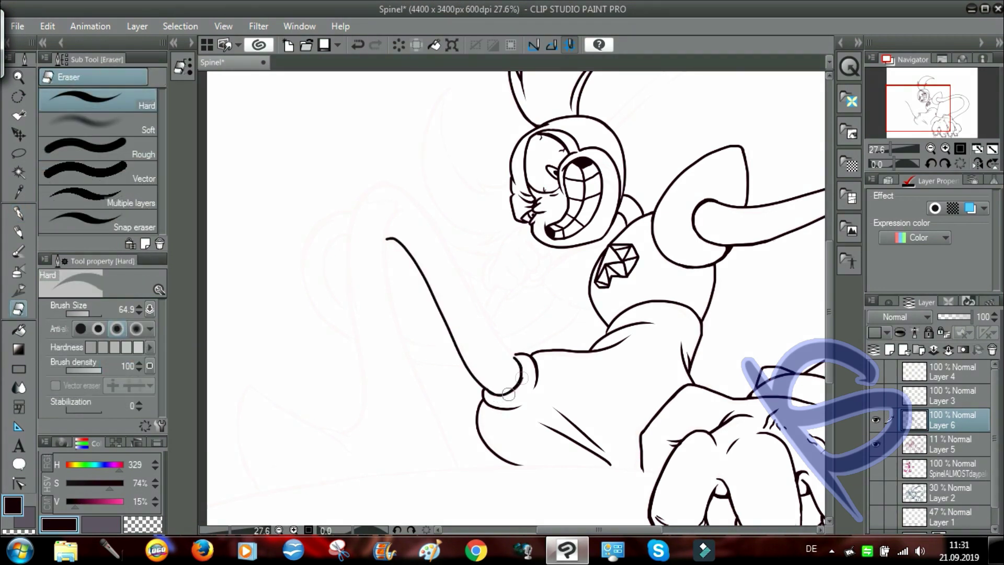
{"action": "left_click_drag", "start_coordinate": [509, 395], "coordinate": [521, 387]}
{"action": "key", "text": "p"}
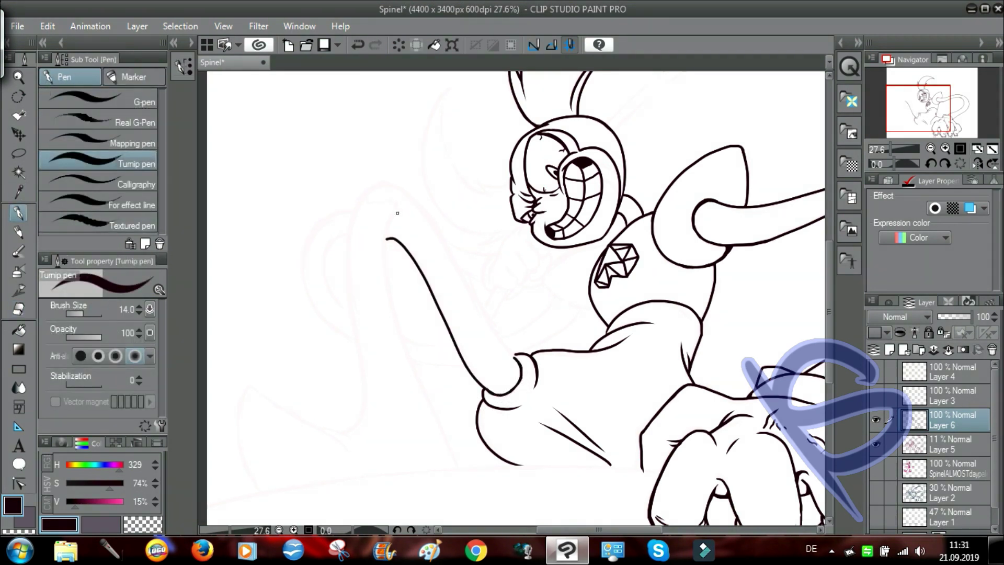
Ink the inner line of the bent leg's shin from the knee down past the sketched ground line.
{"action": "left_click_drag", "start_coordinate": [400, 213], "coordinate": [469, 472]}
{"action": "left_click", "coordinate": [360, 44]}
{"action": "mouse_move", "coordinate": [400, 213]}
{"action": "left_mouse_down"}
{"action": "mouse_move", "coordinate": [472, 471]}
{"action": "mouse_move", "coordinate": [461, 489]}
{"action": "mouse_move", "coordinate": [358, 361]}
{"action": "mouse_move", "coordinate": [342, 429]}
{"action": "mouse_move", "coordinate": [348, 361]}
{"action": "mouse_move", "coordinate": [343, 429]}
{"action": "left_mouse_up"}
{"action": "left_click", "coordinate": [359, 45]}
{"action": "key", "text": "ctrl+z"}
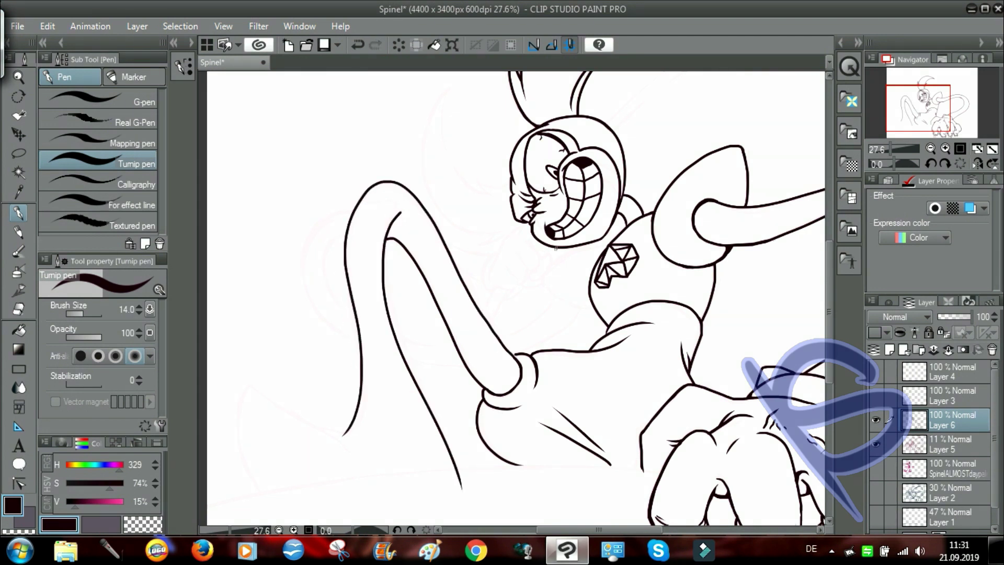
Ink the upper outline of the raised thigh from the shorts cuff over the top of the knee, redrawing it until smooth.
{"action": "left_click", "coordinate": [359, 46]}
{"action": "mouse_move", "coordinate": [515, 357]}
{"action": "left_mouse_down"}
{"action": "mouse_move", "coordinate": [345, 431]}
{"action": "mouse_move", "coordinate": [392, 175]}
{"action": "mouse_move", "coordinate": [516, 360]}
{"action": "mouse_move", "coordinate": [341, 433]}
{"action": "left_mouse_up"}
{"action": "left_click", "coordinate": [358, 46]}
{"action": "left_click", "coordinate": [358, 46]}
{"action": "left_click", "coordinate": [358, 45]}
{"action": "left_click_drag", "start_coordinate": [515, 357], "coordinate": [389, 184]}
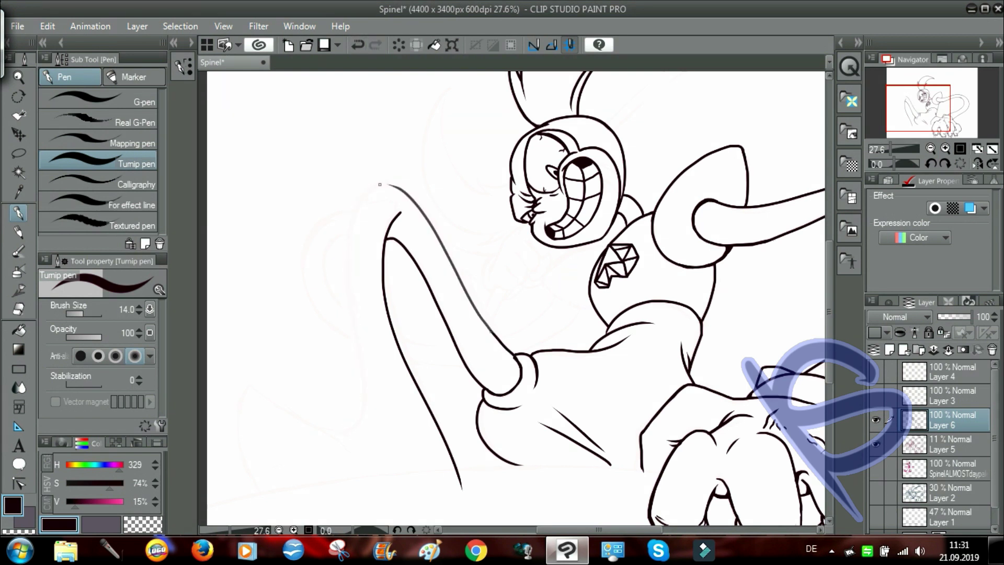
{"action": "left_click", "coordinate": [358, 45]}
{"action": "mouse_move", "coordinate": [517, 368]}
{"action": "left_mouse_down"}
{"action": "mouse_move", "coordinate": [397, 171]}
{"action": "mouse_move", "coordinate": [381, 184]}
{"action": "mouse_move", "coordinate": [396, 187]}
{"action": "mouse_move", "coordinate": [534, 382]}
{"action": "left_mouse_up"}
{"action": "key", "text": "ctrl+z"}
{"action": "key", "text": "ctrl+z"}
{"action": "key", "text": "ctrl+z"}
{"action": "key", "text": "ctrl+z"}
{"action": "left_click_drag", "start_coordinate": [354, 198], "coordinate": [517, 360]}
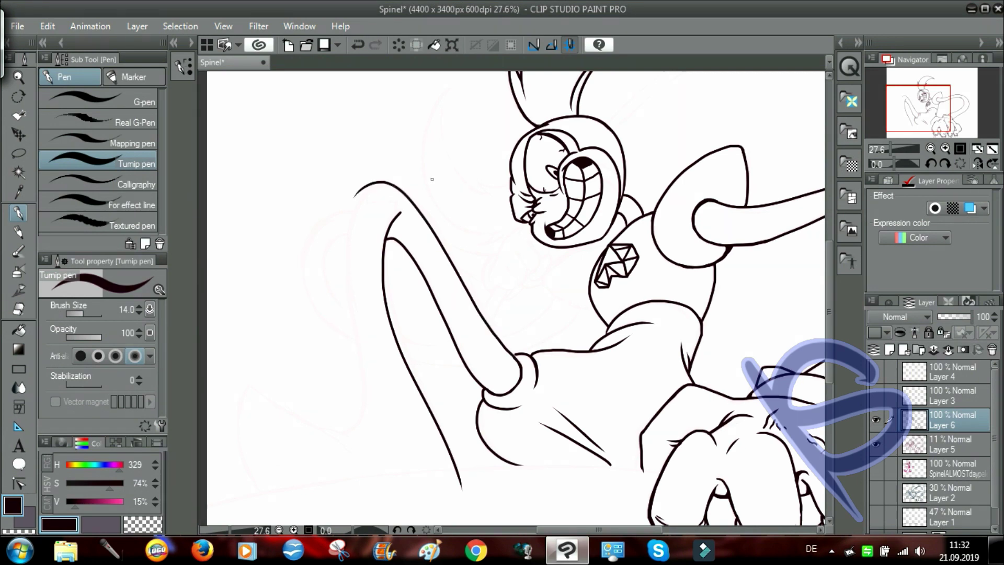
Ink the outer shin line from the knee down to the ankle and clean up the joint at the knee's top.
{"action": "left_click_drag", "start_coordinate": [389, 184], "coordinate": [337, 438]}
{"action": "key", "text": "ctrl+z"}
{"action": "key", "text": "ctrl+z"}
{"action": "mouse_move", "coordinate": [394, 187]}
{"action": "left_mouse_down"}
{"action": "mouse_move", "coordinate": [355, 422]}
{"action": "mouse_move", "coordinate": [363, 391]}
{"action": "mouse_move", "coordinate": [345, 433]}
{"action": "left_mouse_up"}
{"action": "key", "text": "ctrl+z"}
{"action": "left_click", "coordinate": [18, 308]}
{"action": "left_click_drag", "start_coordinate": [353, 195], "coordinate": [388, 179]}
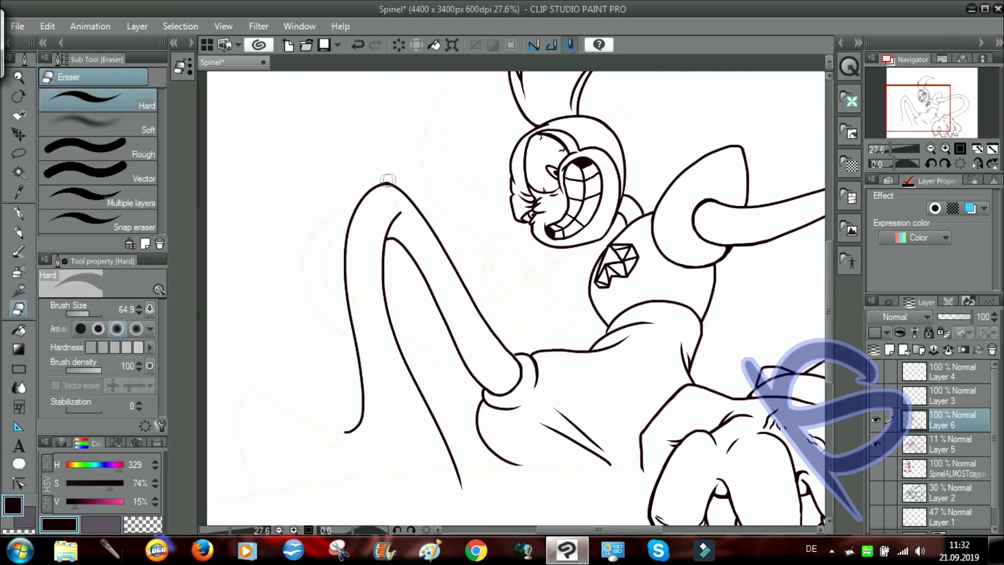
Ink the flared boot with its pointed tip and the fold lines at the ankle and toe.
{"action": "left_click", "coordinate": [18, 212]}
{"action": "mouse_move", "coordinate": [323, 430]}
{"action": "left_mouse_down"}
{"action": "mouse_move", "coordinate": [365, 447]}
{"action": "mouse_move", "coordinate": [251, 386]}
{"action": "mouse_move", "coordinate": [258, 498]}
{"action": "left_mouse_up"}
{"action": "left_click", "coordinate": [359, 46]}
{"action": "left_click", "coordinate": [360, 47]}
{"action": "left_click_drag", "start_coordinate": [567, 530], "coordinate": [550, 529]}
{"action": "left_click", "coordinate": [360, 47]}
{"action": "mouse_move", "coordinate": [439, 453]}
{"action": "left_mouse_down"}
{"action": "mouse_move", "coordinate": [344, 500]}
{"action": "mouse_move", "coordinate": [327, 472]}
{"action": "mouse_move", "coordinate": [342, 509]}
{"action": "left_mouse_up"}
{"action": "left_click", "coordinate": [359, 48]}
{"action": "left_click", "coordinate": [359, 47]}
{"action": "mouse_move", "coordinate": [424, 436]}
{"action": "left_mouse_down"}
{"action": "mouse_move", "coordinate": [369, 407]}
{"action": "mouse_move", "coordinate": [385, 460]}
{"action": "left_mouse_up"}
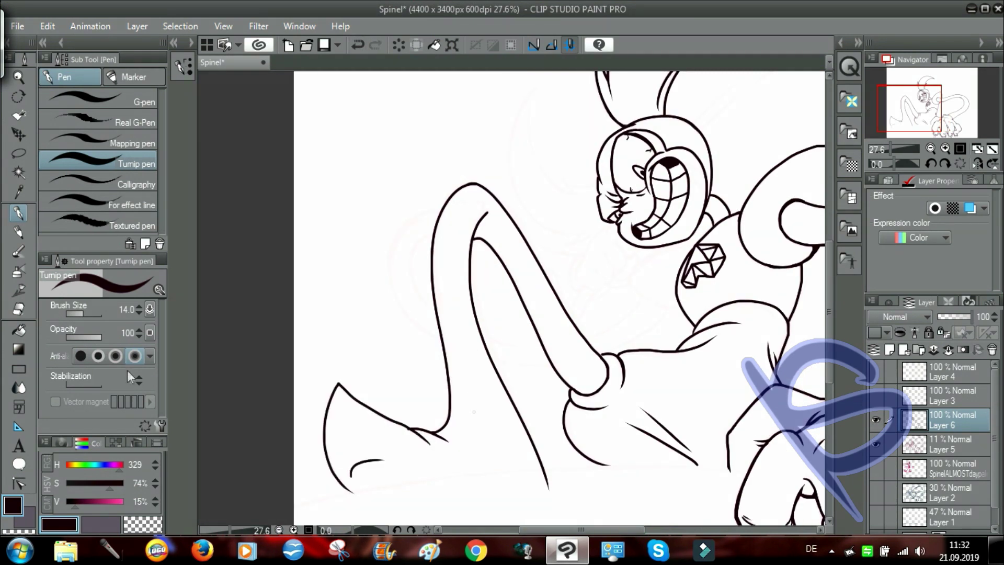
Erase the lower end of the inner shin line where it runs past the ground.
{"action": "key", "text": "e"}
{"action": "key", "text": "p"}
{"action": "key", "text": "e"}
{"action": "left_click_drag", "start_coordinate": [544, 476], "coordinate": [552, 491]}
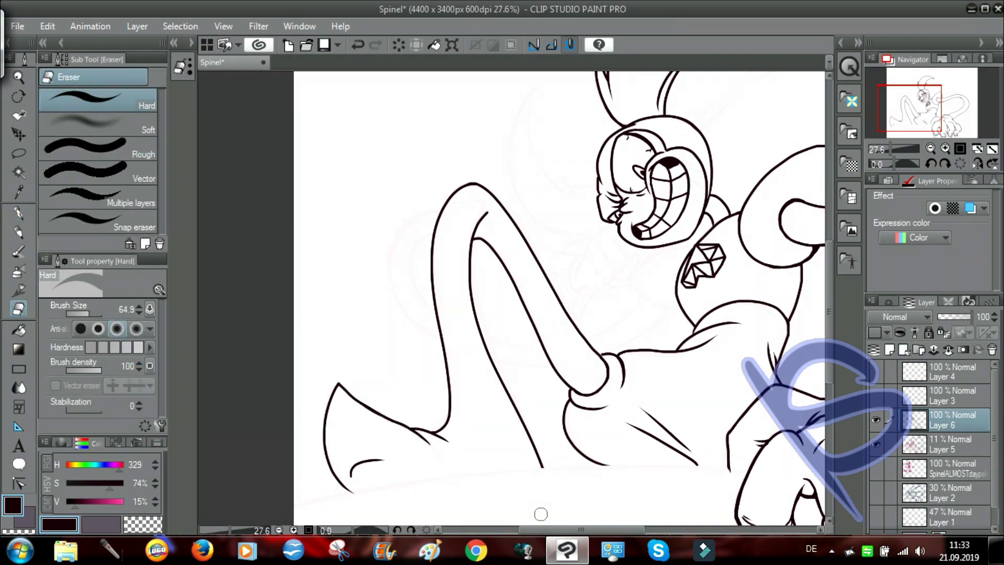
Ink the long curved ground line from the large hand to the canvas's left edge and clean its joint with the shin.
{"action": "mouse_move", "coordinate": [550, 530]}
{"action": "left_mouse_down"}
{"action": "mouse_move", "coordinate": [579, 528]}
{"action": "mouse_move", "coordinate": [566, 529]}
{"action": "left_mouse_up"}
{"action": "left_click_drag", "start_coordinate": [829, 314], "coordinate": [835, 358]}
{"action": "key", "text": "p"}
{"action": "mouse_move", "coordinate": [666, 335]}
{"action": "left_mouse_down"}
{"action": "mouse_move", "coordinate": [156, 416]}
{"action": "mouse_move", "coordinate": [538, 326]}
{"action": "mouse_move", "coordinate": [118, 407]}
{"action": "left_mouse_up"}
{"action": "key", "text": "ctrl+z"}
{"action": "key", "text": "e"}
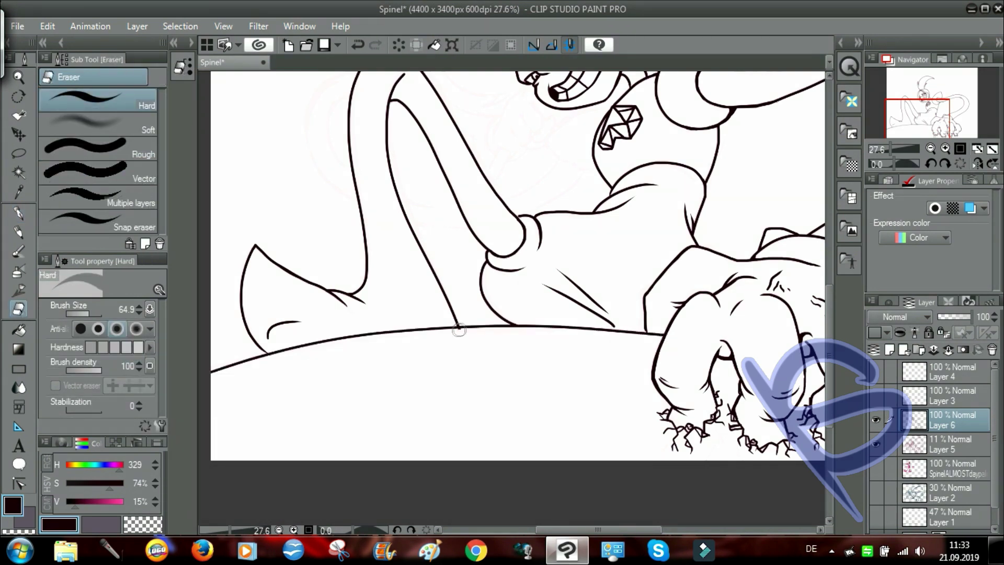
{"action": "key", "text": "p"}
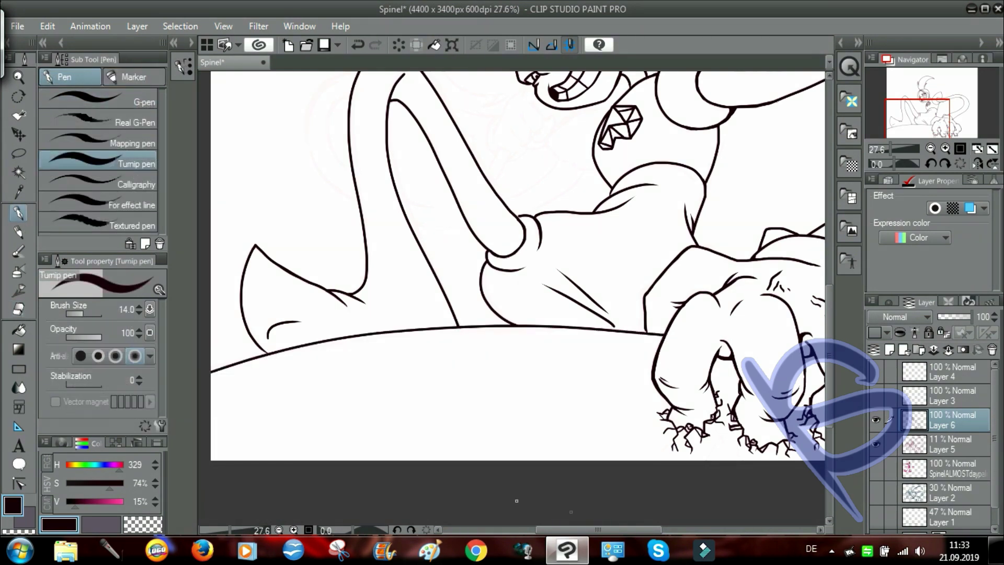
Erase the end of the hip crease where it touches the ground line beside the large hand.
{"action": "left_click_drag", "start_coordinate": [605, 528], "coordinate": [646, 528]}
{"action": "left_click", "coordinate": [18, 309]}
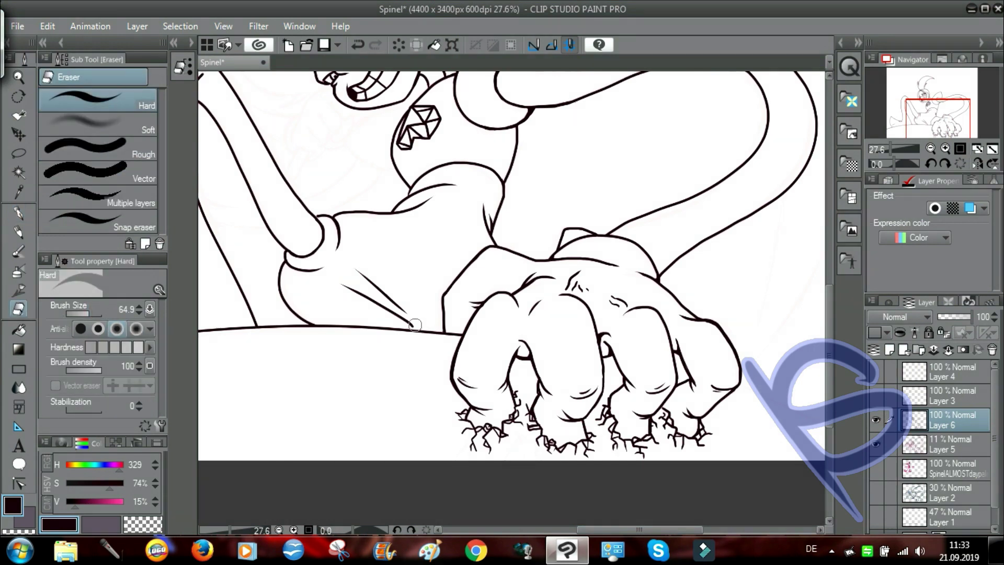
{"action": "left_click_drag", "start_coordinate": [414, 324], "coordinate": [402, 320]}
{"action": "left_click", "coordinate": [18, 213]}
{"action": "key", "text": "e"}
{"action": "key", "text": "p"}
{"action": "key", "text": "e"}
{"action": "key", "text": "p"}
Ink the small fist under the chin and the arm lines running from it behind the raised knee.
{"action": "left_click_drag", "start_coordinate": [639, 530], "coordinate": [647, 530]}
{"action": "left_click_drag", "start_coordinate": [829, 356], "coordinate": [829, 292]}
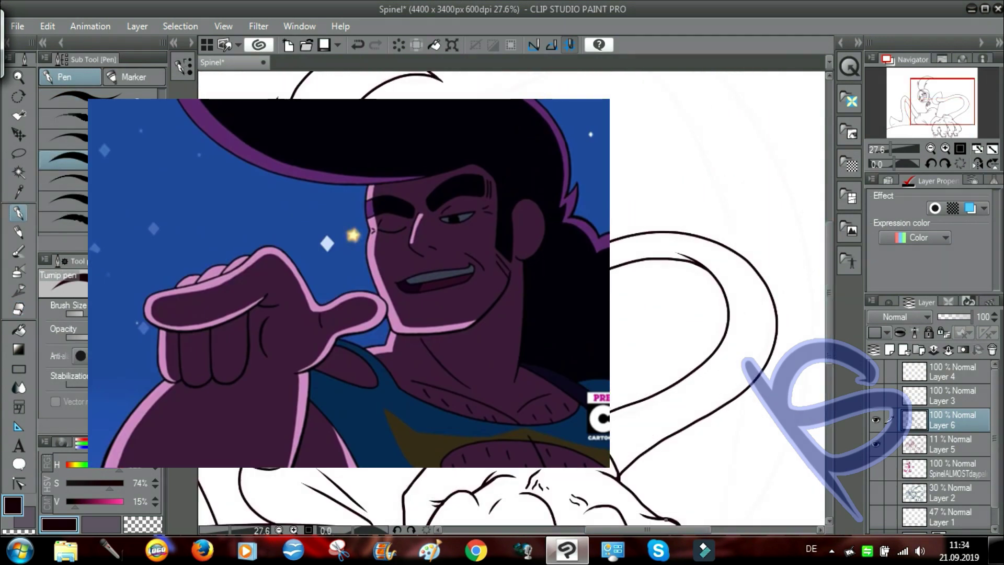
{"action": "left_click_drag", "start_coordinate": [646, 530], "coordinate": [610, 530]}
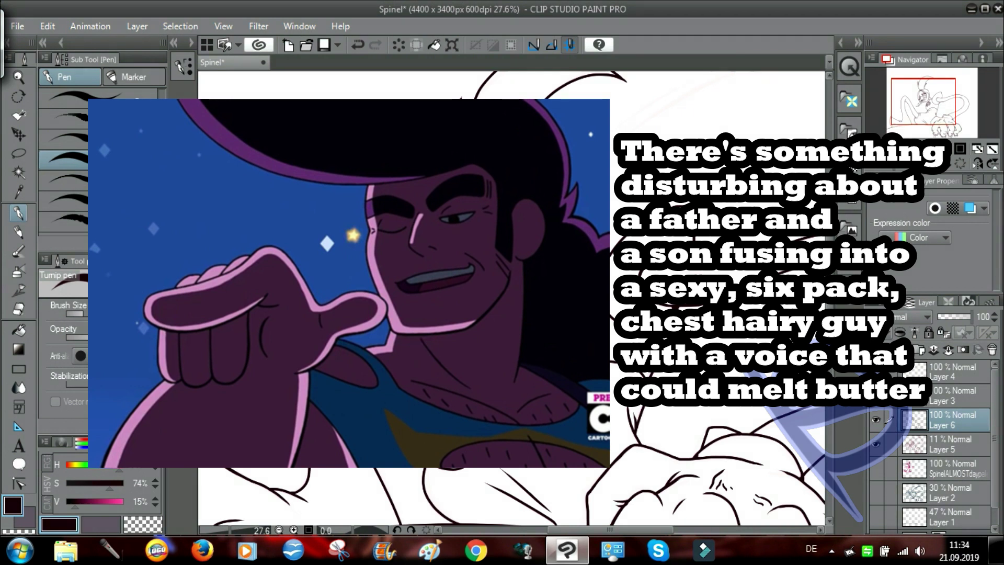
{"action": "key", "text": "ctrl+z"}
{"action": "key", "text": "ctrl+z"}
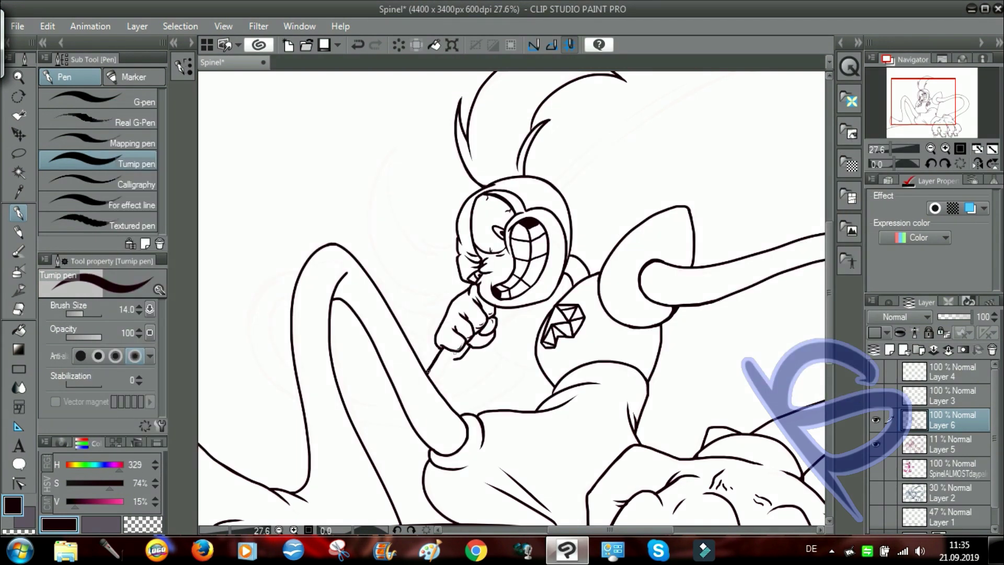
{"action": "mouse_move", "coordinate": [437, 388]}
{"action": "left_mouse_down"}
{"action": "mouse_move", "coordinate": [458, 347]}
{"action": "mouse_move", "coordinate": [439, 350]}
{"action": "mouse_move", "coordinate": [402, 328]}
{"action": "mouse_move", "coordinate": [386, 302]}
{"action": "left_mouse_up"}
{"action": "left_click", "coordinate": [358, 46]}
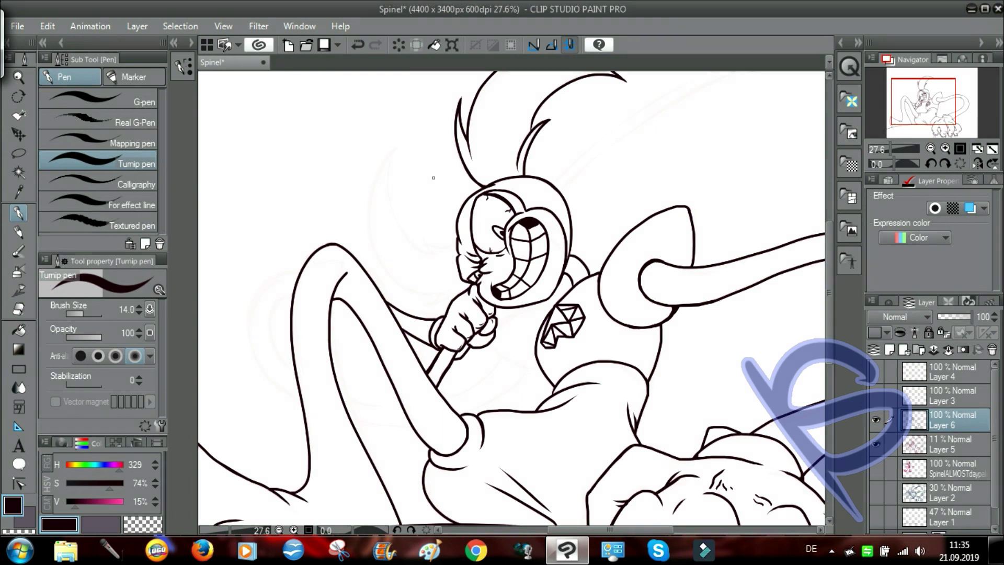
Ink the looping curves of the second arm behind the raised leg.
{"action": "mouse_move", "coordinate": [293, 372]}
{"action": "left_mouse_down"}
{"action": "mouse_move", "coordinate": [286, 292]}
{"action": "mouse_move", "coordinate": [273, 312]}
{"action": "left_mouse_up"}
{"action": "left_click", "coordinate": [358, 45]}
{"action": "left_click", "coordinate": [358, 46]}
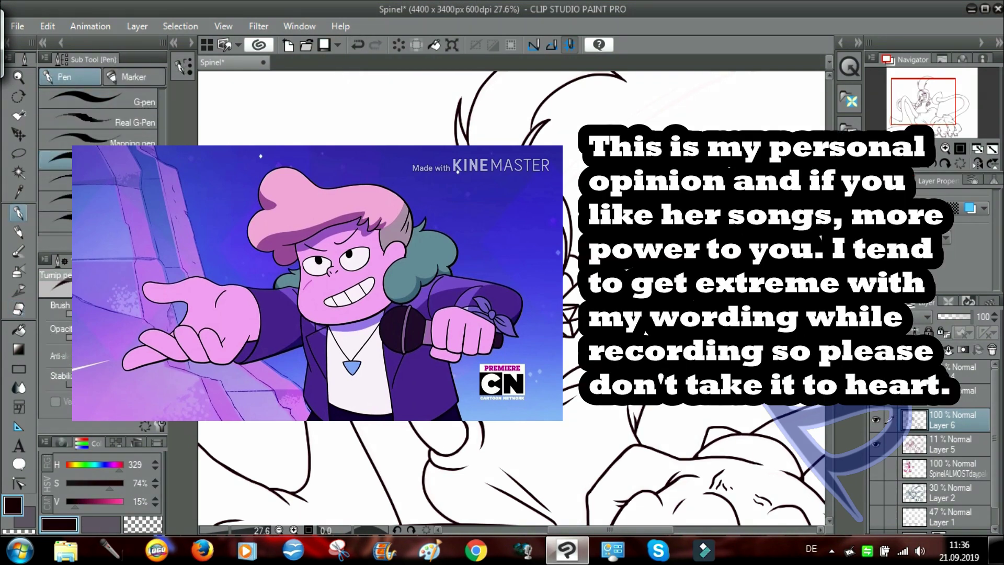
{"action": "left_click", "coordinate": [358, 46]}
{"action": "left_click_drag", "start_coordinate": [384, 422], "coordinate": [413, 422]}
{"action": "left_click", "coordinate": [358, 46]}
{"action": "left_click", "coordinate": [363, 46]}
{"action": "left_click", "coordinate": [357, 46]}
Add a new layer above Layer 6 and ink the arm's lower curve passing behind the bent leg.
{"action": "left_click", "coordinate": [889, 349]}
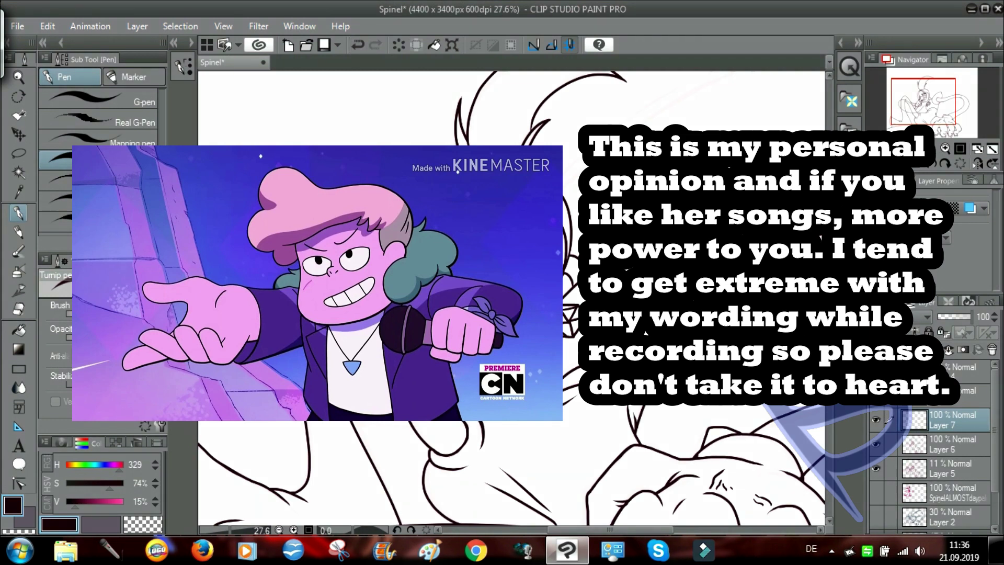
{"action": "left_click_drag", "start_coordinate": [351, 421], "coordinate": [460, 421]}
{"action": "left_click", "coordinate": [357, 45]}
{"action": "left_click_drag", "start_coordinate": [352, 421], "coordinate": [464, 421]}
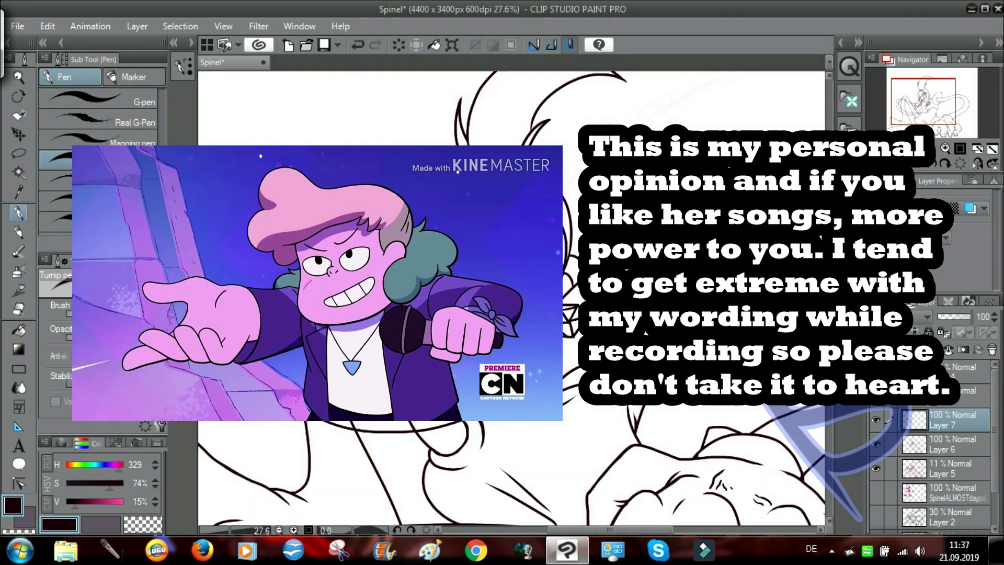
Erase the parts of the arm curve that overlap the leg, and merge the new layer into Layer 6.
{"action": "key", "text": "e"}
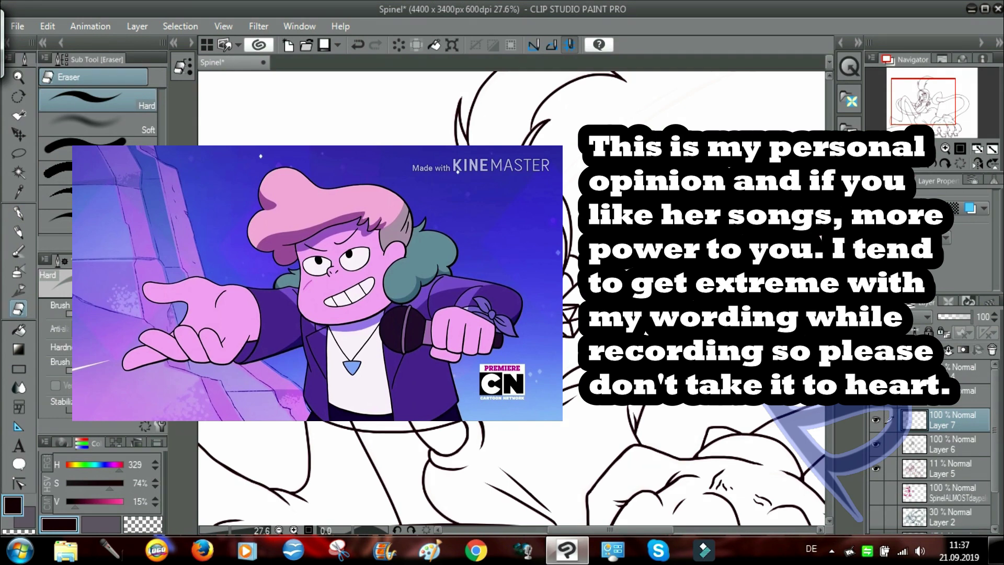
{"action": "left_click_drag", "start_coordinate": [327, 422], "coordinate": [352, 431]}
{"action": "left_click_drag", "start_coordinate": [420, 431], "coordinate": [463, 422]}
{"action": "key", "text": "p"}
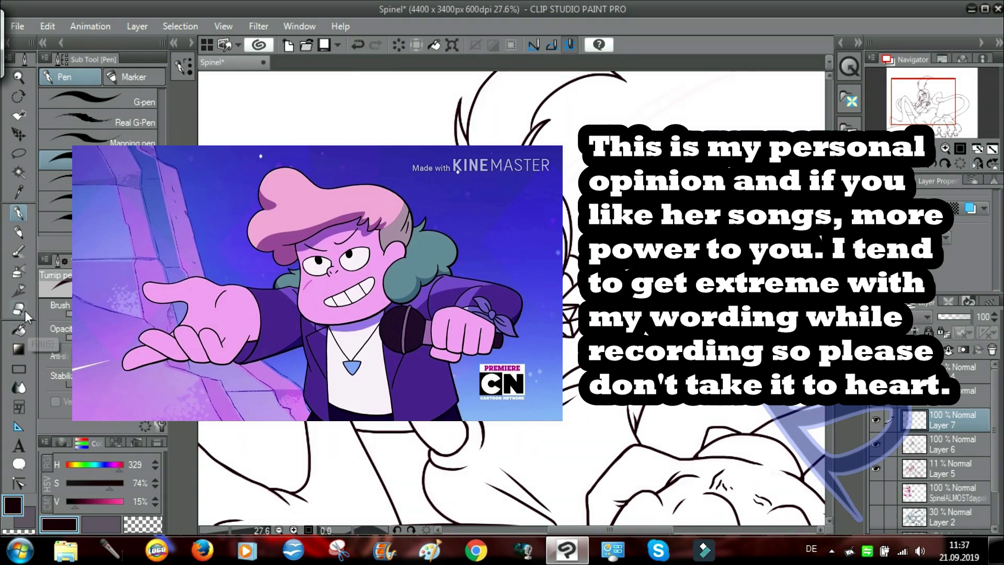
{"action": "key", "text": "ctrl+z"}
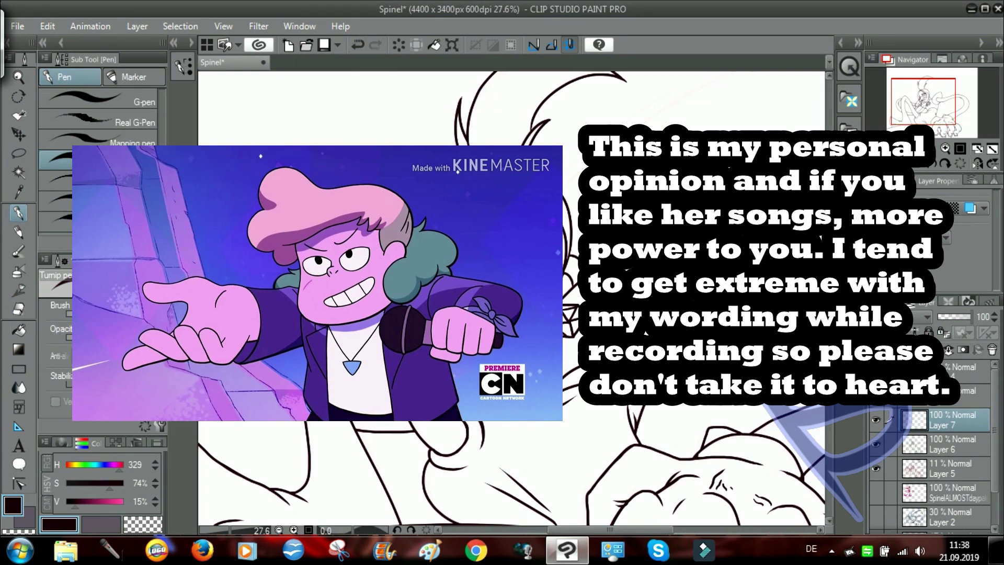
{"action": "key", "text": "e"}
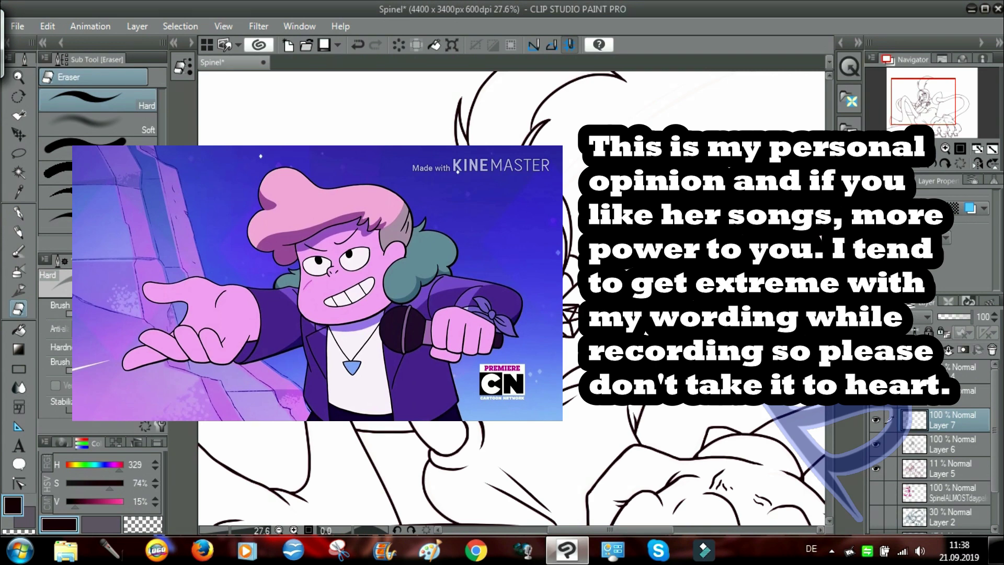
{"action": "key", "text": "ctrl+z"}
{"action": "key", "text": "p"}
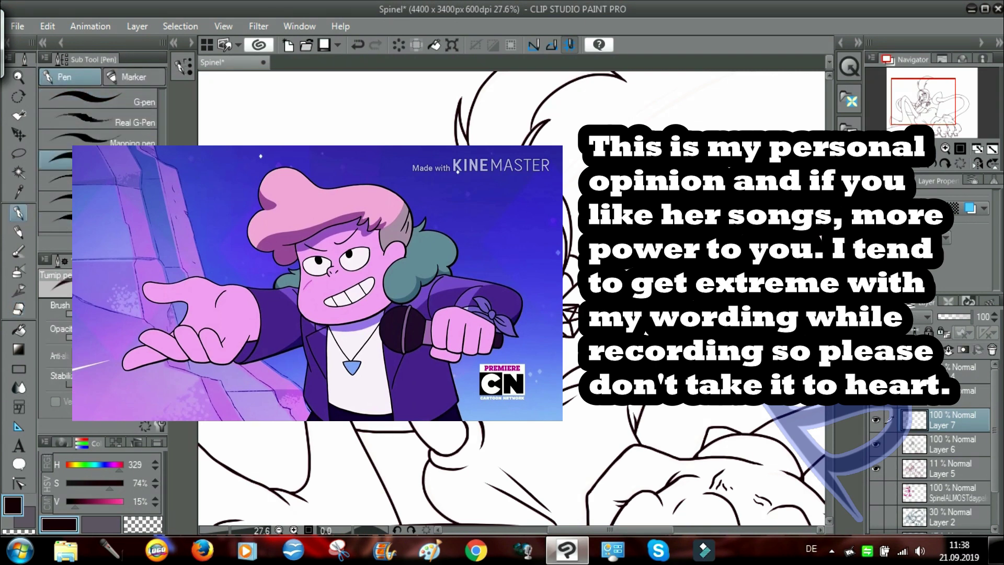
{"action": "key", "text": "e"}
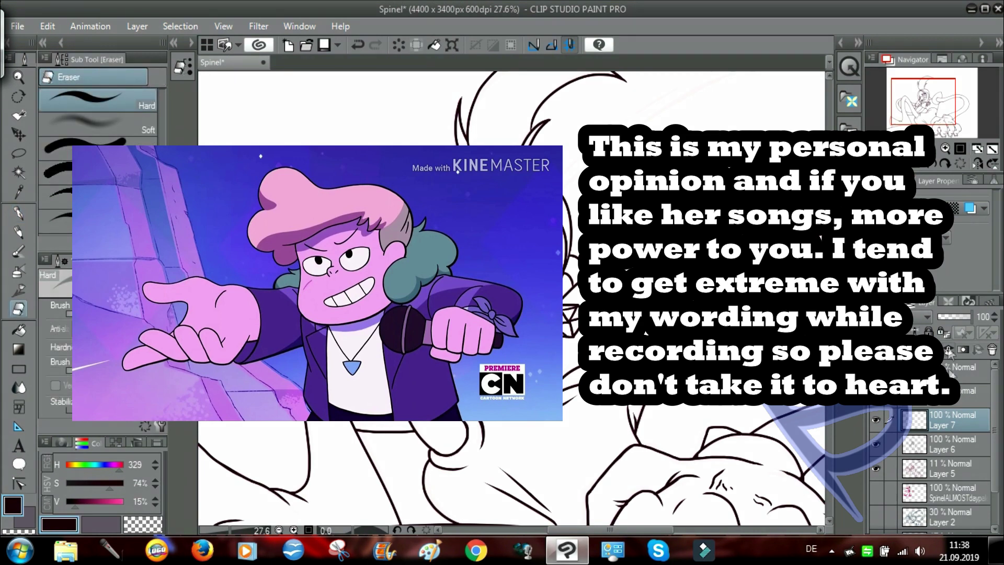
{"action": "left_click", "coordinate": [948, 347]}
{"action": "key", "text": "p"}
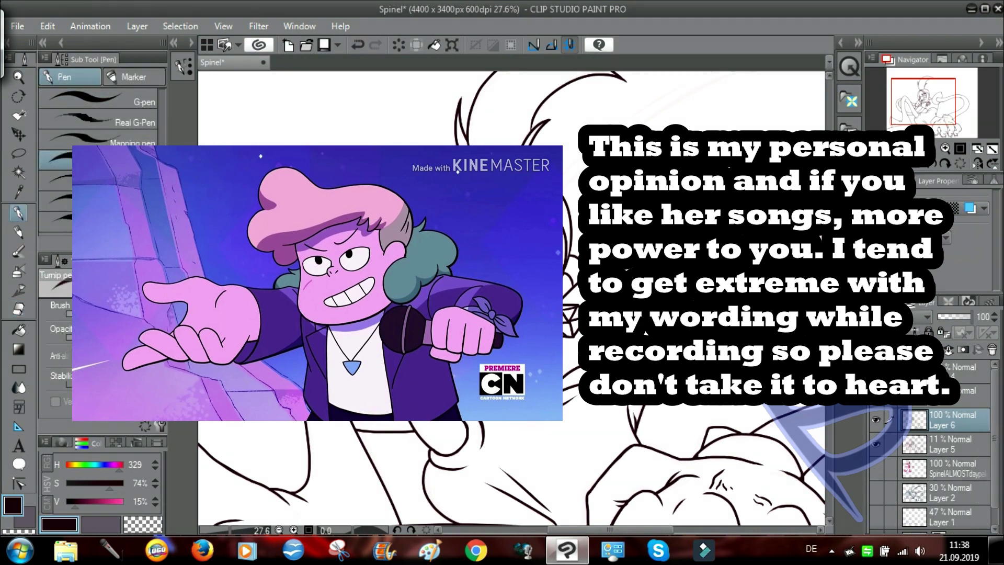
Ink the long thin double line rising from the back of the head, and thicken the lines around the eyes and grin.
{"action": "left_click_drag", "start_coordinate": [923, 101], "coordinate": [961, 120]}
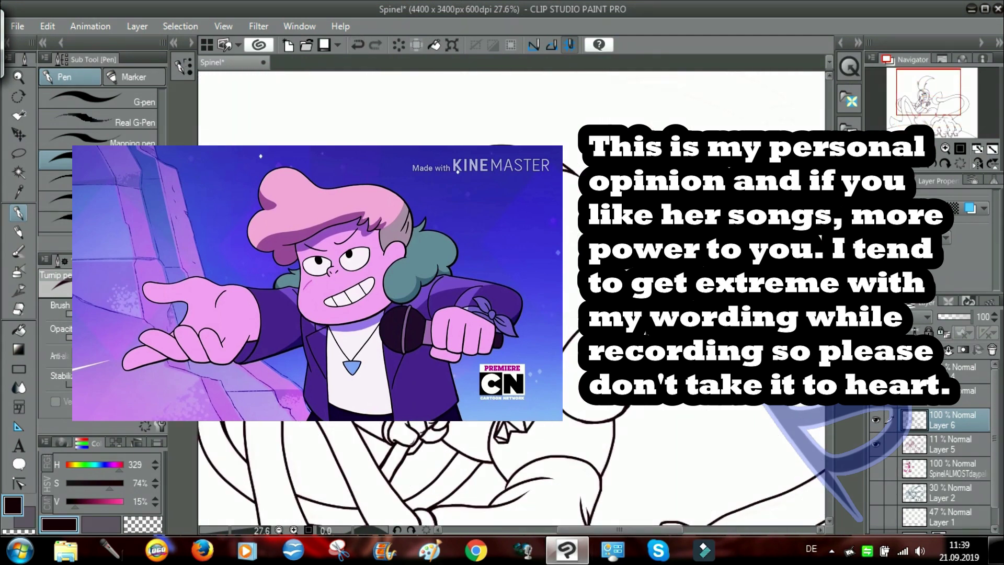
{"action": "key", "text": "e"}
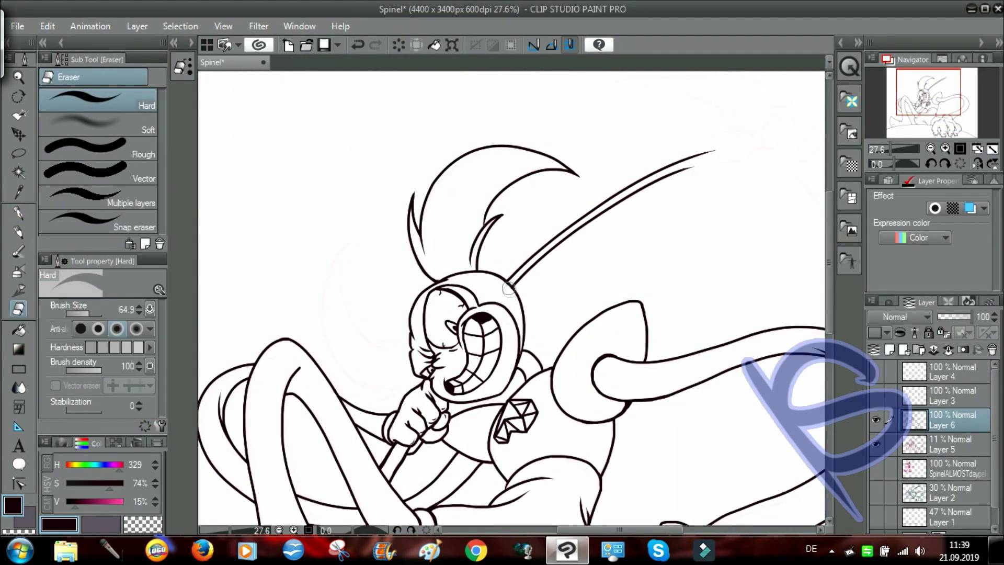
{"action": "key", "text": "p"}
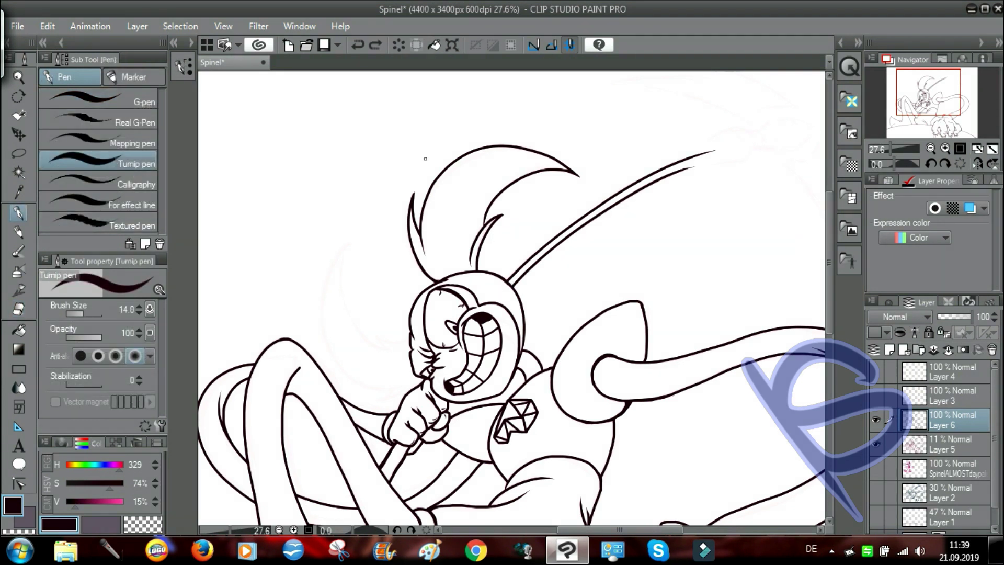
{"action": "left_click", "coordinate": [375, 45]}
{"action": "left_click_drag", "start_coordinate": [438, 392], "coordinate": [455, 385]}
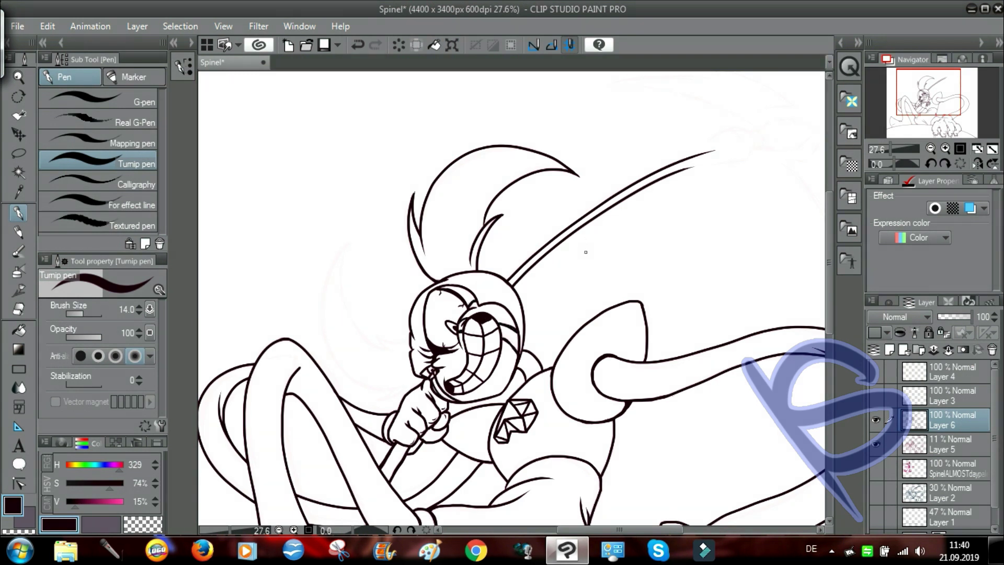
Trim the open end of the long double line behind the head, close it off, and ink the upper edge of its flared tip.
{"action": "mouse_move", "coordinate": [407, 335]}
{"action": "left_mouse_down"}
{"action": "mouse_move", "coordinate": [233, 335]}
{"action": "mouse_move", "coordinate": [216, 455]}
{"action": "left_mouse_up"}
{"action": "key", "text": "e"}
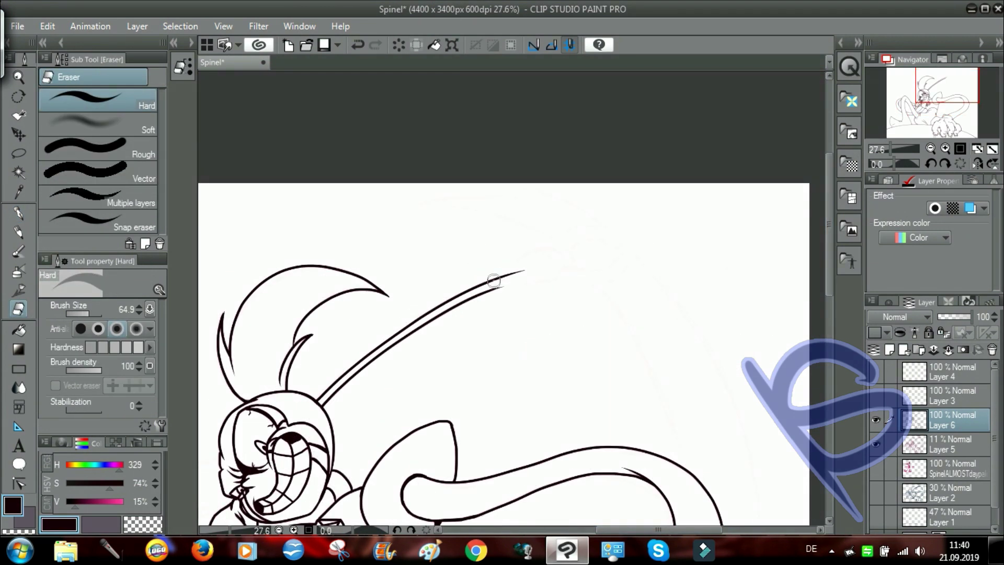
{"action": "mouse_move", "coordinate": [493, 282]}
{"action": "left_mouse_down"}
{"action": "mouse_move", "coordinate": [528, 268]}
{"action": "mouse_move", "coordinate": [500, 287]}
{"action": "mouse_move", "coordinate": [490, 279]}
{"action": "mouse_move", "coordinate": [497, 291]}
{"action": "mouse_move", "coordinate": [546, 244]}
{"action": "left_mouse_up"}
{"action": "key", "text": "p"}
{"action": "left_click", "coordinate": [19, 308]}
{"action": "left_click", "coordinate": [19, 212]}
{"action": "left_click_drag", "start_coordinate": [494, 289], "coordinate": [566, 281]}
{"action": "left_click", "coordinate": [357, 45]}
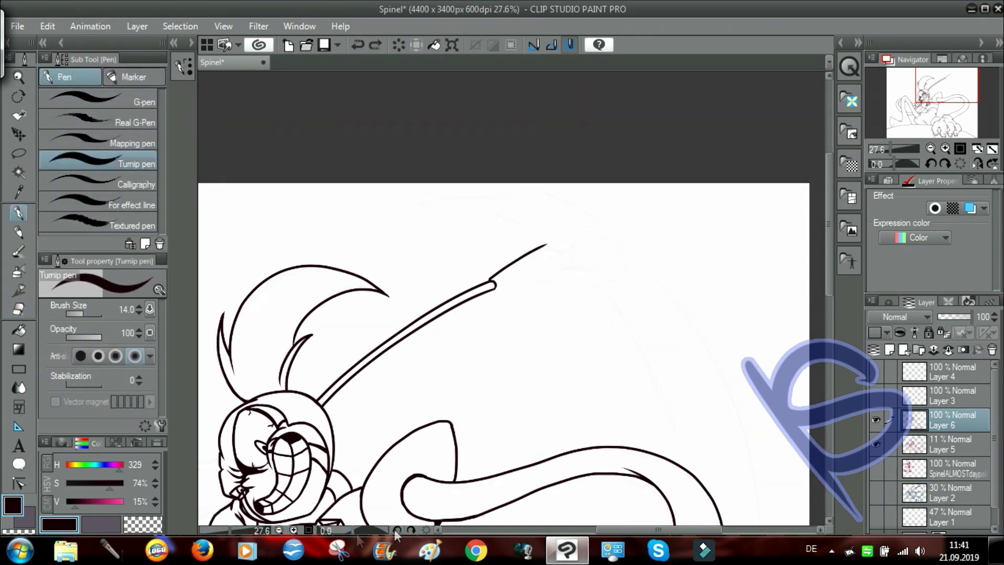
Ink the lower edge and rounded end of the tapered bulb on the rod, erase the overshooting strokes, and add an inner fold line.
{"action": "mouse_move", "coordinate": [496, 288]}
{"action": "left_mouse_down"}
{"action": "mouse_move", "coordinate": [555, 278]}
{"action": "mouse_move", "coordinate": [562, 235]}
{"action": "mouse_move", "coordinate": [573, 247]}
{"action": "mouse_move", "coordinate": [569, 259]}
{"action": "mouse_move", "coordinate": [554, 239]}
{"action": "left_mouse_up"}
{"action": "key", "text": "ctrl+z"}
{"action": "key", "text": "ctrl+z"}
{"action": "left_click", "coordinate": [18, 309]}
{"action": "mouse_move", "coordinate": [556, 280]}
{"action": "left_mouse_down"}
{"action": "mouse_move", "coordinate": [582, 273]}
{"action": "mouse_move", "coordinate": [575, 292]}
{"action": "mouse_move", "coordinate": [560, 260]}
{"action": "left_mouse_up"}
{"action": "left_click", "coordinate": [18, 212]}
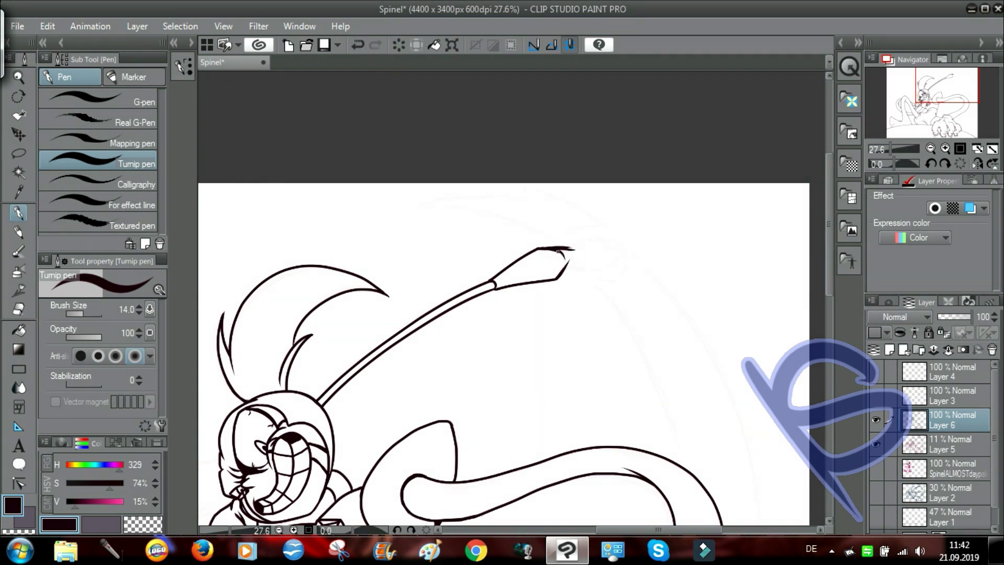
{"action": "key", "text": "e"}
{"action": "left_click_drag", "start_coordinate": [555, 244], "coordinate": [567, 258]}
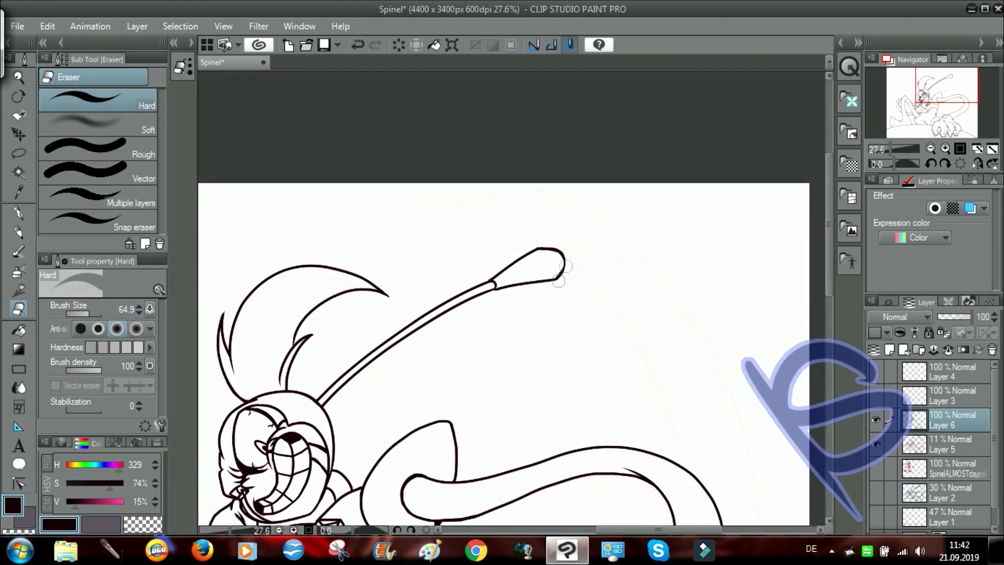
{"action": "key", "text": "p"}
{"action": "key", "text": "ctrl+z"}
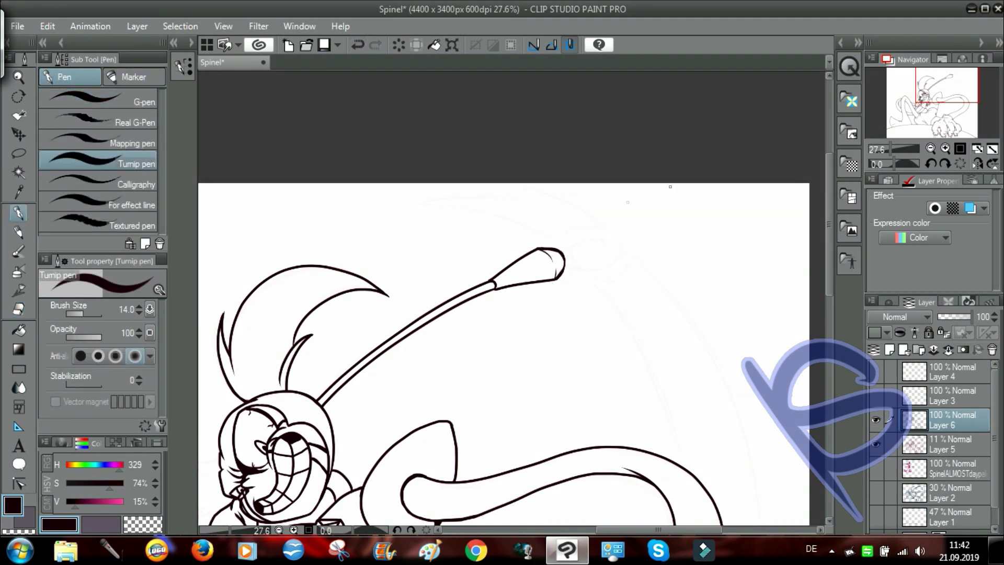
Ink a small collar with crease lines at the end of the bulb, and clean its edges with the eraser.
{"action": "left_click_drag", "start_coordinate": [569, 249], "coordinate": [574, 269]}
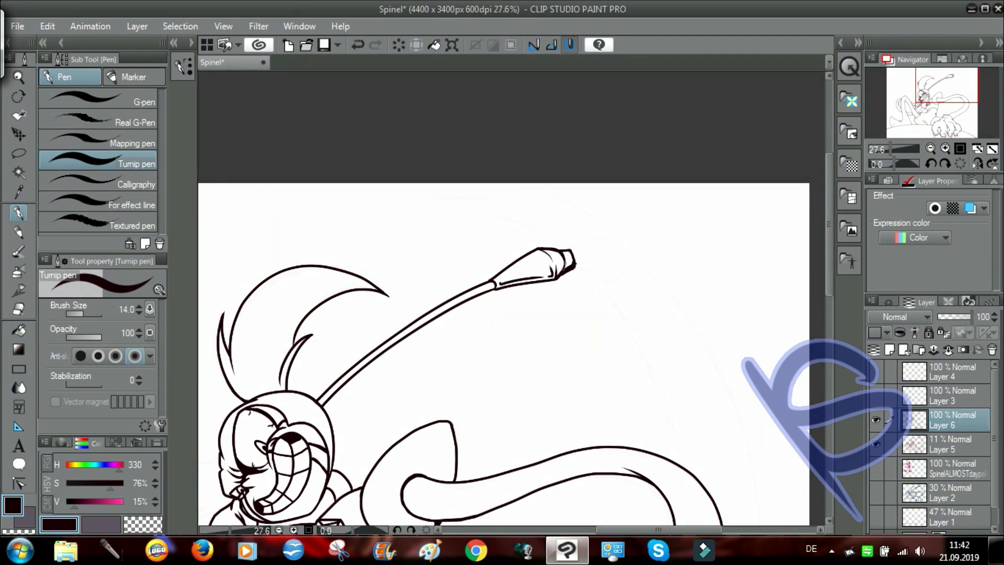
{"action": "left_click", "coordinate": [19, 309]}
{"action": "left_click_drag", "start_coordinate": [574, 274], "coordinate": [575, 269]}
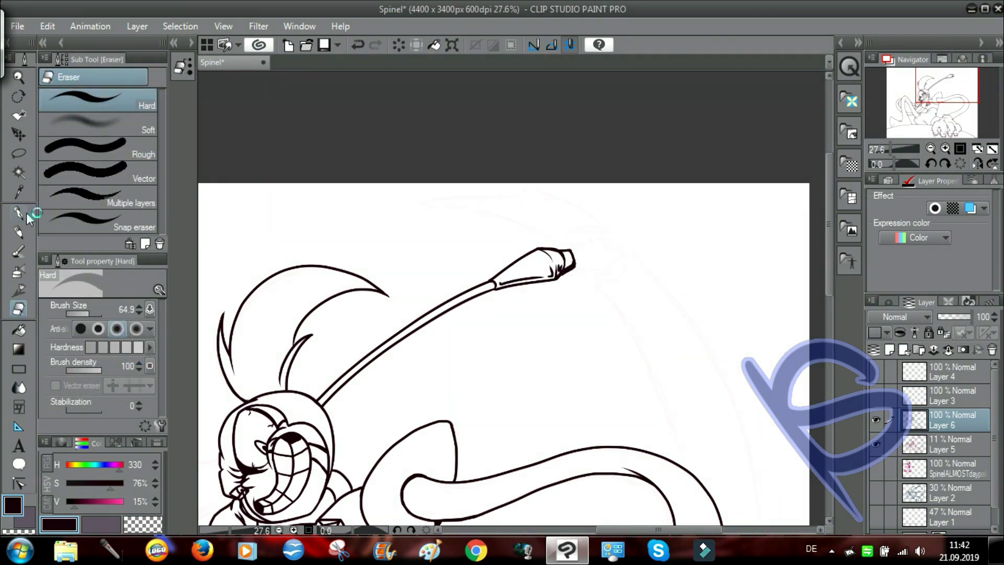
{"action": "left_click", "coordinate": [20, 213]}
{"action": "left_click_drag", "start_coordinate": [615, 530], "coordinate": [634, 530]}
{"action": "left_click", "coordinate": [18, 309]}
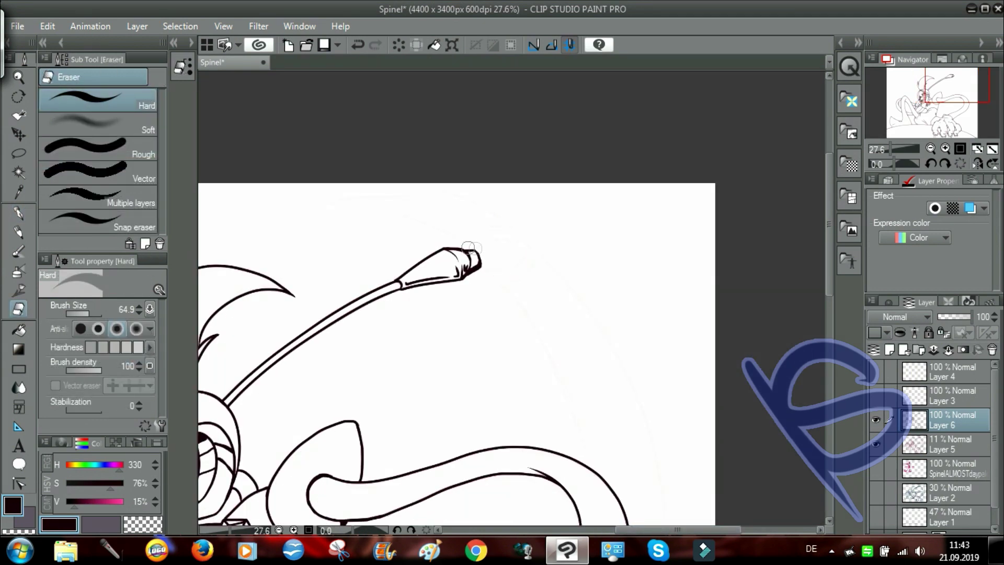
Ink a pointed, faceted gem at the end of the rod's collar, and erase its stray line ends.
{"action": "key", "text": "p"}
{"action": "left_click_drag", "start_coordinate": [517, 267], "coordinate": [532, 251]}
{"action": "key", "text": "e"}
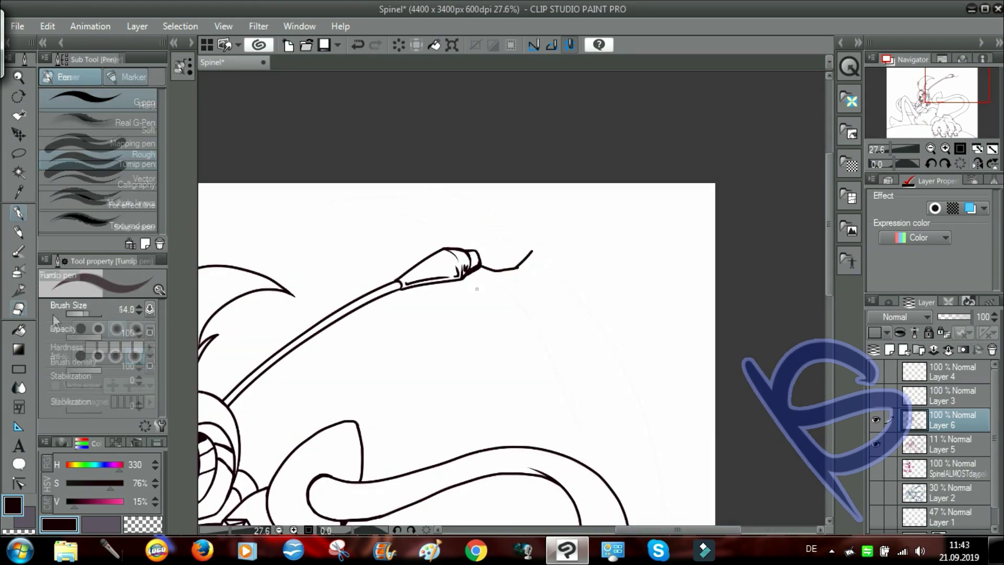
{"action": "key", "text": "p"}
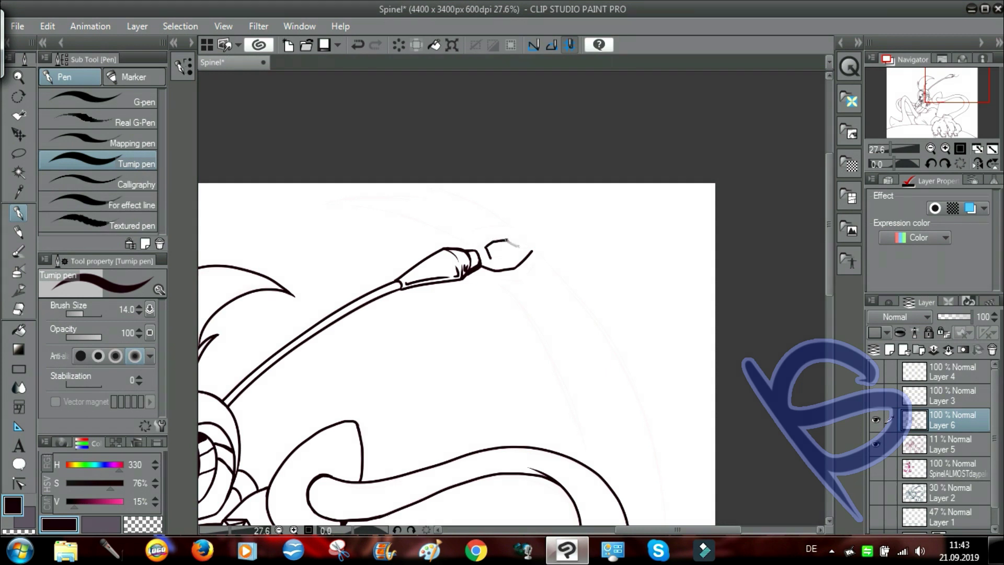
{"action": "key", "text": "ctrl+z"}
{"action": "key", "text": "ctrl+z"}
{"action": "left_click", "coordinate": [359, 45]}
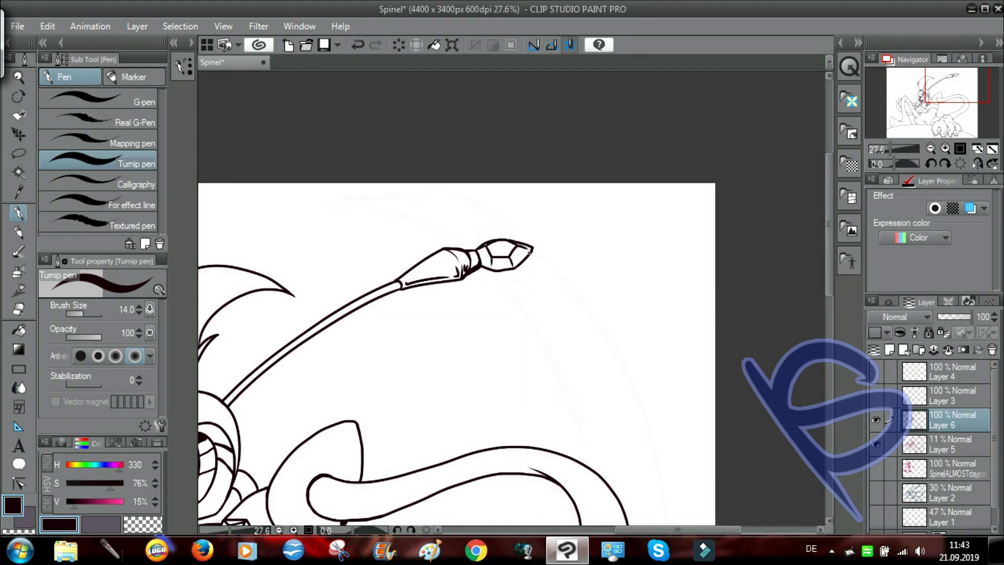
{"action": "key", "text": "e"}
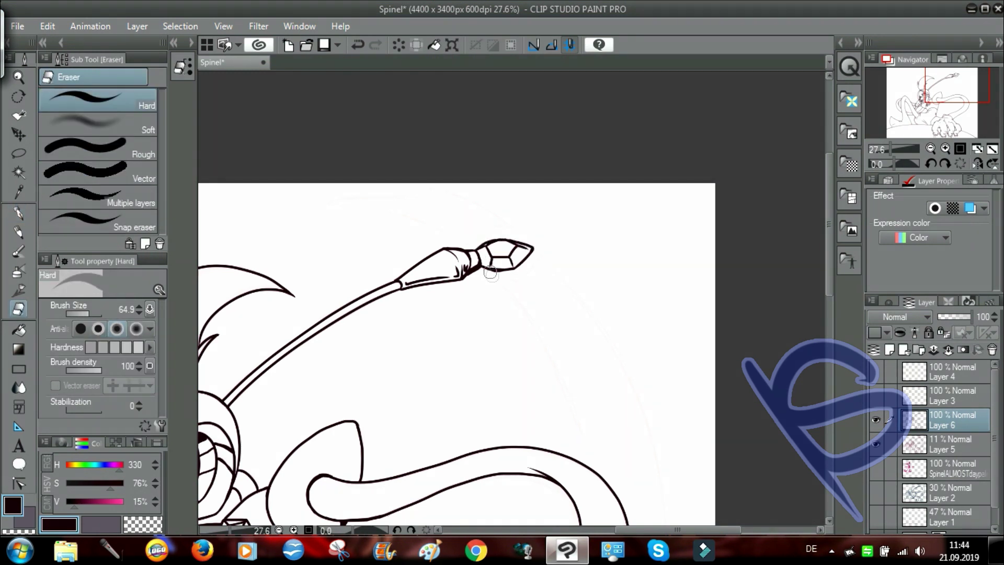
{"action": "left_click", "coordinate": [23, 214]}
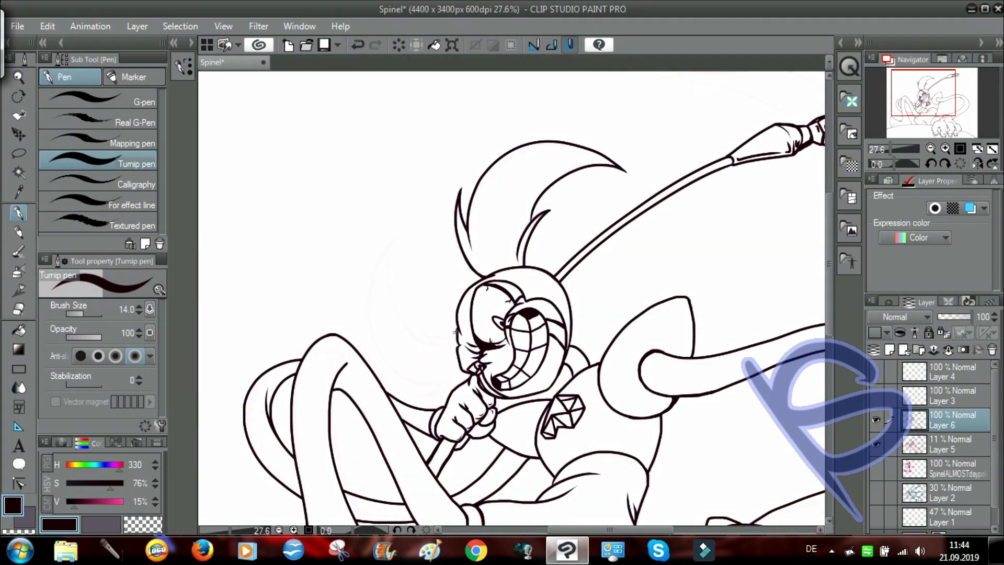
Ink the large curved hair spike and its lower tuft beside the face, and touch up the line junctions on the body.
{"action": "left_click_drag", "start_coordinate": [454, 339], "coordinate": [420, 331]}
{"action": "key", "text": "ctrl+z"}
{"action": "key", "text": "ctrl+z"}
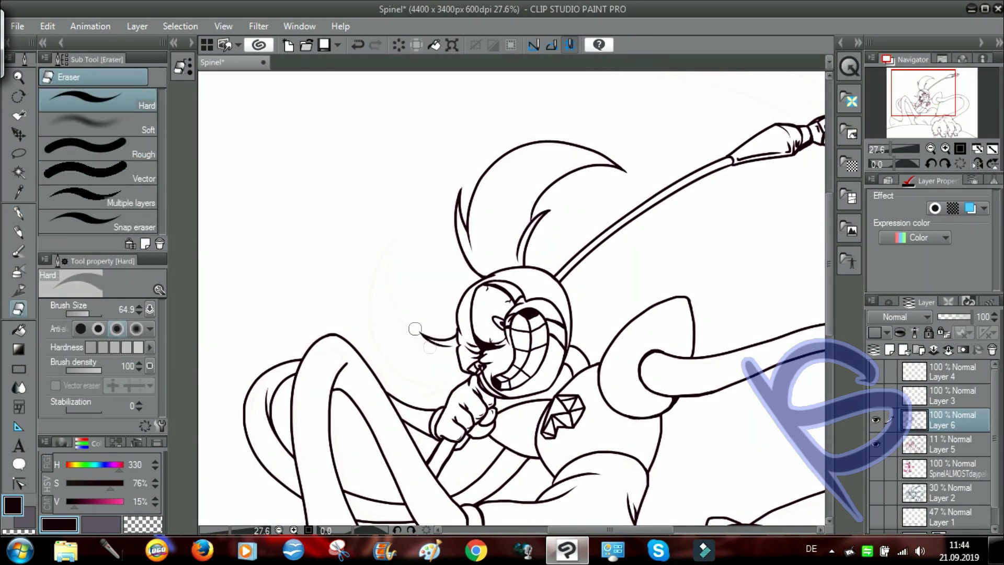
{"action": "key", "text": "p"}
{"action": "key", "text": "ctrl+z"}
{"action": "left_click_drag", "start_coordinate": [435, 345], "coordinate": [402, 222]}
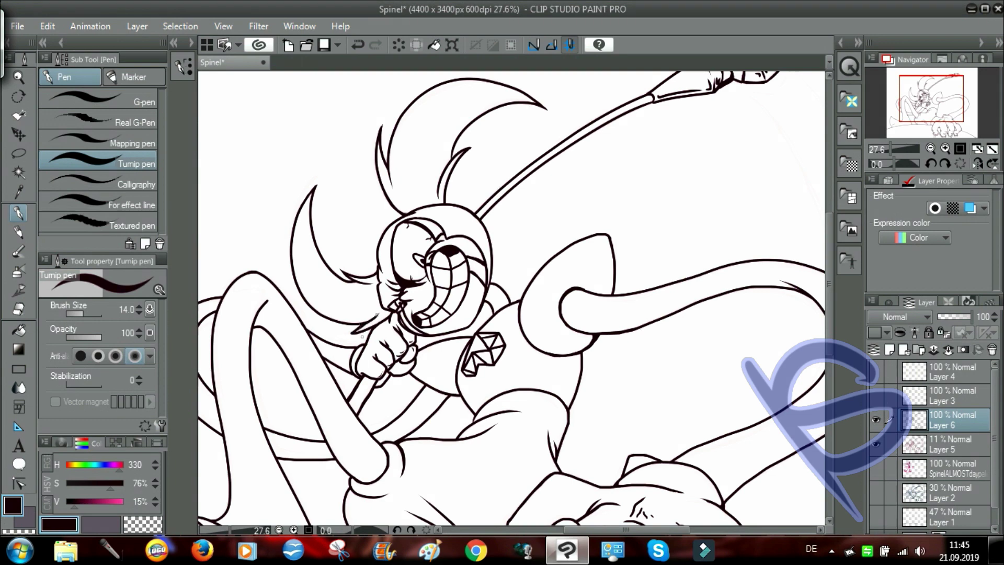
{"action": "left_click_drag", "start_coordinate": [829, 253], "coordinate": [829, 285]}
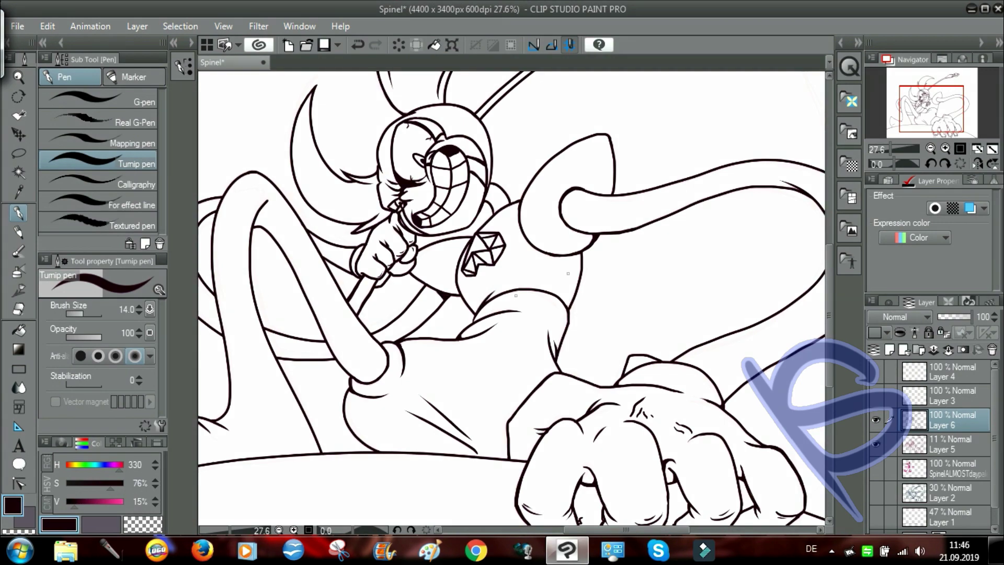
{"action": "left_click", "coordinate": [18, 309]}
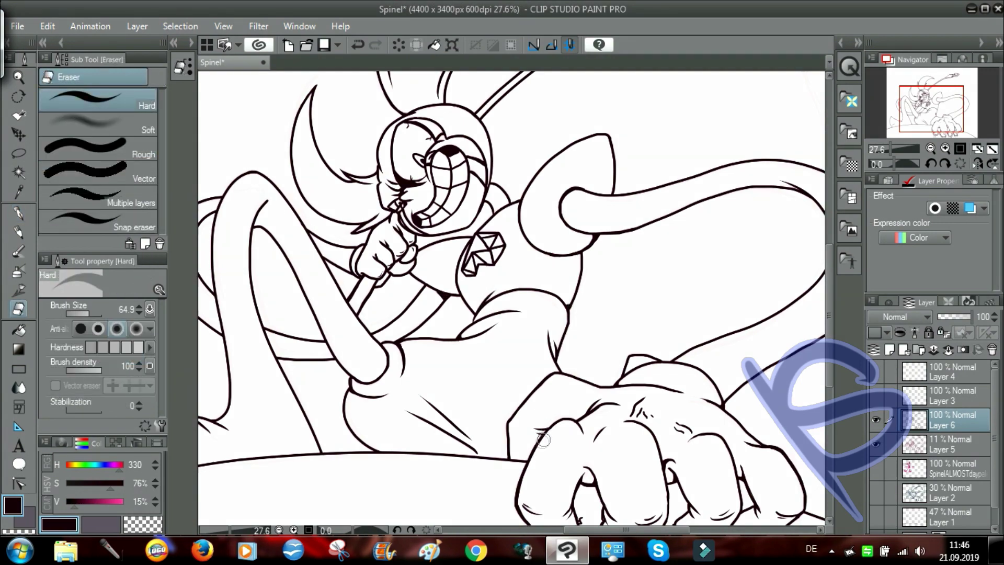
Auto-select the background, the ground and the gaps between limbs and fingers on Layer 6, and invert the selection.
{"action": "left_click", "coordinate": [224, 530]}
{"action": "left_click", "coordinate": [19, 172]}
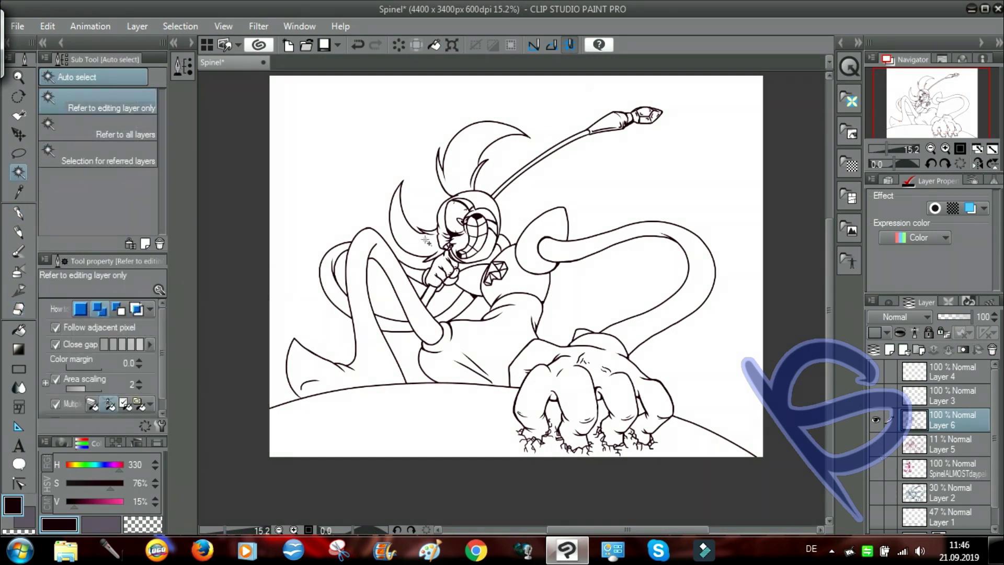
{"action": "left_click", "coordinate": [443, 306]}
{"action": "left_click", "coordinate": [340, 330]}
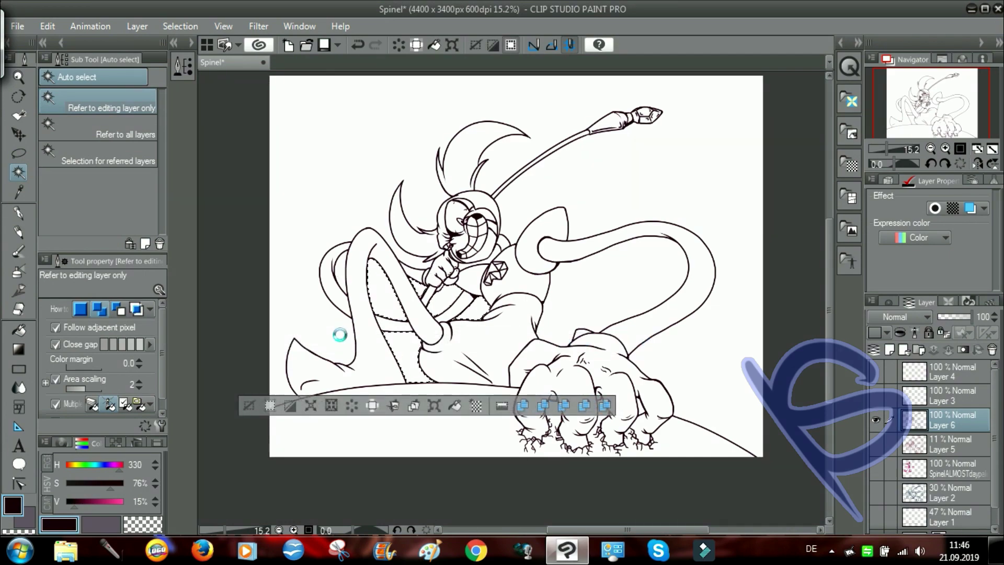
{"action": "left_click", "coordinate": [364, 411]}
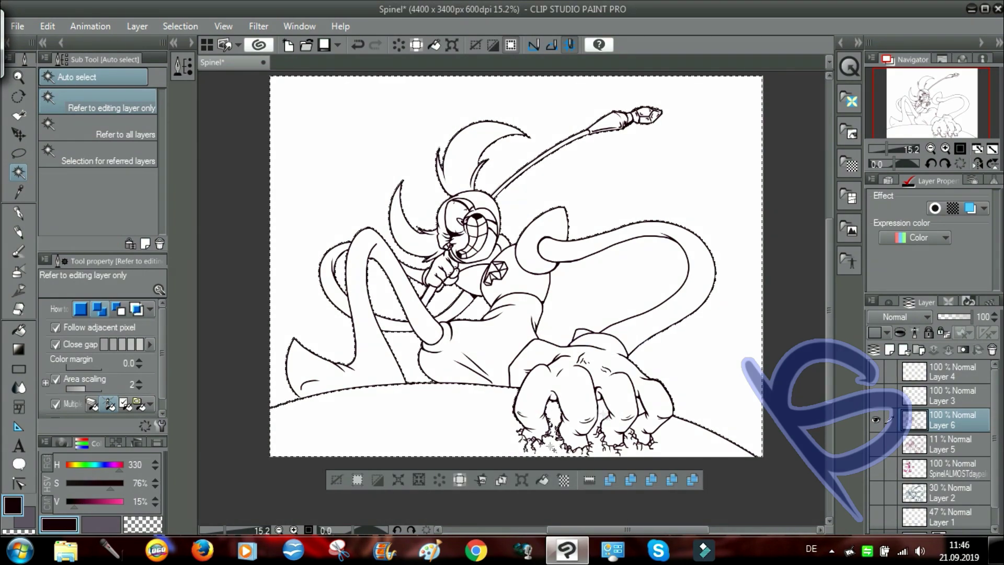
{"action": "left_click", "coordinate": [630, 433]}
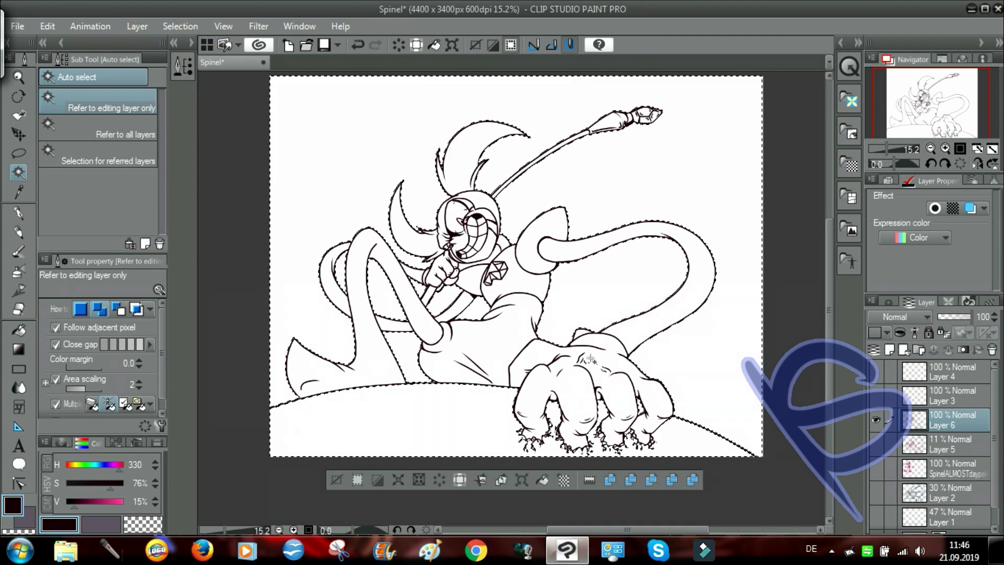
{"action": "left_click", "coordinate": [377, 480]}
{"action": "left_click", "coordinate": [577, 241]}
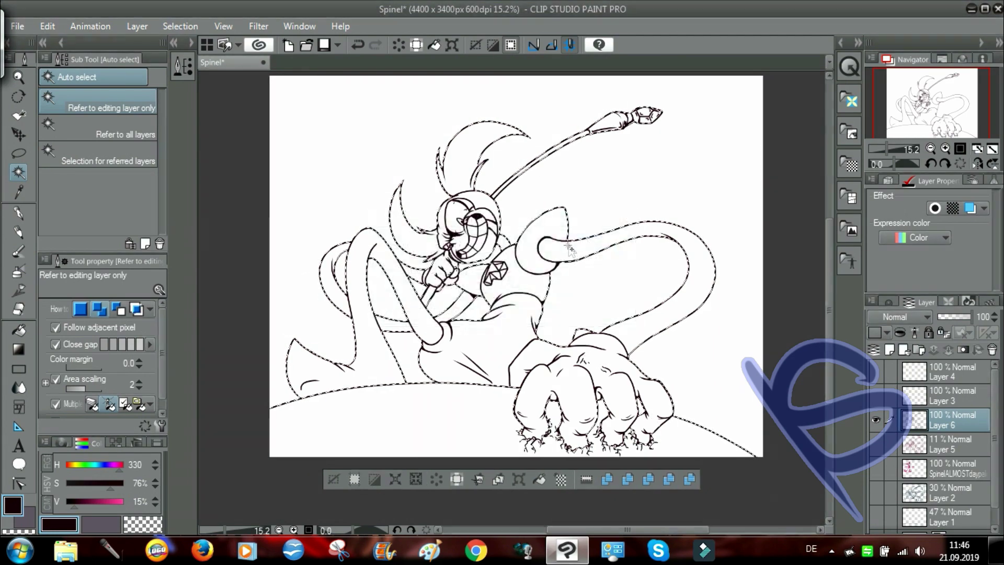
Stroke the selected silhouette using Outline Selection with the Draw outside option, and deselect.
{"action": "left_click", "coordinate": [48, 26]}
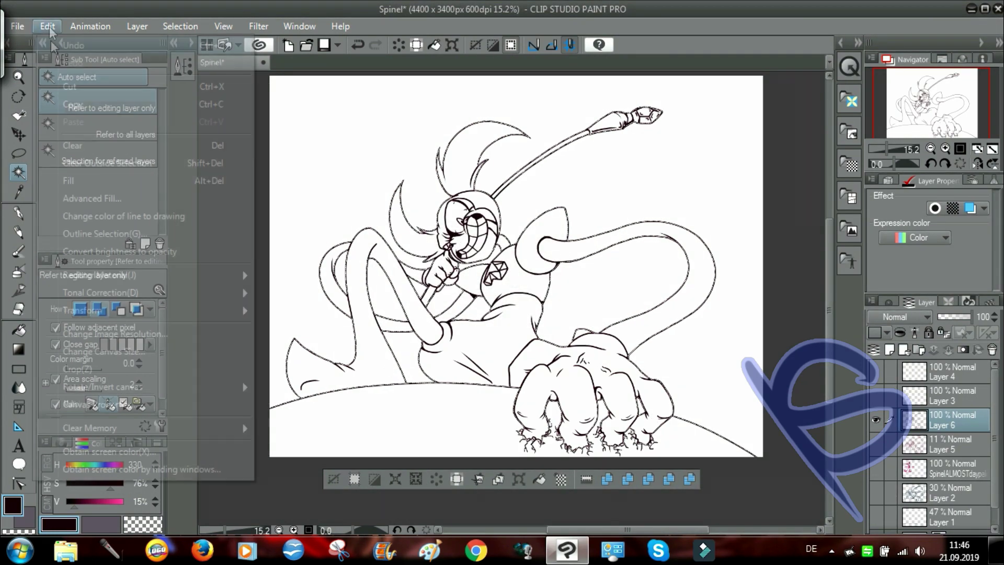
{"action": "left_click", "coordinate": [95, 233]}
{"action": "left_click", "coordinate": [731, 279]}
{"action": "left_click", "coordinate": [742, 233]}
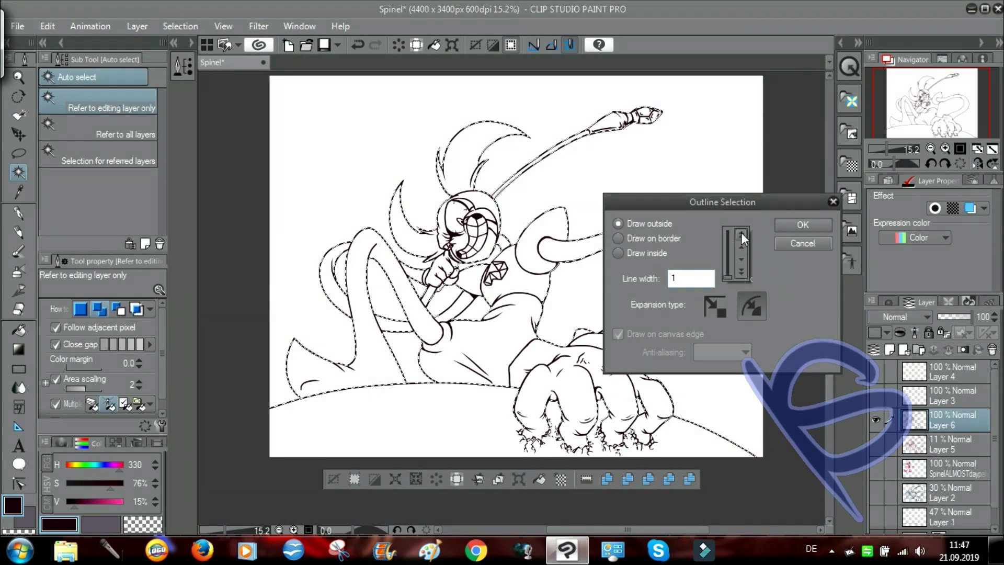
{"action": "left_click", "coordinate": [742, 232]}
{"action": "left_click", "coordinate": [741, 260]}
{"action": "left_click", "coordinate": [791, 226]}
{"action": "left_click", "coordinate": [334, 479]}
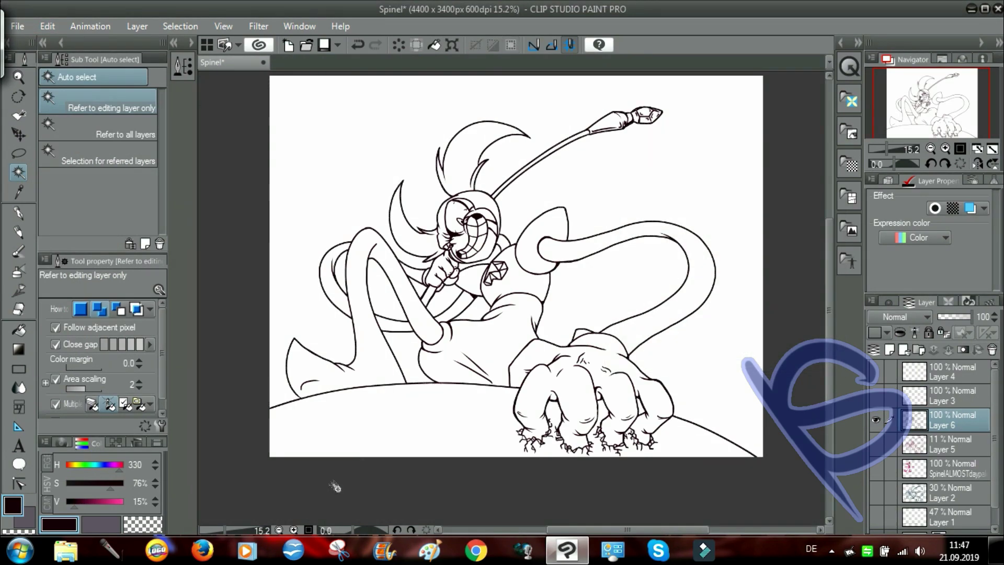
Clean the thickened outline around the hair spikes with the Hard eraser, and check the rod, arm and hand lines.
{"action": "left_click", "coordinate": [293, 530]}
{"action": "left_click", "coordinate": [294, 529]}
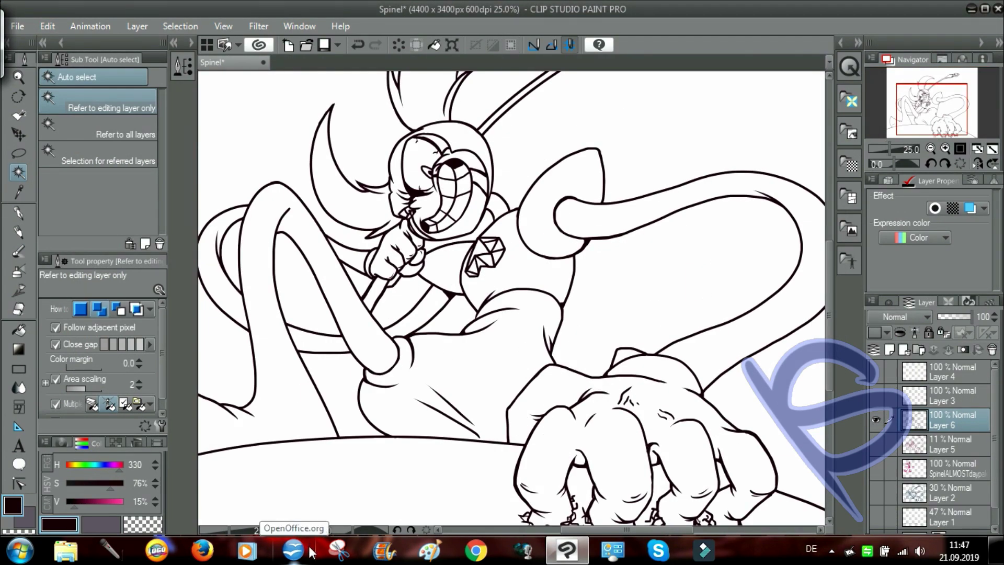
{"action": "left_click_drag", "start_coordinate": [829, 261], "coordinate": [829, 218]}
{"action": "left_click", "coordinate": [19, 213]}
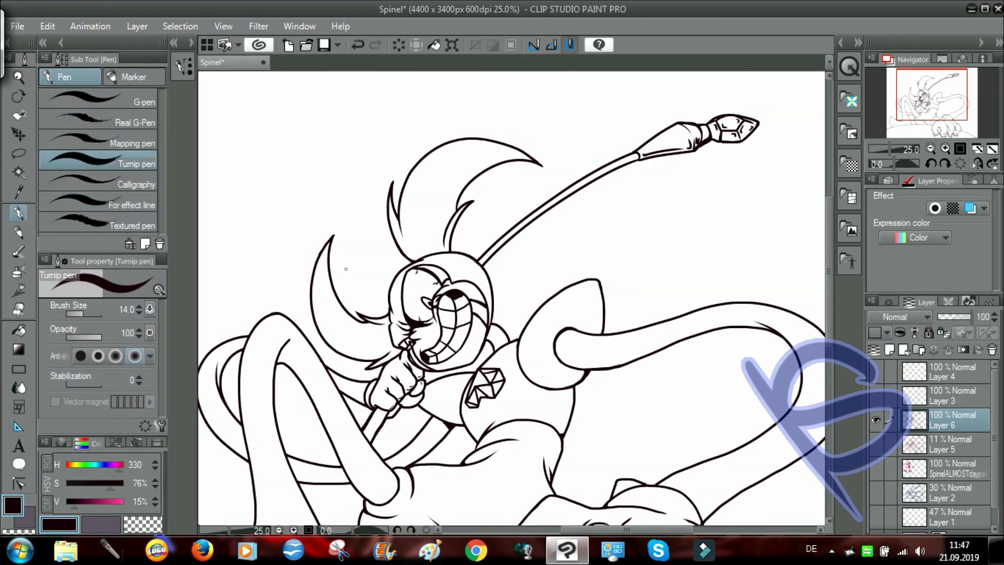
{"action": "key", "text": "e"}
{"action": "key", "text": "ctrl+z"}
{"action": "left_click_drag", "start_coordinate": [315, 257], "coordinate": [314, 261]}
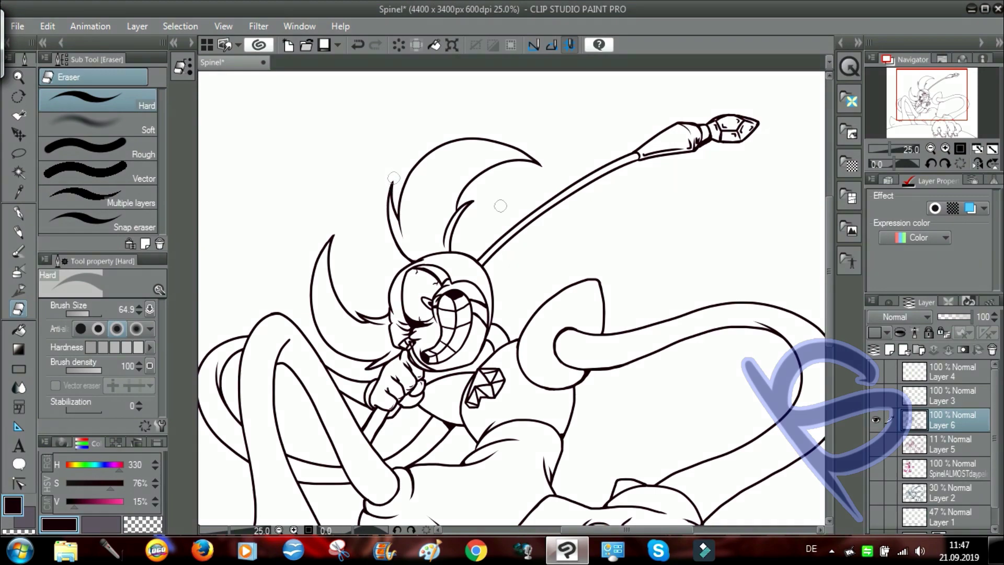
{"action": "left_click_drag", "start_coordinate": [585, 530], "coordinate": [616, 529]}
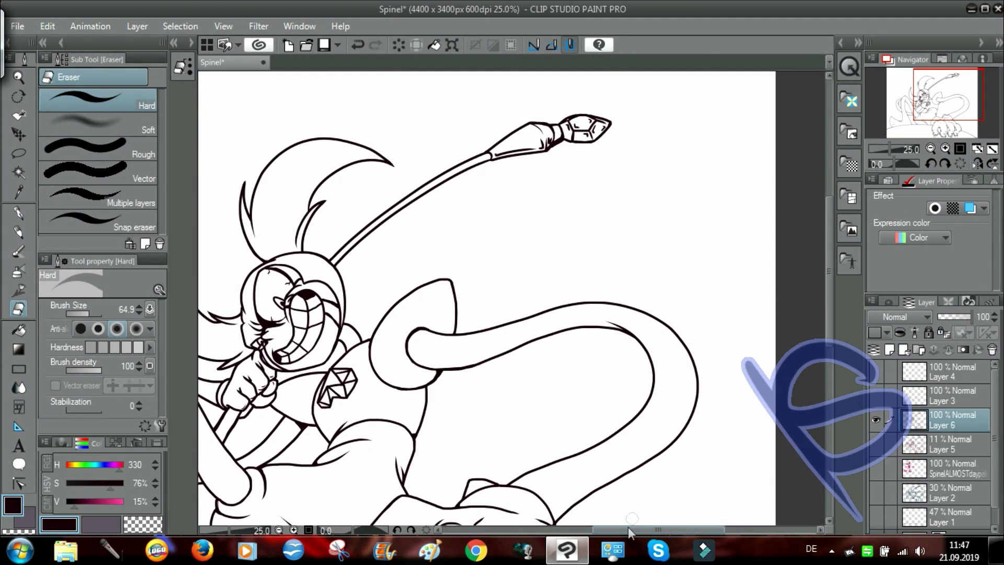
{"action": "left_click_drag", "start_coordinate": [828, 284], "coordinate": [827, 331]}
{"action": "key", "text": "p"}
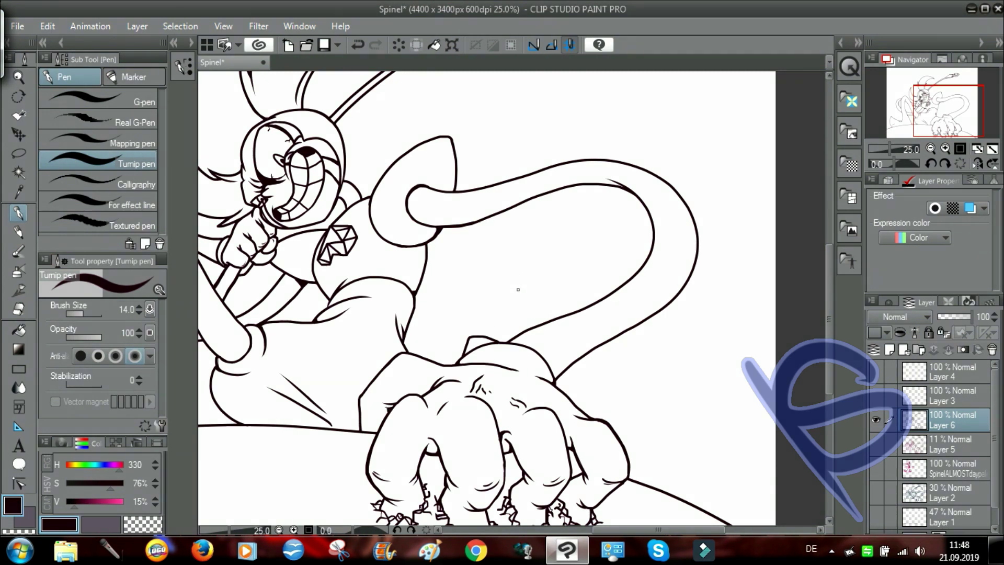
Add a new layer directly above the Paper layer and fill it with dark purple, H 305, S 76, V 16.
{"action": "left_click_drag", "start_coordinate": [227, 529], "coordinate": [224, 530]}
{"action": "left_click_drag", "start_coordinate": [994, 439], "coordinate": [995, 468]}
{"action": "left_click", "coordinate": [941, 517]}
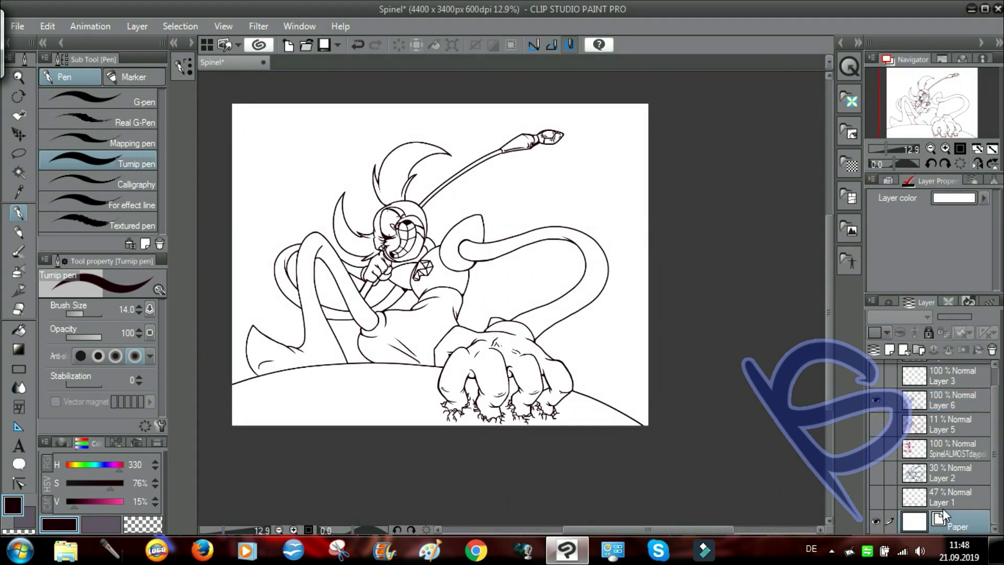
{"action": "left_click", "coordinate": [890, 350]}
{"action": "left_click_drag", "start_coordinate": [77, 506], "coordinate": [77, 506]}
{"action": "left_click_drag", "start_coordinate": [120, 469], "coordinate": [115, 469]}
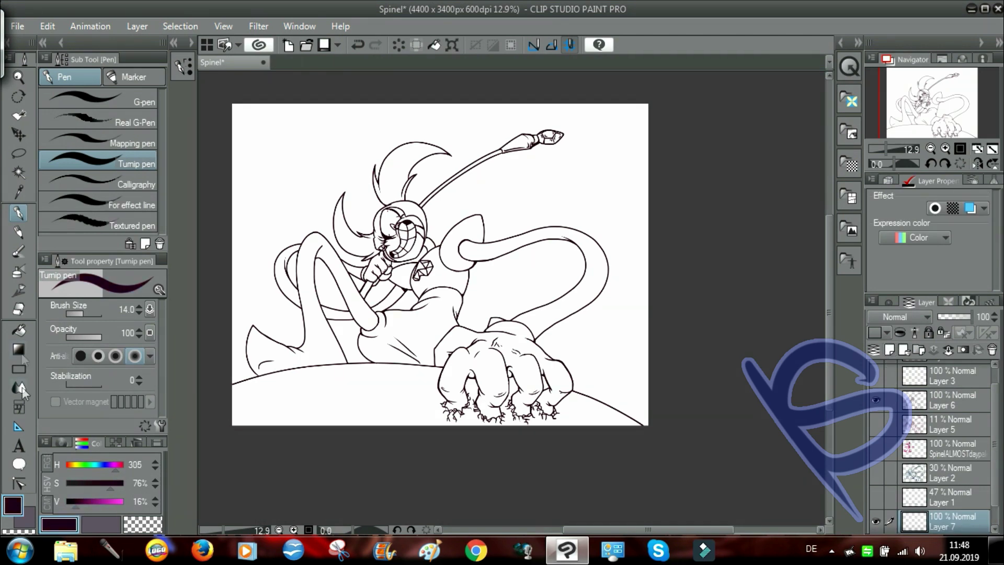
{"action": "left_click", "coordinate": [20, 332]}
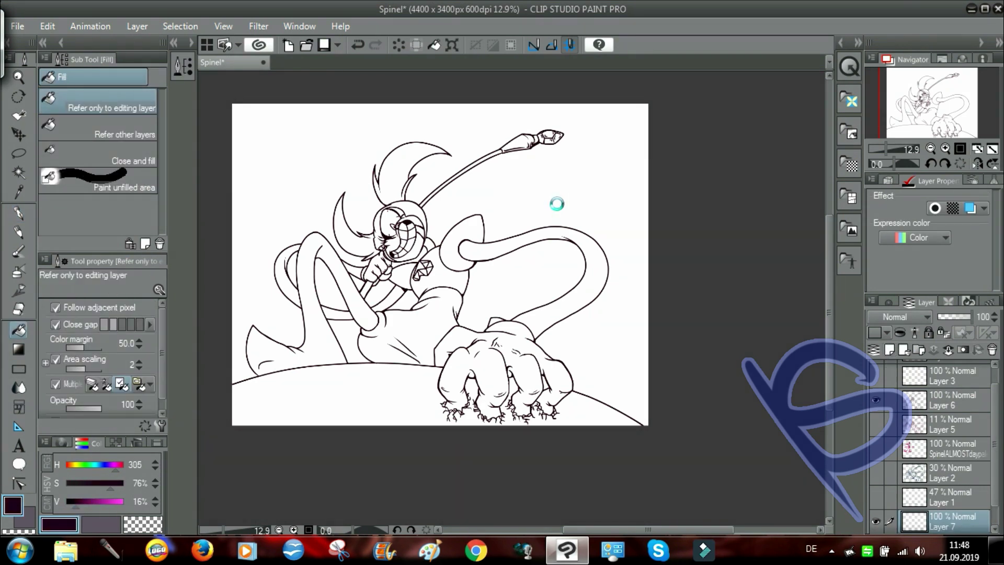
{"action": "left_click", "coordinate": [556, 204]}
Add another layer above the dark fill and apply an upward Foreground to transparent gradient in H 328, S 76, V 25.
{"action": "left_click_drag", "start_coordinate": [115, 469], "coordinate": [119, 469]}
{"action": "left_click_drag", "start_coordinate": [76, 506], "coordinate": [81, 506]}
{"action": "left_click", "coordinate": [19, 349]}
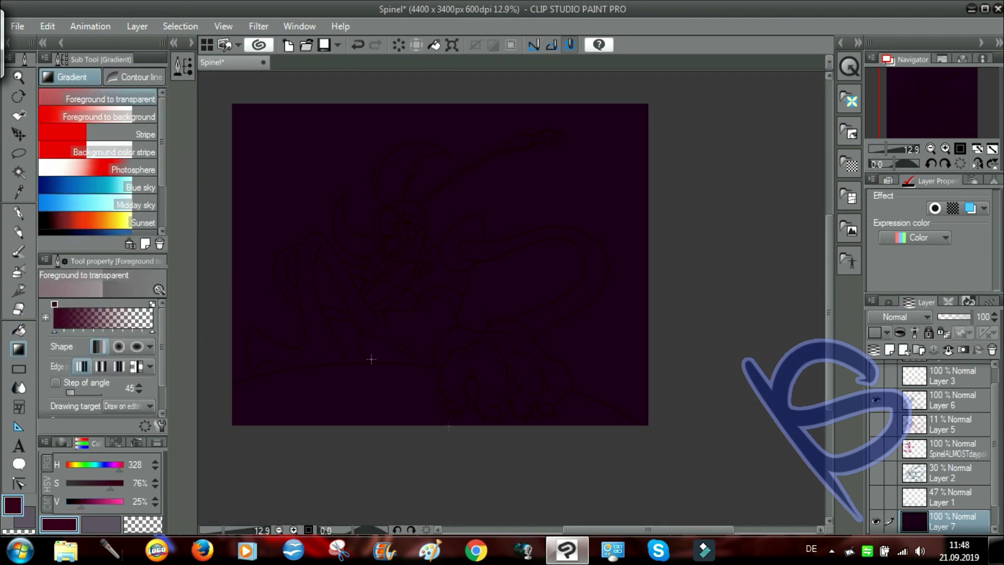
{"action": "left_click_drag", "start_coordinate": [449, 426], "coordinate": [443, 111]}
{"action": "left_click", "coordinate": [358, 45]}
{"action": "left_click_drag", "start_coordinate": [442, 289], "coordinate": [438, 141]}
{"action": "left_click", "coordinate": [888, 349]}
{"action": "left_click_drag", "start_coordinate": [429, 195], "coordinate": [428, 146]}
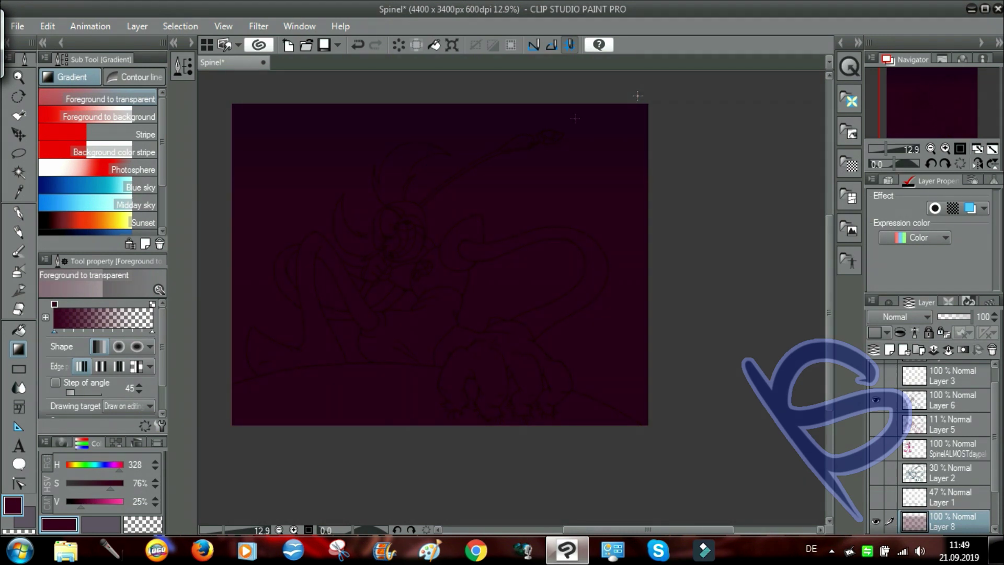
Apply an upward Foreground to transparent gradient in H 346, S 81, V 38 to the background gradient layer.
{"action": "left_click", "coordinate": [87, 506]}
{"action": "left_click", "coordinate": [121, 469]}
{"action": "left_click", "coordinate": [112, 482]}
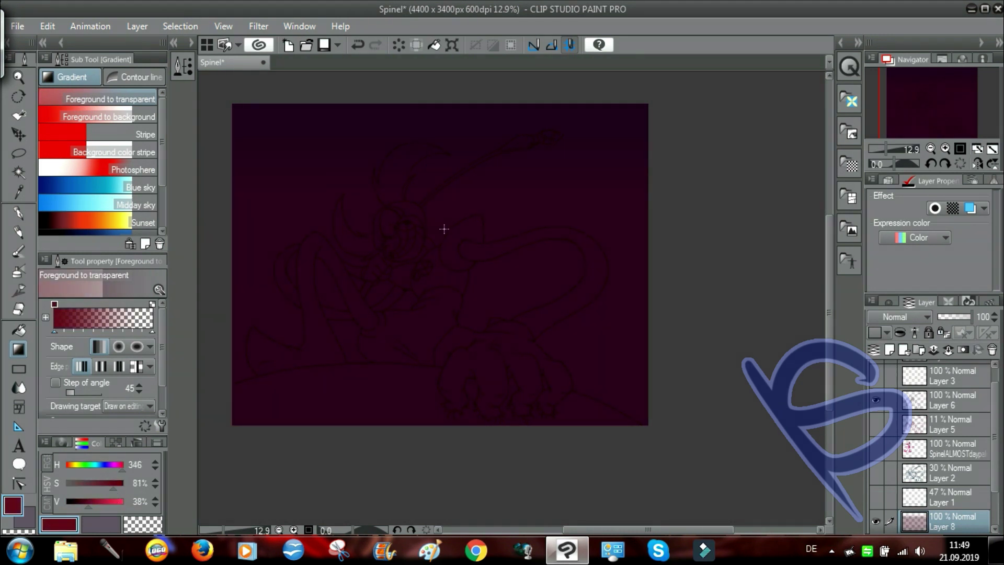
{"action": "left_click_drag", "start_coordinate": [444, 187], "coordinate": [444, 186]}
Add a bright red gradient rising from the canvas's lower part in H 360, S 82, V 56.
{"action": "left_click_drag", "start_coordinate": [121, 470], "coordinate": [124, 470]}
{"action": "left_click", "coordinate": [98, 505]}
{"action": "left_click", "coordinate": [113, 488]}
{"action": "left_click_drag", "start_coordinate": [436, 332], "coordinate": [439, 274]}
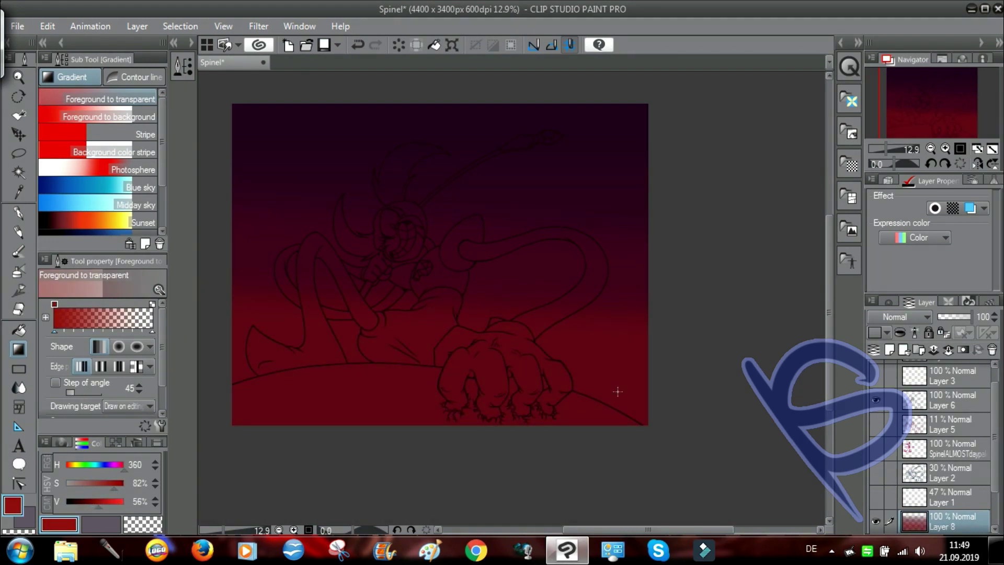
Apply a Gaussian blur of 107.09 to the background gradient layer.
{"action": "left_click", "coordinate": [258, 29]}
{"action": "mouse_move", "coordinate": [366, 84]}
{"action": "left_click", "coordinate": [459, 93]}
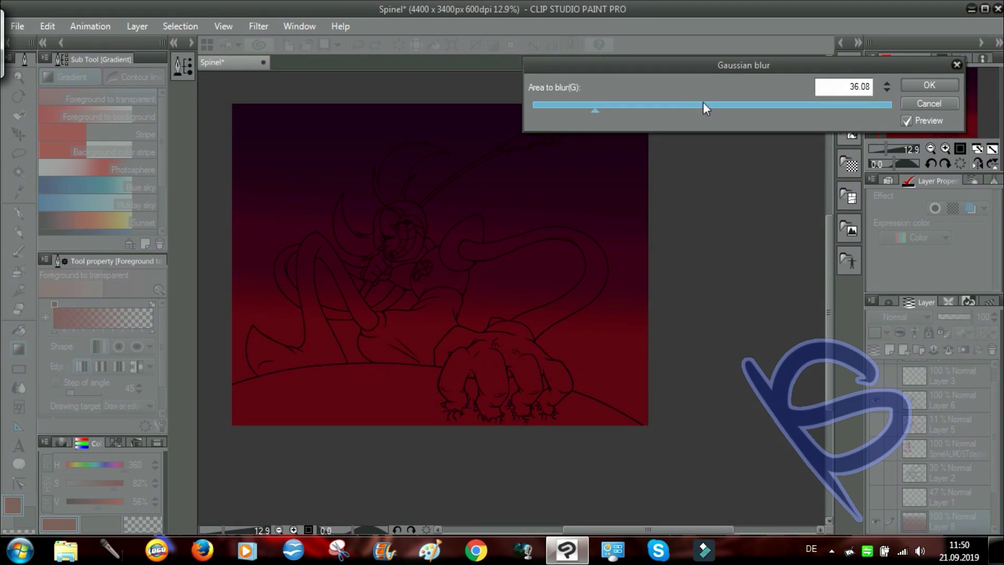
{"action": "left_click_drag", "start_coordinate": [698, 106], "coordinate": [726, 153]}
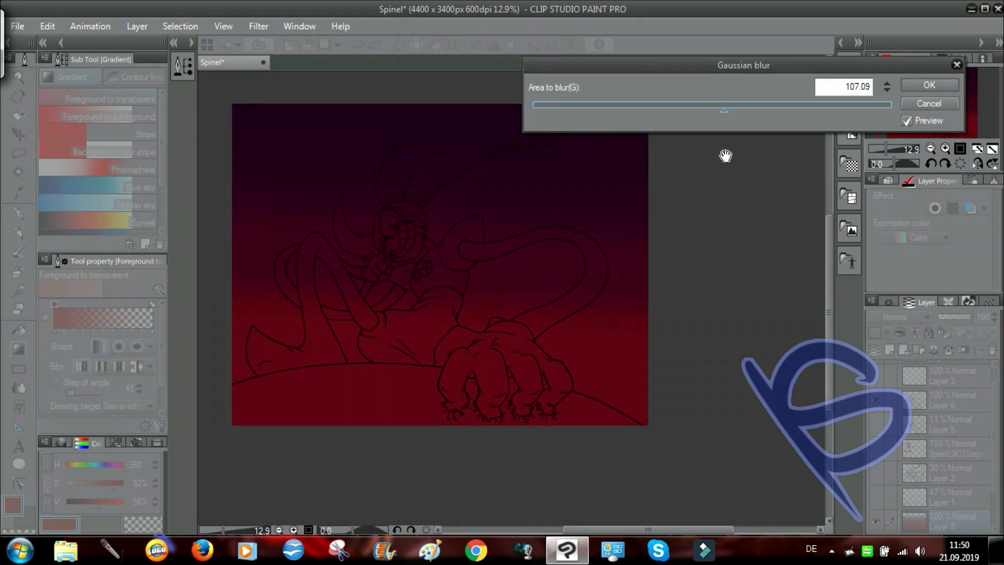
{"action": "left_click", "coordinate": [929, 85]}
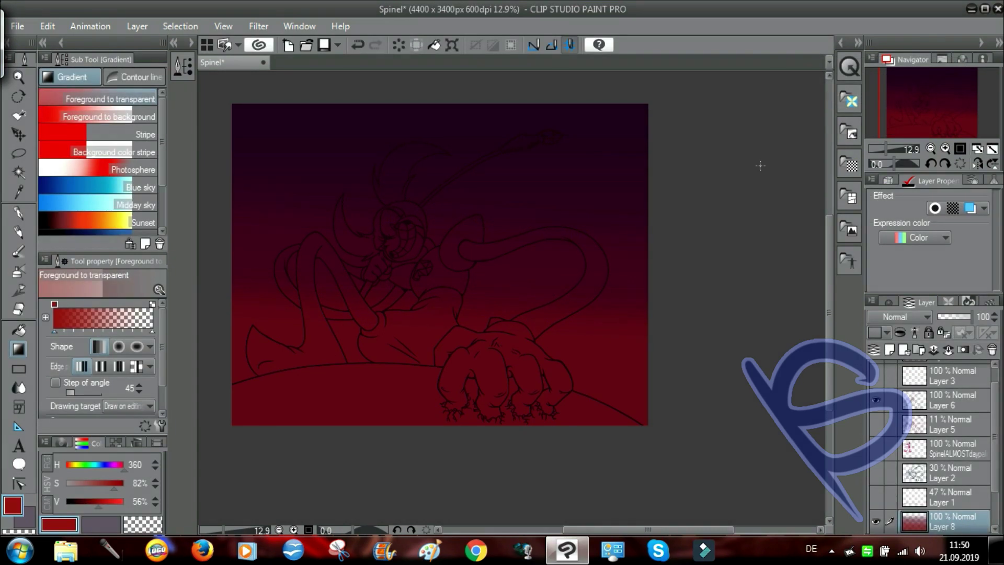
Smooth the gradient with vertical Blend strokes across the canvas at brush size 2000.
{"action": "key", "text": "j"}
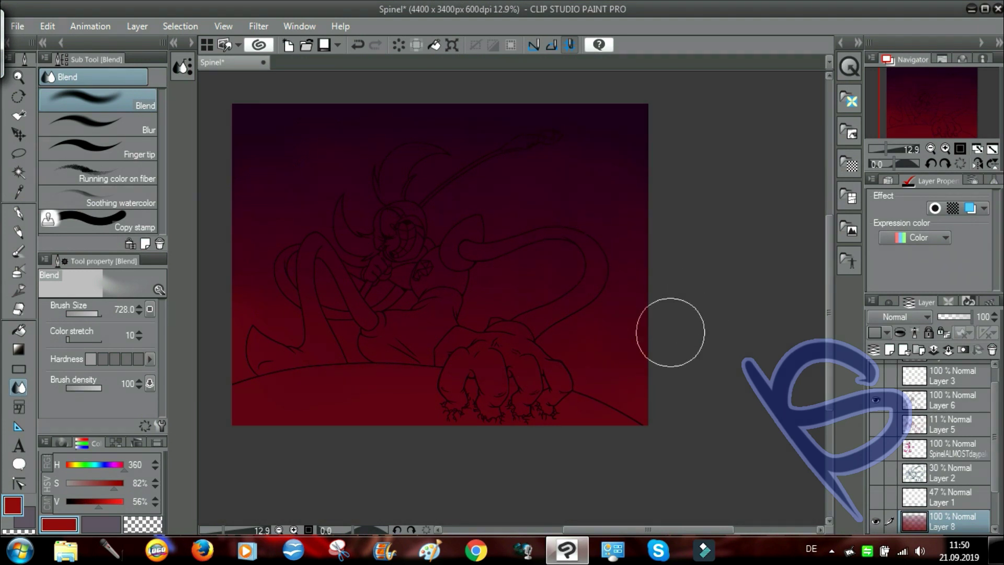
{"action": "left_click", "coordinate": [101, 314]}
{"action": "left_click_drag", "start_coordinate": [619, 403], "coordinate": [613, 131]}
{"action": "left_click_drag", "start_coordinate": [529, 425], "coordinate": [524, 89]}
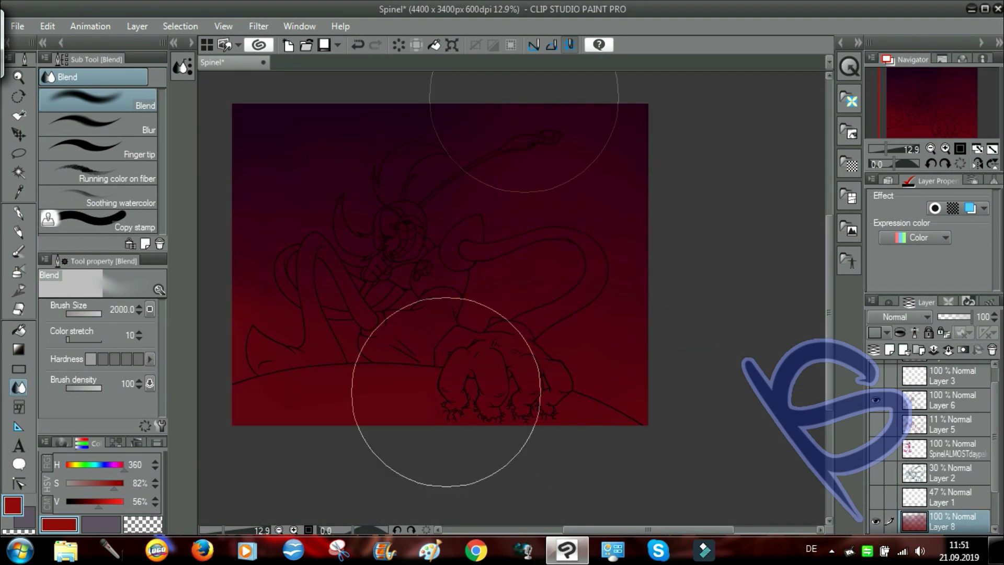
{"action": "left_click_drag", "start_coordinate": [446, 392], "coordinate": [419, 209]}
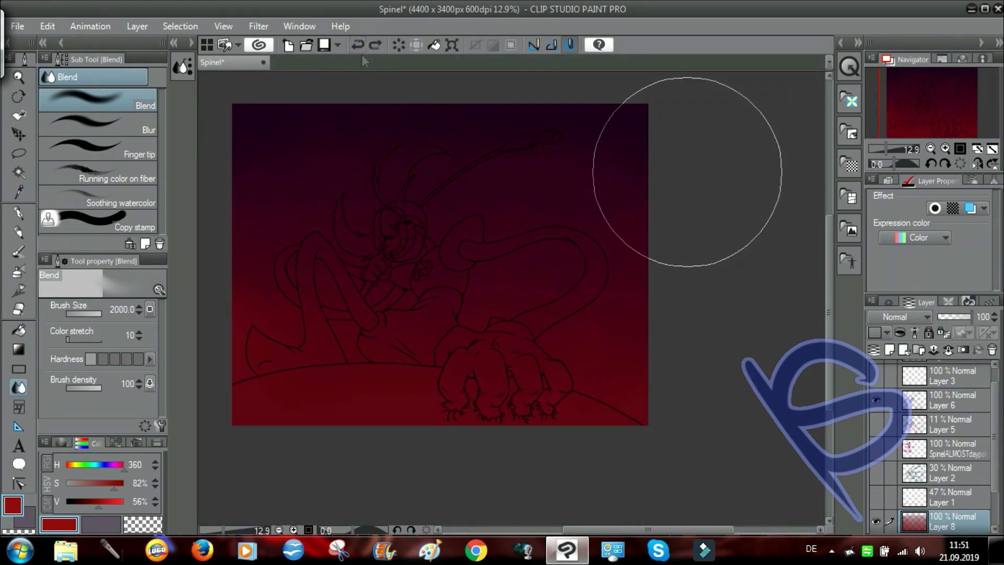
Add a new layer and spray a glow along the canvas's lower edge with the Soft airbrush, size 2000, in H 9, S 67, V 87.
{"action": "left_click", "coordinate": [889, 349]}
{"action": "mouse_move", "coordinate": [98, 502]}
{"action": "left_mouse_down"}
{"action": "mouse_move", "coordinate": [116, 502]}
{"action": "mouse_move", "coordinate": [105, 483]}
{"action": "left_mouse_up"}
{"action": "left_click", "coordinate": [68, 464]}
{"action": "left_click", "coordinate": [19, 271]}
{"action": "left_click", "coordinate": [98, 314]}
{"action": "left_click", "coordinate": [101, 313]}
{"action": "mouse_move", "coordinate": [268, 398]}
{"action": "left_mouse_down"}
{"action": "mouse_move", "coordinate": [625, 399]}
{"action": "mouse_move", "coordinate": [369, 417]}
{"action": "mouse_move", "coordinate": [699, 439]}
{"action": "left_mouse_up"}
Set the glow layer to Add (Glow) at 60% opacity and airbrush the glow across the lower background.
{"action": "left_click", "coordinate": [899, 317]}
{"action": "left_click", "coordinate": [889, 162]}
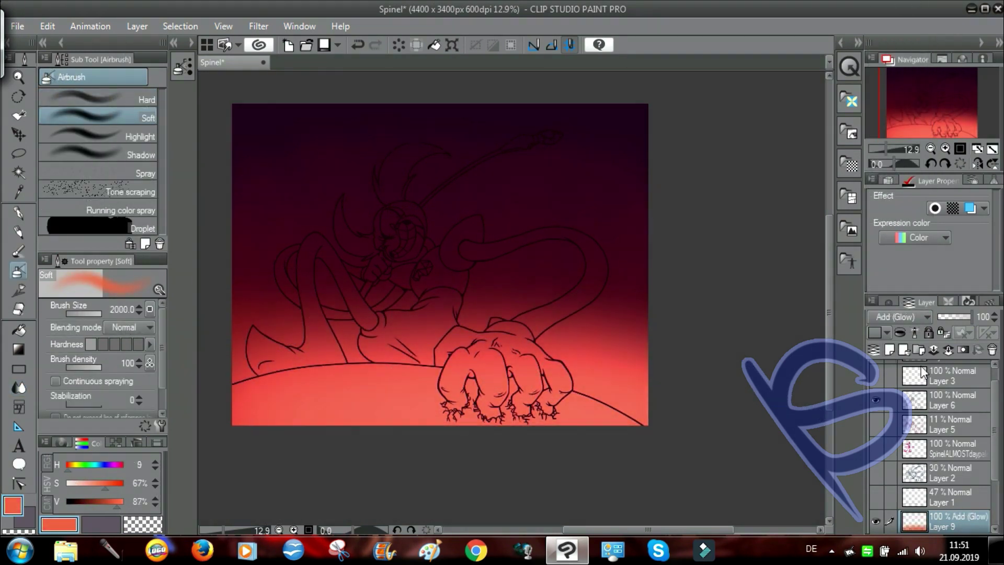
{"action": "left_click_drag", "start_coordinate": [965, 317], "coordinate": [957, 317]}
{"action": "left_click_drag", "start_coordinate": [609, 324], "coordinate": [285, 324]}
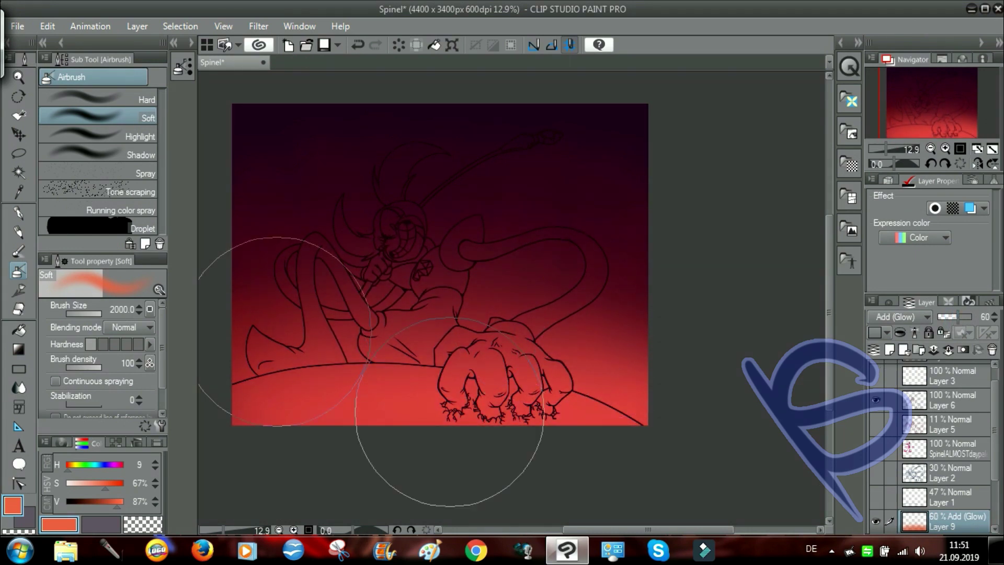
Make the line art on Layer 6 a reference layer and add a new layer beneath it.
{"action": "left_click_drag", "start_coordinate": [995, 460], "coordinate": [995, 454]}
{"action": "left_click", "coordinate": [952, 410]}
{"action": "left_click", "coordinate": [914, 333]}
{"action": "left_click", "coordinate": [952, 434]}
{"action": "left_click", "coordinate": [890, 350]}
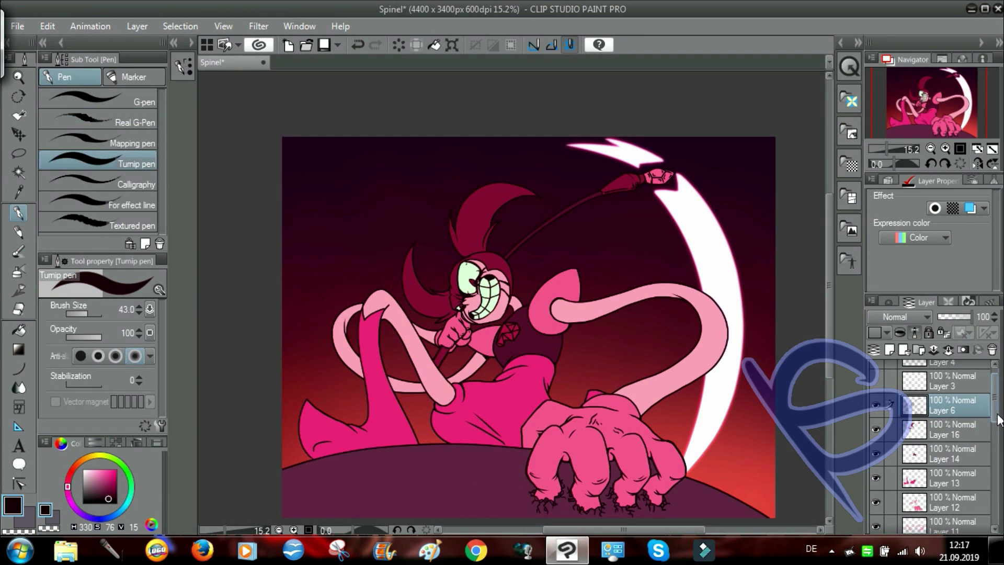
Pick the dark torso color, lock the transparent pixels of Layer 14, and toggle that layer's visibility to check it.
{"action": "key", "text": "w"}
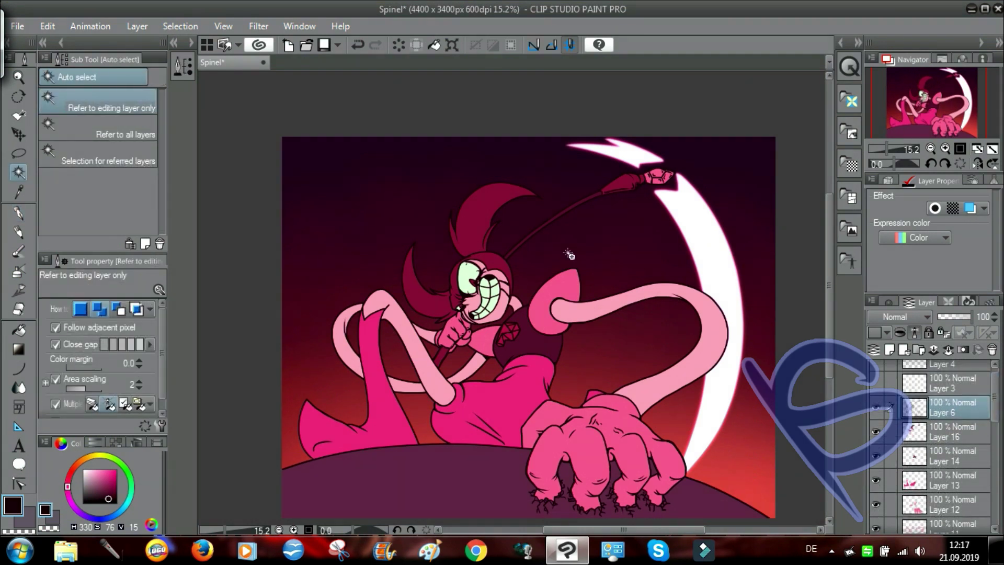
{"action": "key", "text": "ctrl+d"}
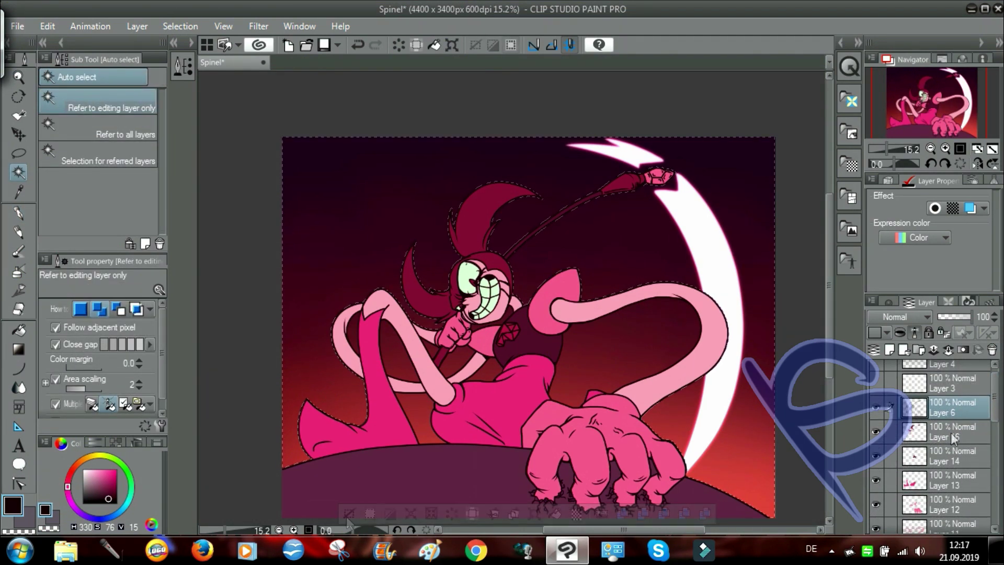
{"action": "left_click", "coordinate": [952, 454]}
{"action": "right_click", "coordinate": [544, 343]}
{"action": "left_click", "coordinate": [944, 332]}
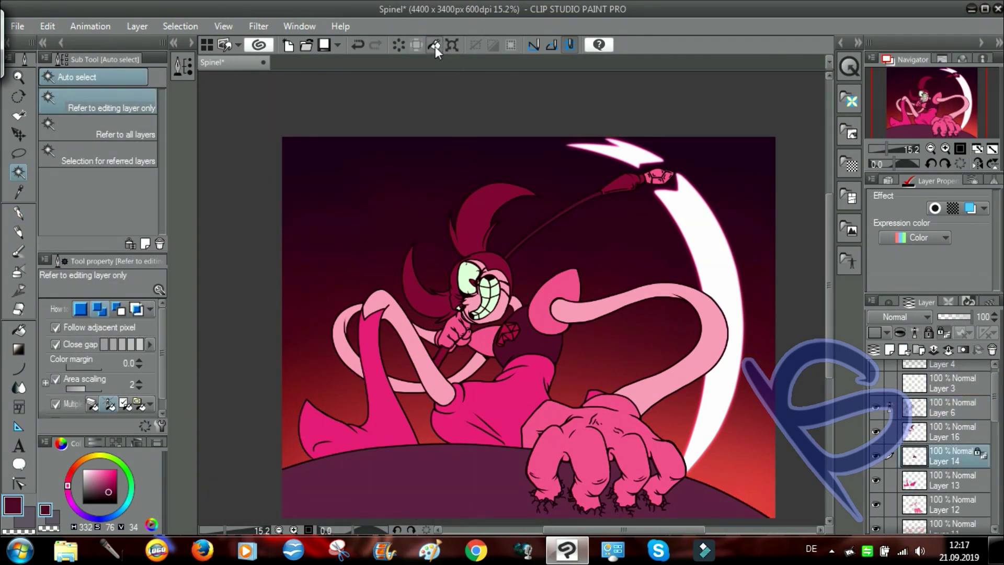
{"action": "left_click", "coordinate": [879, 456]}
{"action": "left_click", "coordinate": [878, 456]}
Auto-select the character and ground silhouette on Layer 19, and add a new layer above Layer 16.
{"action": "left_click", "coordinate": [948, 411]}
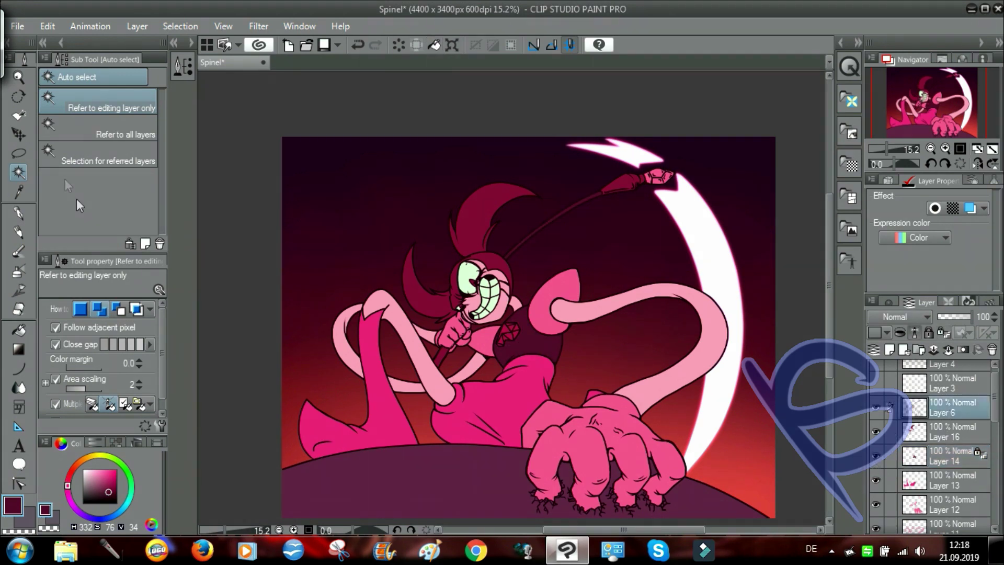
{"action": "left_click_drag", "start_coordinate": [994, 418], "coordinate": [996, 462]}
{"action": "left_click", "coordinate": [549, 411], "text": "ctrl+shift"}
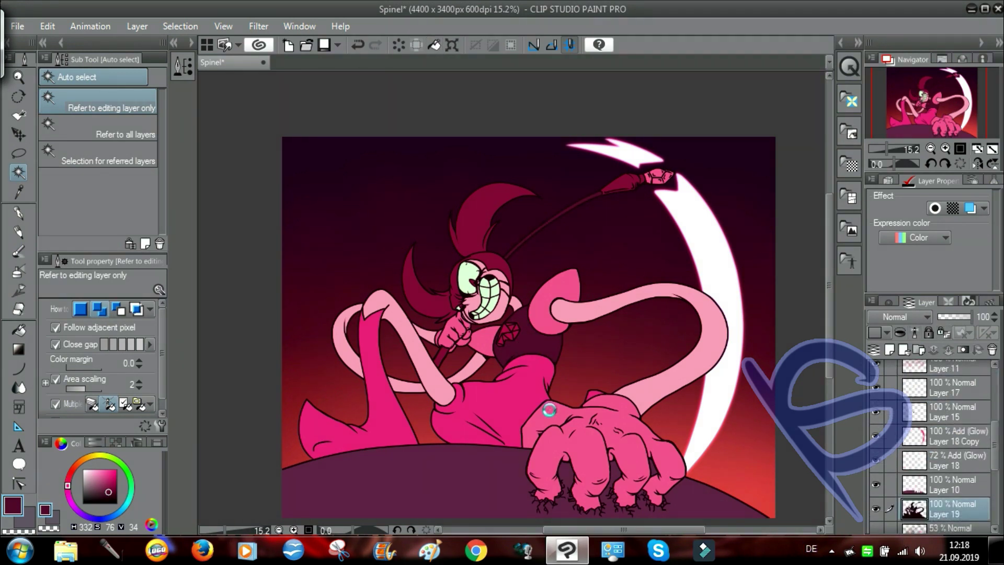
{"action": "left_click", "coordinate": [549, 410]}
{"action": "key", "text": "ctrl+shift+n"}
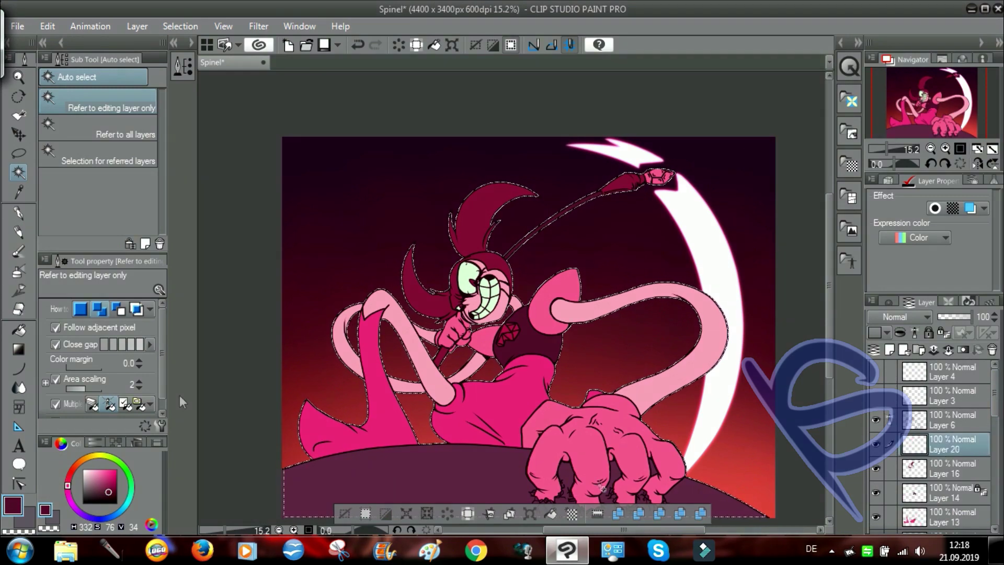
Fill the silhouette selection with dark red, H 346, S 89, V 24, and deselect.
{"action": "left_click", "coordinate": [96, 444]}
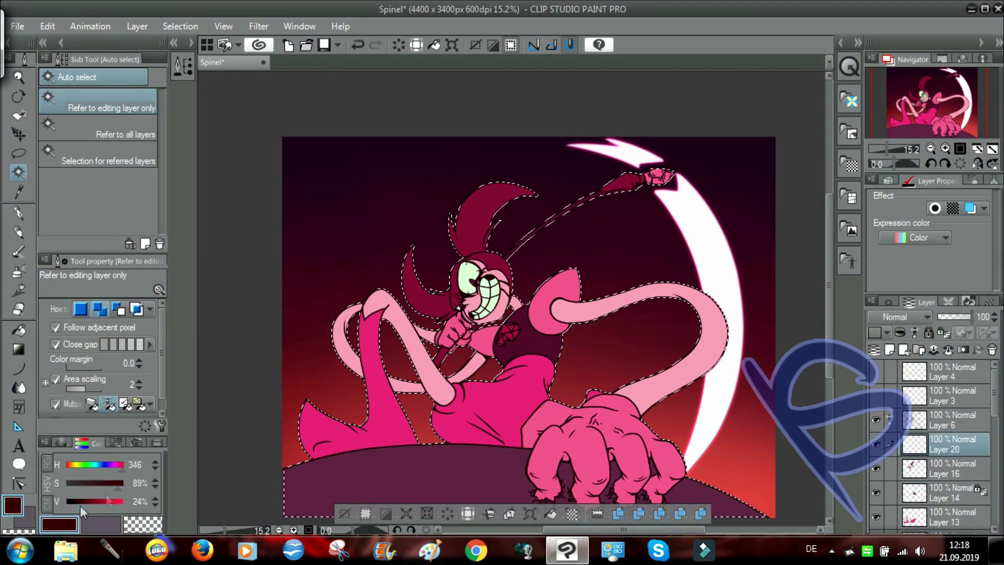
{"action": "left_click", "coordinate": [549, 514]}
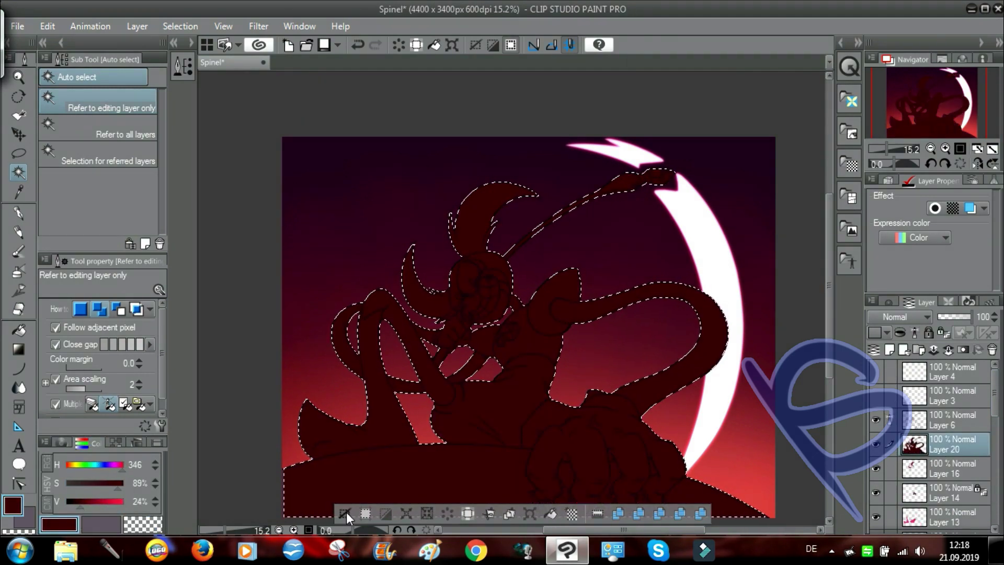
{"action": "left_click", "coordinate": [345, 513]}
Carve a light area out of the dark fill on the upper hair spike with the Hard eraser, undoing unsatisfactory strokes.
{"action": "key", "text": "e"}
{"action": "left_click_drag", "start_coordinate": [830, 314], "coordinate": [830, 283]}
{"action": "left_click_drag", "start_coordinate": [617, 529], "coordinate": [622, 529]}
{"action": "left_click_drag", "start_coordinate": [830, 283], "coordinate": [830, 278]}
{"action": "left_click", "coordinate": [293, 529]}
{"action": "left_click", "coordinate": [293, 530]}
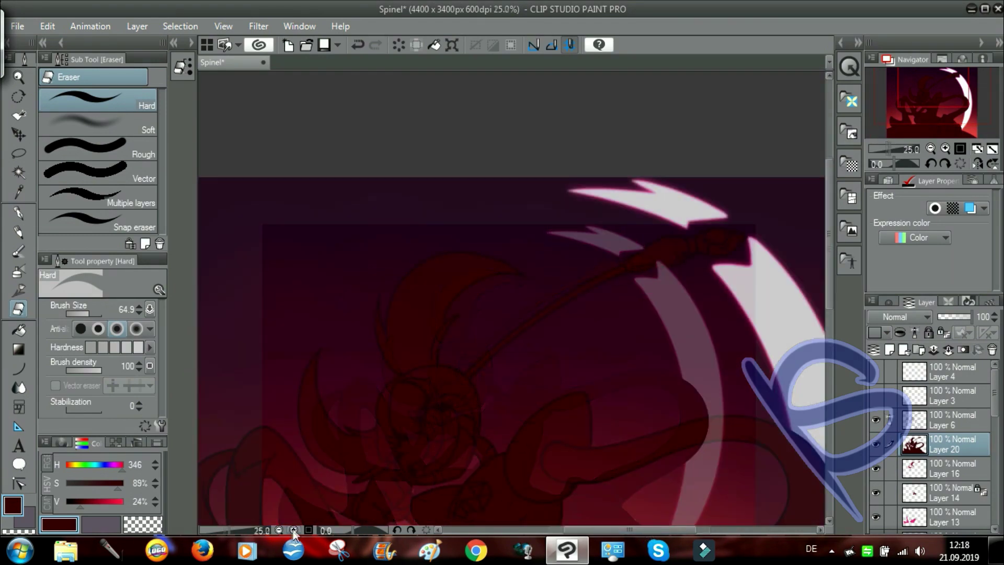
{"action": "mouse_move", "coordinate": [516, 270]}
{"action": "left_mouse_down"}
{"action": "mouse_move", "coordinate": [440, 350]}
{"action": "mouse_move", "coordinate": [434, 337]}
{"action": "mouse_move", "coordinate": [502, 269]}
{"action": "mouse_move", "coordinate": [430, 347]}
{"action": "mouse_move", "coordinate": [437, 314]}
{"action": "mouse_move", "coordinate": [428, 359]}
{"action": "mouse_move", "coordinate": [405, 284]}
{"action": "mouse_move", "coordinate": [500, 262]}
{"action": "left_mouse_up"}
{"action": "key", "text": "ctrl+z"}
{"action": "mouse_move", "coordinate": [494, 263]}
{"action": "left_mouse_down"}
{"action": "mouse_move", "coordinate": [509, 265]}
{"action": "mouse_move", "coordinate": [430, 329]}
{"action": "mouse_move", "coordinate": [420, 360]}
{"action": "left_mouse_up"}
{"action": "left_click", "coordinate": [358, 45]}
Refine the upper hair spike's light area with the Turnip pen, and erase a thin highlight along the lower spike.
{"action": "left_click", "coordinate": [19, 213]}
{"action": "left_click_drag", "start_coordinate": [410, 320], "coordinate": [428, 353]}
{"action": "left_click", "coordinate": [19, 309]}
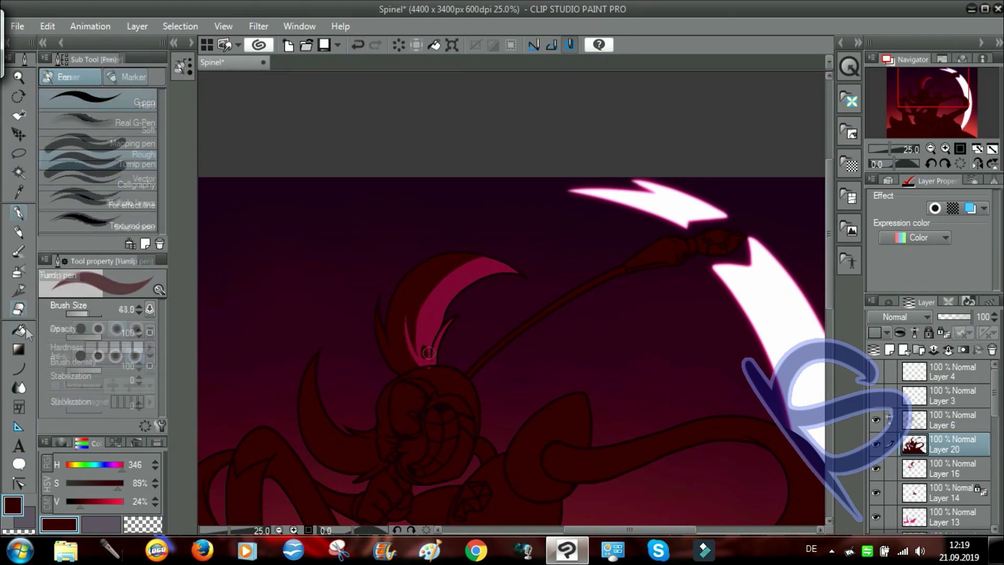
{"action": "key", "text": "e"}
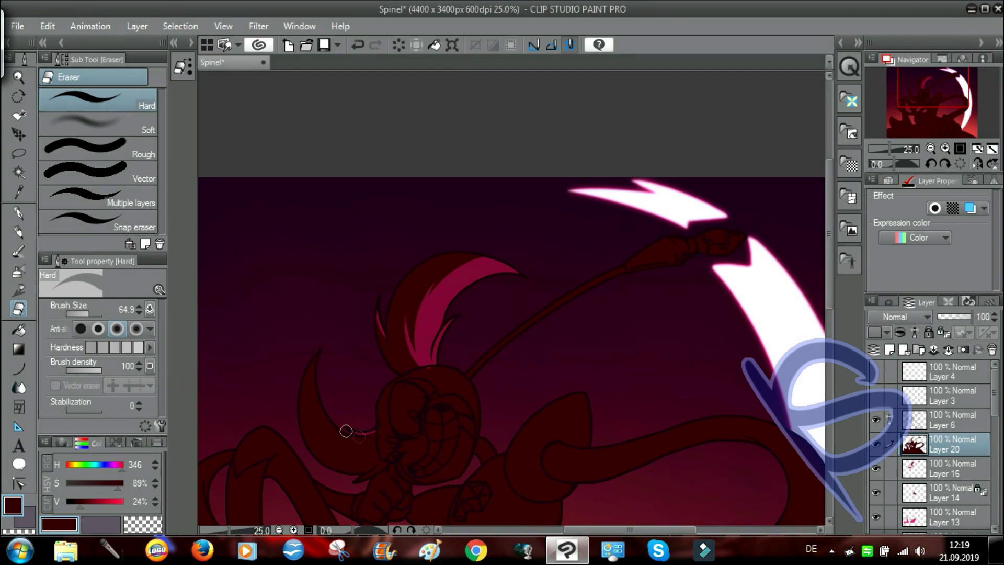
{"action": "left_click_drag", "start_coordinate": [346, 431], "coordinate": [314, 360]}
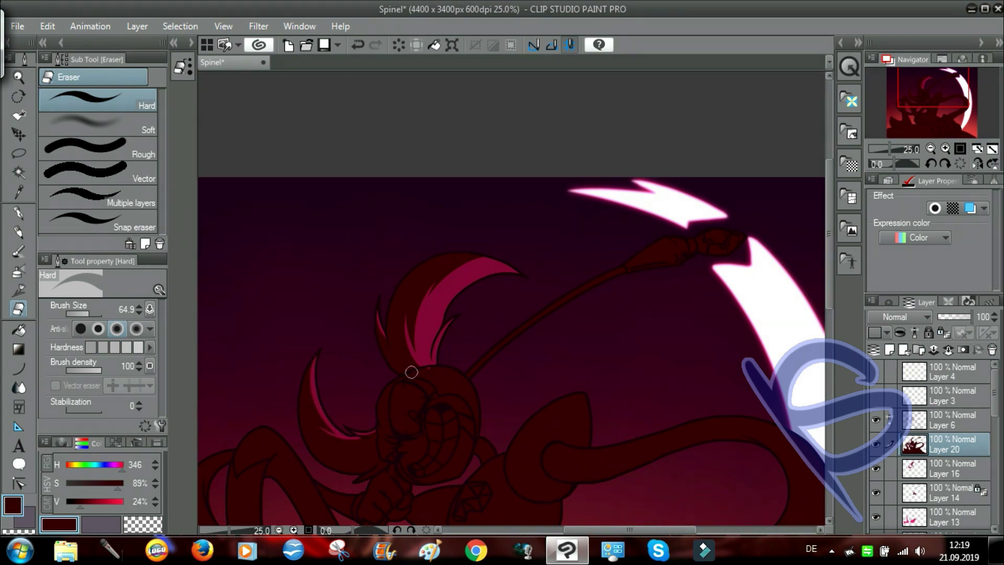
Erase the dark fill along the face's edge and over the eye with the Hard eraser.
{"action": "mouse_move", "coordinate": [424, 407]}
{"action": "left_mouse_down"}
{"action": "mouse_move", "coordinate": [456, 396]}
{"action": "mouse_move", "coordinate": [470, 419]}
{"action": "mouse_move", "coordinate": [456, 399]}
{"action": "mouse_move", "coordinate": [462, 453]}
{"action": "left_mouse_up"}
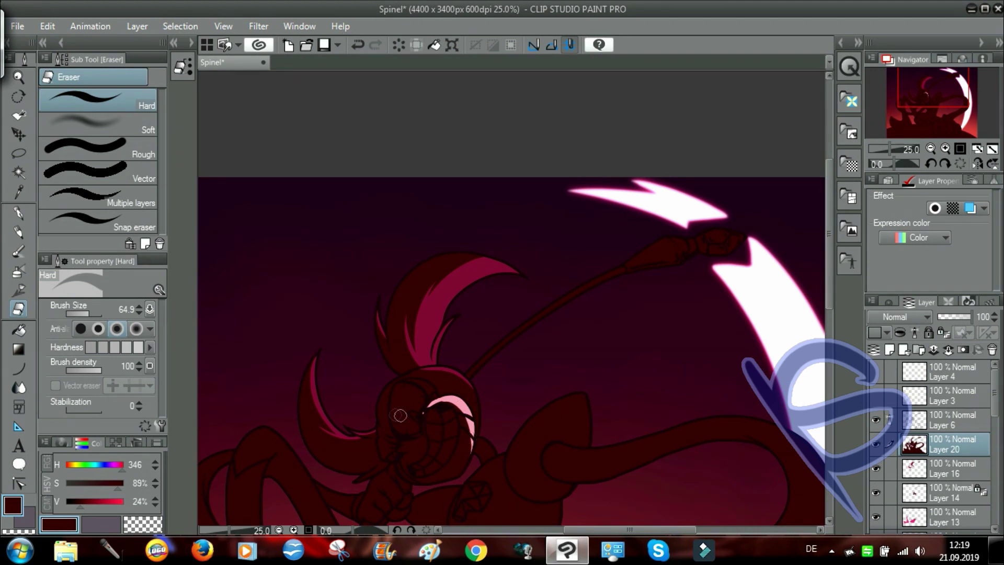
{"action": "mouse_move", "coordinate": [400, 416]}
{"action": "left_mouse_down"}
{"action": "mouse_move", "coordinate": [419, 401]}
{"action": "mouse_move", "coordinate": [413, 390]}
{"action": "mouse_move", "coordinate": [404, 408]}
{"action": "mouse_move", "coordinate": [420, 401]}
{"action": "mouse_move", "coordinate": [391, 428]}
{"action": "mouse_move", "coordinate": [385, 415]}
{"action": "left_mouse_up"}
{"action": "key", "text": "ctrl+z"}
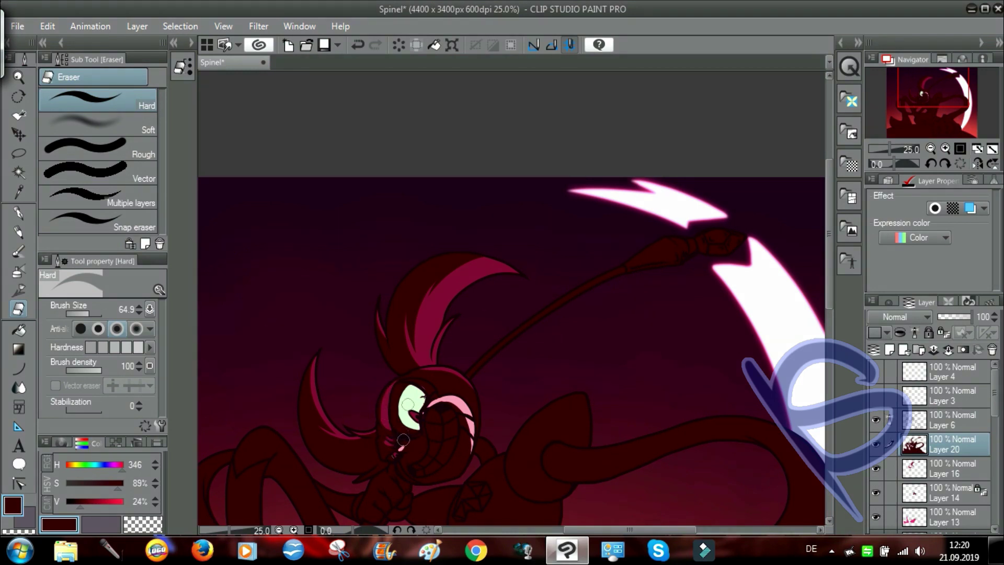
{"action": "key", "text": "p"}
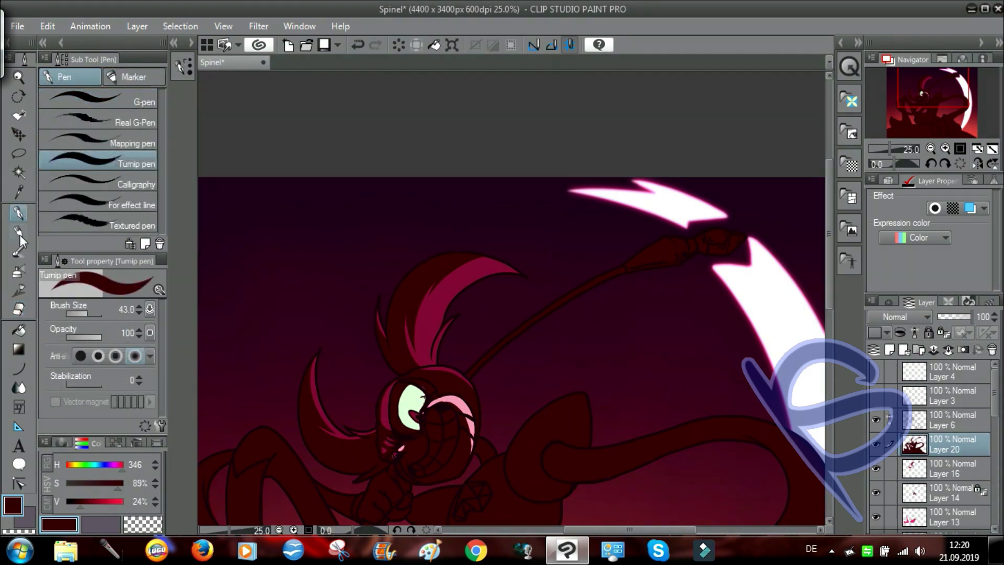
{"action": "left_click", "coordinate": [18, 309]}
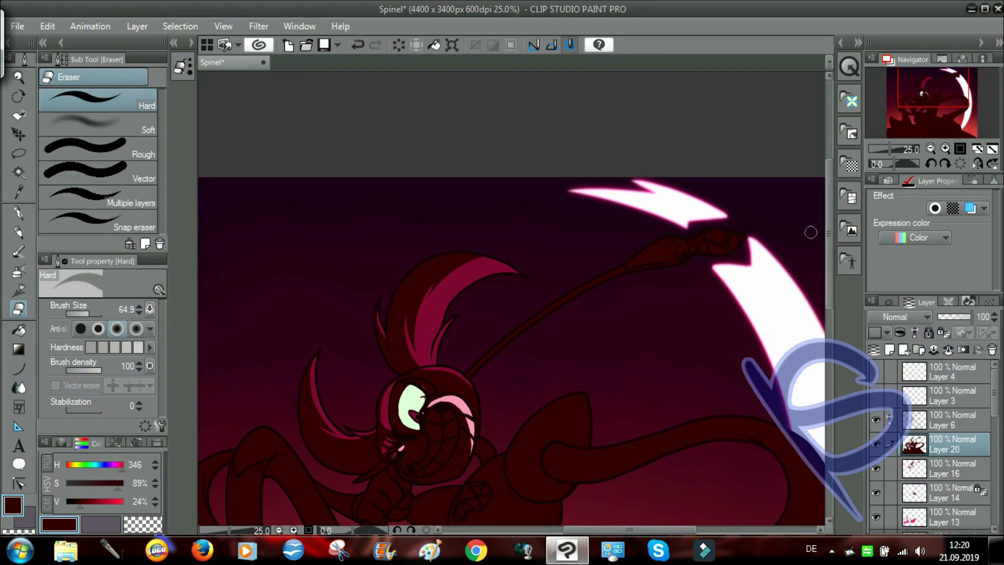
Erase the dark fill over the teeth, and undo the last erasure beside the mouth.
{"action": "scroll", "coordinate": [810, 232], "scroll_direction": "down", "scroll_amount": 1}
{"action": "mouse_move", "coordinate": [432, 385]}
{"action": "left_mouse_down"}
{"action": "mouse_move", "coordinate": [429, 425]}
{"action": "mouse_move", "coordinate": [437, 406]}
{"action": "mouse_move", "coordinate": [435, 385]}
{"action": "mouse_move", "coordinate": [426, 433]}
{"action": "mouse_move", "coordinate": [445, 382]}
{"action": "mouse_move", "coordinate": [430, 432]}
{"action": "mouse_move", "coordinate": [452, 392]}
{"action": "left_mouse_up"}
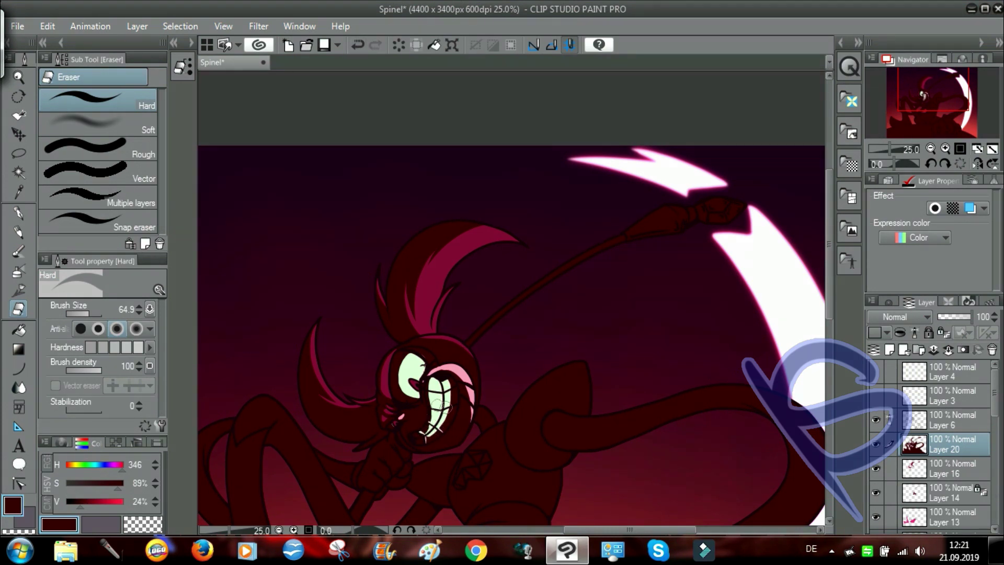
{"action": "left_click", "coordinate": [18, 213]}
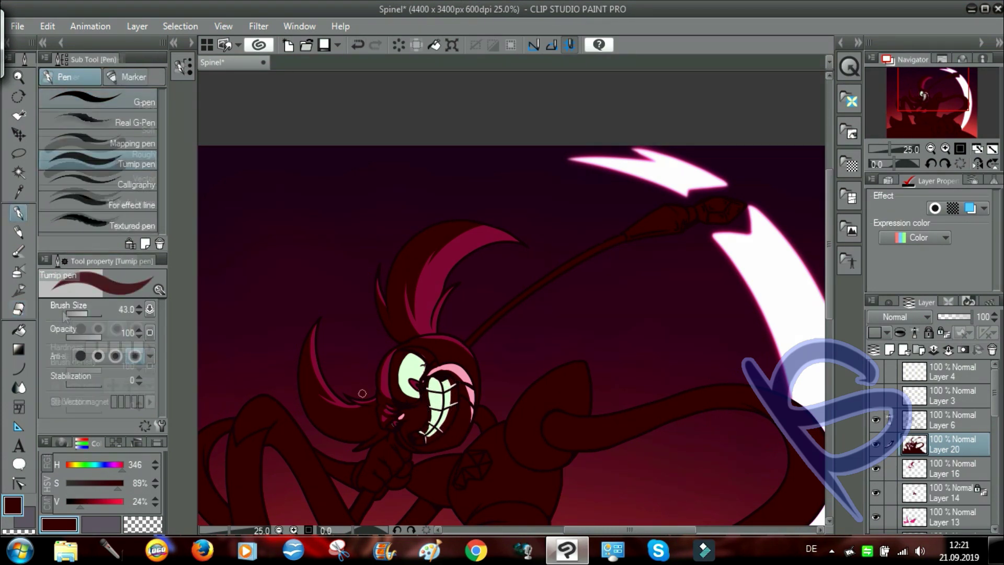
{"action": "left_click", "coordinate": [19, 309]}
{"action": "left_click_drag", "start_coordinate": [403, 435], "coordinate": [402, 430]}
{"action": "left_click", "coordinate": [357, 45]}
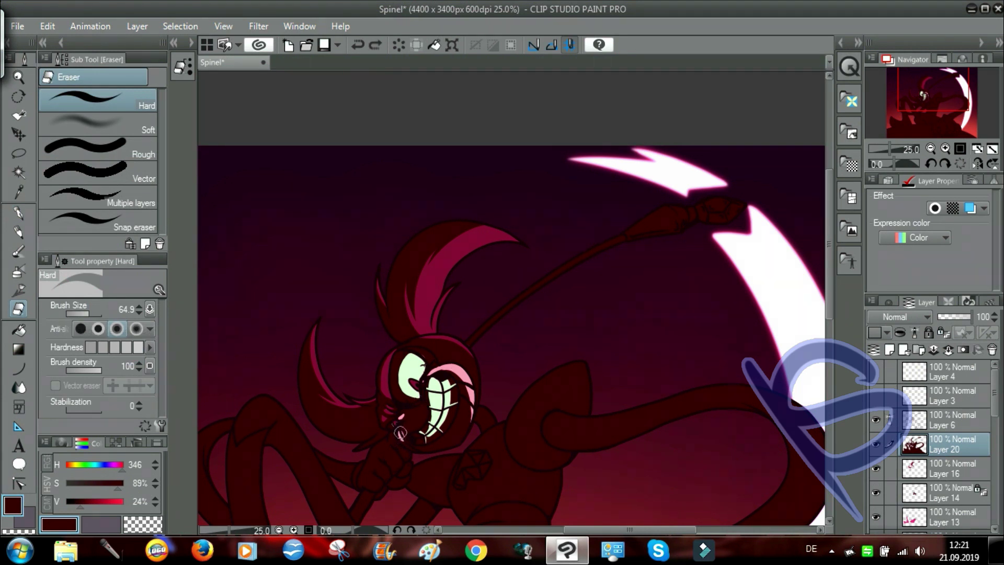
Erase highlights beside the neck and on the raised rod and its head, undoing the last rod stroke.
{"action": "left_click_drag", "start_coordinate": [482, 410], "coordinate": [494, 426]}
{"action": "mouse_move", "coordinate": [670, 209]}
{"action": "left_mouse_down"}
{"action": "mouse_move", "coordinate": [685, 224]}
{"action": "mouse_move", "coordinate": [713, 202]}
{"action": "mouse_move", "coordinate": [698, 205]}
{"action": "mouse_move", "coordinate": [717, 218]}
{"action": "mouse_move", "coordinate": [737, 194]}
{"action": "left_mouse_up"}
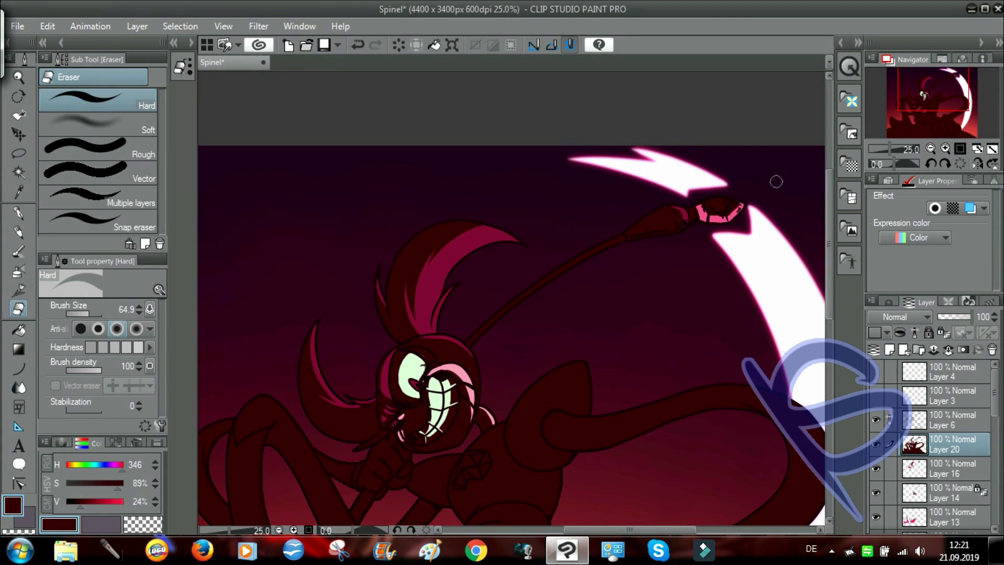
{"action": "left_click_drag", "start_coordinate": [619, 239], "coordinate": [506, 311]}
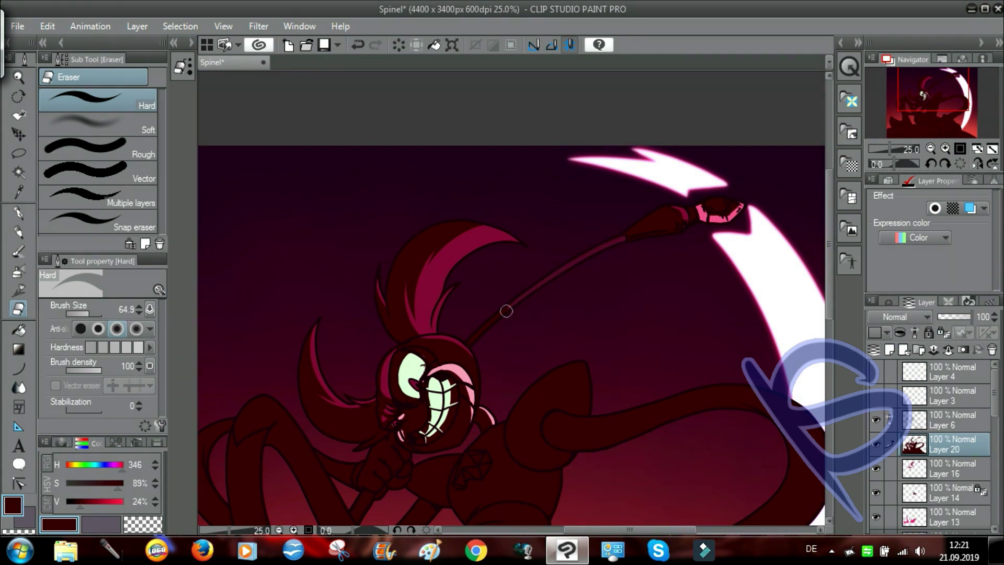
{"action": "left_click", "coordinate": [355, 42]}
{"action": "left_click", "coordinate": [20, 212]}
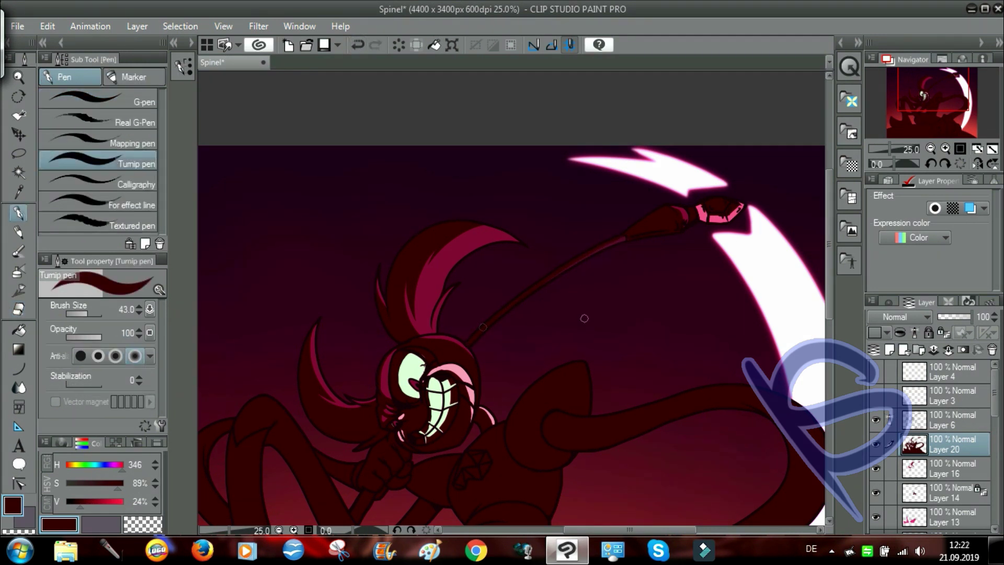
{"action": "left_click", "coordinate": [19, 308]}
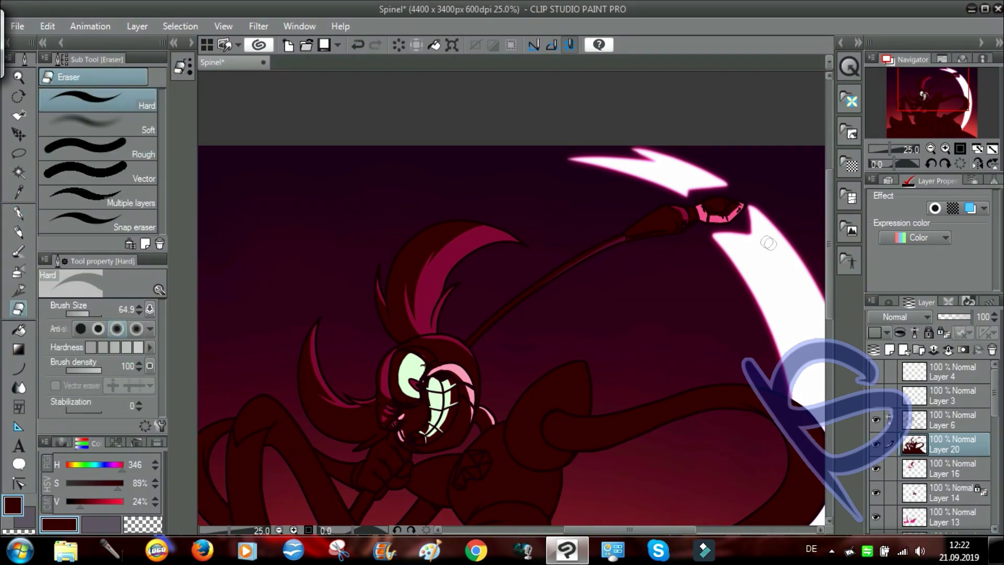
Touch up the light areas on the rod's head and the forehead with the Turnip pen and Hard eraser.
{"action": "left_click_drag", "start_coordinate": [829, 243], "coordinate": [829, 265]}
{"action": "left_click", "coordinate": [19, 213]}
{"action": "key", "text": "e"}
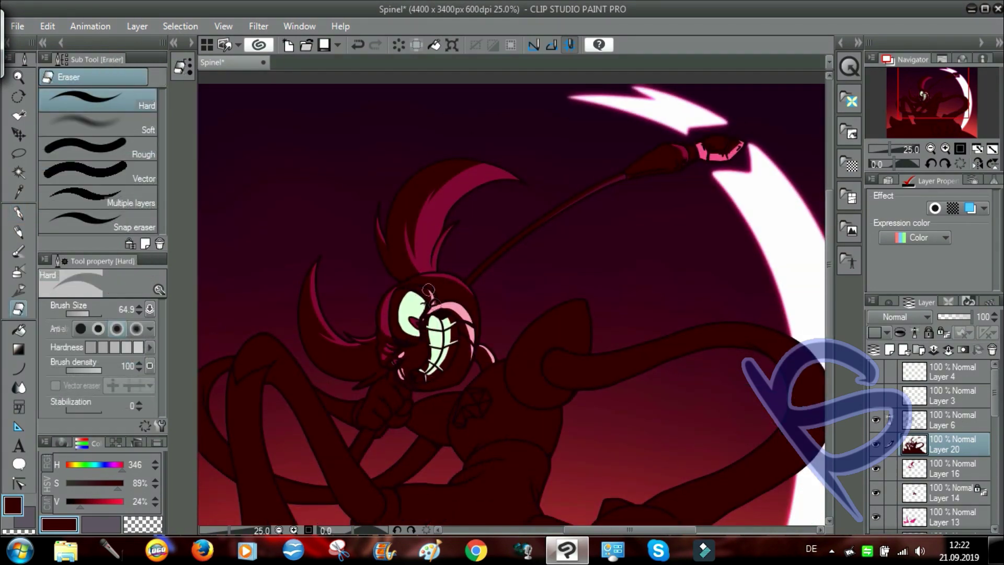
Erase the dark shading on Layer 20 along the shoulder puff's upper edge, the collar and the side of the torso for rim highlights.
{"action": "left_click", "coordinate": [357, 45]}
{"action": "mouse_move", "coordinate": [509, 352]}
{"action": "left_mouse_down"}
{"action": "mouse_move", "coordinate": [563, 318]}
{"action": "mouse_move", "coordinate": [505, 369]}
{"action": "mouse_move", "coordinate": [522, 341]}
{"action": "mouse_move", "coordinate": [591, 333]}
{"action": "mouse_move", "coordinate": [571, 303]}
{"action": "mouse_move", "coordinate": [579, 312]}
{"action": "mouse_move", "coordinate": [504, 370]}
{"action": "mouse_move", "coordinate": [571, 317]}
{"action": "left_mouse_up"}
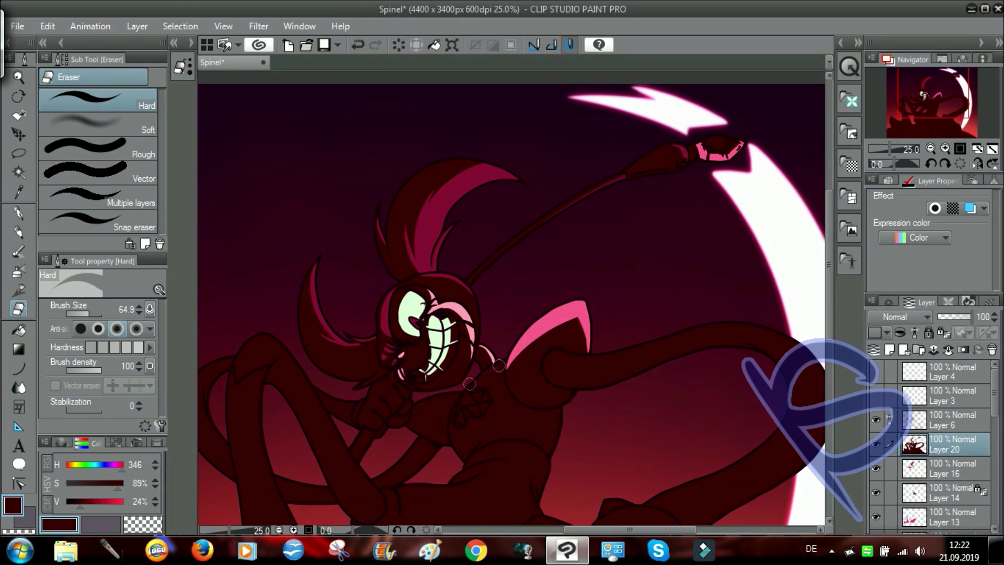
{"action": "left_click_drag", "start_coordinate": [470, 383], "coordinate": [492, 368]}
{"action": "left_click_drag", "start_coordinate": [554, 410], "coordinate": [557, 440]}
{"action": "left_click_drag", "start_coordinate": [557, 413], "coordinate": [573, 392]}
Erase the shading along the outer edge of the long curved arm to reveal a continuous light rim down to the wrist.
{"action": "left_click_drag", "start_coordinate": [630, 530], "coordinate": [653, 530]}
{"action": "left_click_drag", "start_coordinate": [500, 350], "coordinate": [715, 443]}
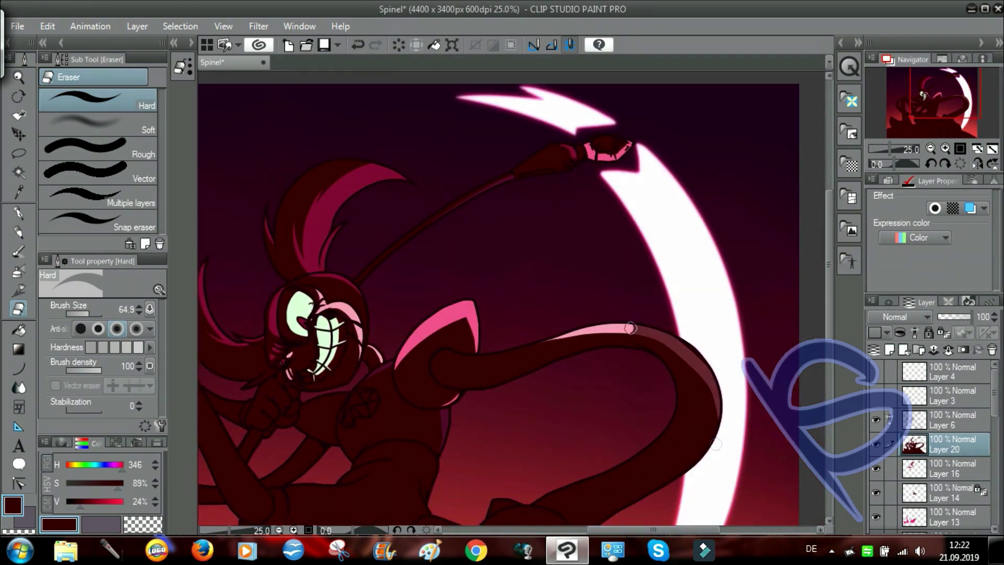
{"action": "left_click_drag", "start_coordinate": [630, 328], "coordinate": [700, 450]}
{"action": "scroll", "coordinate": [602, 392], "scroll_direction": "down", "scroll_amount": 5}
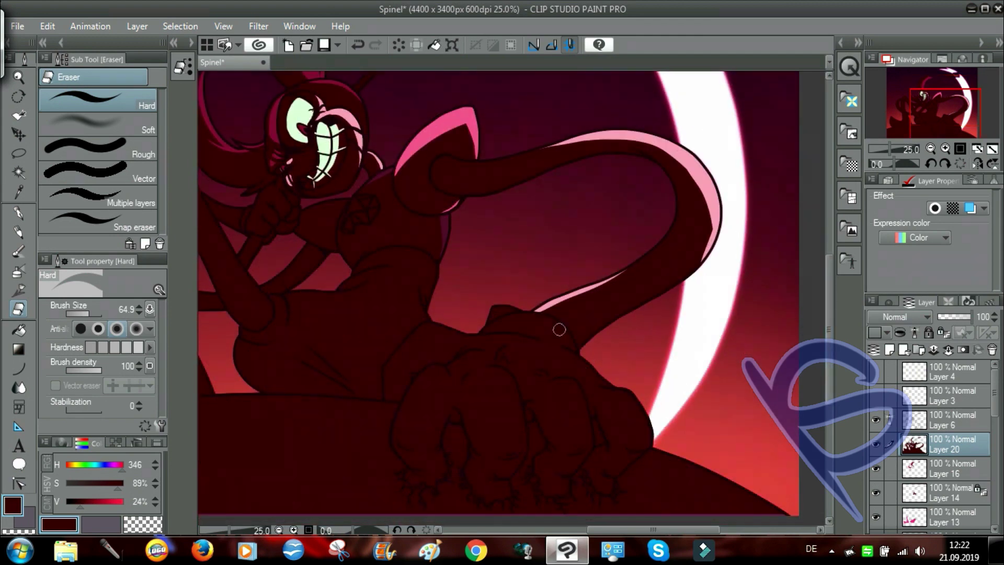
Erase highlight strips into the shading on the big glove's cuff, knuckles and the edges of the fingers.
{"action": "mouse_move", "coordinate": [559, 329]}
{"action": "left_mouse_down"}
{"action": "mouse_move", "coordinate": [575, 348]}
{"action": "mouse_move", "coordinate": [562, 326]}
{"action": "left_mouse_up"}
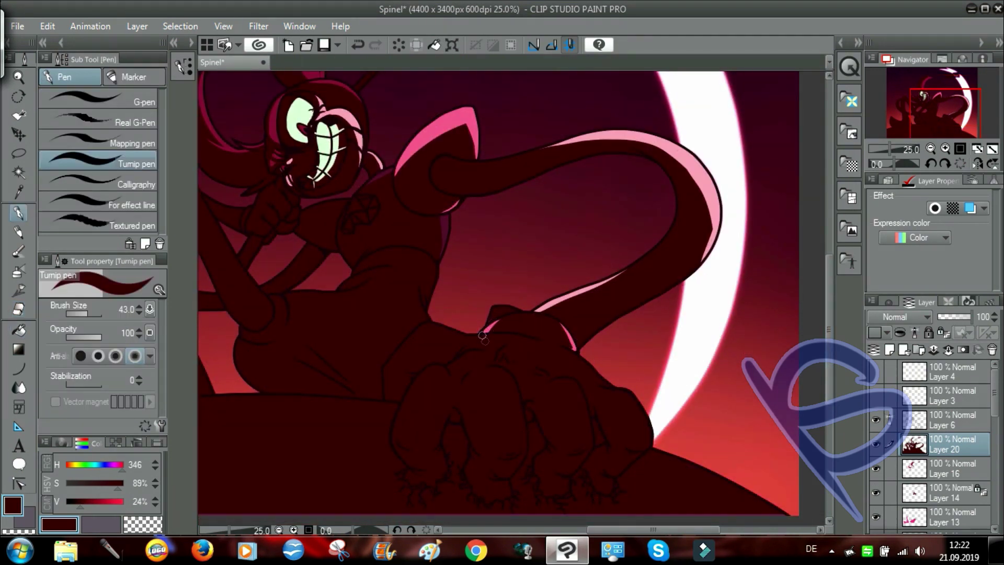
{"action": "left_click_drag", "start_coordinate": [496, 312], "coordinate": [509, 310]}
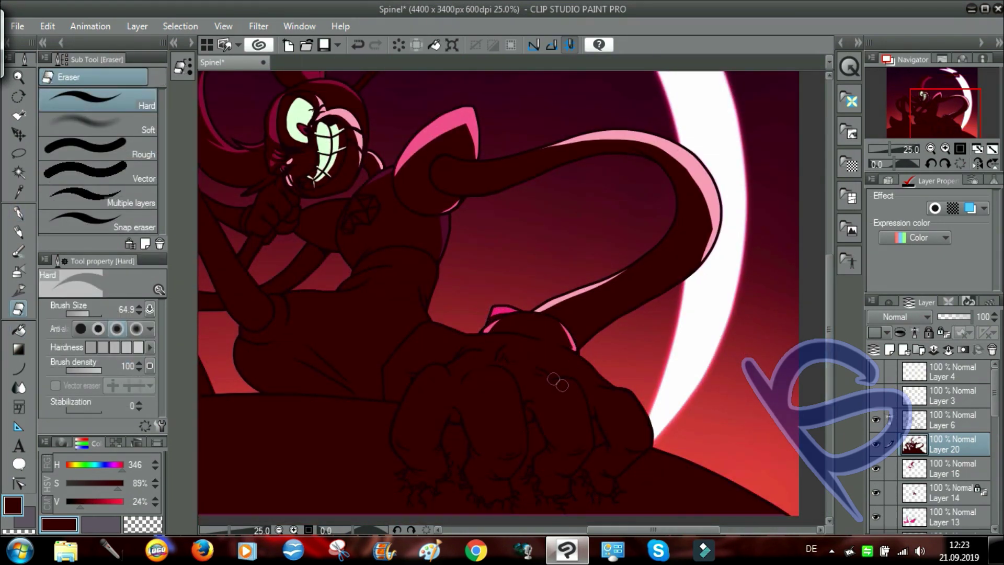
{"action": "mouse_move", "coordinate": [558, 381]}
{"action": "left_mouse_down"}
{"action": "mouse_move", "coordinate": [590, 446]}
{"action": "mouse_move", "coordinate": [571, 472]}
{"action": "mouse_move", "coordinate": [575, 392]}
{"action": "mouse_move", "coordinate": [573, 471]}
{"action": "left_mouse_up"}
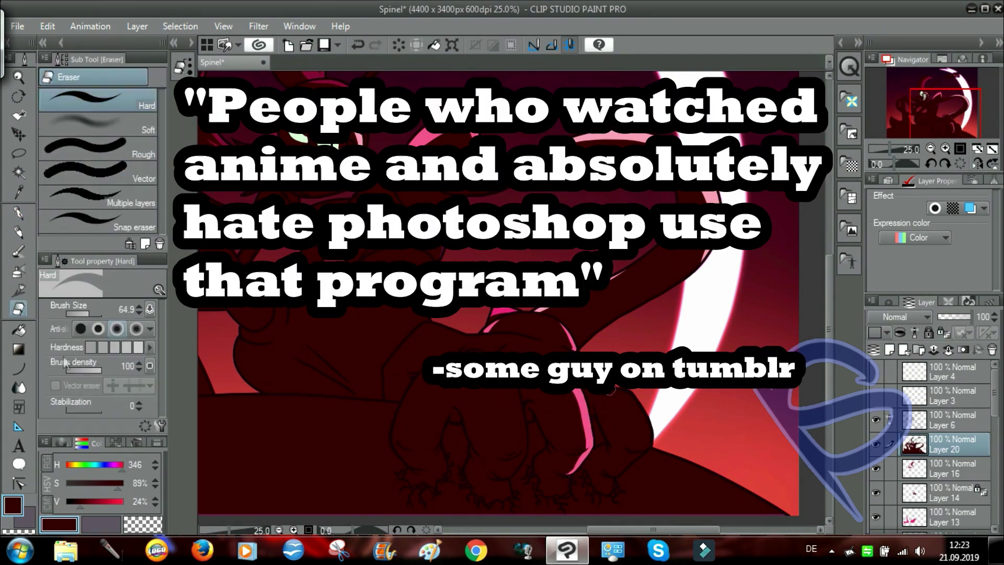
{"action": "left_click_drag", "start_coordinate": [609, 391], "coordinate": [648, 431]}
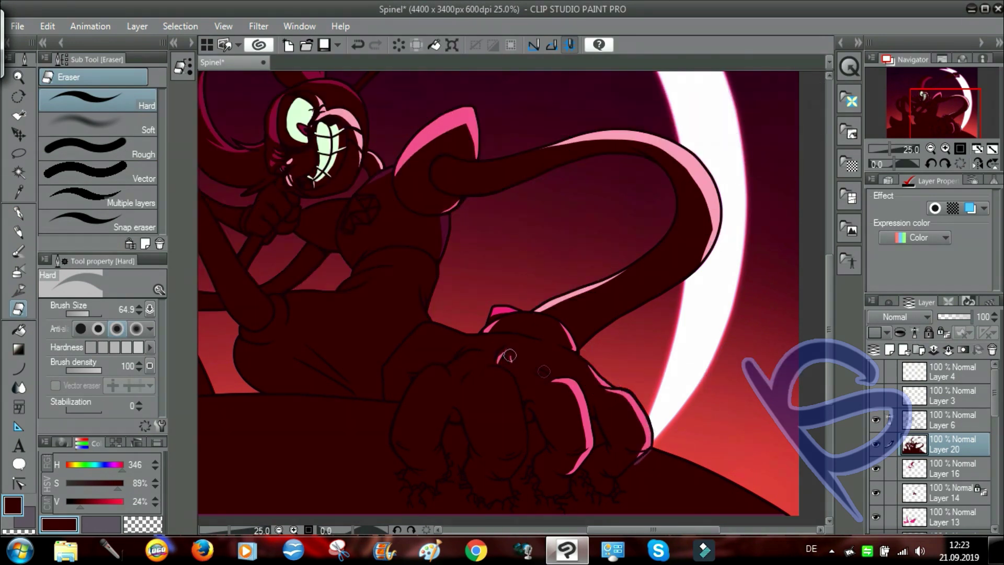
{"action": "mouse_move", "coordinate": [465, 332]}
{"action": "left_mouse_down"}
{"action": "mouse_move", "coordinate": [445, 371]}
{"action": "mouse_move", "coordinate": [420, 372]}
{"action": "mouse_move", "coordinate": [441, 369]}
{"action": "mouse_move", "coordinate": [452, 381]}
{"action": "mouse_move", "coordinate": [451, 370]}
{"action": "mouse_move", "coordinate": [504, 371]}
{"action": "mouse_move", "coordinate": [531, 441]}
{"action": "left_mouse_up"}
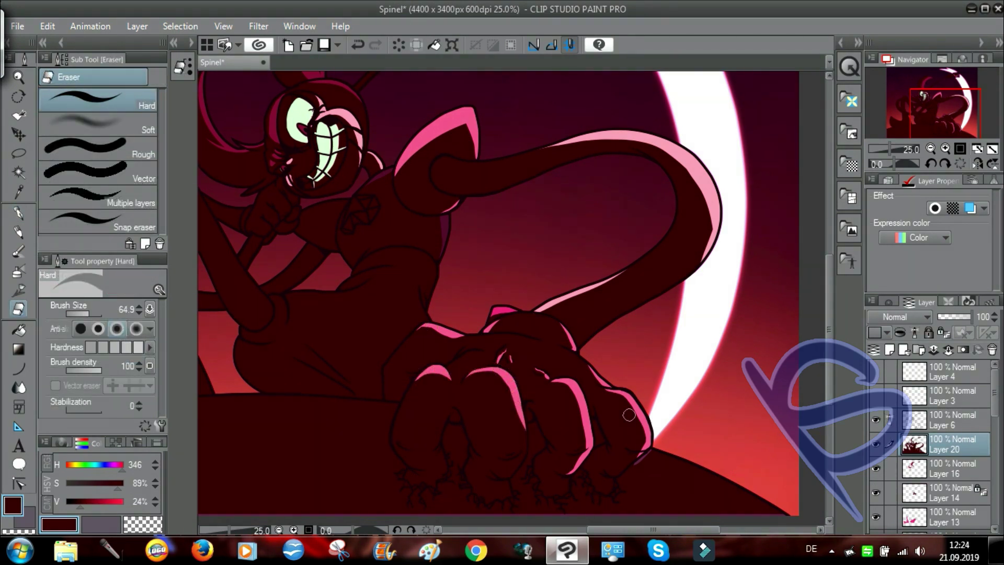
Erase the shading along the ground's edge beside the big hand and on the lower edges of its fingers.
{"action": "key", "text": "p"}
{"action": "key", "text": "e"}
{"action": "mouse_move", "coordinate": [648, 451]}
{"action": "left_mouse_down"}
{"action": "mouse_move", "coordinate": [743, 511]}
{"action": "mouse_move", "coordinate": [750, 500]}
{"action": "mouse_move", "coordinate": [786, 517]}
{"action": "left_mouse_up"}
{"action": "left_click_drag", "start_coordinate": [506, 496], "coordinate": [523, 457]}
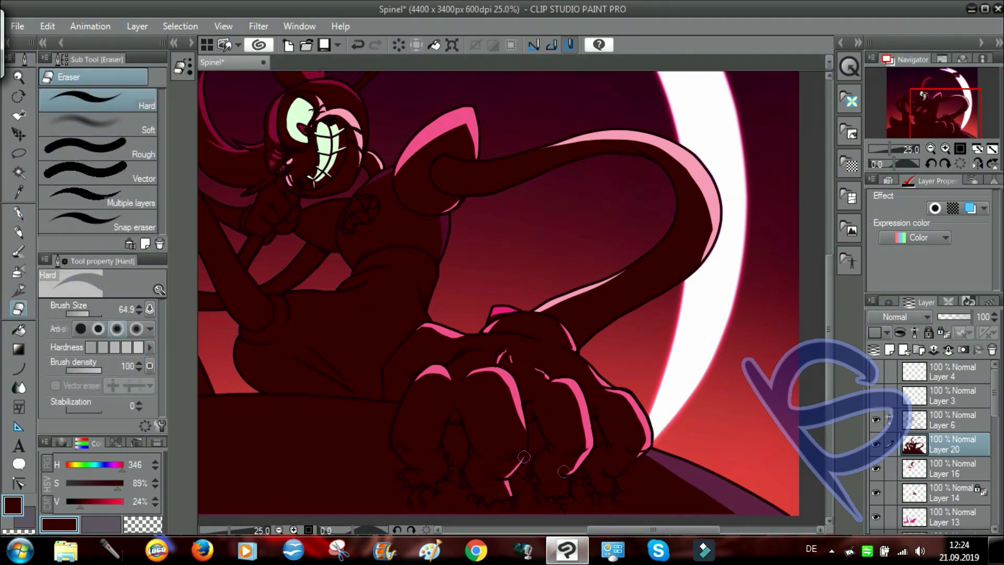
{"action": "left_click_drag", "start_coordinate": [440, 445], "coordinate": [447, 470]}
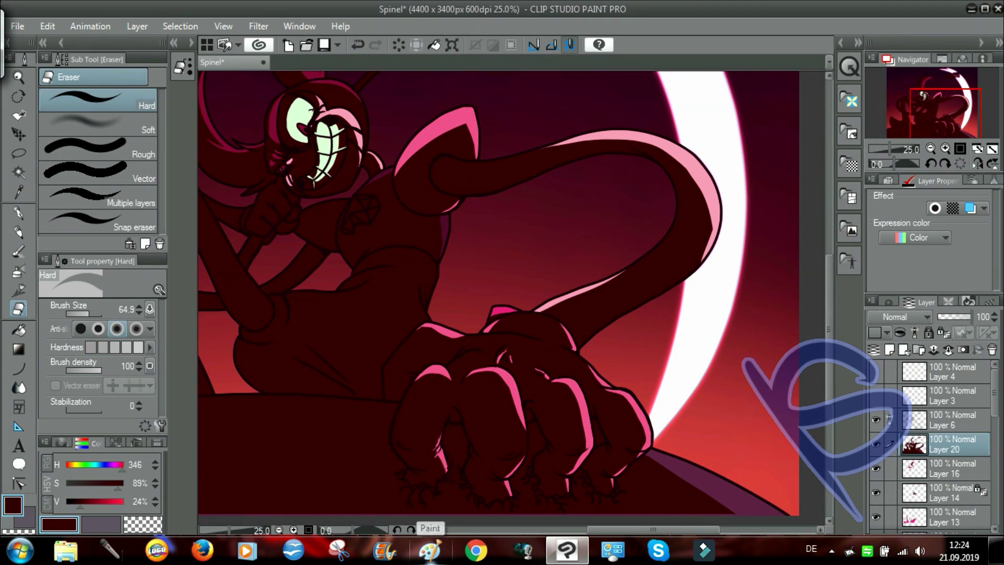
{"action": "key", "text": "p"}
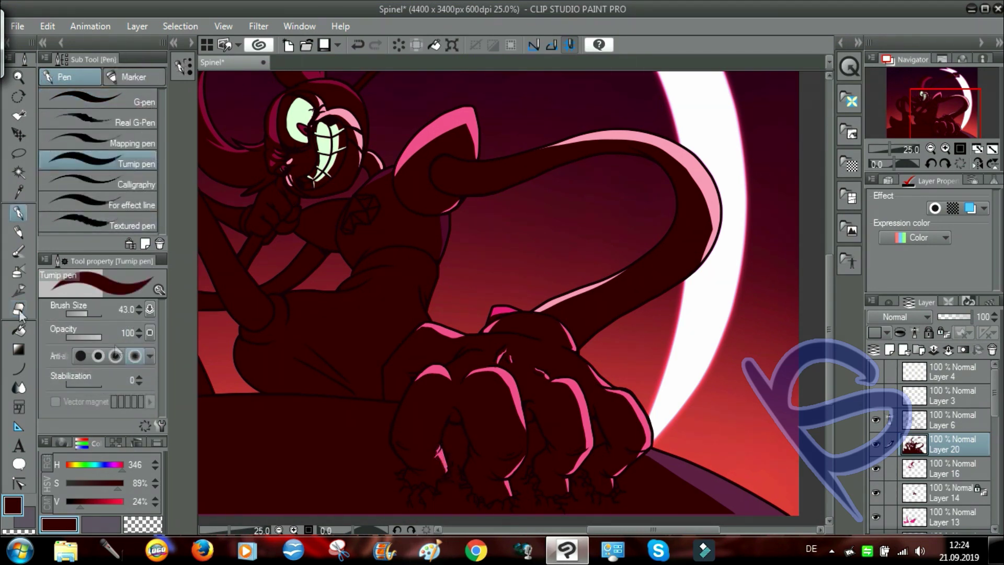
Erase the shading inside the chest gem's facets, retouching them with the Turnip pen.
{"action": "left_click", "coordinate": [18, 309]}
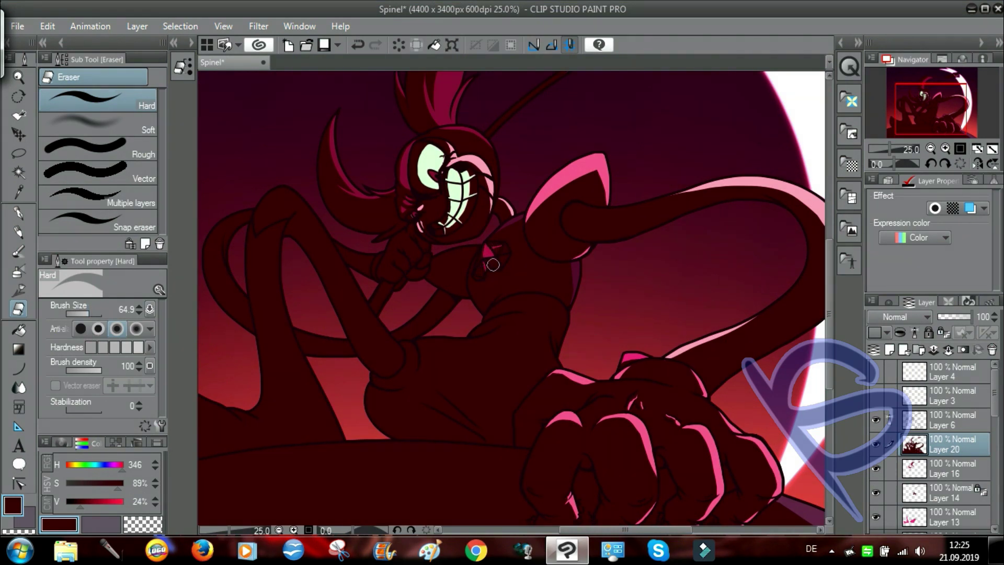
{"action": "key", "text": "p"}
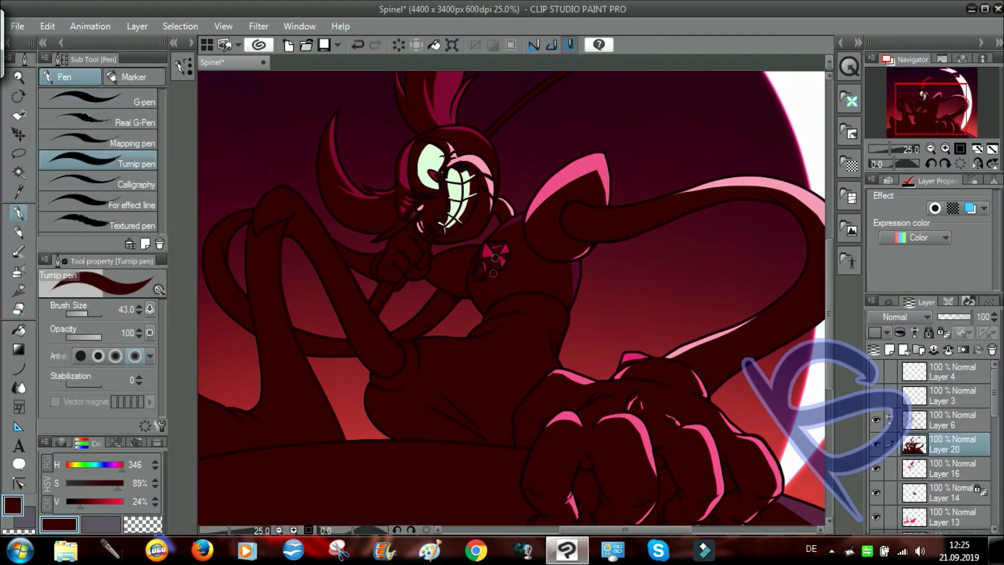
{"action": "key", "text": "e"}
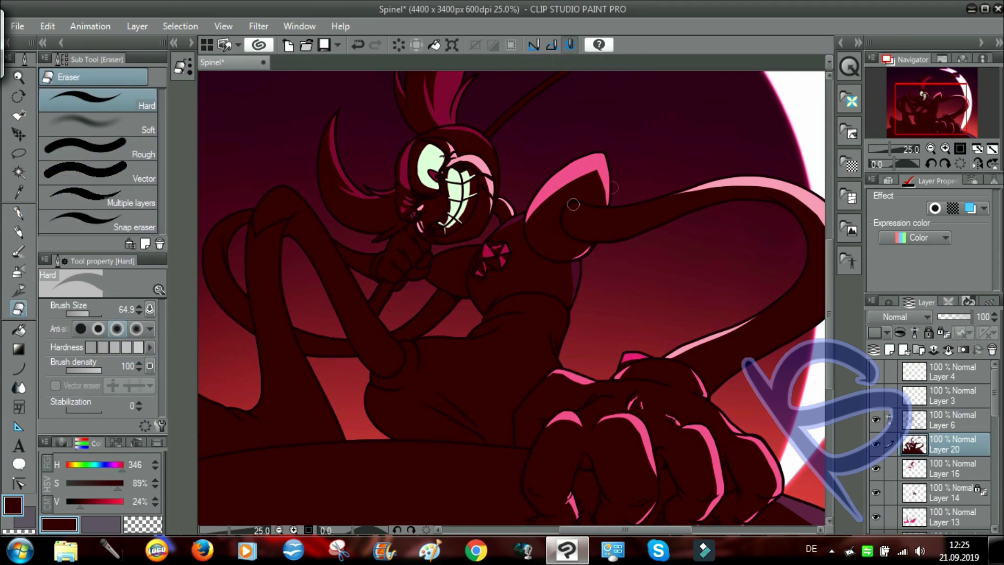
Erase a highlight into the shading along the waist's side and trim it with the Turnip pen.
{"action": "mouse_move", "coordinate": [558, 298]}
{"action": "left_mouse_down"}
{"action": "mouse_move", "coordinate": [566, 325]}
{"action": "mouse_move", "coordinate": [558, 361]}
{"action": "left_mouse_up"}
{"action": "mouse_move", "coordinate": [553, 324]}
{"action": "left_mouse_down"}
{"action": "mouse_move", "coordinate": [556, 352]}
{"action": "mouse_move", "coordinate": [553, 297]}
{"action": "left_mouse_up"}
{"action": "left_click", "coordinate": [19, 213]}
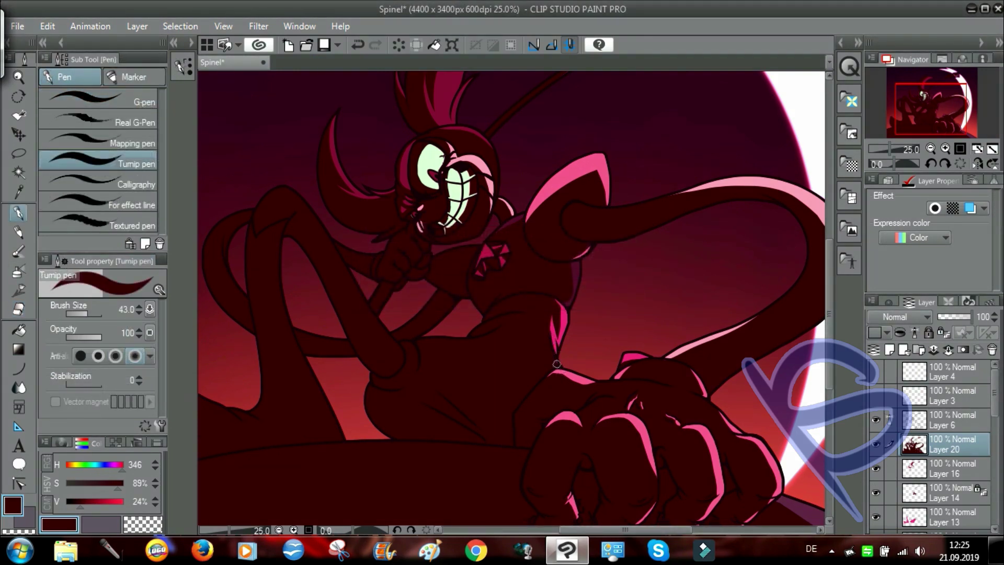
Erase a highlight along the wrist side of the big glove and retouch the hand's highlights with the Turnip pen.
{"action": "left_click", "coordinate": [19, 308]}
{"action": "mouse_move", "coordinate": [554, 361]}
{"action": "left_mouse_down"}
{"action": "mouse_move", "coordinate": [560, 370]}
{"action": "mouse_move", "coordinate": [514, 414]}
{"action": "mouse_move", "coordinate": [516, 444]}
{"action": "left_mouse_up"}
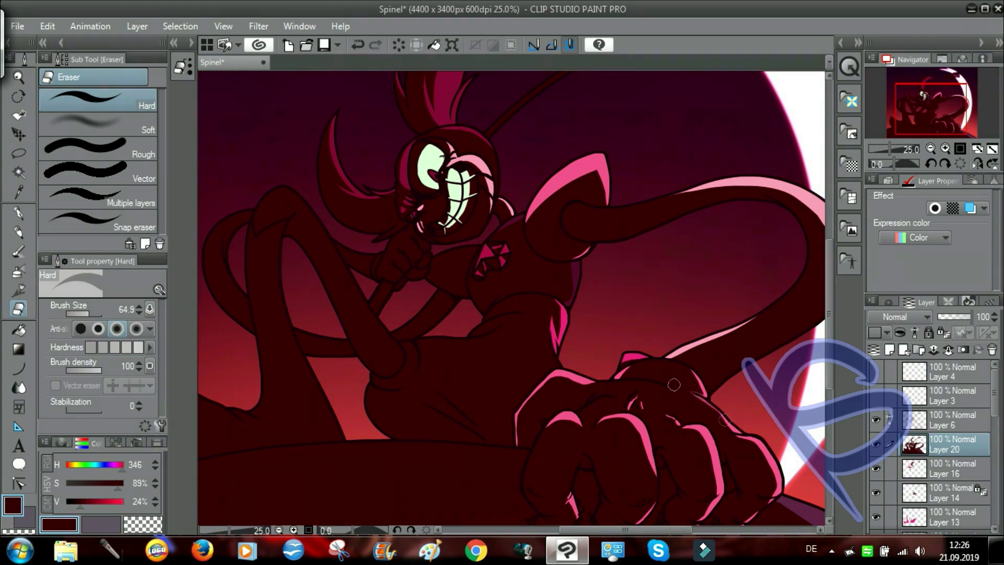
{"action": "key", "text": "p"}
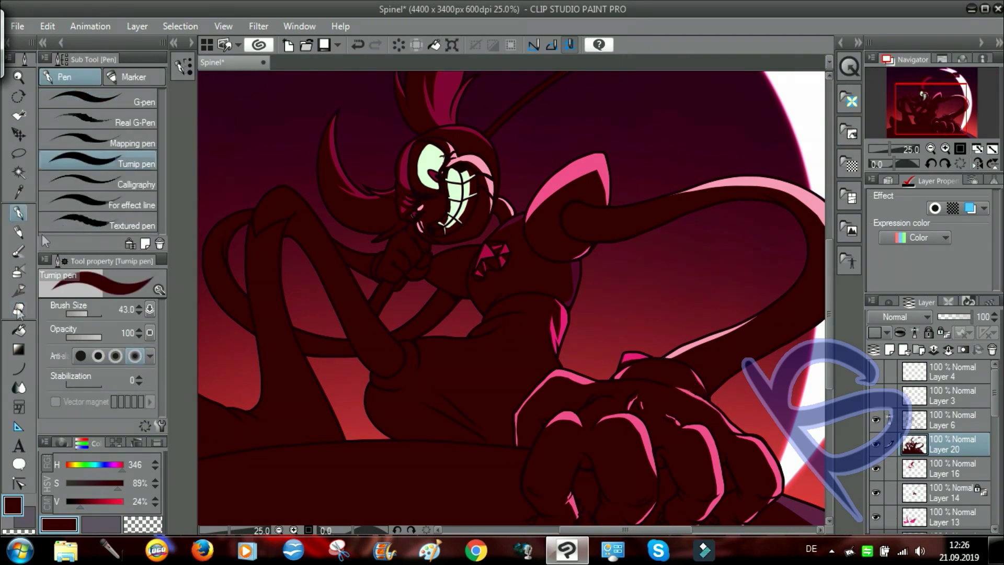
Erase thin highlights along the thigh crease and the waist folds, narrowing the waist highlight with the Turnip pen.
{"action": "left_click", "coordinate": [18, 311]}
{"action": "left_click_drag", "start_coordinate": [486, 436], "coordinate": [426, 385]}
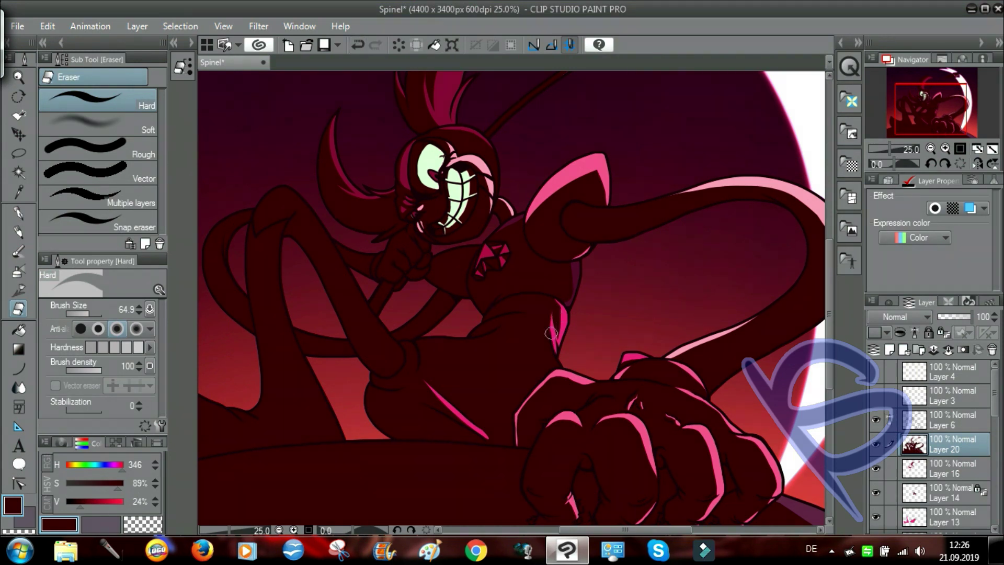
{"action": "key", "text": "p"}
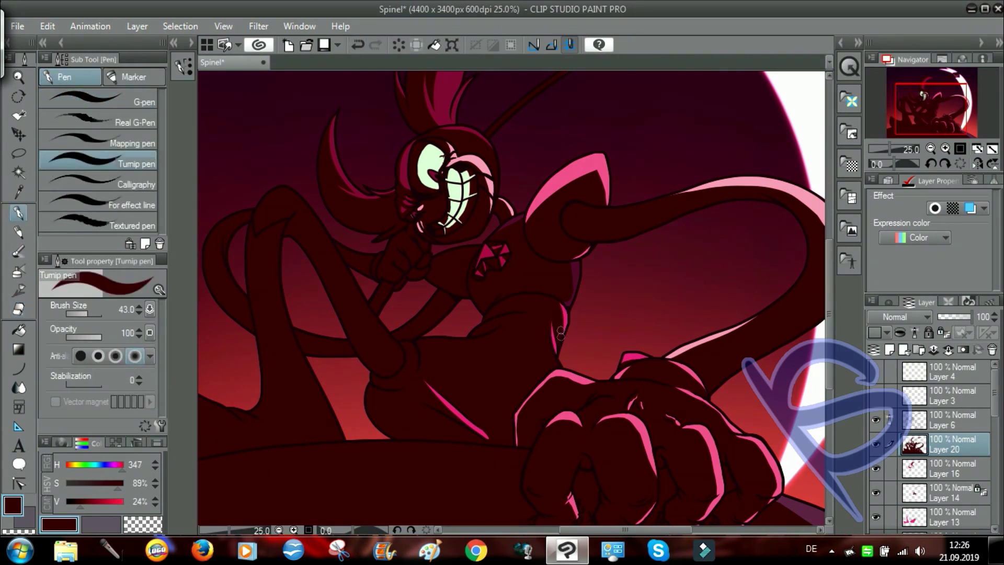
{"action": "key", "text": "e"}
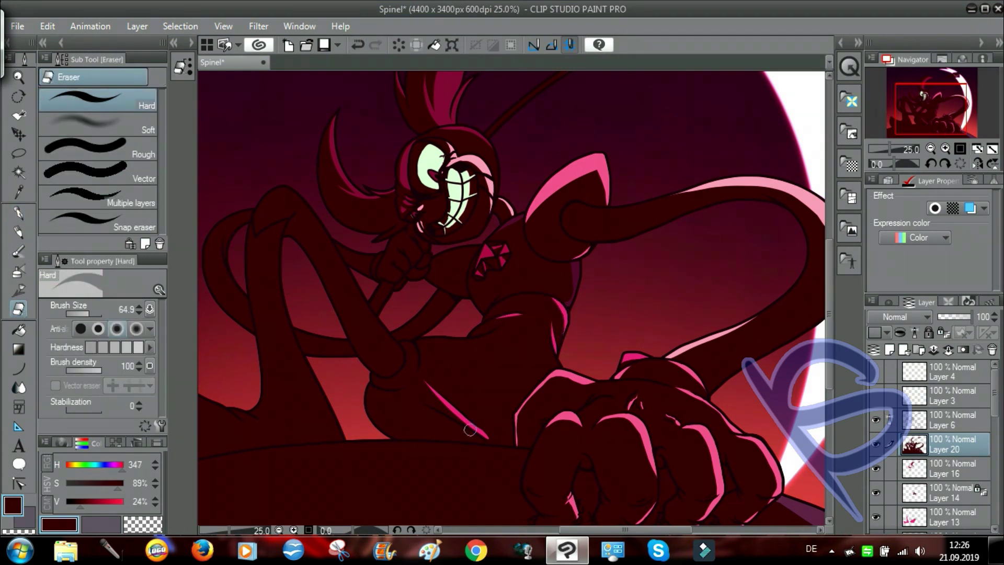
{"action": "key", "text": "p"}
Erase a light strip along the raised leg from knee to hip and around the shorts' opening, retouching the knee.
{"action": "left_click", "coordinate": [22, 313]}
{"action": "left_click_drag", "start_coordinate": [314, 215], "coordinate": [404, 342]}
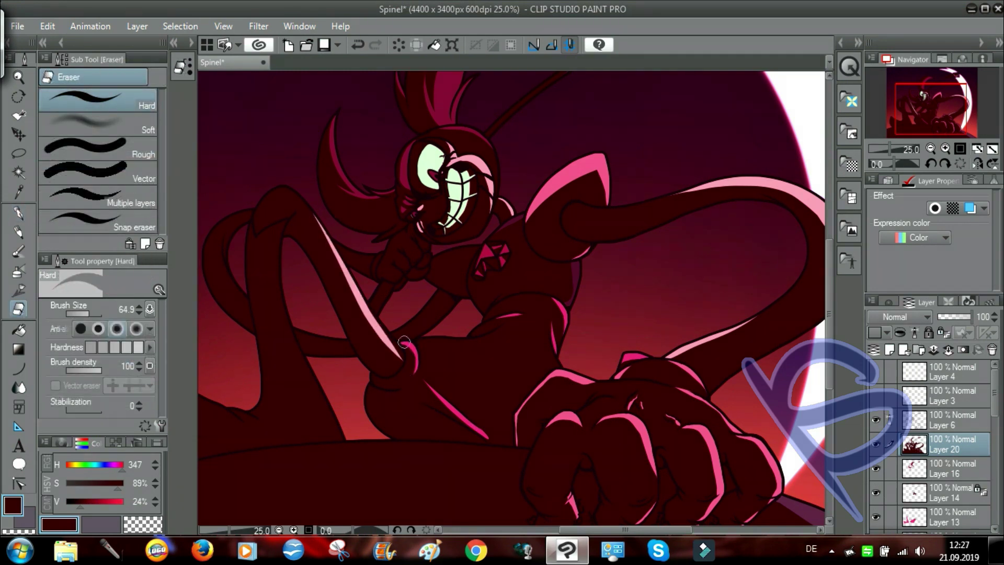
{"action": "left_click_drag", "start_coordinate": [359, 286], "coordinate": [403, 360]}
{"action": "key", "text": "p"}
{"action": "mouse_move", "coordinate": [300, 210]}
{"action": "left_mouse_down"}
{"action": "mouse_move", "coordinate": [278, 287]}
{"action": "mouse_move", "coordinate": [305, 210]}
{"action": "left_mouse_up"}
Erase a highlight along the inner edge of the boot's shaft below the bent knee, redoing the first stroke.
{"action": "left_click", "coordinate": [23, 314]}
{"action": "mouse_move", "coordinate": [278, 267]}
{"action": "left_mouse_down"}
{"action": "mouse_move", "coordinate": [287, 323]}
{"action": "mouse_move", "coordinate": [274, 249]}
{"action": "mouse_move", "coordinate": [293, 211]}
{"action": "left_mouse_up"}
{"action": "key", "text": "ctrl+z"}
{"action": "left_click", "coordinate": [20, 213]}
{"action": "key", "text": "e"}
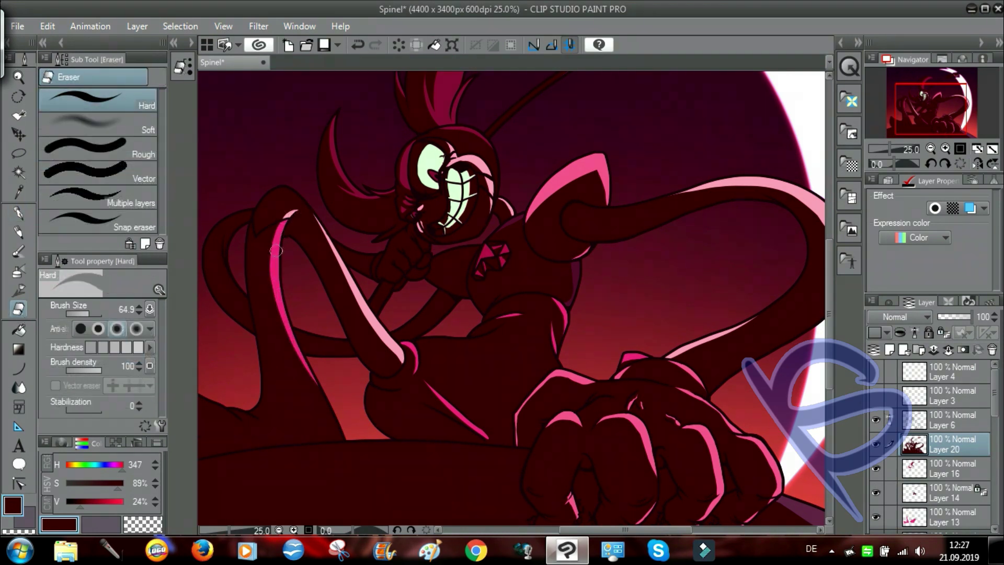
Erase highlights on Layer 20 along the fist's fingers, the upper arm and the looped arm behind the bent leg.
{"action": "key", "text": "p"}
{"action": "key", "text": "e"}
{"action": "left_click_drag", "start_coordinate": [439, 250], "coordinate": [479, 246]}
{"action": "left_click_drag", "start_coordinate": [455, 298], "coordinate": [423, 333]}
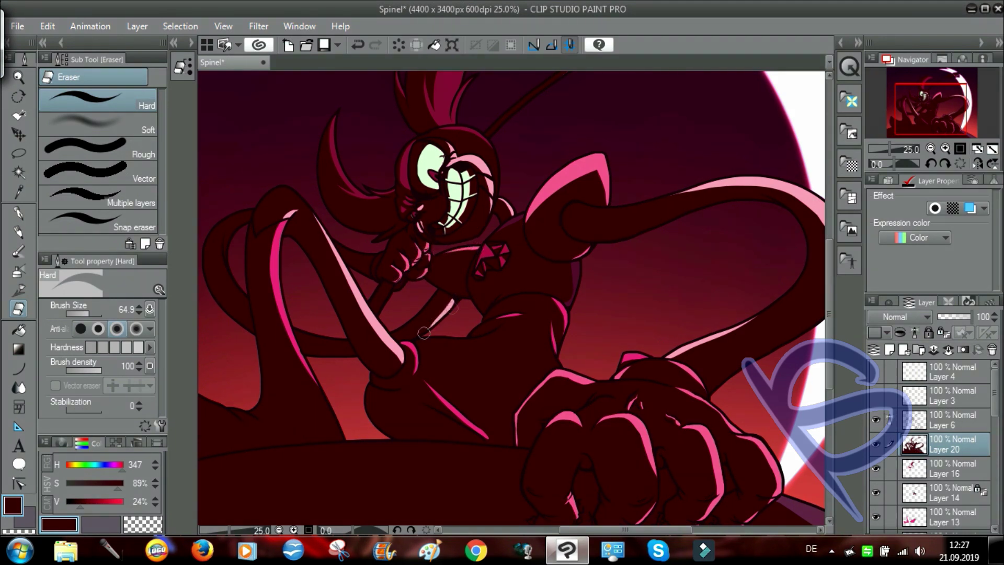
{"action": "mouse_move", "coordinate": [228, 253]}
{"action": "left_mouse_down"}
{"action": "mouse_move", "coordinate": [233, 230]}
{"action": "mouse_move", "coordinate": [254, 217]}
{"action": "left_mouse_up"}
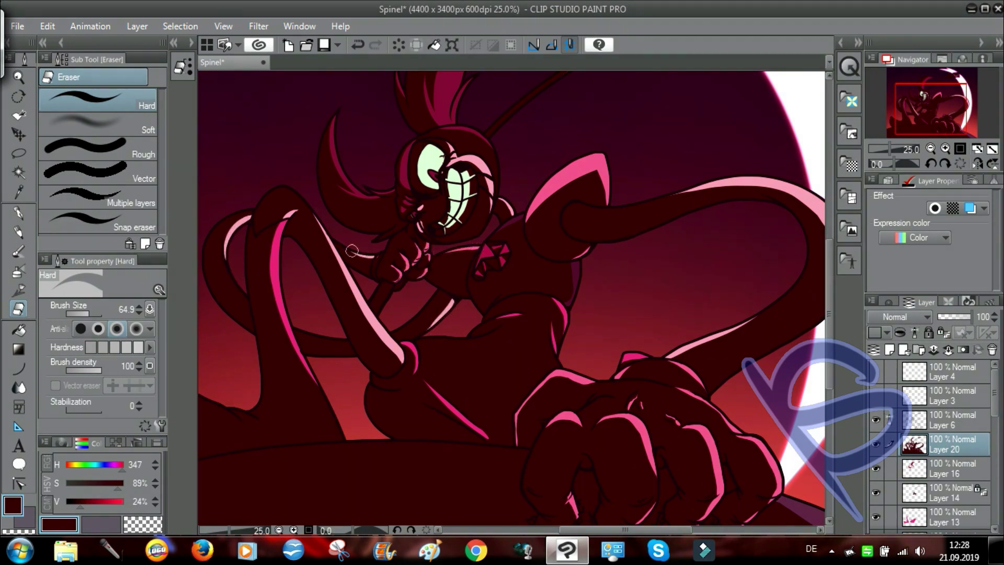
{"action": "left_click", "coordinate": [951, 419]}
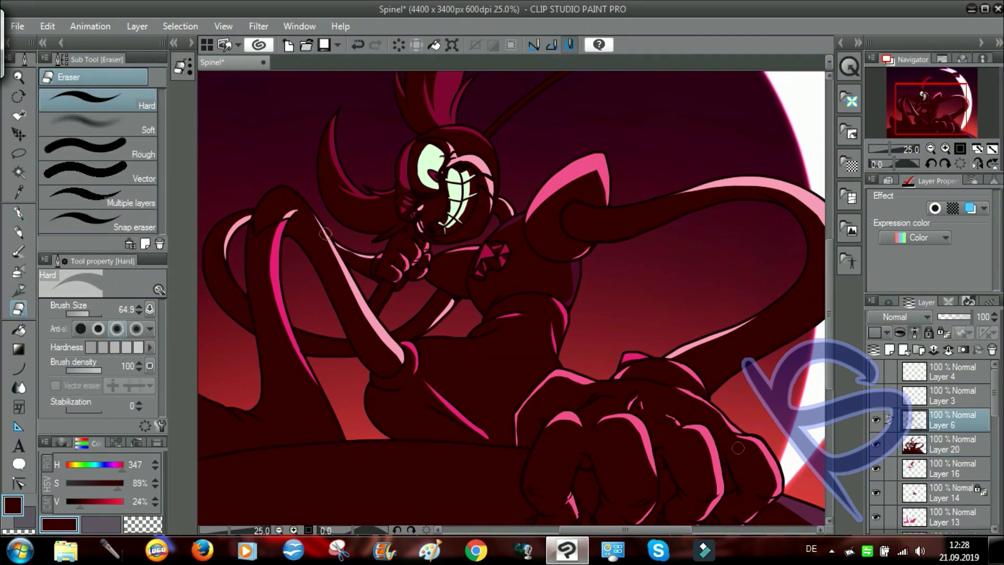
{"action": "left_click", "coordinate": [951, 444]}
{"action": "left_click_drag", "start_coordinate": [625, 530], "coordinate": [598, 530]}
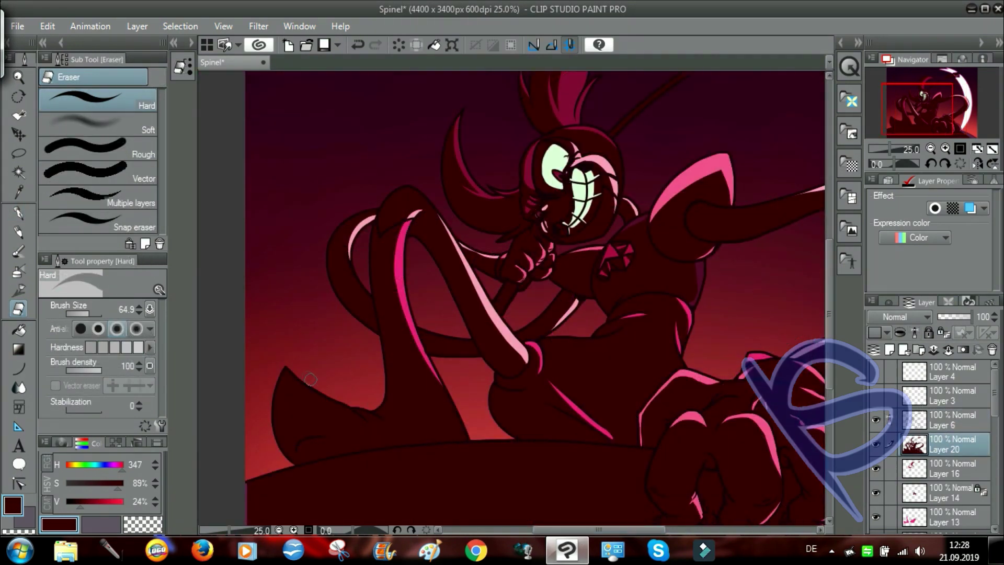
{"action": "left_click_drag", "start_coordinate": [344, 406], "coordinate": [293, 374]}
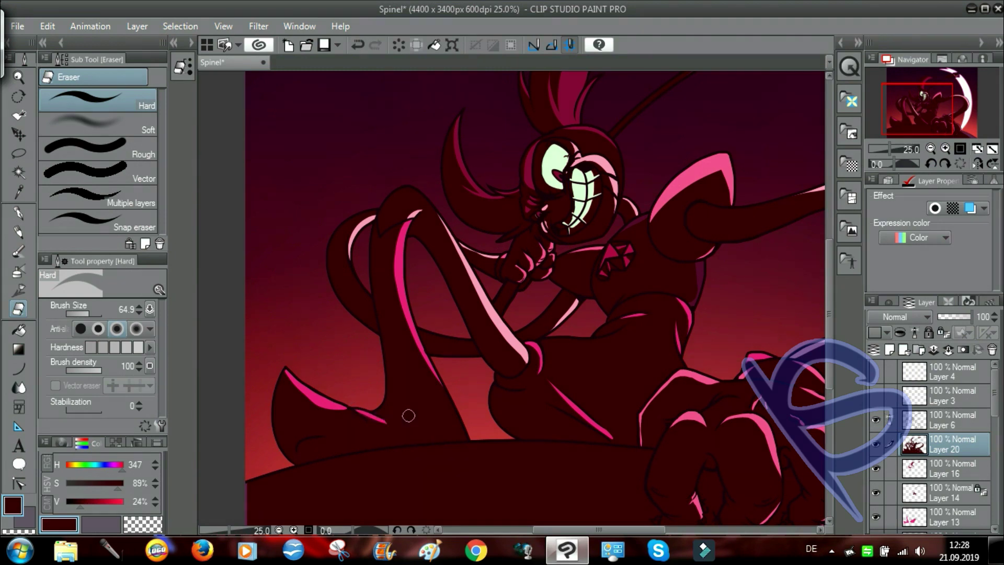
{"action": "key", "text": "p"}
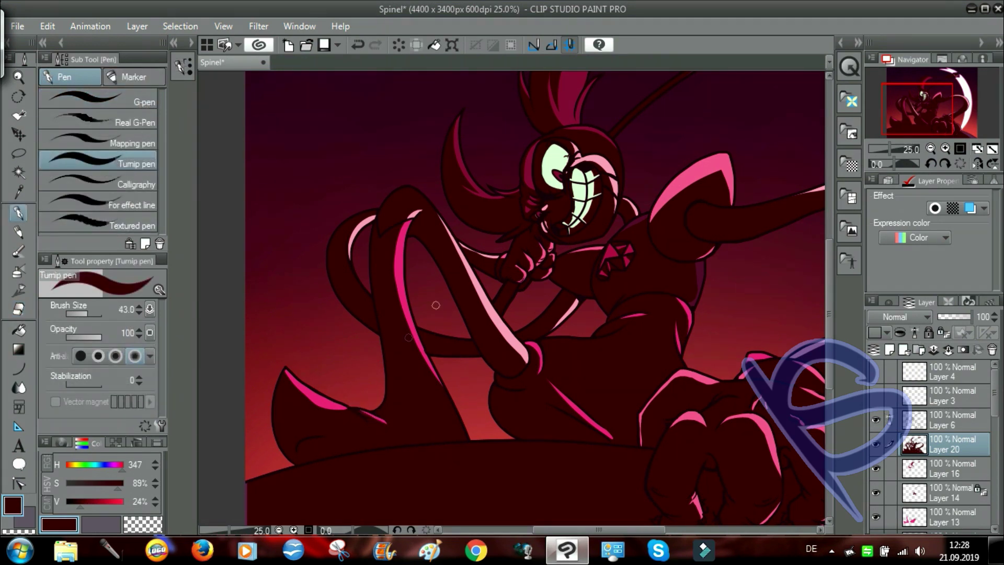
{"action": "key", "text": "e"}
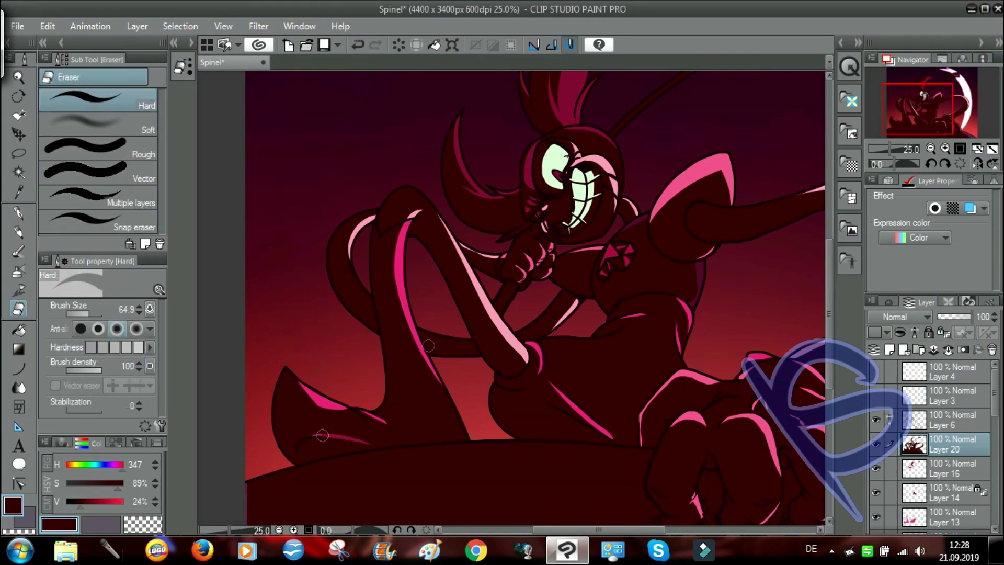
{"action": "key", "text": "p"}
{"action": "left_click_drag", "start_coordinate": [345, 408], "coordinate": [300, 385]}
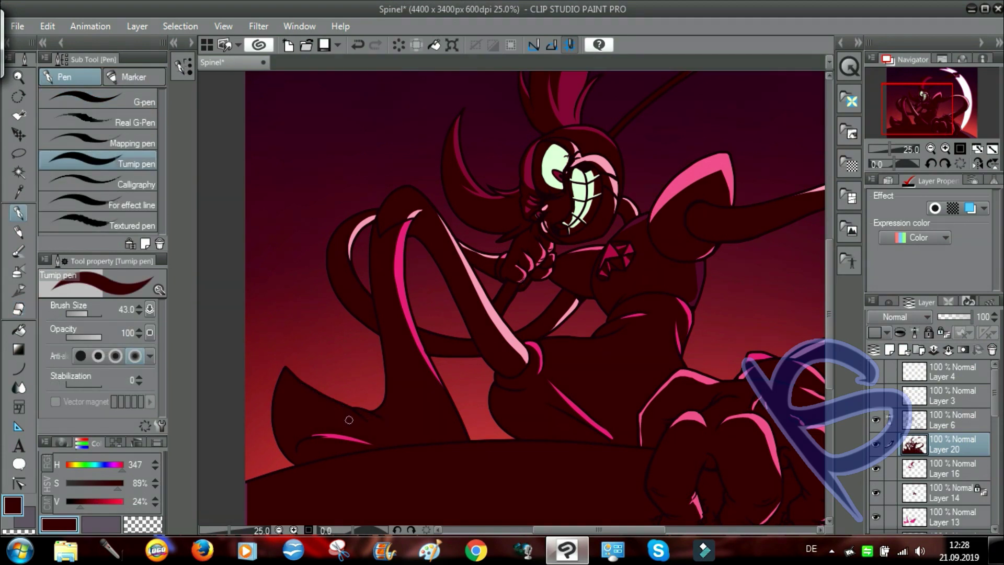
{"action": "left_click_drag", "start_coordinate": [313, 435], "coordinate": [370, 444]}
Extend the boot shaft's highlight to the ground and erase a highlight along the toe's upper edge, redoing the toe stroke once.
{"action": "key", "text": "e"}
{"action": "mouse_move", "coordinate": [429, 367]}
{"action": "left_mouse_down"}
{"action": "mouse_move", "coordinate": [460, 437]}
{"action": "mouse_move", "coordinate": [435, 381]}
{"action": "left_mouse_up"}
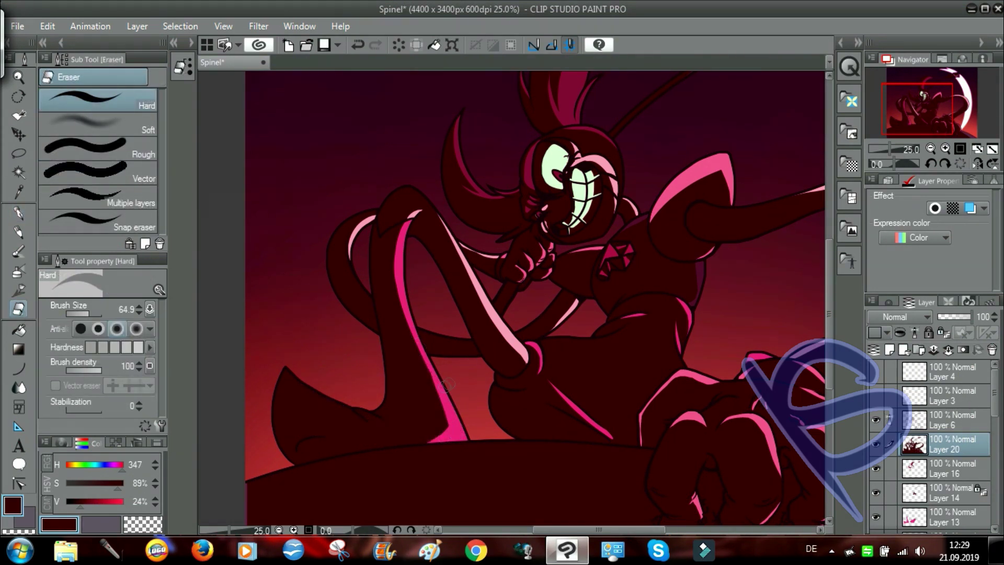
{"action": "left_click_drag", "start_coordinate": [288, 374], "coordinate": [338, 417]}
{"action": "key", "text": "ctrl+z"}
{"action": "left_click_drag", "start_coordinate": [292, 375], "coordinate": [331, 400]}
Lower the opacity of the shading on Layer 20 to 81%.
{"action": "left_click_drag", "start_coordinate": [829, 314], "coordinate": [829, 323]}
{"action": "left_click_drag", "start_coordinate": [599, 529], "coordinate": [624, 529]}
{"action": "left_click_drag", "start_coordinate": [890, 148], "coordinate": [886, 148]}
{"action": "left_click", "coordinate": [956, 317]}
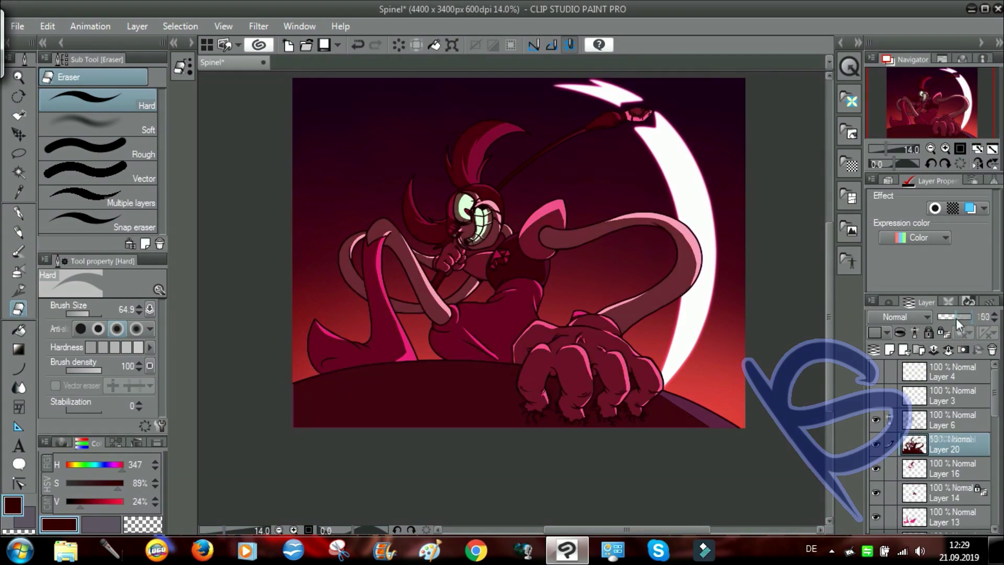
{"action": "left_click_drag", "start_coordinate": [955, 318], "coordinate": [965, 318]}
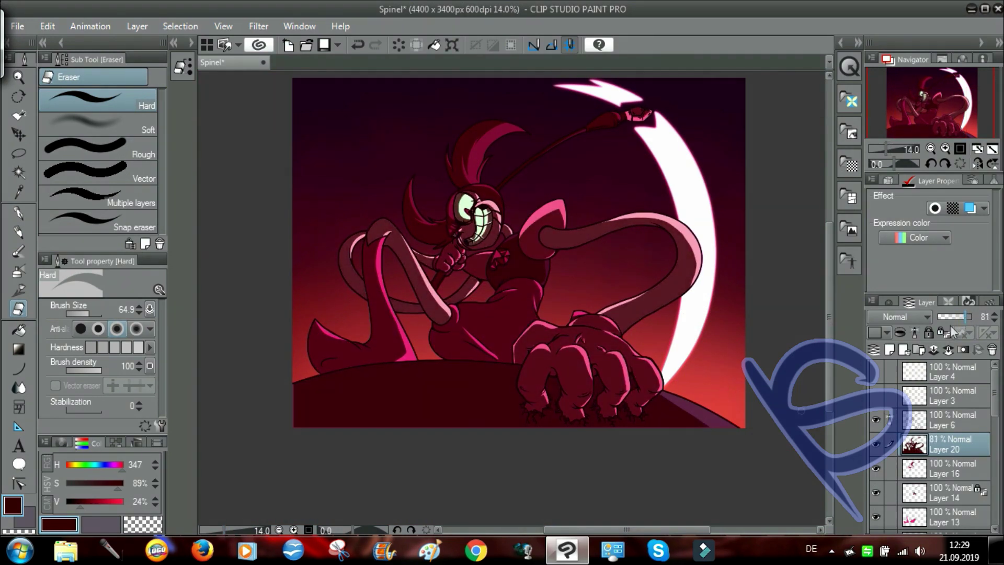
Repaint the shading over the grin with the Turnip pen and erase it from the teeth so they stay bright.
{"action": "key", "text": "p"}
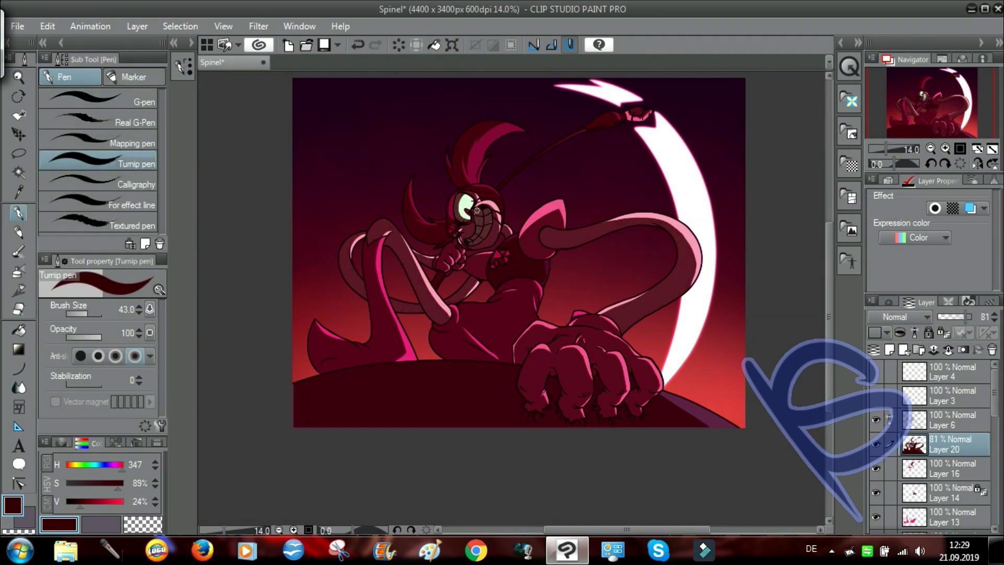
{"action": "key", "text": "e"}
{"action": "left_click_drag", "start_coordinate": [472, 238], "coordinate": [489, 209]}
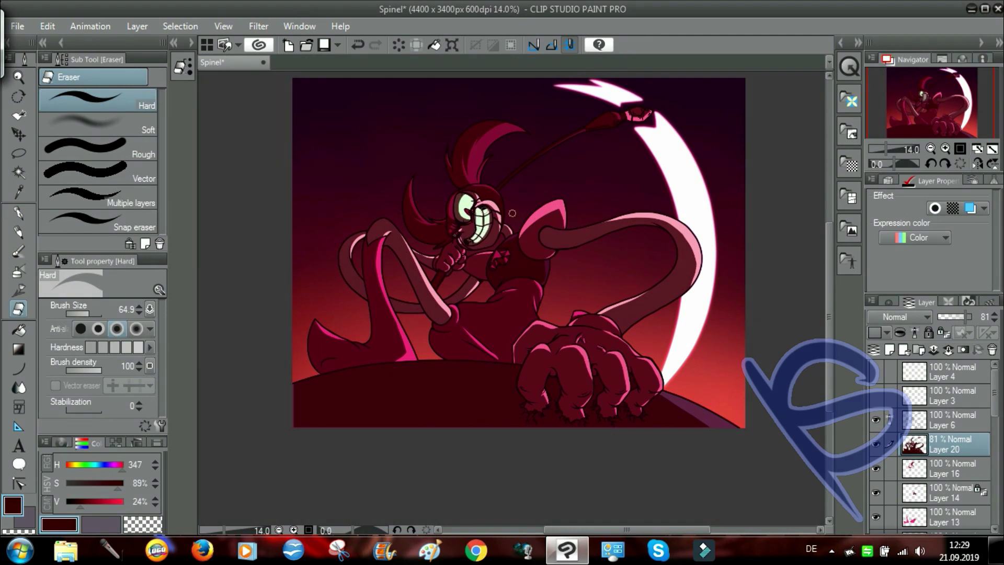
Set Layer 20's opacity to 83%, lock its transparent pixels and refill the shading with dark red H 347, S 96, V 18.
{"action": "left_click_drag", "start_coordinate": [950, 319], "coordinate": [952, 319]}
{"action": "left_click", "coordinate": [943, 333]}
{"action": "left_click", "coordinate": [437, 49]}
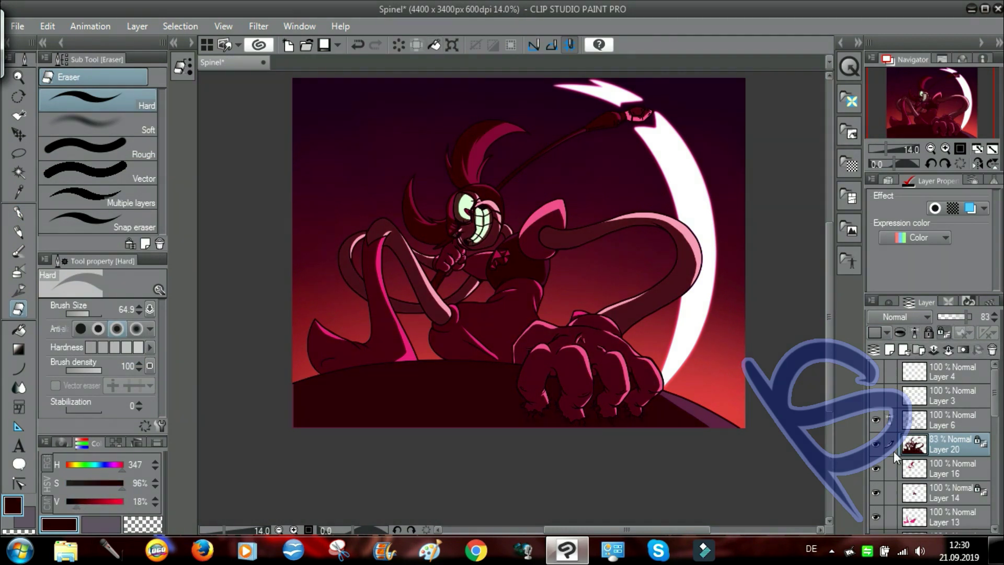
Lock the transparent pixels of Layer 6 and recolour its line art with H 342, S 86, V 16.
{"action": "left_click", "coordinate": [976, 426]}
{"action": "left_click", "coordinate": [943, 333]}
{"action": "right_click", "coordinate": [484, 198]}
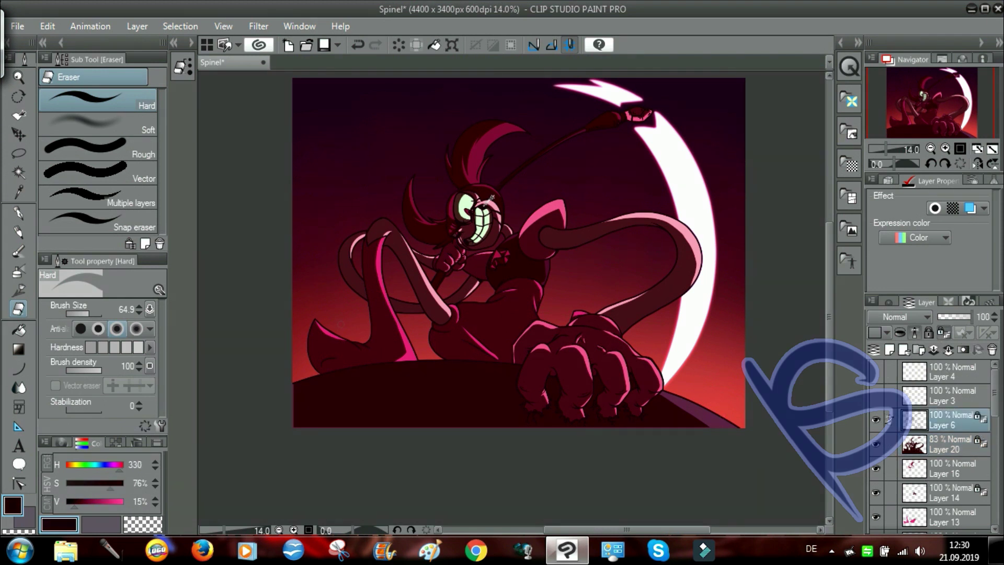
{"action": "left_click", "coordinate": [120, 470]}
{"action": "left_click", "coordinate": [124, 465]}
{"action": "left_click", "coordinate": [116, 484]}
Sample the dark shading colour from Layer 20 near the boot, using the Eyedropper set to pick from the layer.
{"action": "left_click", "coordinate": [945, 444]}
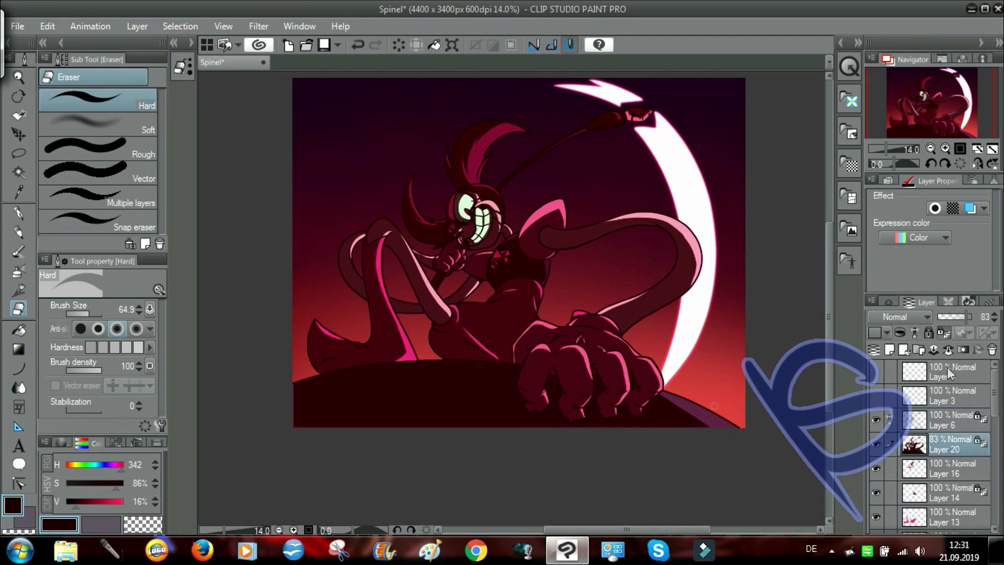
{"action": "left_click", "coordinate": [18, 213]}
{"action": "left_click", "coordinate": [19, 192]}
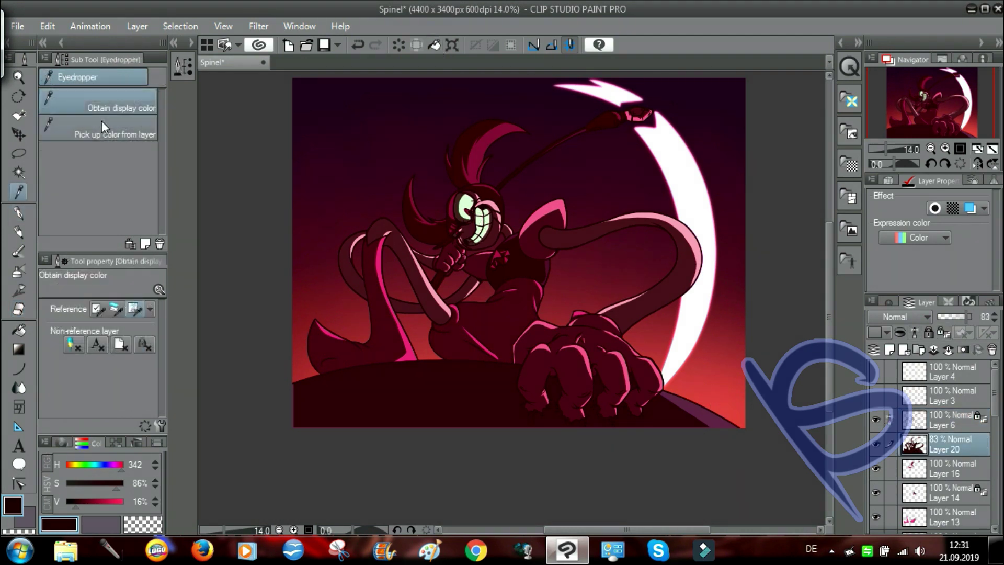
{"action": "left_click", "coordinate": [101, 121]}
{"action": "left_click", "coordinate": [387, 377]}
{"action": "left_click", "coordinate": [19, 213]}
{"action": "key", "text": "e"}
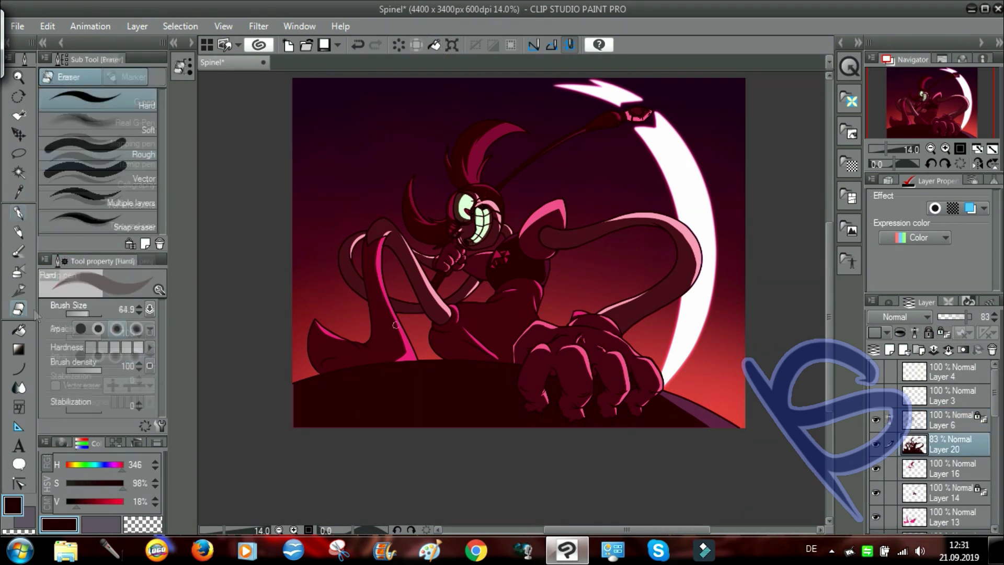
Add a new layer directly above Layer 20 and ready the Turnip pen for a deeper shading pass.
{"action": "left_click", "coordinate": [889, 350]}
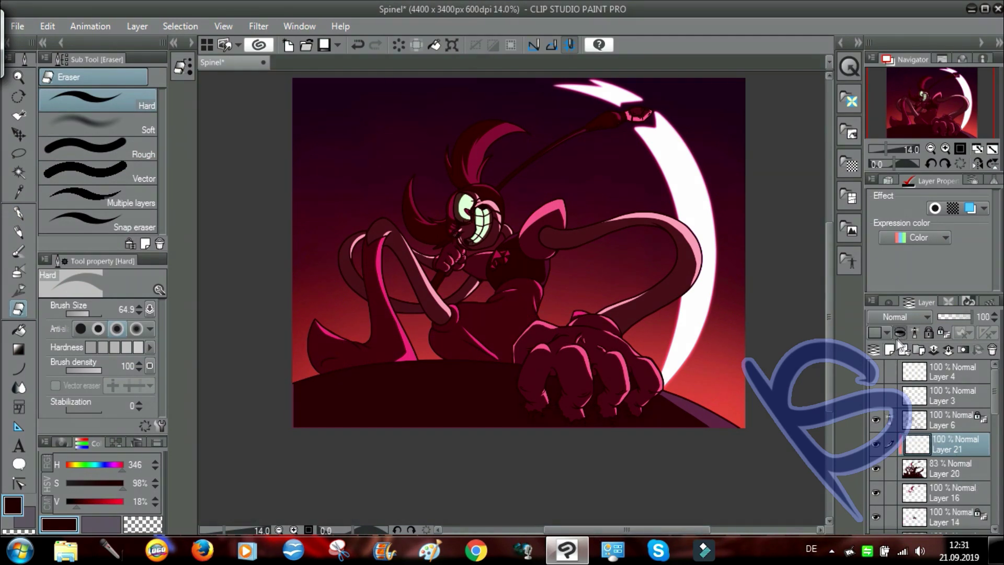
{"action": "scroll", "coordinate": [511, 179], "scroll_direction": "up", "scroll_amount": 3}
{"action": "key", "text": "p"}
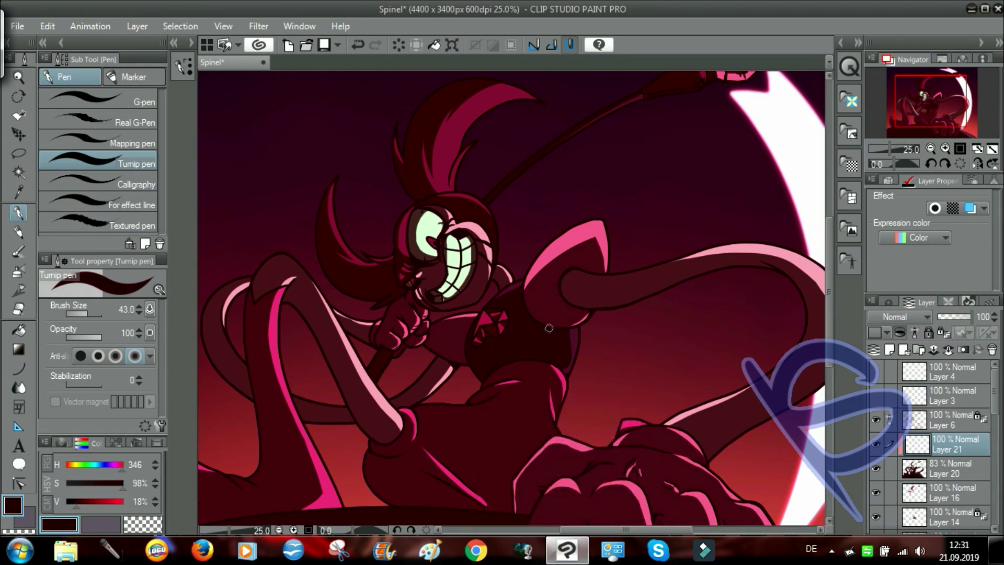
Try the shading on Layer 20 at 100% opacity.
{"action": "left_click", "coordinate": [948, 469]}
{"action": "left_click", "coordinate": [968, 317]}
{"action": "left_click", "coordinate": [948, 445]}
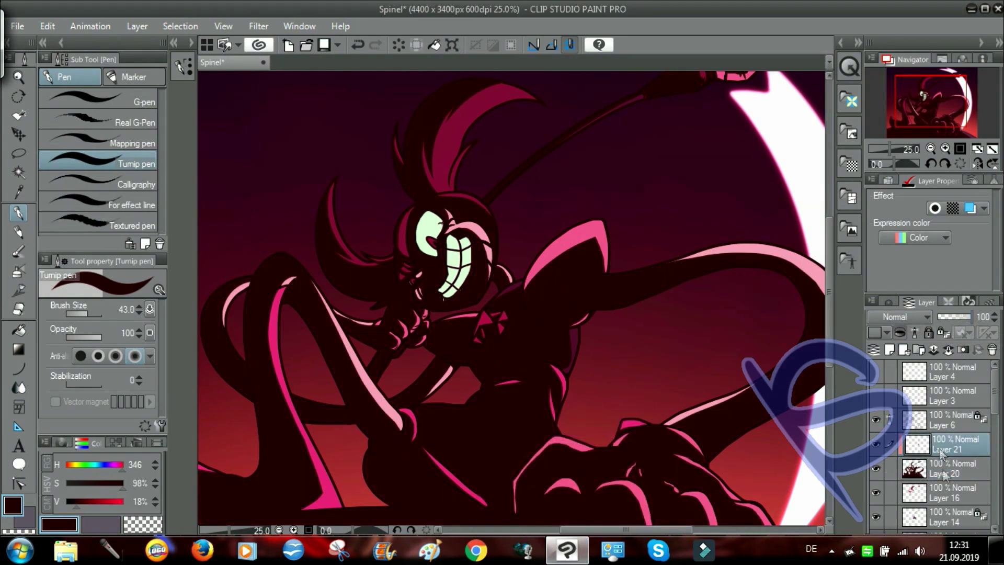
Set the opacity of Layer 20 to 77% and of Layer 21 to 70%.
{"action": "left_click", "coordinate": [947, 469]}
{"action": "left_click", "coordinate": [958, 318]}
{"action": "mouse_move", "coordinate": [959, 324]}
{"action": "left_mouse_down"}
{"action": "mouse_move", "coordinate": [972, 324]}
{"action": "mouse_move", "coordinate": [961, 325]}
{"action": "left_mouse_up"}
{"action": "left_click", "coordinate": [939, 447]}
{"action": "key", "text": "e"}
{"action": "key", "text": "p"}
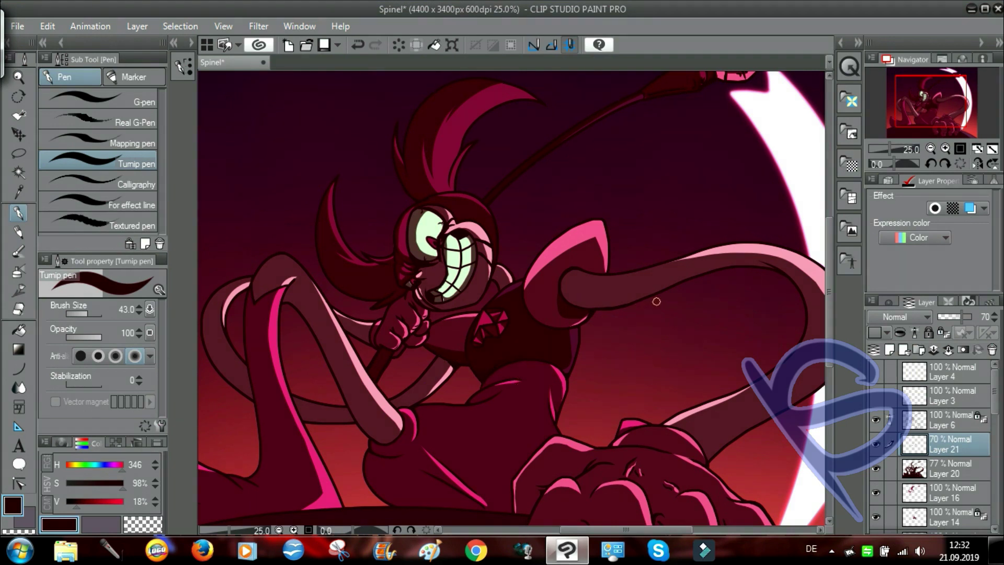
Unlock the transparent pixels of Layer 6 and sample the dark shading colour again for painting on Layer 21.
{"action": "left_click", "coordinate": [942, 421]}
{"action": "left_click", "coordinate": [944, 333]}
{"action": "left_click", "coordinate": [457, 236], "text": "alt"}
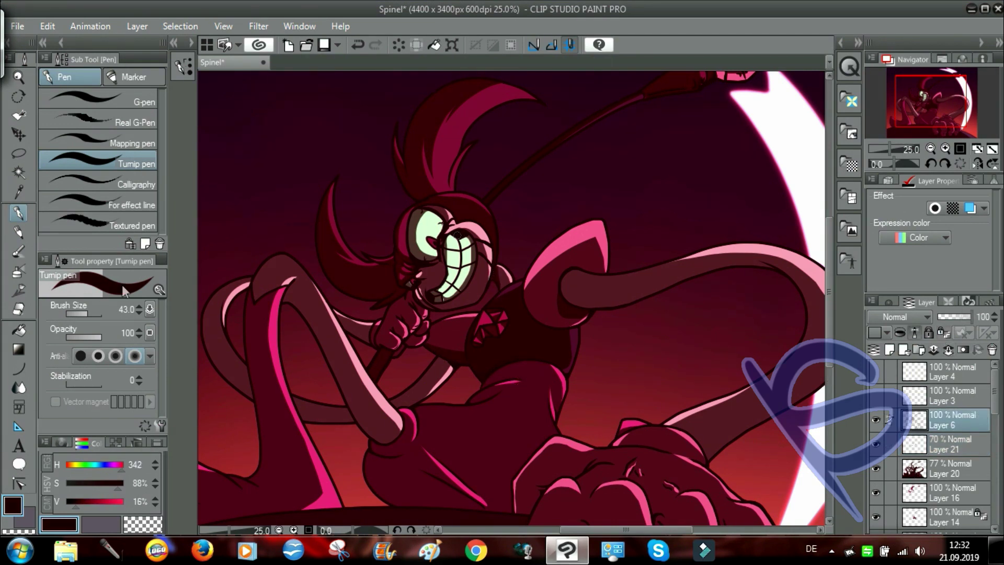
{"action": "left_click", "coordinate": [952, 445]}
{"action": "left_click", "coordinate": [550, 331], "text": "alt"}
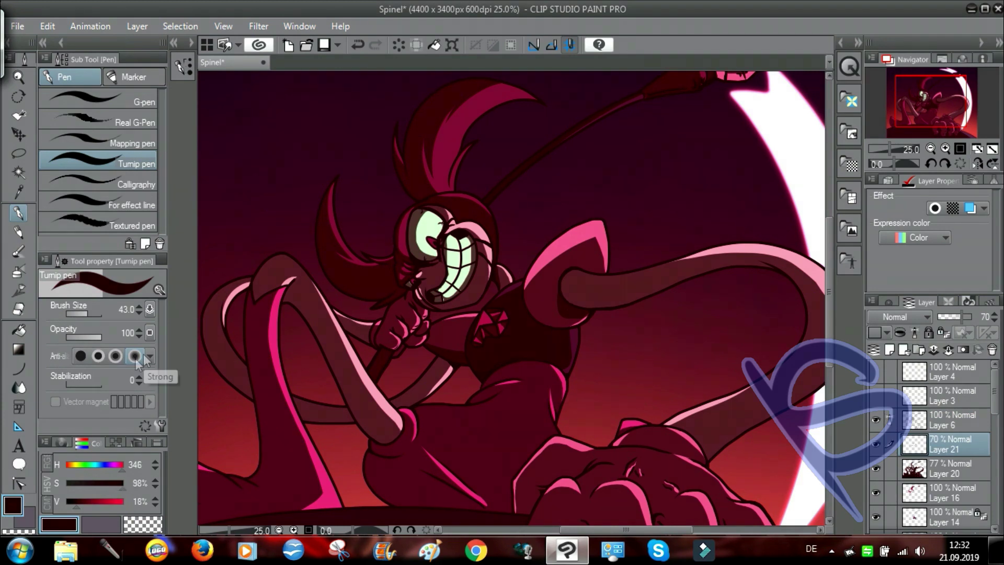
Paint deeper shading on Layer 21 along the cheek beside the grin, redoing the stroke near the ear once.
{"action": "left_click", "coordinate": [19, 309]}
{"action": "key", "text": "p"}
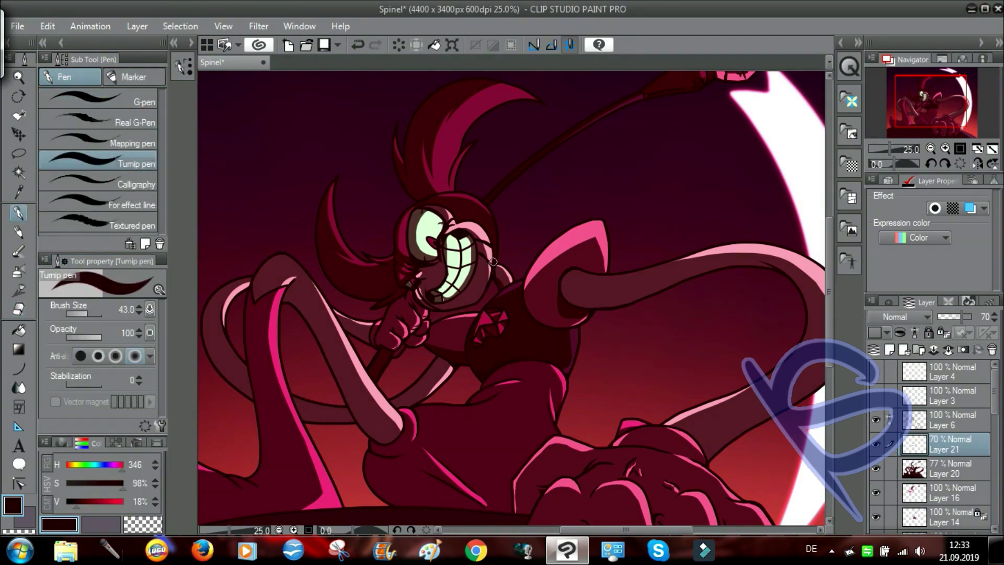
{"action": "key", "text": "ctrl+z"}
{"action": "left_click_drag", "start_coordinate": [497, 268], "coordinate": [501, 288]}
Shade the stretched arm just above the planted hand's wrist, undoing one stroke.
{"action": "left_click_drag", "start_coordinate": [638, 529], "coordinate": [664, 529]}
{"action": "left_click_drag", "start_coordinate": [619, 434], "coordinate": [578, 443]}
{"action": "key", "text": "ctrl+z"}
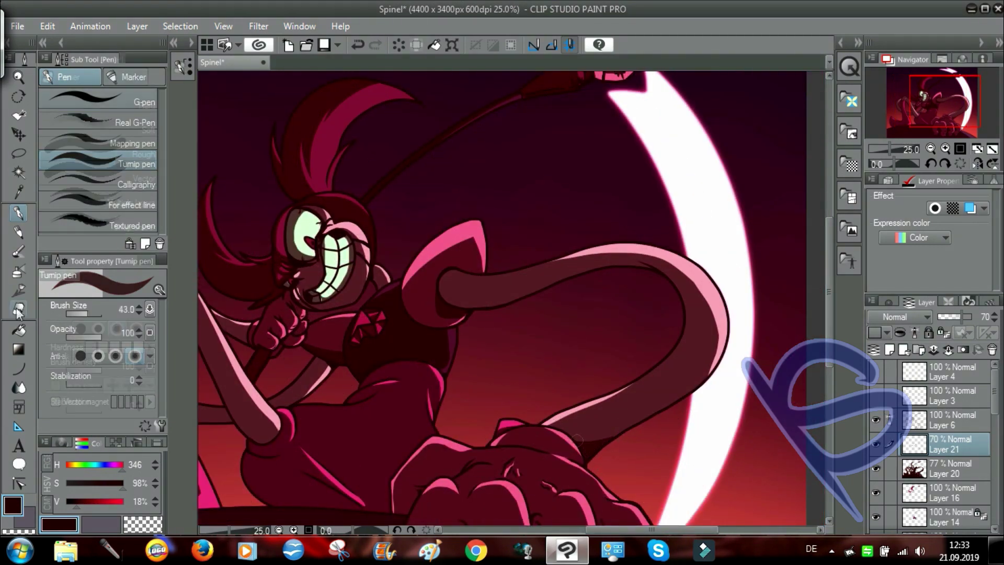
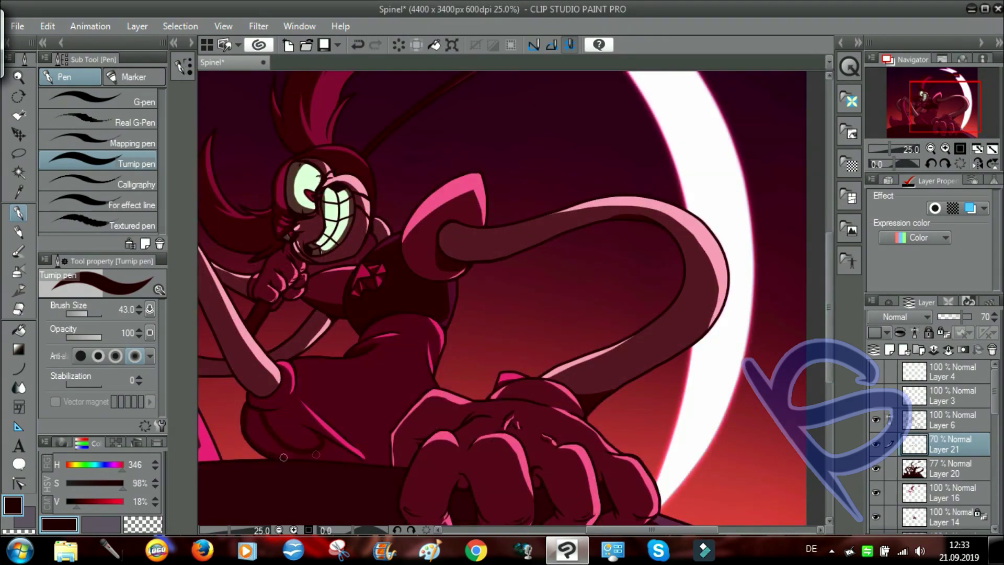
Paint a deeper shadow under the thigh and trim its edge with the Hard eraser.
{"action": "key", "text": "g"}
{"action": "key", "text": "e"}
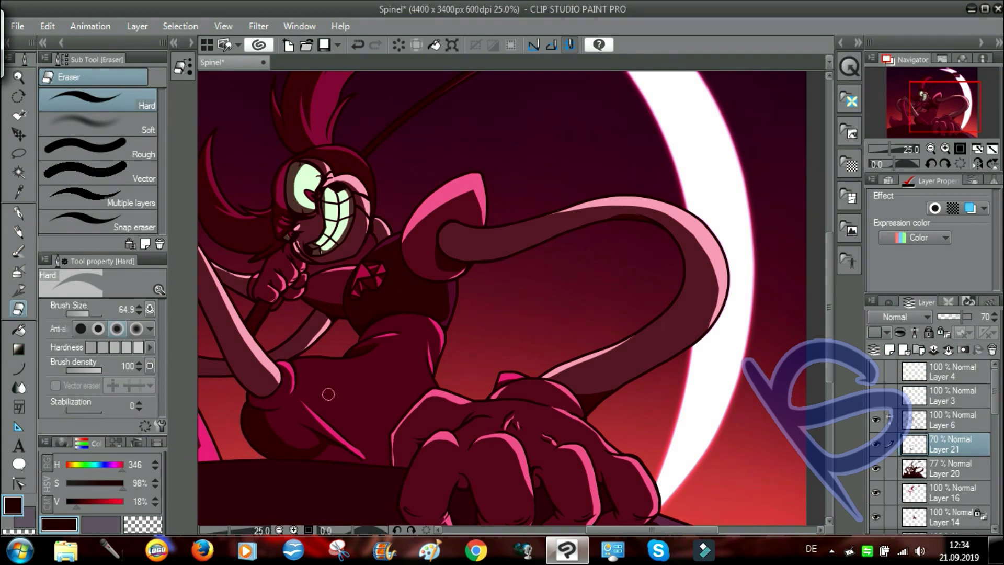
{"action": "key", "text": "p"}
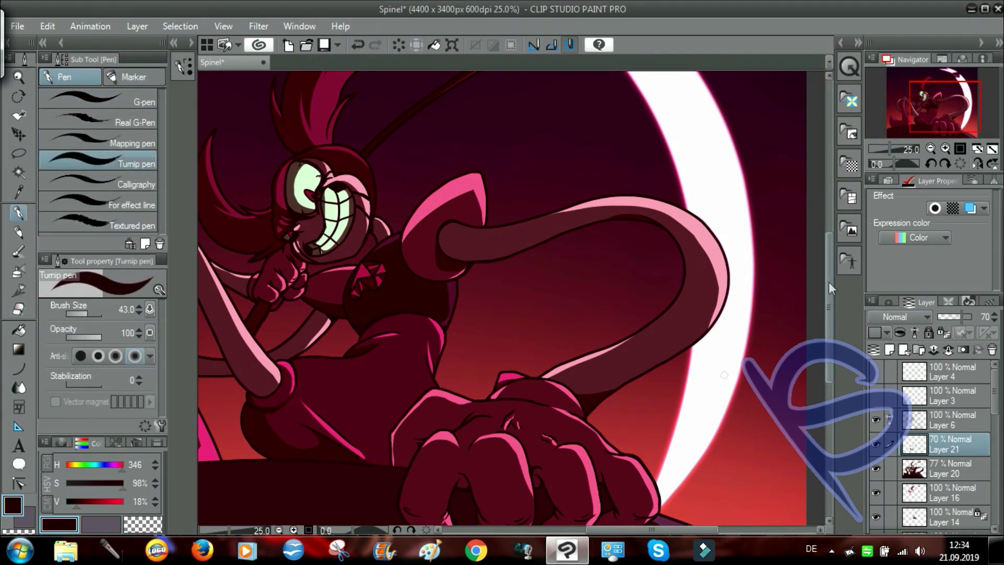
Undo a shading stroke on the planted hand's first finger and paint over that fingertip's highlight on Layer 20.
{"action": "scroll", "coordinate": [443, 386], "scroll_direction": "down", "scroll_amount": 3}
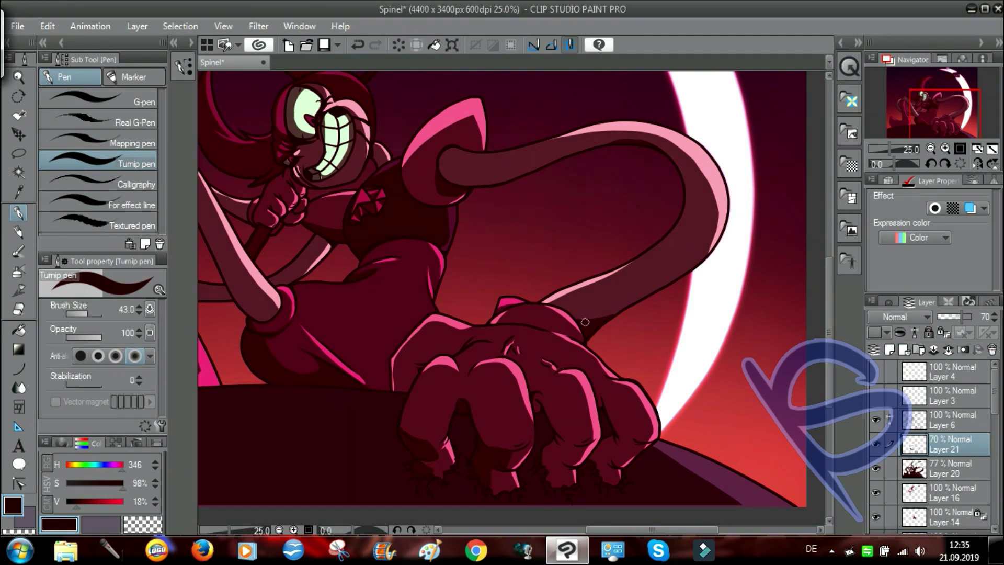
{"action": "mouse_move", "coordinate": [456, 403]}
{"action": "left_mouse_down"}
{"action": "mouse_move", "coordinate": [418, 440]}
{"action": "mouse_move", "coordinate": [440, 434]}
{"action": "mouse_move", "coordinate": [449, 463]}
{"action": "mouse_move", "coordinate": [445, 437]}
{"action": "left_mouse_up"}
{"action": "key", "text": "ctrl+z"}
{"action": "left_click", "coordinate": [941, 470]}
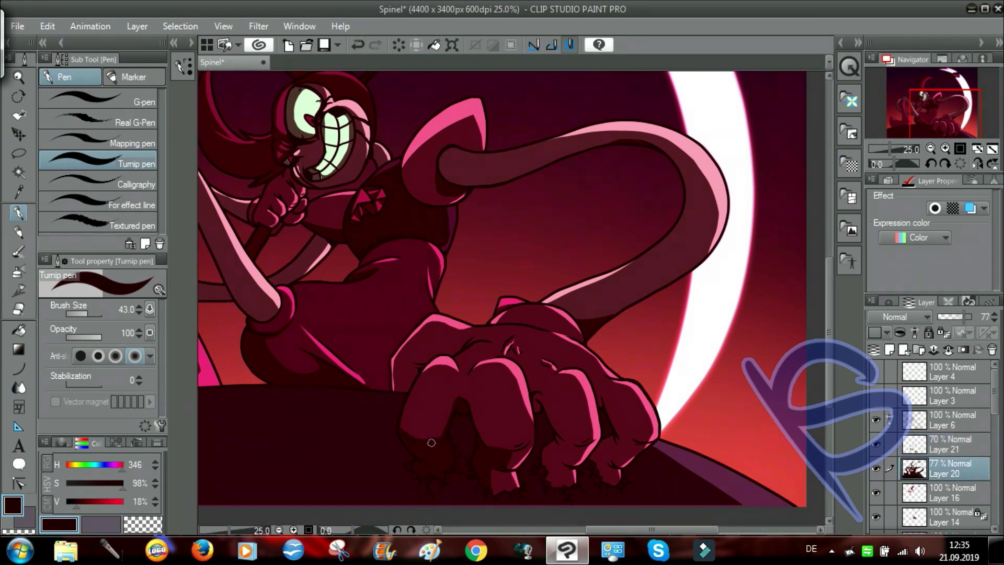
Paint deeper shadows on Layer 21 along and between the planted hand's fingers, cleaning them up with the Hard eraser.
{"action": "key", "text": "alt+bracketright"}
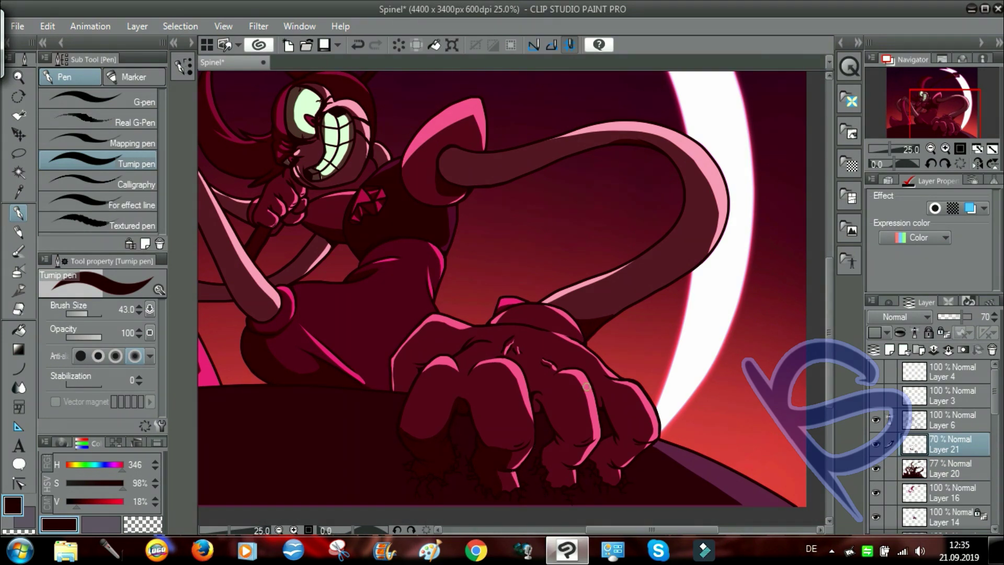
{"action": "key", "text": "e"}
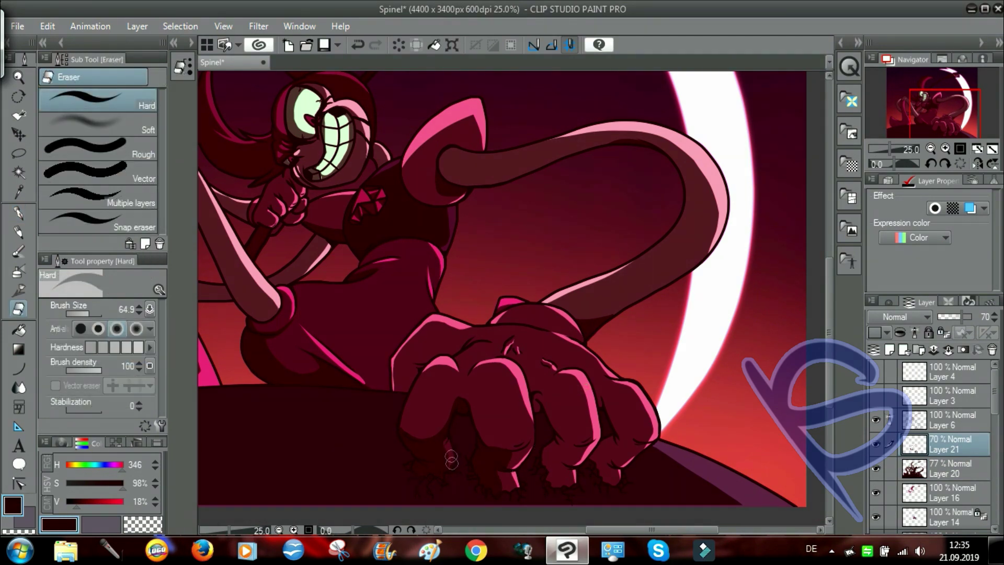
{"action": "key", "text": "p"}
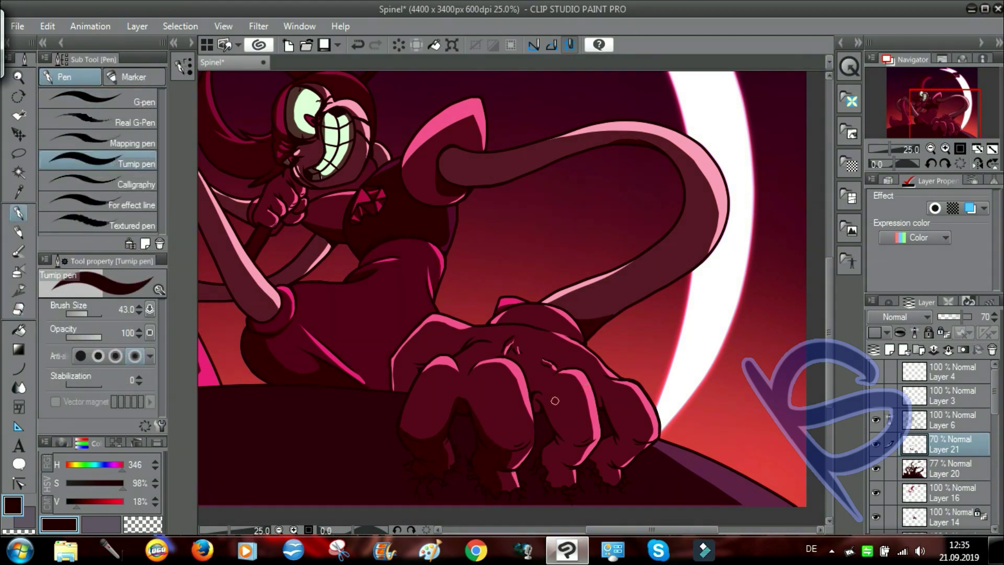
{"action": "left_click_drag", "start_coordinate": [538, 394], "coordinate": [567, 437]}
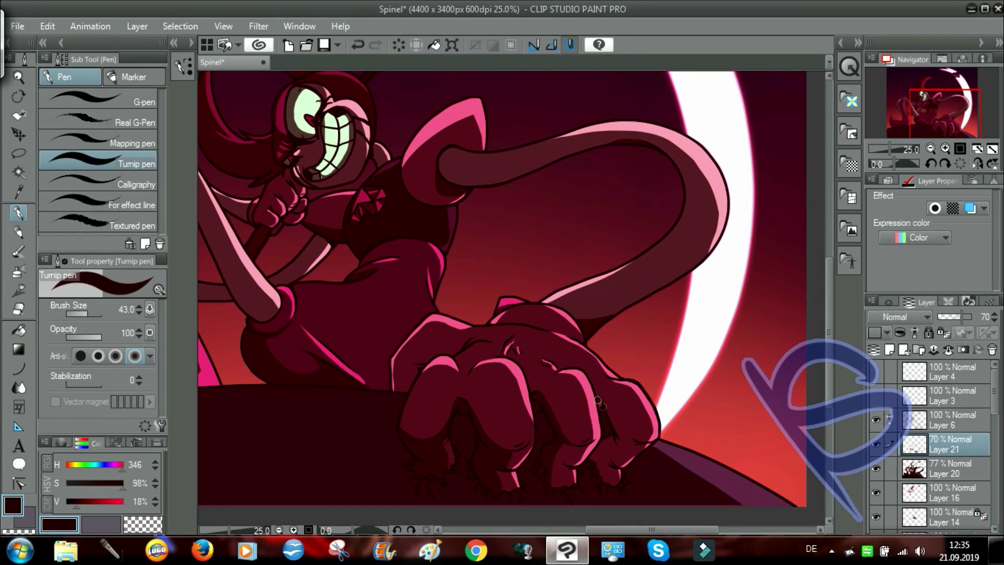
{"action": "mouse_move", "coordinate": [598, 400]}
{"action": "left_mouse_down"}
{"action": "mouse_move", "coordinate": [622, 444]}
{"action": "mouse_move", "coordinate": [599, 459]}
{"action": "left_mouse_up"}
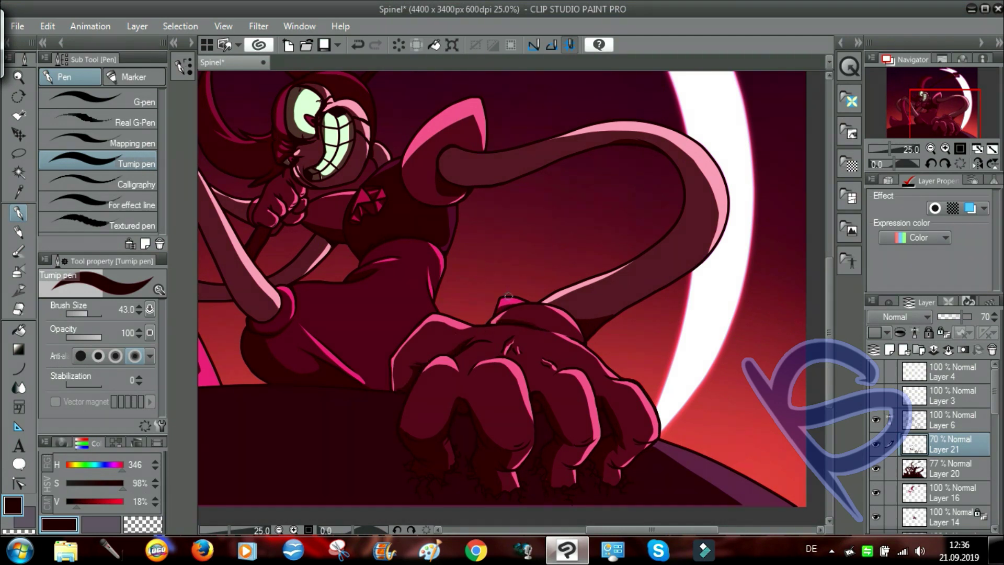
{"action": "key", "text": "e"}
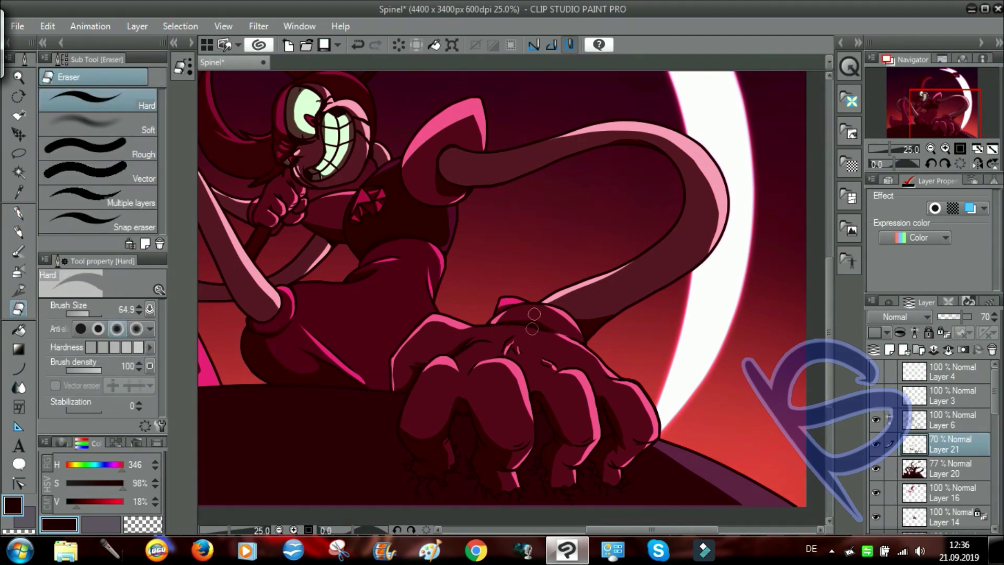
Paint deeper shading along the lower pigtail on Layer 21, undoing the last stroke.
{"action": "left_click_drag", "start_coordinate": [830, 278], "coordinate": [831, 256]}
{"action": "left_click_drag", "start_coordinate": [651, 529], "coordinate": [622, 530]}
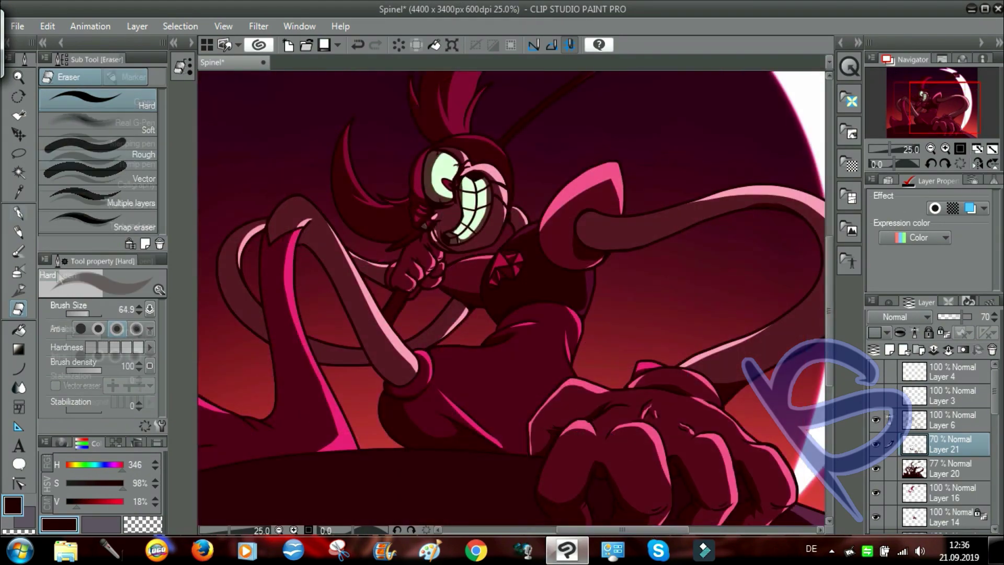
{"action": "key", "text": "p"}
{"action": "left_click_drag", "start_coordinate": [830, 273], "coordinate": [847, 204]}
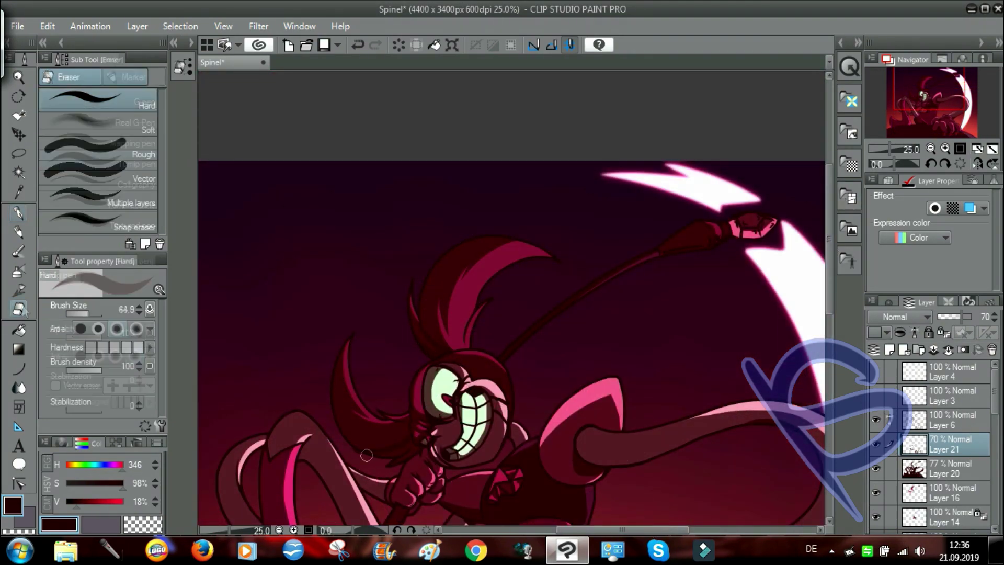
{"action": "left_click_drag", "start_coordinate": [375, 450], "coordinate": [376, 383]}
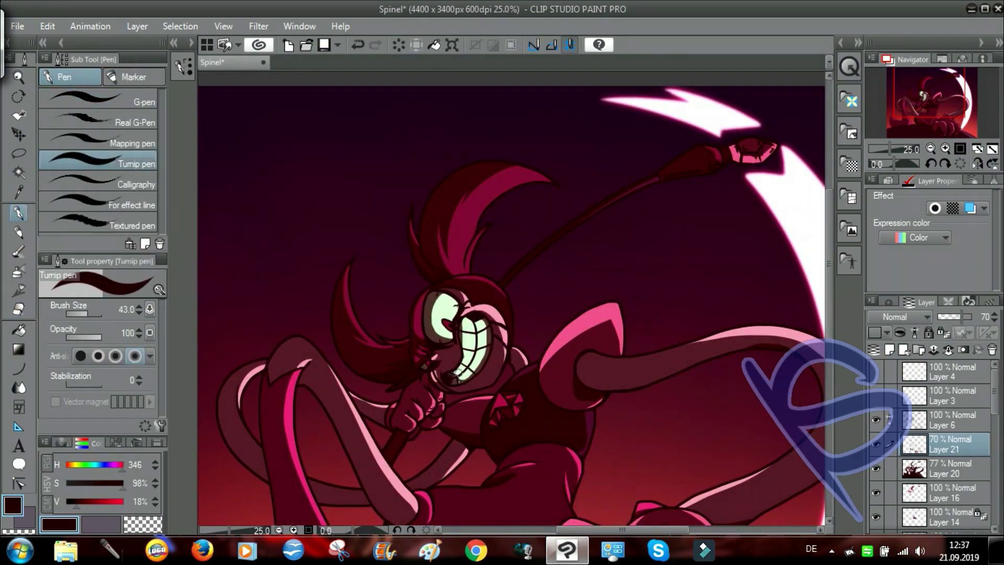
{"action": "left_click", "coordinate": [358, 45]}
Shade the bent leg just beneath the knee highlight and clean the shadow with the Hard eraser.
{"action": "left_click_drag", "start_coordinate": [829, 262], "coordinate": [829, 285]}
{"action": "left_click_drag", "start_coordinate": [622, 529], "coordinate": [601, 530]}
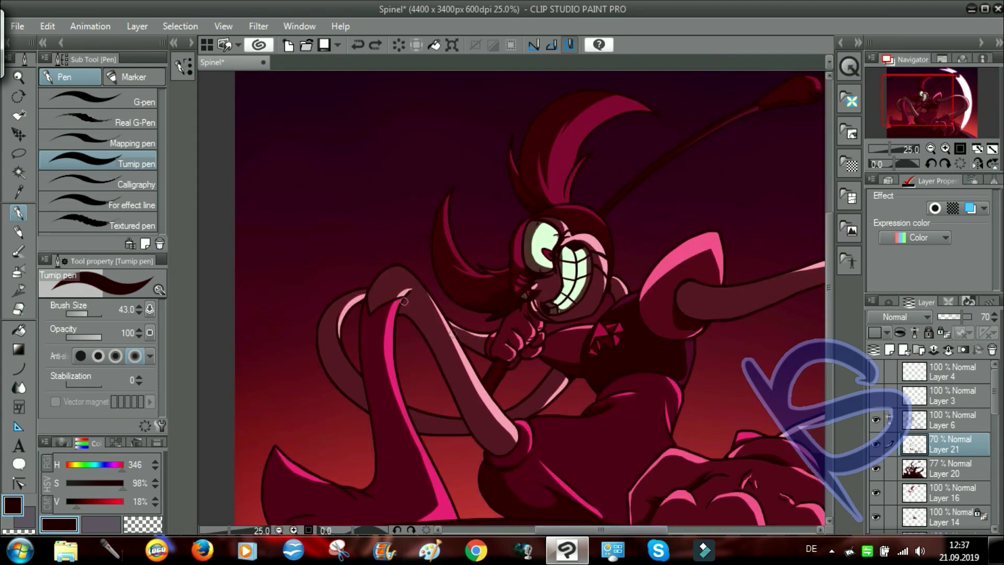
{"action": "mouse_move", "coordinate": [403, 302]}
{"action": "left_mouse_down"}
{"action": "mouse_move", "coordinate": [420, 330]}
{"action": "mouse_move", "coordinate": [405, 321]}
{"action": "left_mouse_up"}
{"action": "left_click", "coordinate": [19, 309]}
Paint deeper shadows on the boot's inner ankle and along its sole, trimming them with the Hard eraser.
{"action": "left_click", "coordinate": [19, 213]}
{"action": "key", "text": "e"}
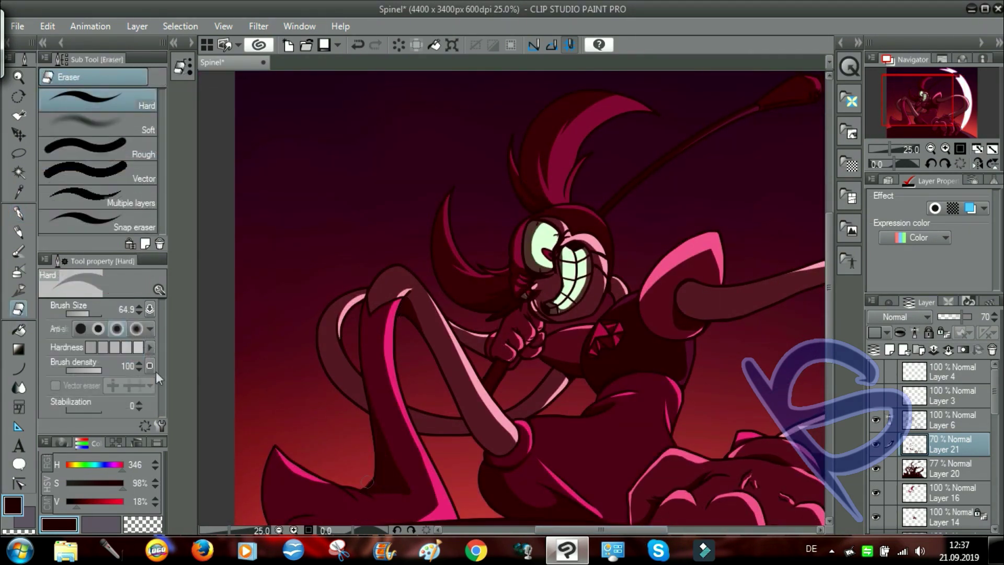
{"action": "scroll", "coordinate": [390, 468], "scroll_direction": "down", "scroll_amount": 2}
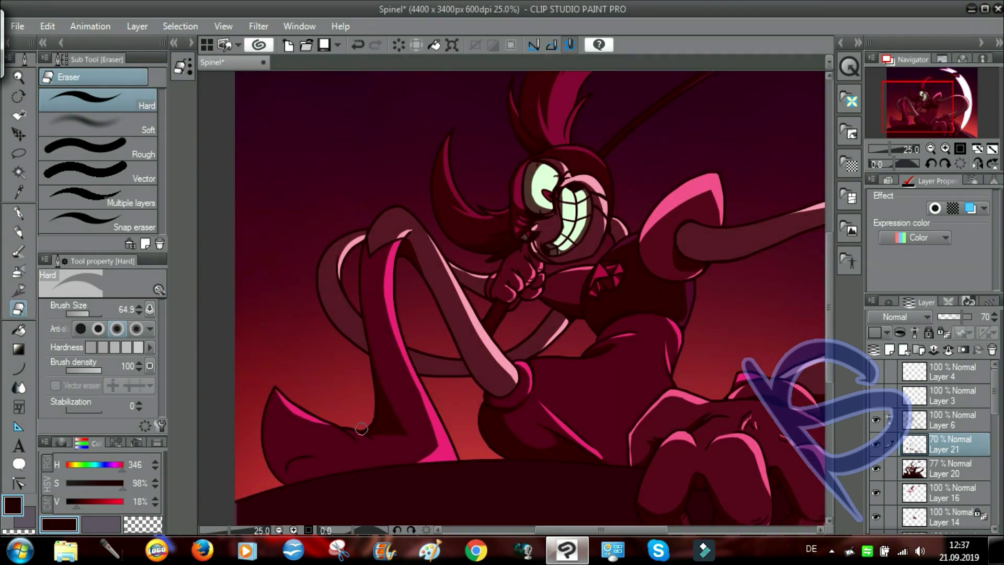
{"action": "key", "text": "p"}
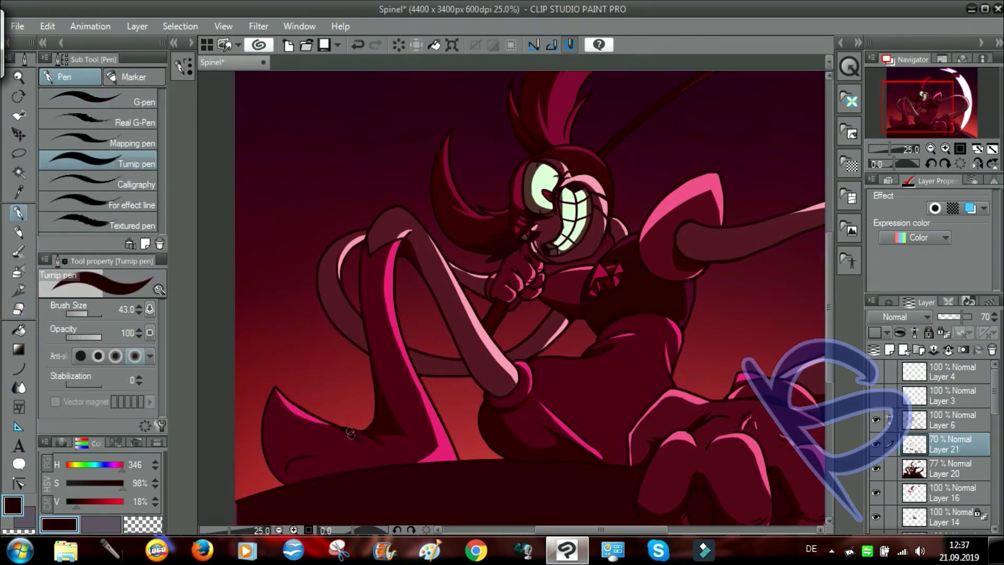
{"action": "mouse_move", "coordinate": [291, 468]}
{"action": "left_mouse_down"}
{"action": "mouse_move", "coordinate": [337, 464]}
{"action": "mouse_move", "coordinate": [328, 468]}
{"action": "left_mouse_up"}
{"action": "key", "text": "e"}
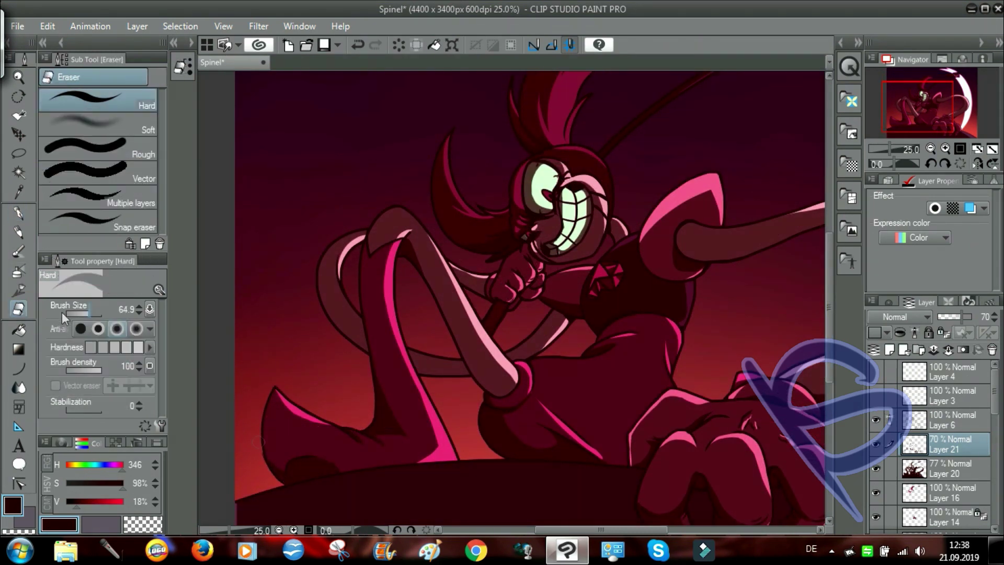
Refine the deeper shadows around the planted hand's fingertips with the Turnip pen and Hard eraser.
{"action": "key", "text": "p"}
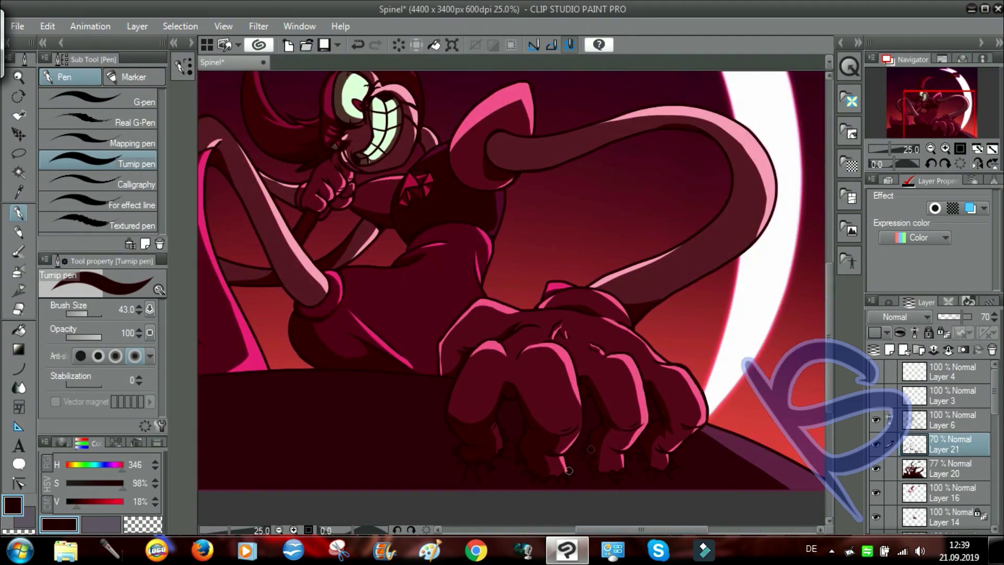
{"action": "key", "text": "e"}
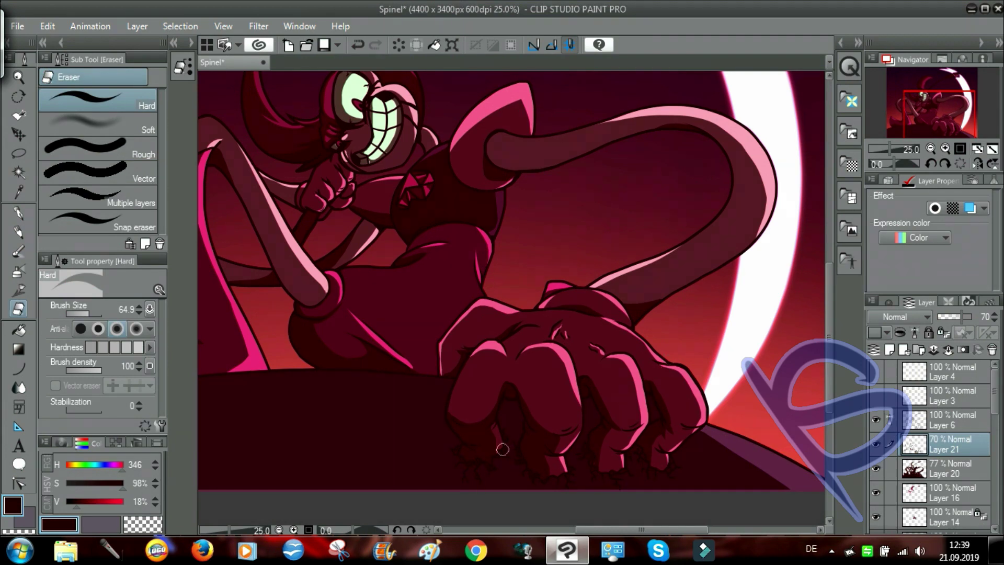
{"action": "key", "text": "p"}
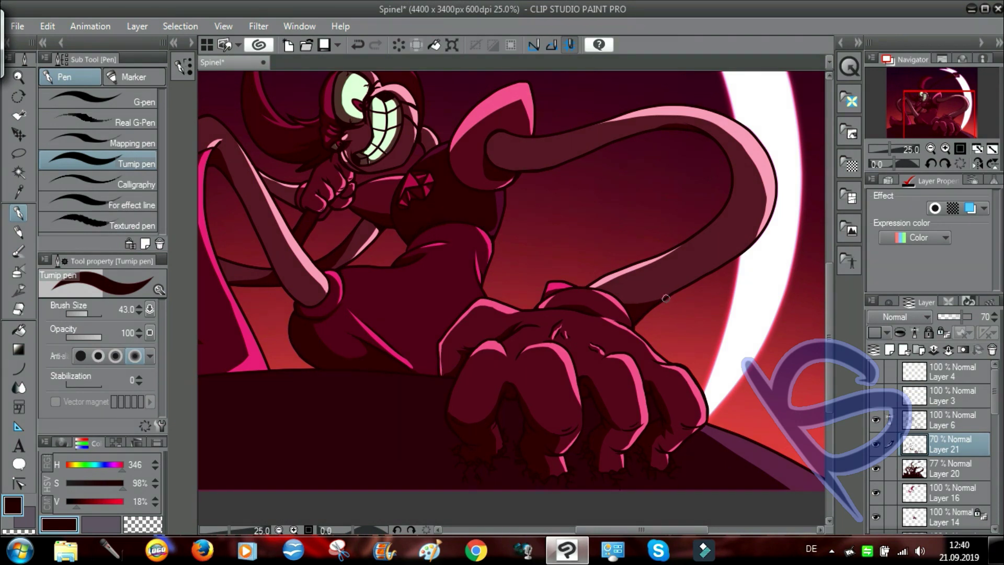
Carve thin crack lines into Layer 20's ground shadow beneath the planted hand's outer fingertips with the Hard eraser.
{"action": "key", "text": "alt+bracketleft"}
{"action": "key", "text": "e"}
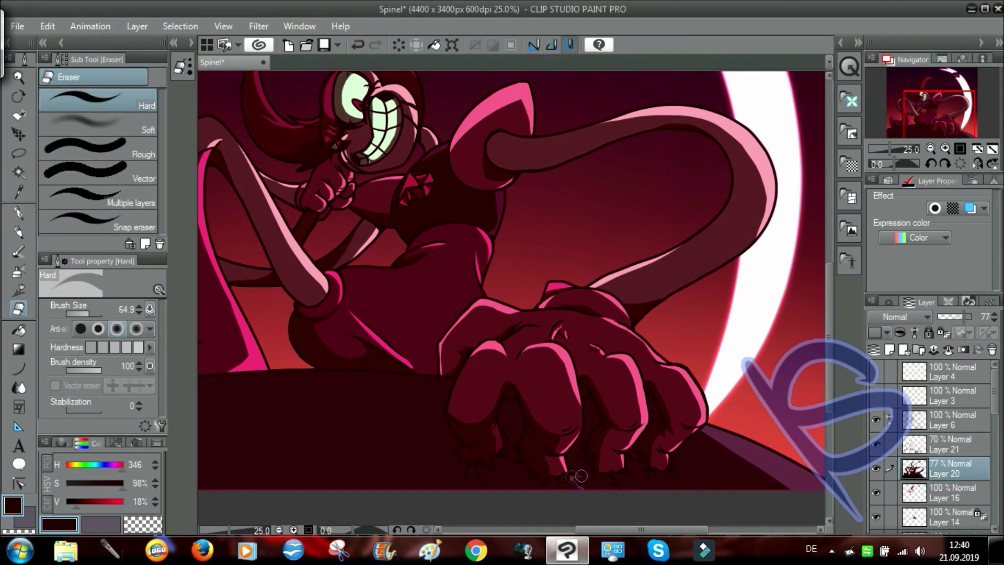
{"action": "key", "text": "ctrl+z"}
{"action": "mouse_move", "coordinate": [635, 475]}
{"action": "left_mouse_down"}
{"action": "mouse_move", "coordinate": [640, 495]}
{"action": "mouse_move", "coordinate": [622, 479]}
{"action": "left_mouse_up"}
{"action": "left_click_drag", "start_coordinate": [684, 466], "coordinate": [690, 473]}
{"action": "left_click_drag", "start_coordinate": [686, 467], "coordinate": [693, 465]}
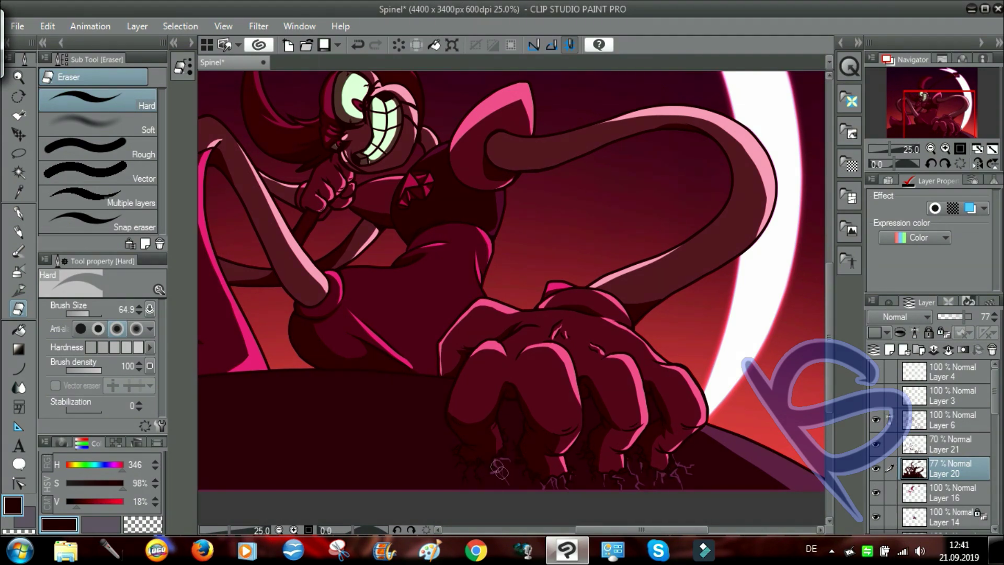
Erase crack lines beneath the nearest fingertip and a thin light edge on the ground by the wrist, then return to Layer 21.
{"action": "key", "text": "ctrl+z"}
{"action": "left_click_drag", "start_coordinate": [505, 449], "coordinate": [480, 470]}
{"action": "left_click_drag", "start_coordinate": [454, 381], "coordinate": [399, 367]}
{"action": "left_click", "coordinate": [19, 213]}
{"action": "key", "text": "alt+bracketright"}
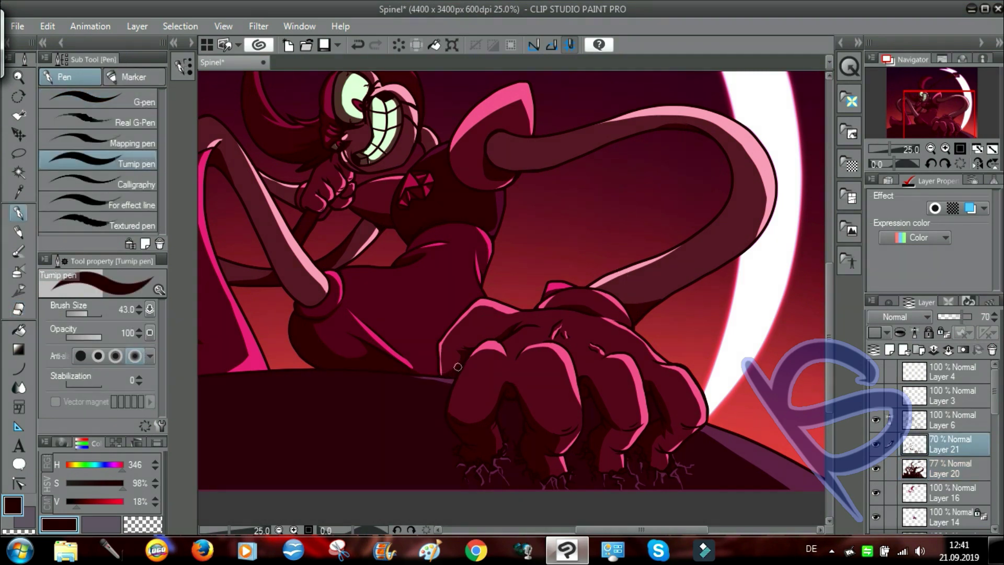
Add a new layer above Layer 21 with Add (Glow) blending at 100% opacity and choose pink (H 346, S 70%, V 100%).
{"action": "left_click_drag", "start_coordinate": [229, 529], "coordinate": [224, 529]}
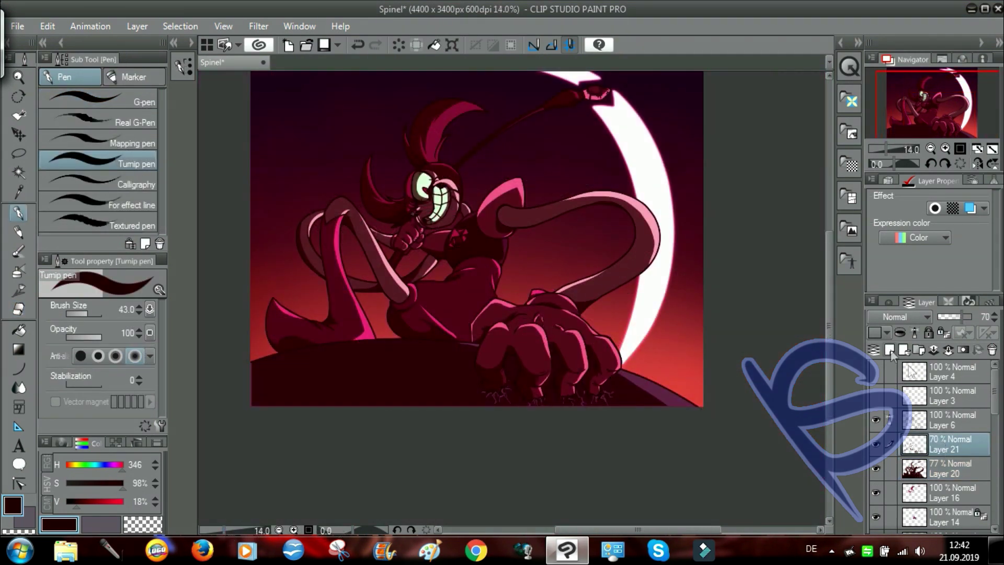
{"action": "left_click", "coordinate": [890, 349]}
{"action": "mouse_move", "coordinate": [967, 317]}
{"action": "left_mouse_down"}
{"action": "mouse_move", "coordinate": [957, 320]}
{"action": "mouse_move", "coordinate": [981, 321]}
{"action": "left_mouse_up"}
{"action": "left_click_drag", "start_coordinate": [77, 504], "coordinate": [106, 485]}
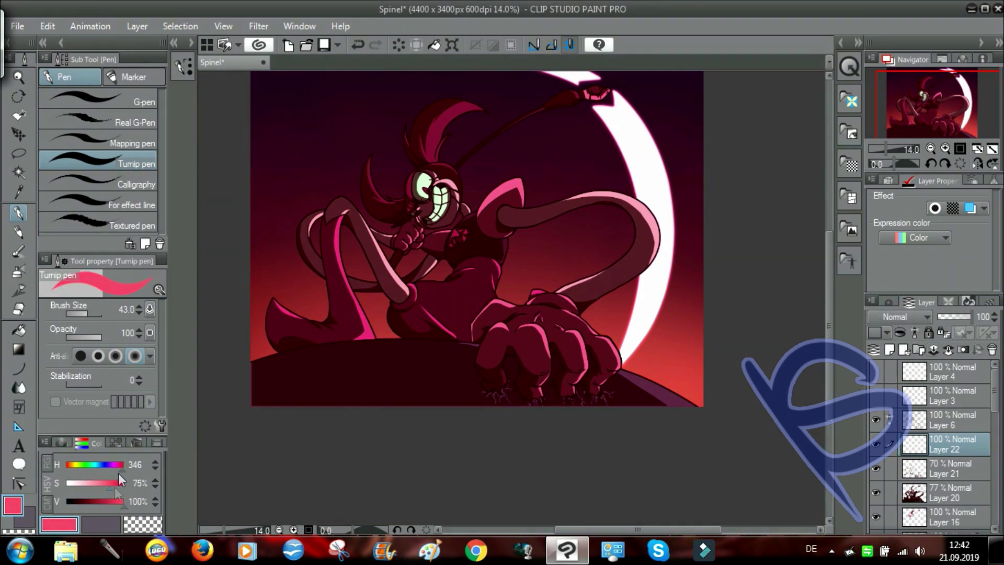
{"action": "left_click", "coordinate": [900, 316]}
{"action": "left_click", "coordinate": [892, 131]}
Select the background areas around the lineart on Layer 6, invert and shrink the selection, and make Layer 22 active.
{"action": "left_click_drag", "start_coordinate": [829, 314], "coordinate": [829, 286]}
{"action": "left_click", "coordinate": [951, 419]}
{"action": "left_click", "coordinate": [19, 172]}
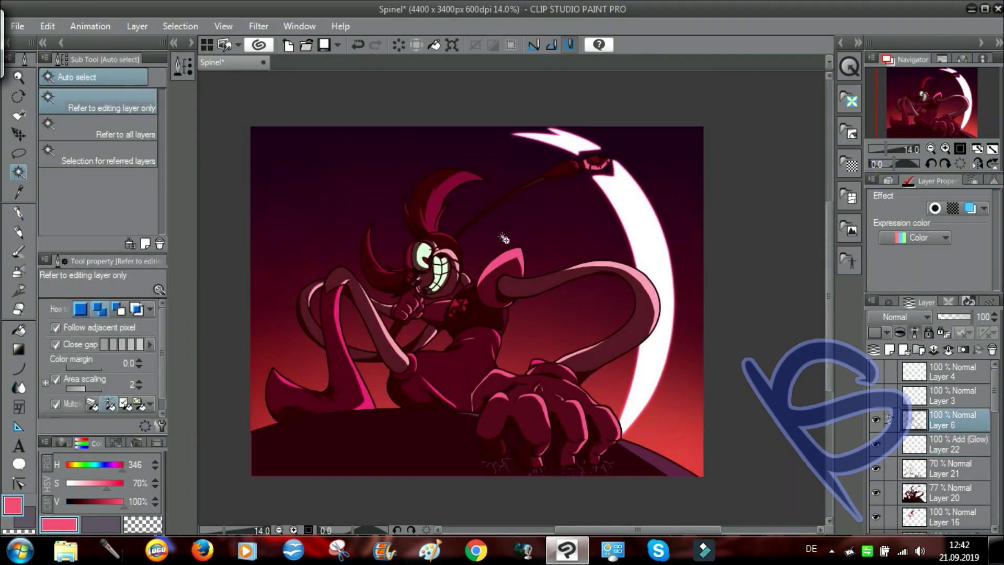
{"action": "left_click", "coordinate": [500, 238]}
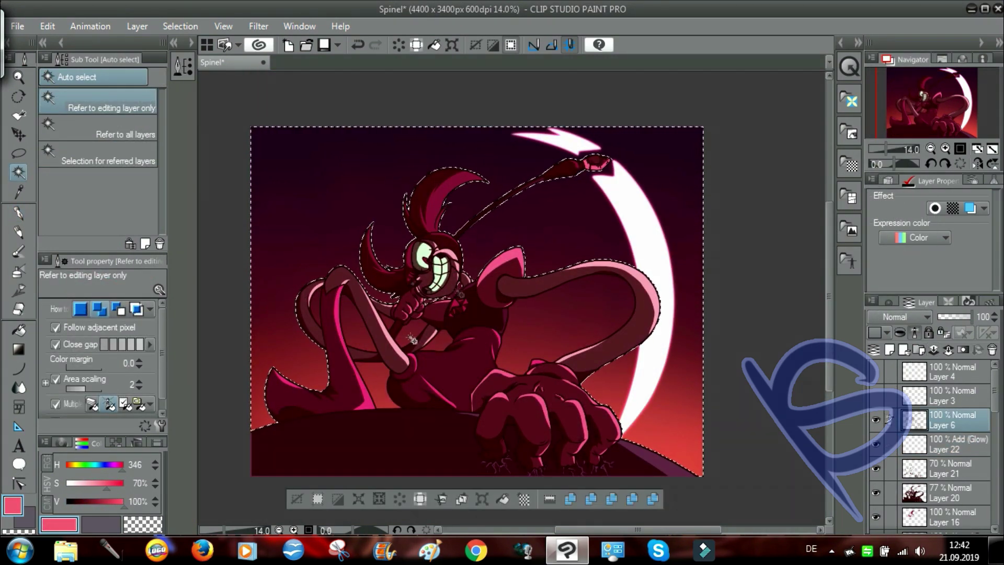
{"action": "left_click", "coordinate": [338, 499]}
{"action": "left_click", "coordinate": [378, 498]}
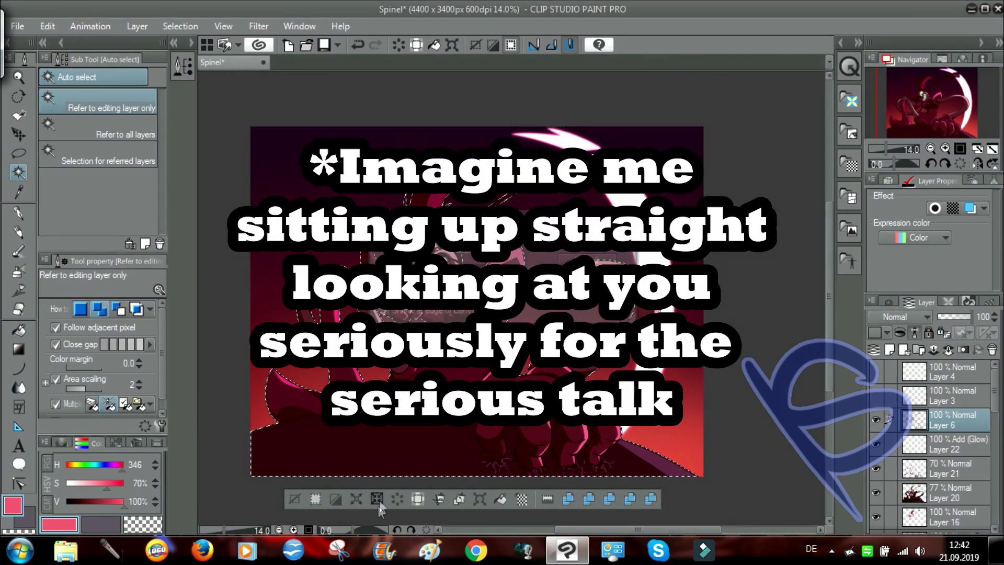
{"action": "left_click", "coordinate": [521, 244]}
{"action": "left_click", "coordinate": [534, 216]}
{"action": "left_click", "coordinate": [569, 241]}
{"action": "left_click", "coordinate": [951, 443]}
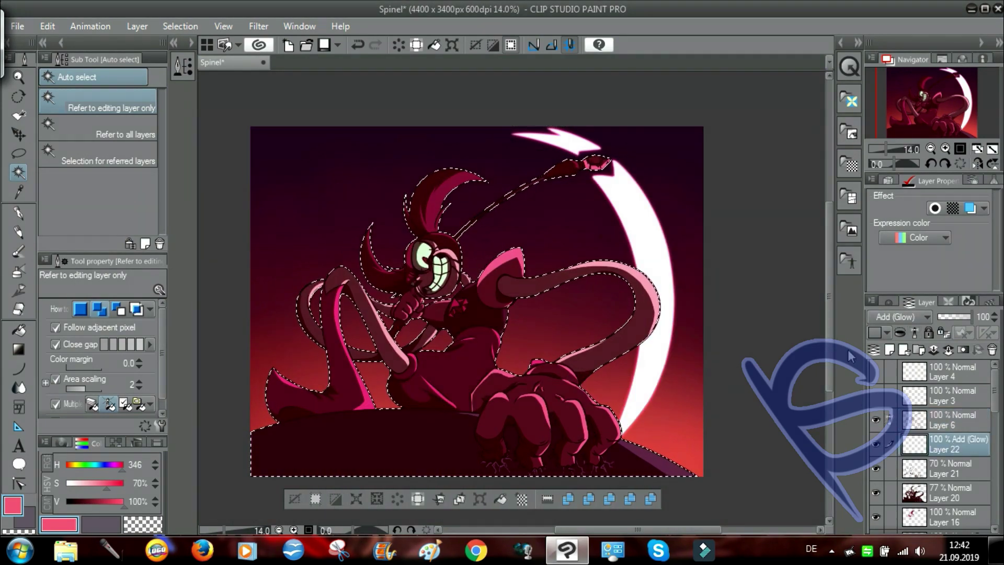
Paint pink glow highlights along the upper pigtail and the edge of the head with the Turnip pen, cleaning up with the Hard eraser.
{"action": "left_click_drag", "start_coordinate": [829, 308], "coordinate": [829, 277]}
{"action": "left_click", "coordinate": [18, 213]}
{"action": "left_click", "coordinate": [294, 530]}
{"action": "left_click", "coordinate": [293, 530]}
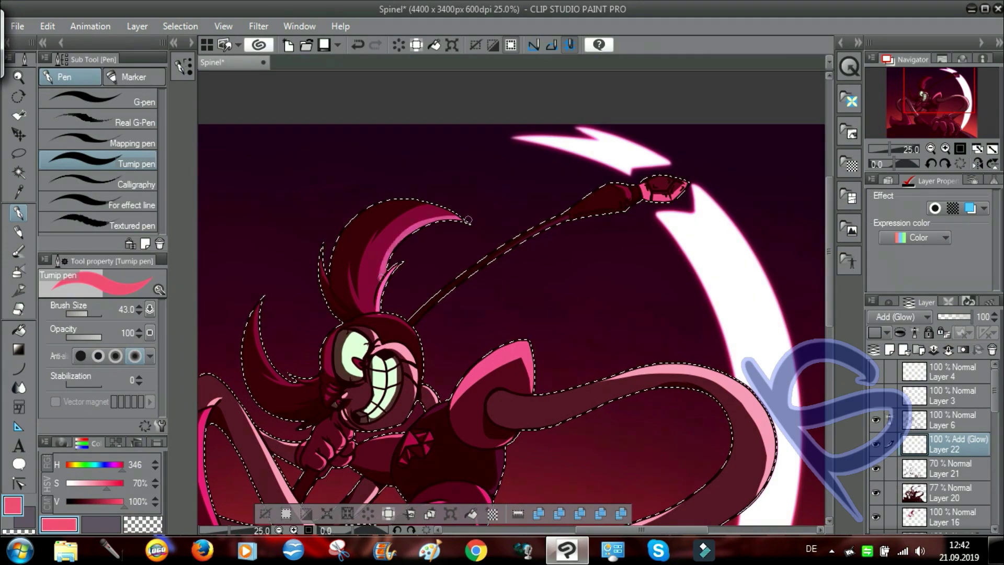
{"action": "mouse_move", "coordinate": [464, 217]}
{"action": "left_mouse_down"}
{"action": "mouse_move", "coordinate": [381, 279]}
{"action": "mouse_move", "coordinate": [377, 309]}
{"action": "mouse_move", "coordinate": [420, 364]}
{"action": "left_mouse_up"}
{"action": "left_click", "coordinate": [18, 309]}
{"action": "left_click", "coordinate": [19, 213]}
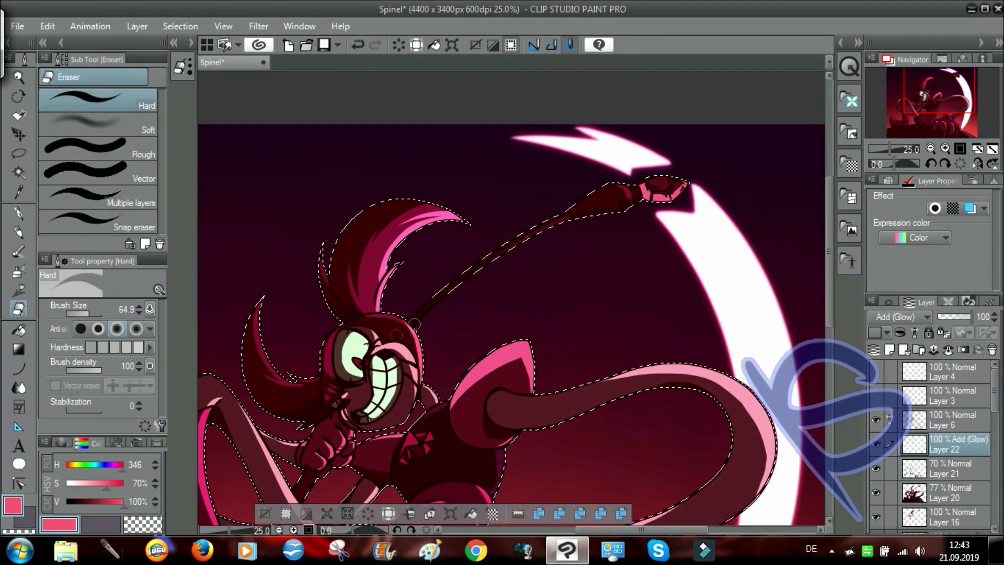
Add glow highlights to the scythe's gem and the underside of its handle end, trimming them with the Hard eraser.
{"action": "left_click_drag", "start_coordinate": [654, 202], "coordinate": [685, 186]}
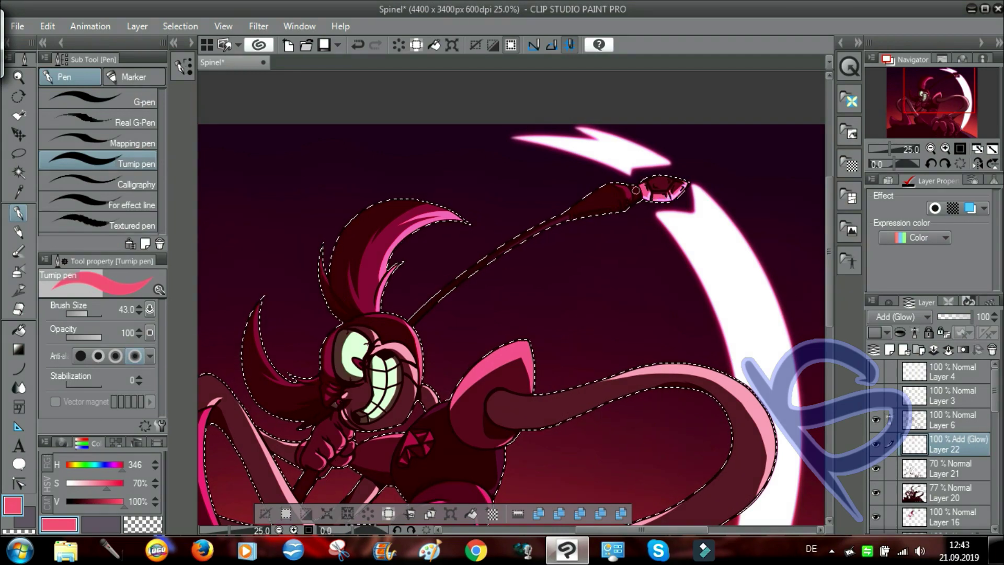
{"action": "left_click_drag", "start_coordinate": [627, 209], "coordinate": [570, 217]}
{"action": "key", "text": "e"}
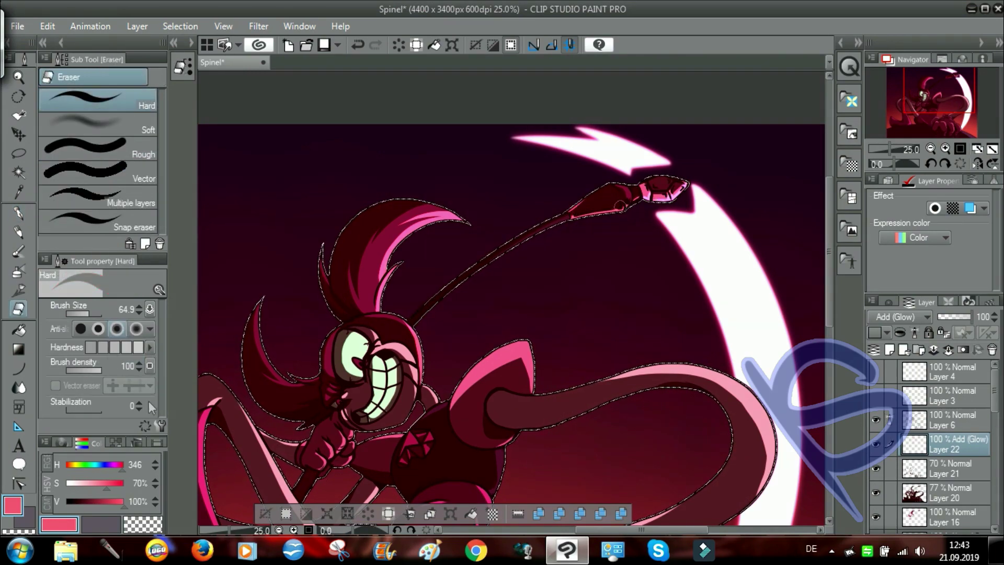
{"action": "left_click_drag", "start_coordinate": [628, 208], "coordinate": [622, 211]}
{"action": "key", "text": "p"}
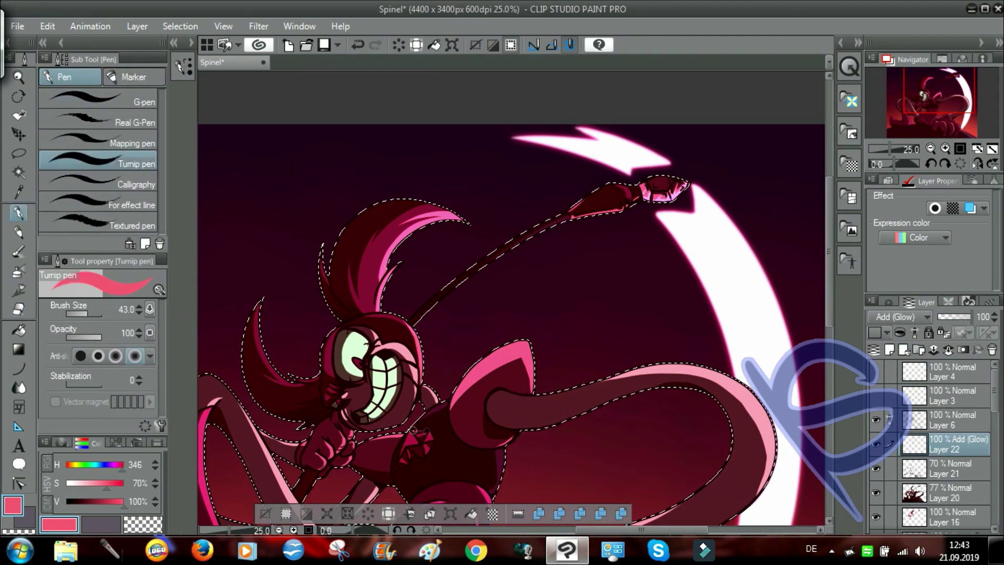
Paint glow highlights on the chest gem, the pointed shoulder and the outer edge of the stretched arm, redoing the arm stroke.
{"action": "mouse_move", "coordinate": [424, 455]}
{"action": "left_mouse_down"}
{"action": "mouse_move", "coordinate": [409, 440]}
{"action": "mouse_move", "coordinate": [402, 448]}
{"action": "mouse_move", "coordinate": [415, 444]}
{"action": "mouse_move", "coordinate": [408, 438]}
{"action": "mouse_move", "coordinate": [418, 427]}
{"action": "mouse_move", "coordinate": [404, 463]}
{"action": "left_mouse_up"}
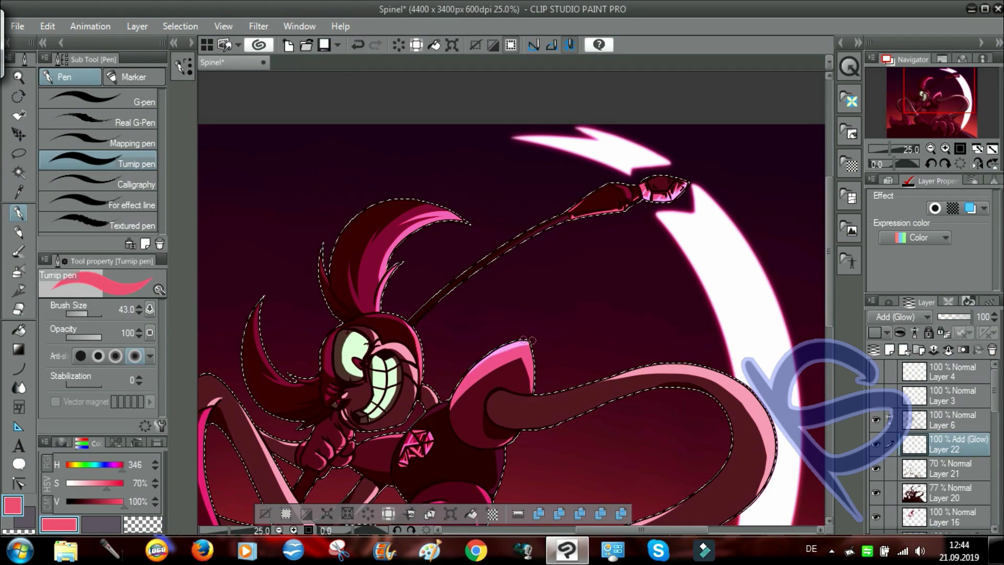
{"action": "mouse_move", "coordinate": [689, 387]}
{"action": "left_mouse_down"}
{"action": "mouse_move", "coordinate": [596, 314]}
{"action": "mouse_move", "coordinate": [657, 323]}
{"action": "mouse_move", "coordinate": [679, 355]}
{"action": "left_mouse_up"}
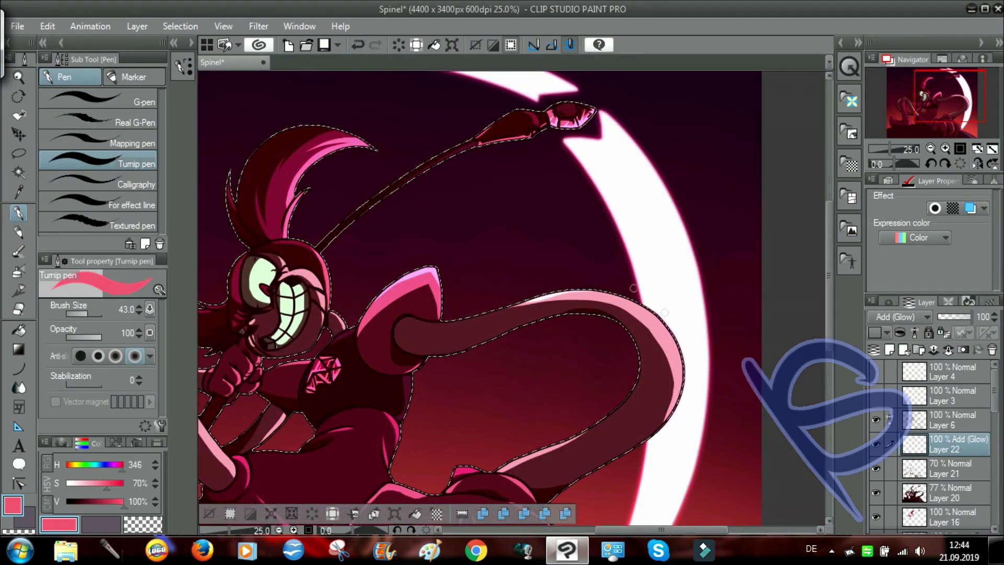
{"action": "left_click", "coordinate": [358, 45]}
{"action": "left_click_drag", "start_coordinate": [656, 318], "coordinate": [676, 346]}
Erase Layer 20's shadow around the stretched arm's outer bend with the Hard eraser to widen the lit area.
{"action": "left_click", "coordinate": [949, 492]}
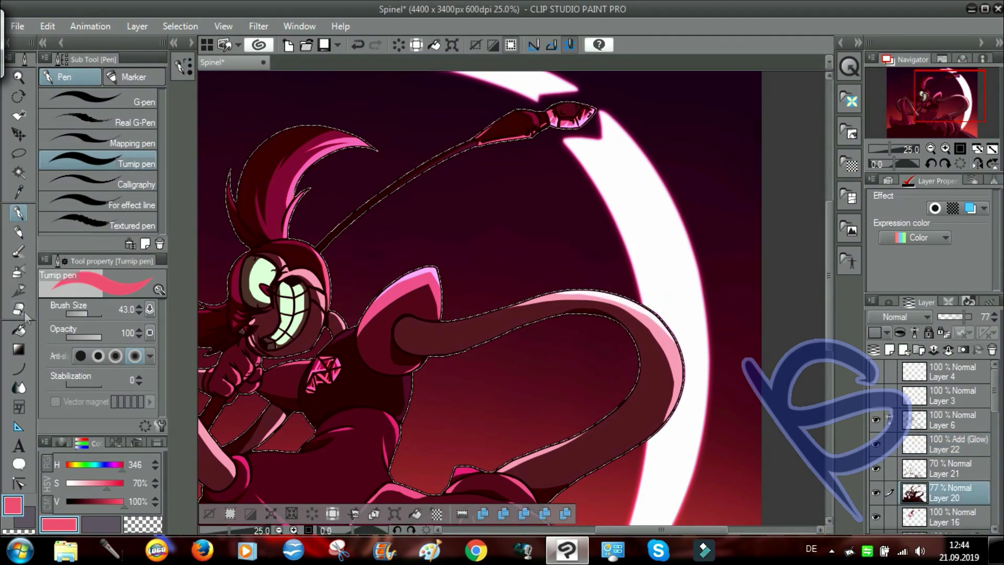
{"action": "key", "text": "e"}
{"action": "key", "text": "ctrl+z"}
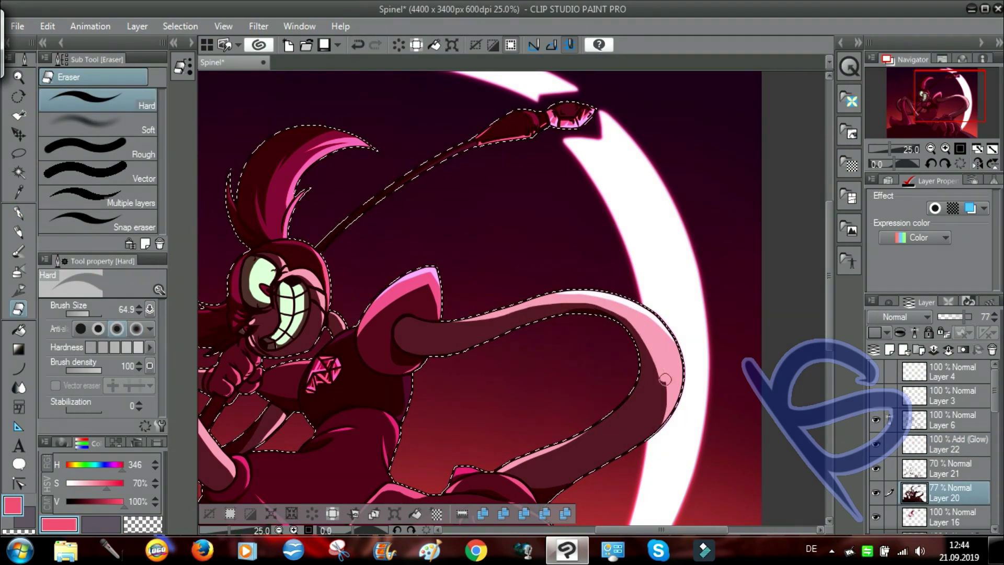
Repaint and trim Layer 20's dark shadow edge along the stretched arm's bend using the sampled shadow colour.
{"action": "left_click", "coordinate": [464, 350], "text": "alt"}
{"action": "key", "text": "p"}
{"action": "left_click", "coordinate": [946, 519]}
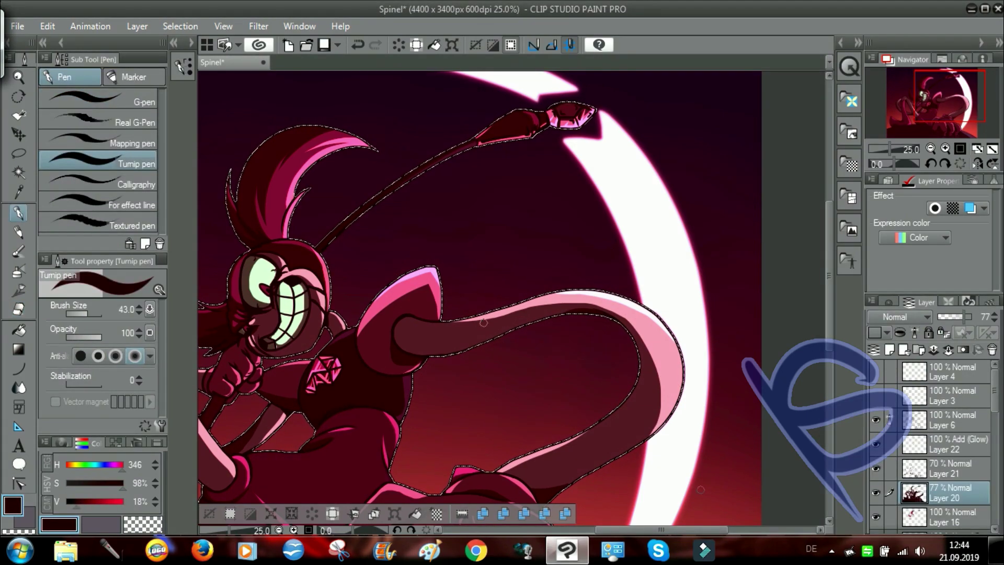
{"action": "left_click", "coordinate": [358, 46]}
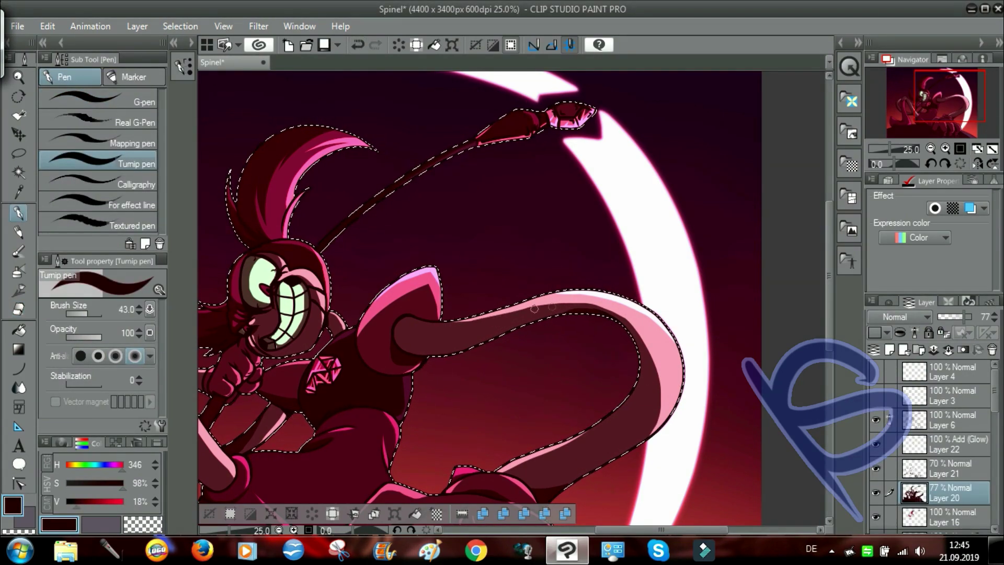
{"action": "left_click", "coordinate": [15, 314]}
{"action": "left_click", "coordinate": [19, 213]}
{"action": "mouse_move", "coordinate": [636, 334]}
{"action": "left_mouse_down"}
{"action": "mouse_move", "coordinate": [625, 451]}
{"action": "mouse_move", "coordinate": [658, 355]}
{"action": "left_mouse_up"}
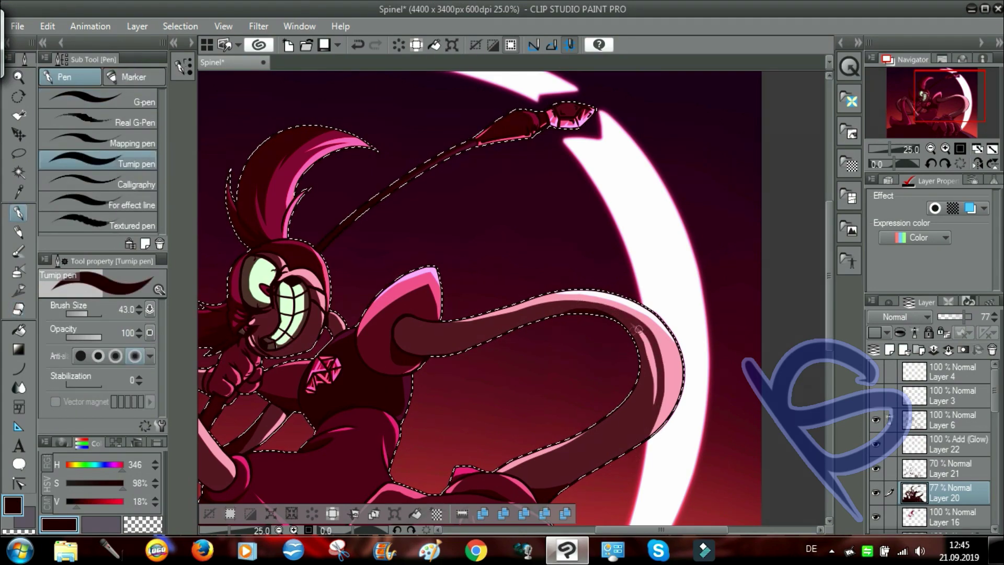
{"action": "key", "text": "e"}
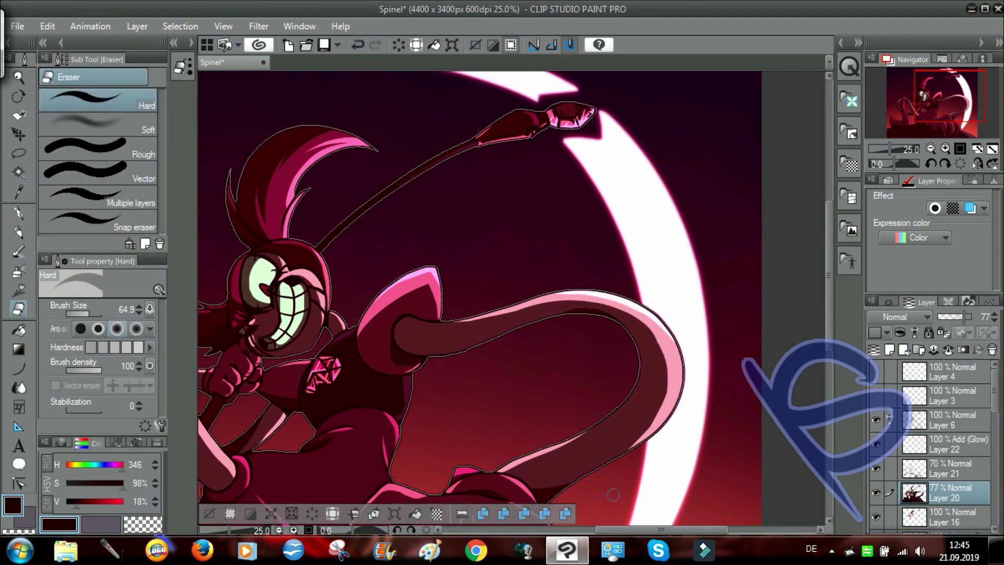
Return to the Add (Glow) Layer 22 with pink (H 346, S 70%, V 100%) and touch up the highlights on the back and stretched arm.
{"action": "left_click", "coordinate": [958, 444]}
{"action": "left_click", "coordinate": [124, 501]}
{"action": "left_click", "coordinate": [106, 483]}
{"action": "left_click", "coordinate": [19, 213]}
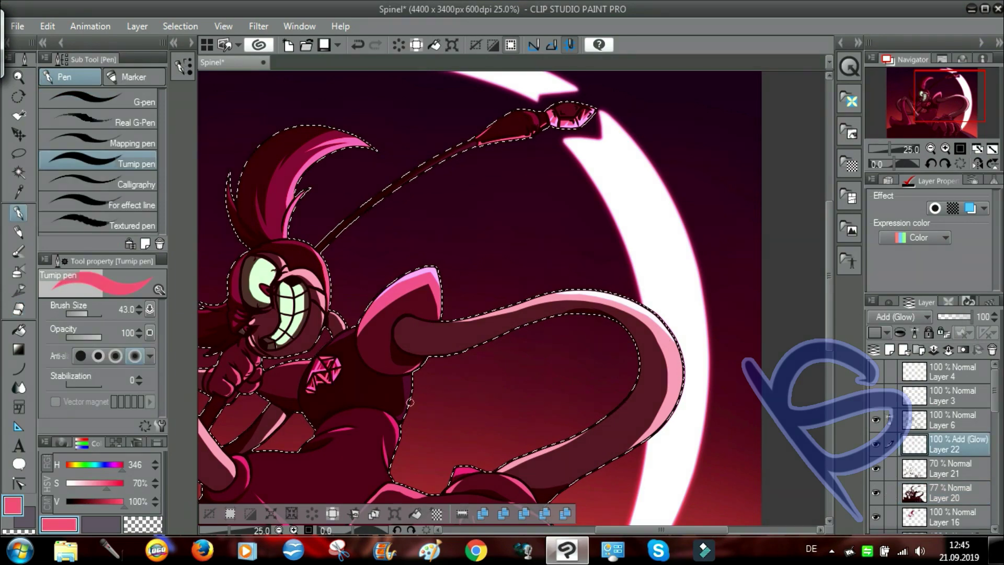
{"action": "left_click", "coordinate": [18, 309]}
{"action": "left_click", "coordinate": [18, 212]}
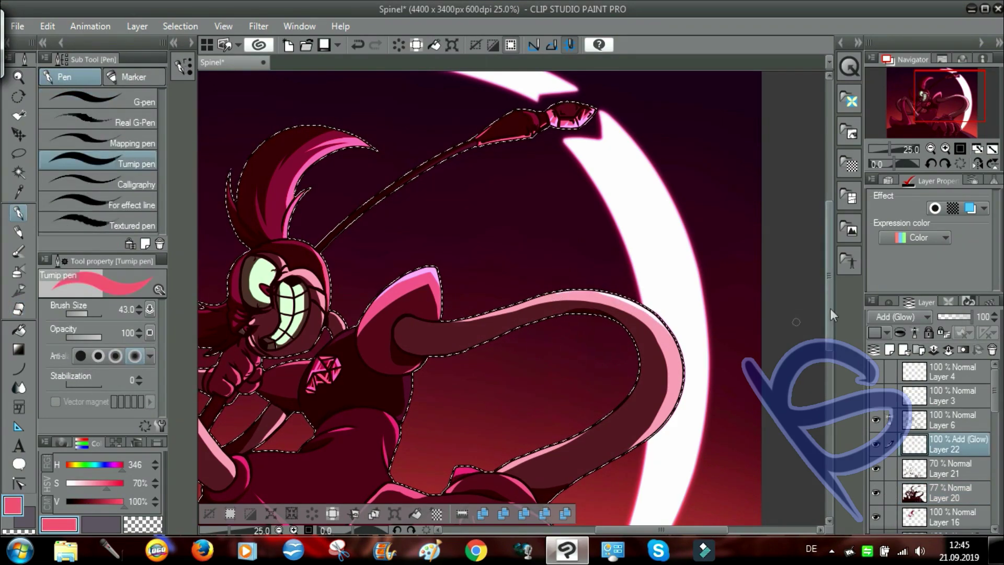
Paint glow highlights on the planted hand's knuckles, fingers and wrist, refining them with the Hard eraser.
{"action": "scroll", "coordinate": [586, 114], "scroll_direction": "down", "scroll_amount": 3}
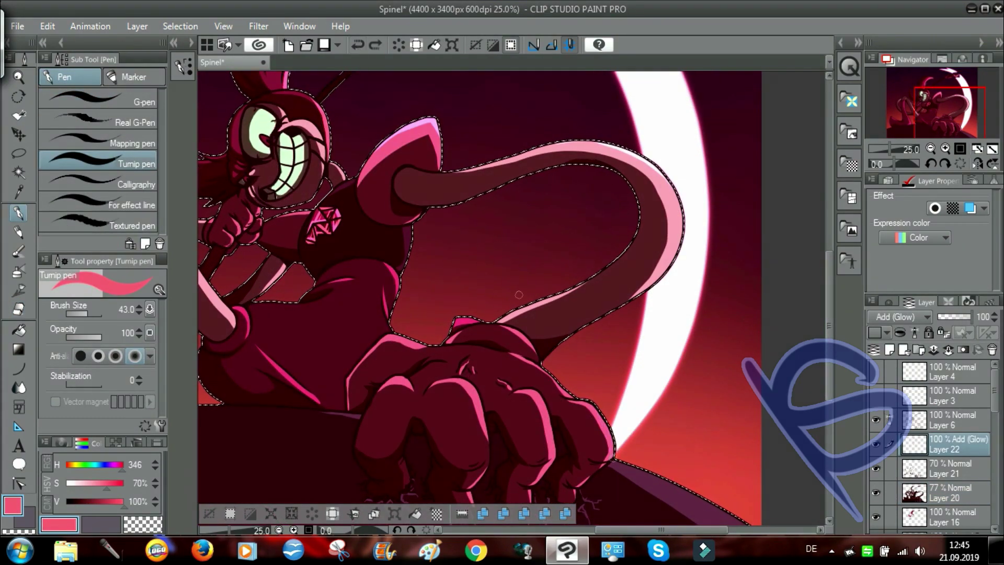
{"action": "left_click_drag", "start_coordinate": [589, 402], "coordinate": [614, 454]}
{"action": "left_click_drag", "start_coordinate": [528, 389], "coordinate": [552, 431]}
{"action": "left_click_drag", "start_coordinate": [451, 379], "coordinate": [485, 419]}
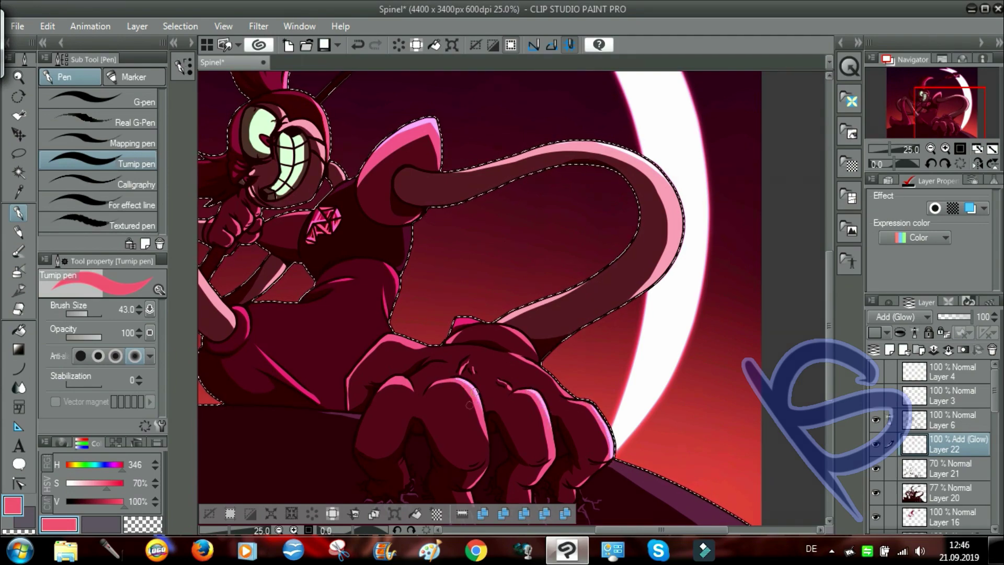
{"action": "left_click_drag", "start_coordinate": [390, 379], "coordinate": [412, 390]}
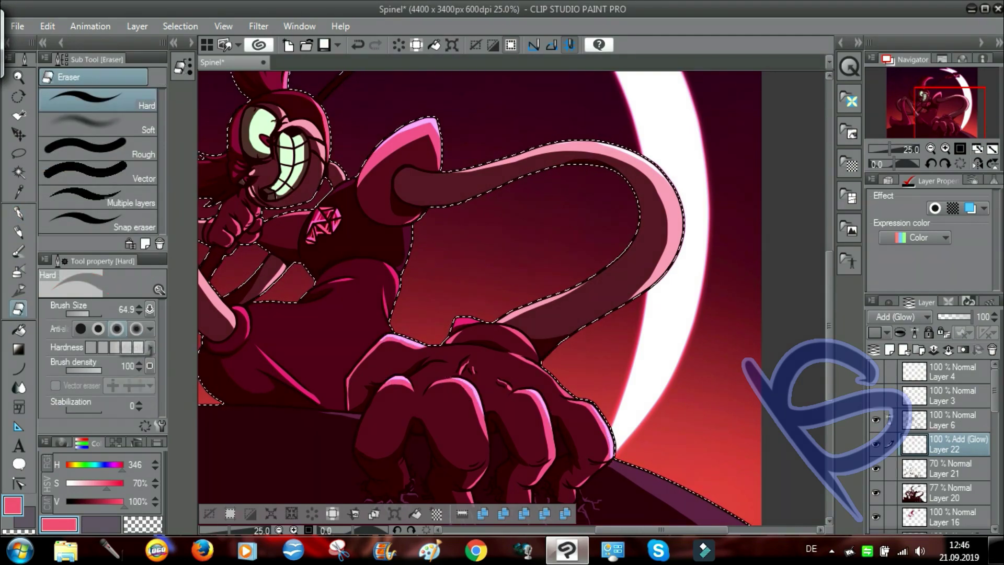
{"action": "scroll", "coordinate": [375, 341], "scroll_direction": "up", "scroll_amount": 4}
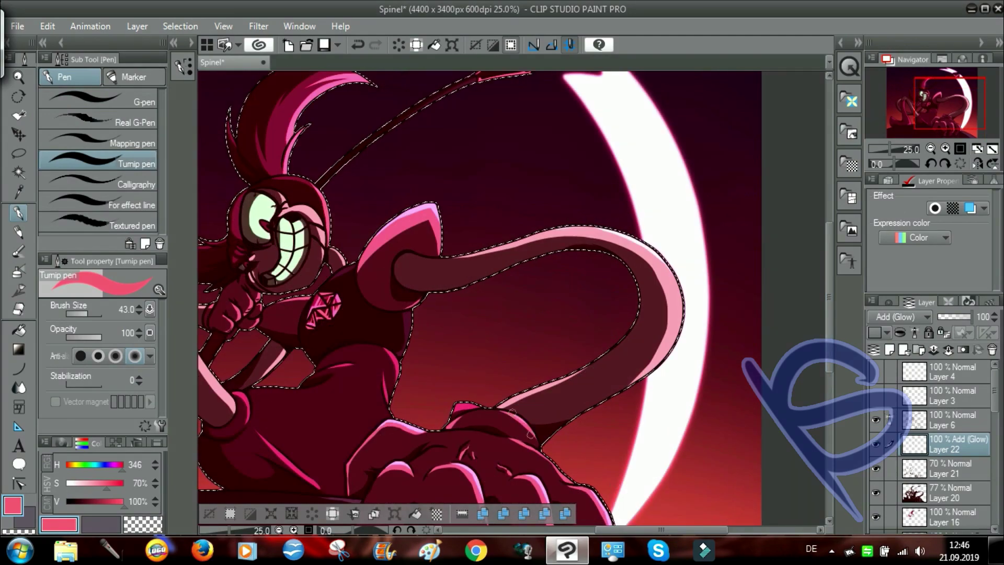
{"action": "key", "text": "e"}
{"action": "key", "text": "p"}
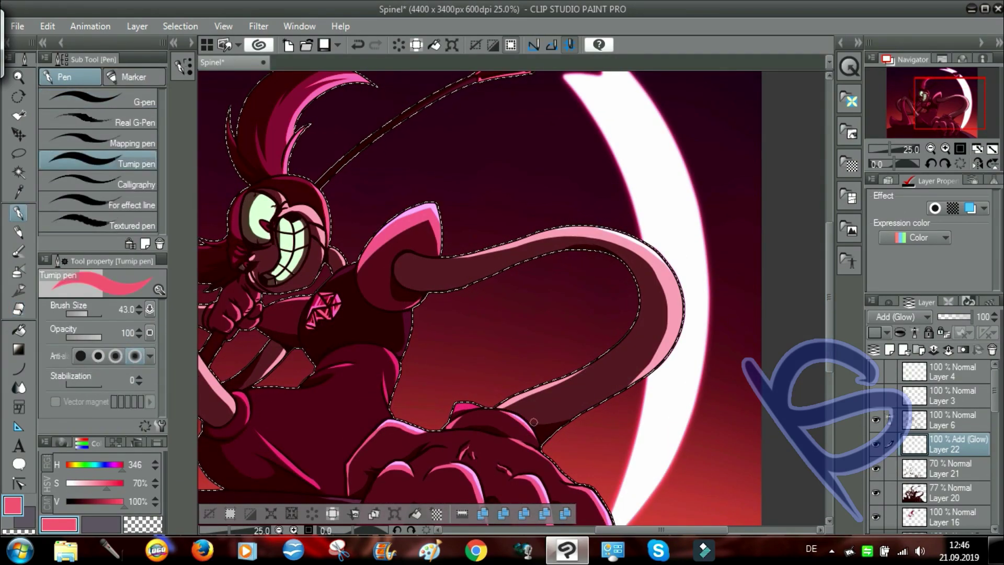
Refine the glow highlights around the eye and face with the Turnip pen and Hard eraser.
{"action": "left_click_drag", "start_coordinate": [675, 530], "coordinate": [619, 530]}
{"action": "key", "text": "ctrl+z"}
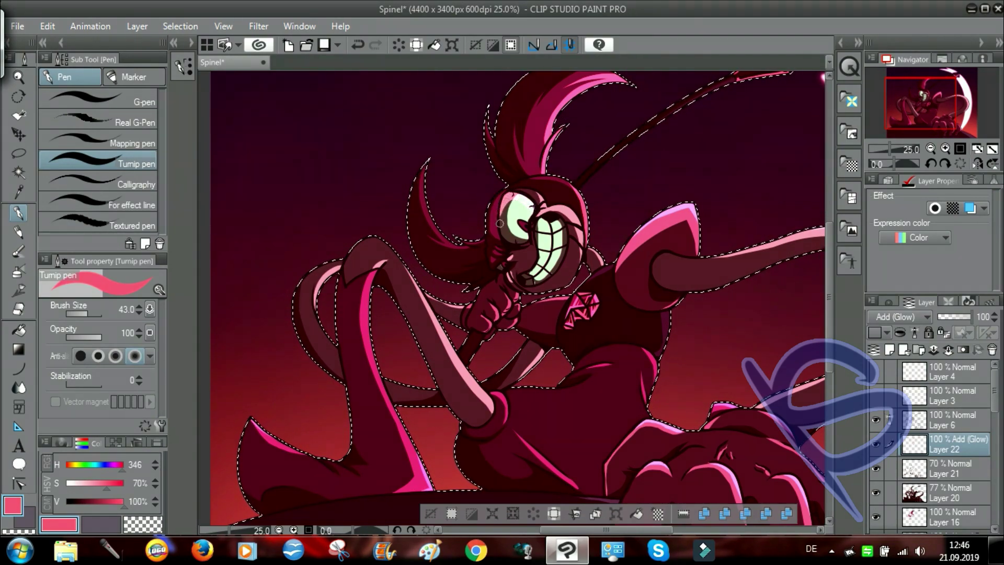
{"action": "key", "text": "e"}
{"action": "key", "text": "p"}
{"action": "scroll", "coordinate": [600, 351], "scroll_direction": "up", "scroll_amount": 3}
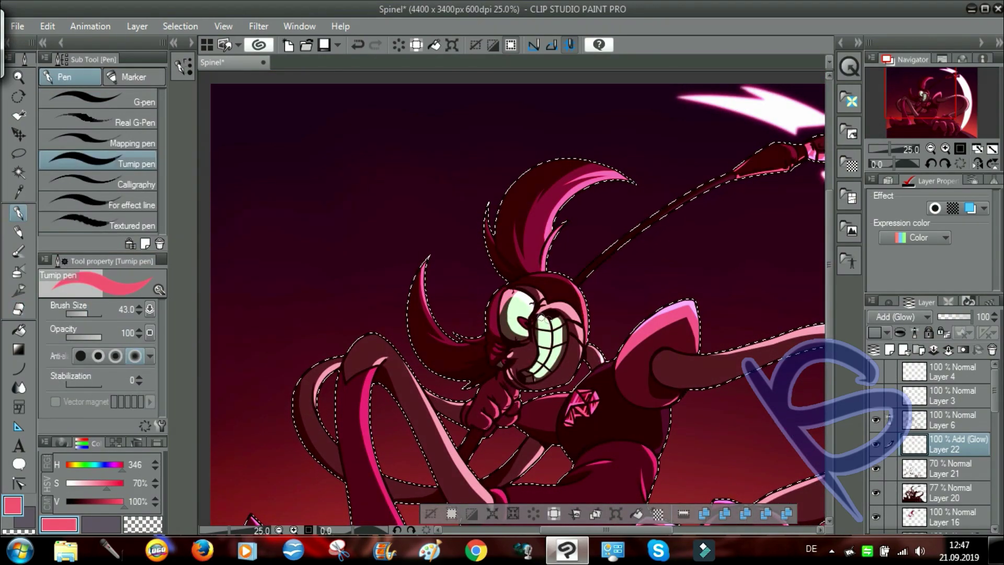
{"action": "key", "text": "e"}
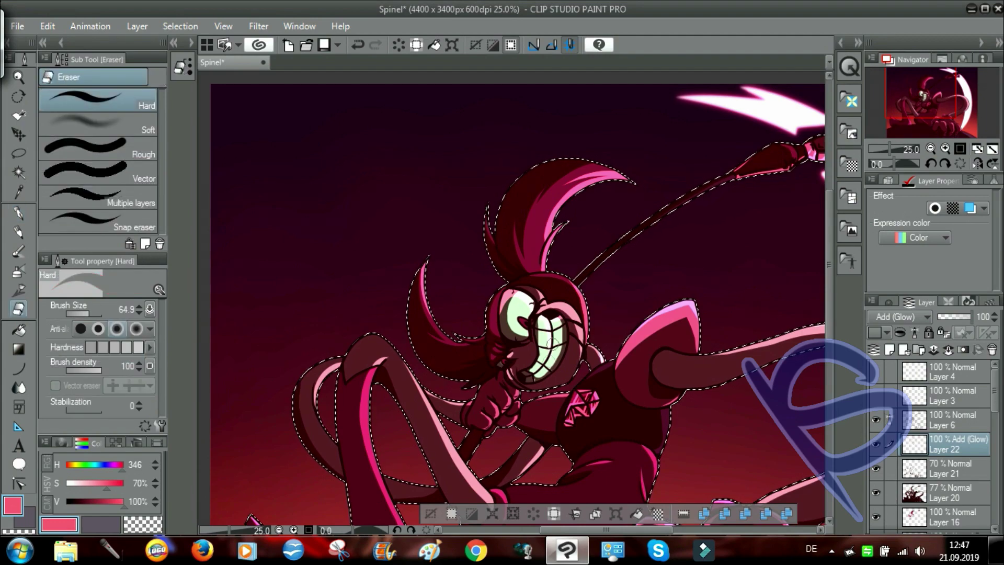
Touch up Layer 20's shadow around the corner of the mouth with the sampled dark colour and the Hard eraser.
{"action": "left_click", "coordinate": [955, 493]}
{"action": "key", "text": "p"}
{"action": "left_click", "coordinate": [536, 366], "text": "alt"}
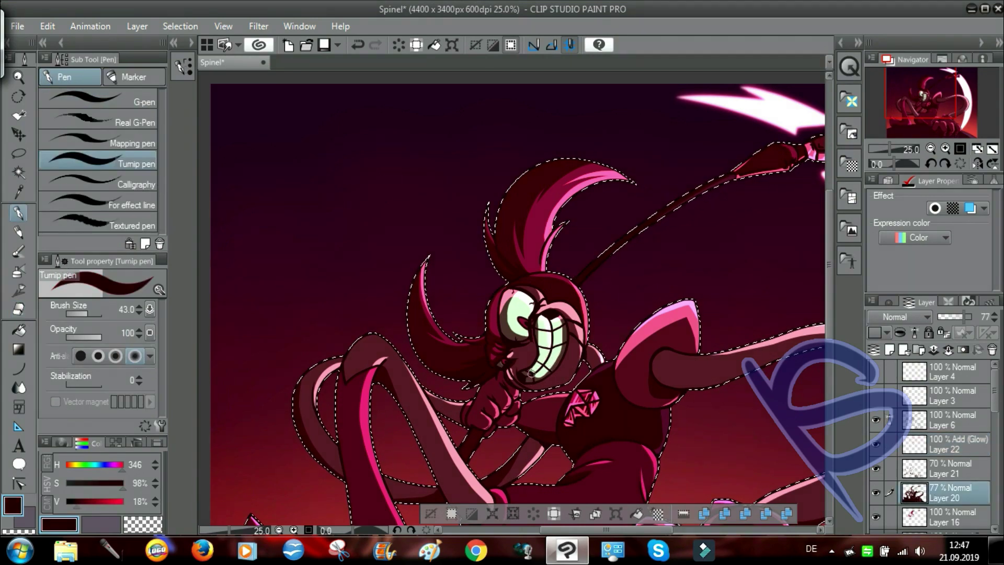
{"action": "key", "text": "e"}
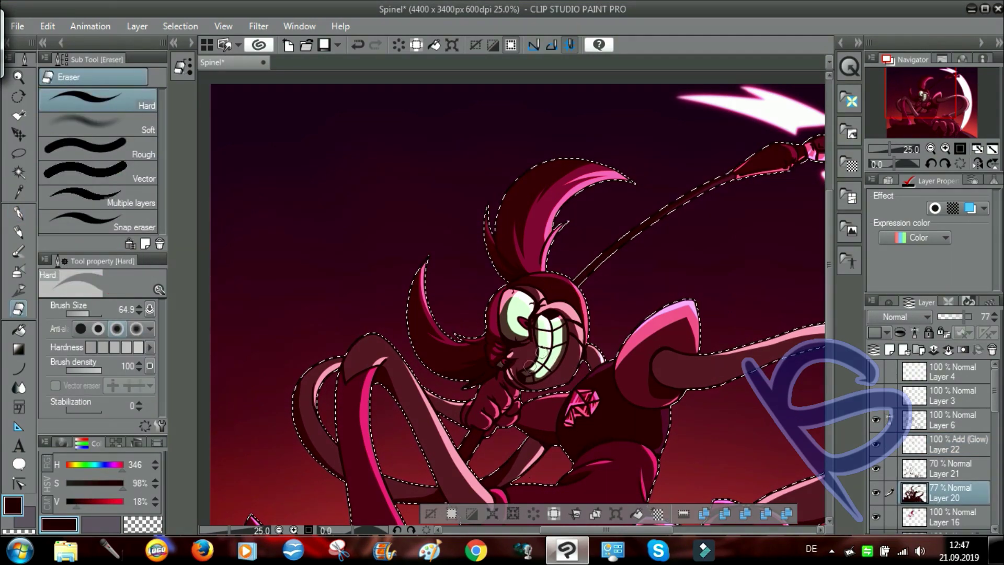
{"action": "key", "text": "p"}
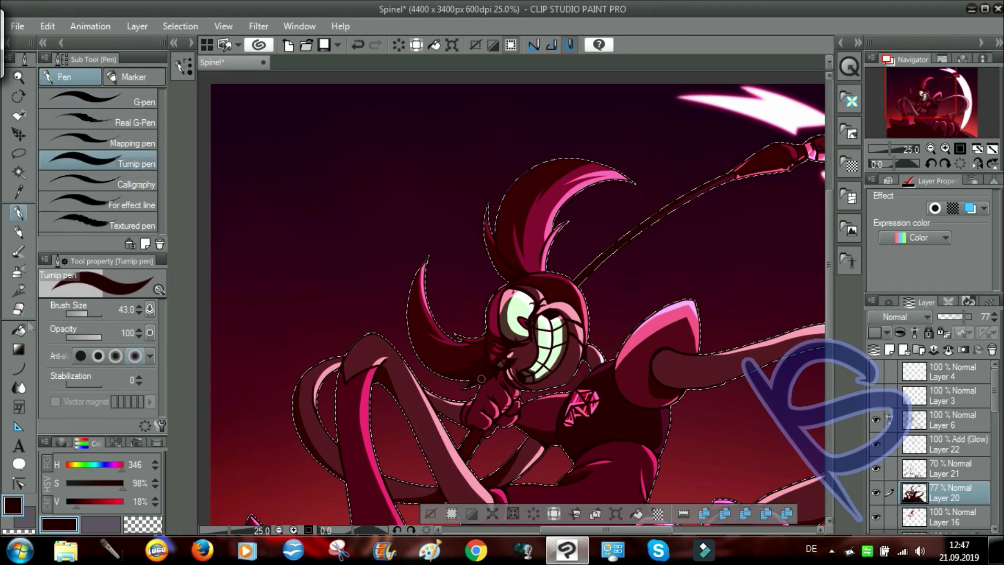
Touch up Layer 20's shadow beside the face and fist with the Hard eraser, undoing the last stroke.
{"action": "key", "text": "e"}
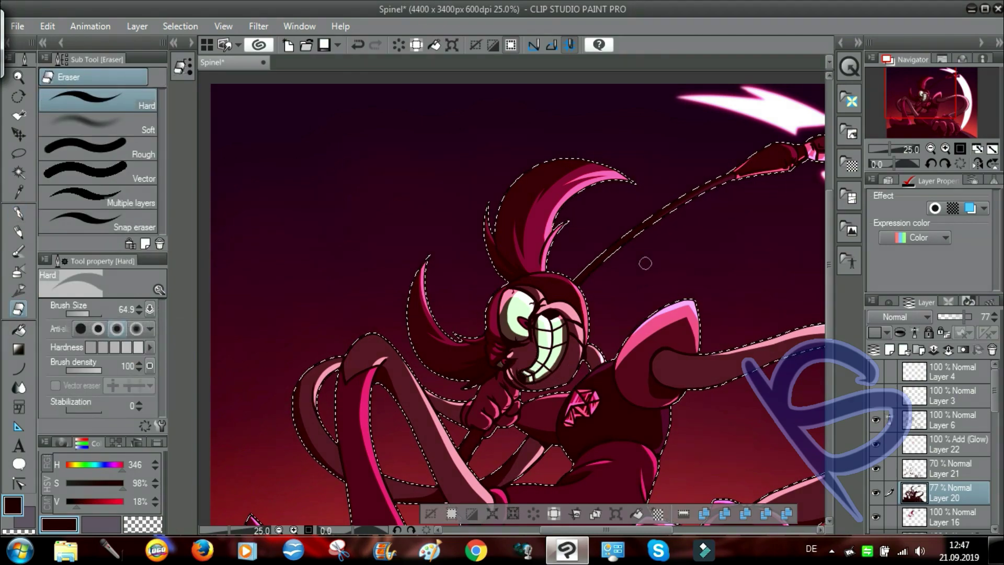
{"action": "left_click", "coordinate": [360, 44]}
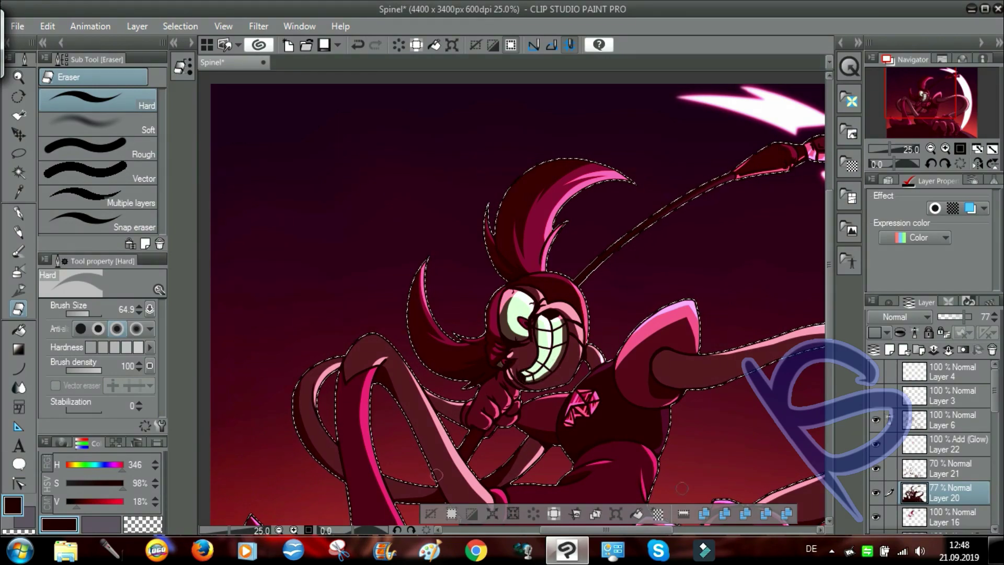
{"action": "left_click_drag", "start_coordinate": [228, 529], "coordinate": [223, 532]}
Add a new Normal layer directly above Layer 6 and keep it active for painting.
{"action": "left_click", "coordinate": [947, 421]}
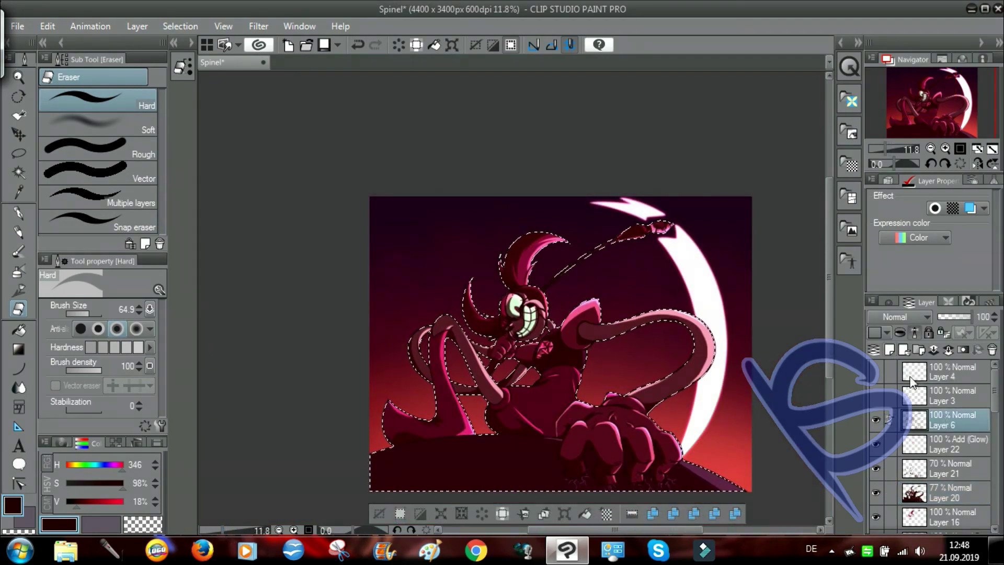
{"action": "left_click", "coordinate": [889, 350]}
{"action": "scroll", "coordinate": [936, 462], "scroll_direction": "down", "scroll_amount": 2}
{"action": "left_click", "coordinate": [936, 469]}
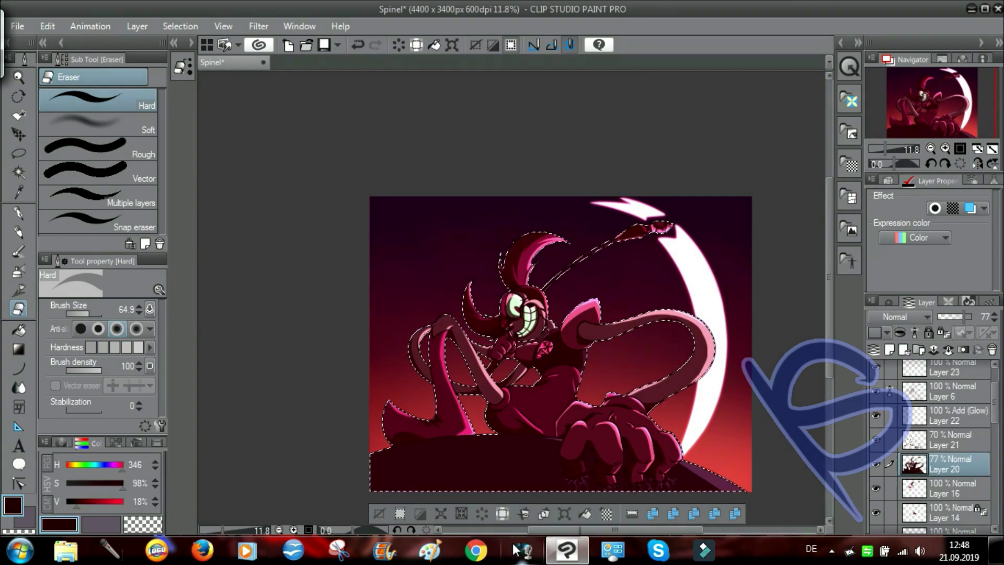
{"action": "left_click_drag", "start_coordinate": [995, 403], "coordinate": [996, 388]}
{"action": "left_click", "coordinate": [957, 420]}
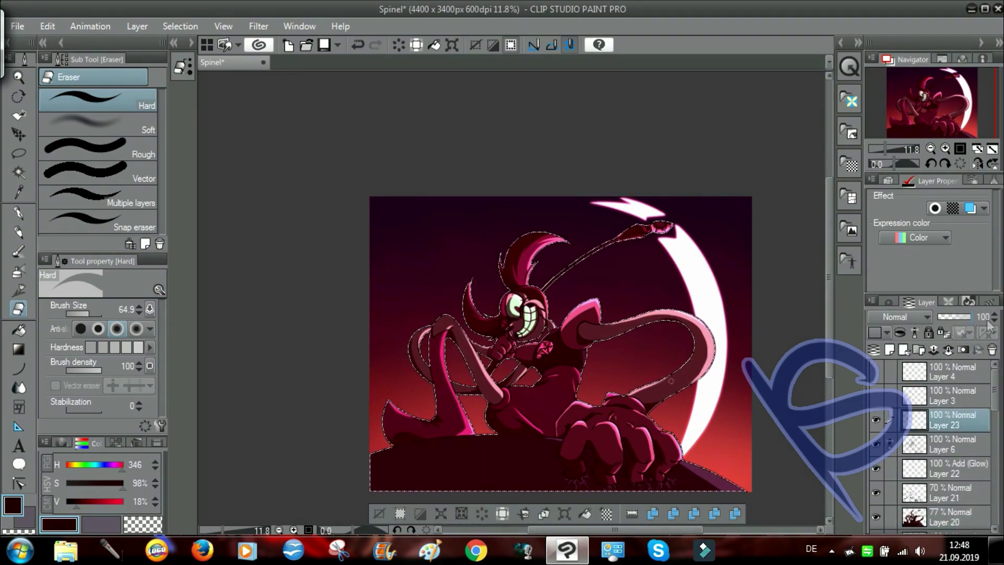
Lay dark foreground-to-transparent gradients over the figure's lower legs and rock on Layer 23, then set the layer's opacity to 40%.
{"action": "key", "text": "g"}
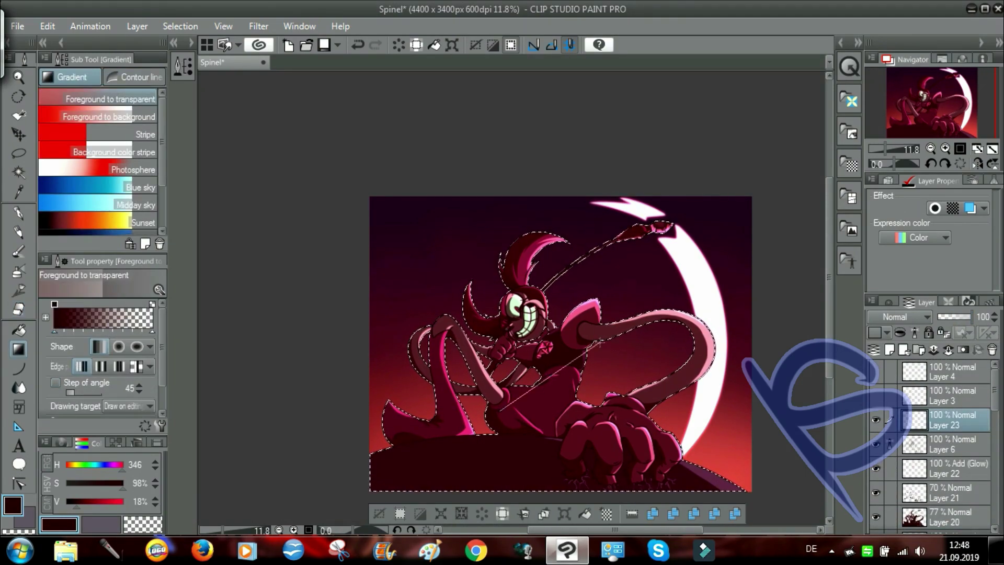
{"action": "left_click_drag", "start_coordinate": [600, 343], "coordinate": [662, 275]}
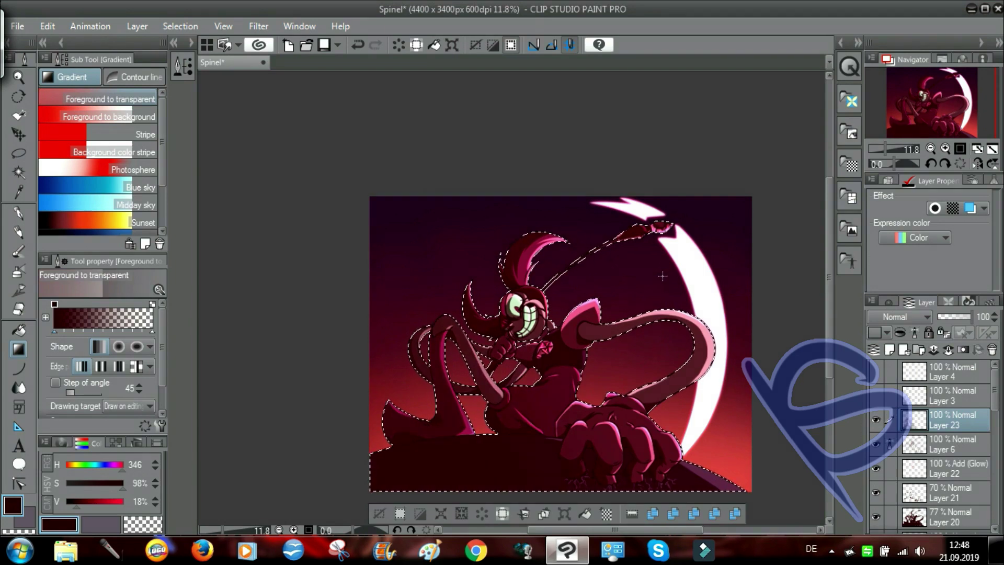
{"action": "left_click_drag", "start_coordinate": [515, 416], "coordinate": [530, 407]}
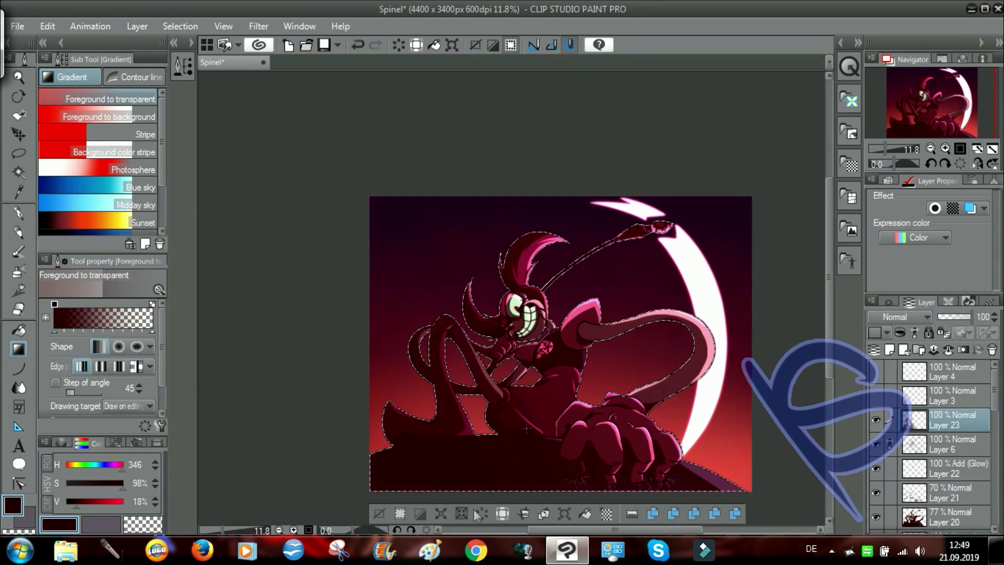
{"action": "left_click", "coordinate": [951, 316]}
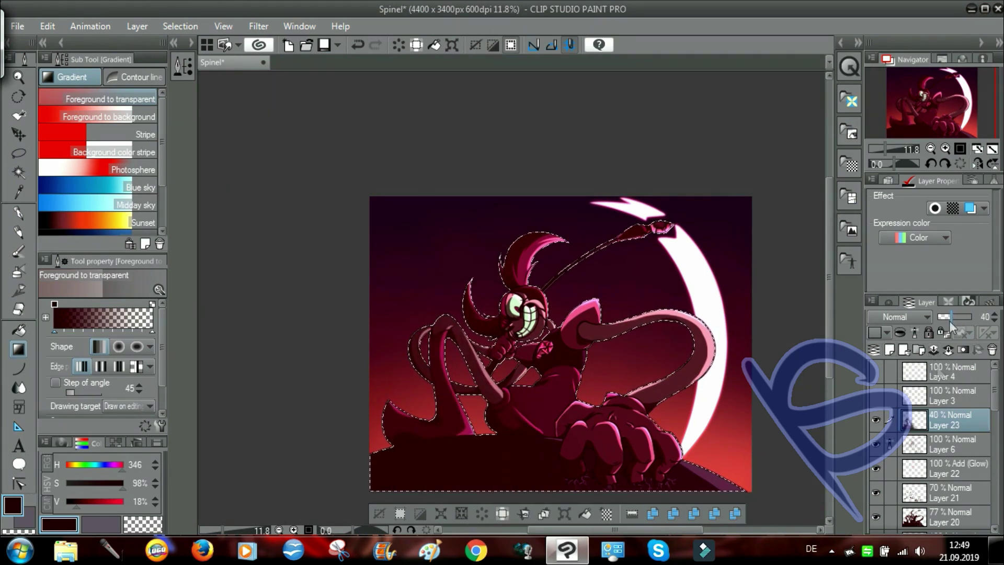
Return to Layer 20 and refine the shadow along the jaw and chin with the Hard eraser, undoing the last stroke.
{"action": "left_click", "coordinate": [936, 517]}
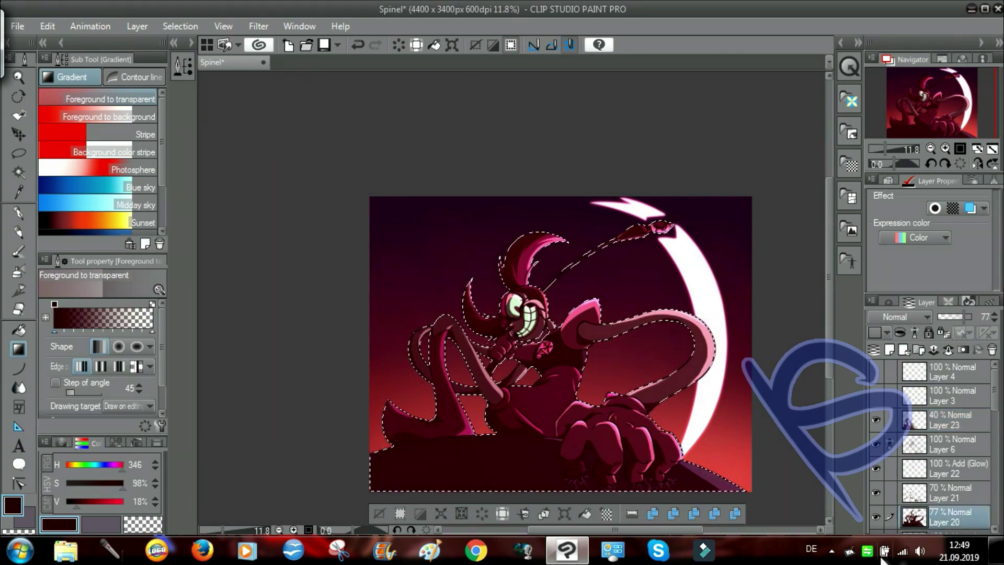
{"action": "left_click", "coordinate": [293, 530]}
{"action": "left_click", "coordinate": [293, 530]}
{"action": "left_click", "coordinate": [293, 531]}
{"action": "left_click", "coordinate": [20, 213]}
{"action": "key", "text": "e"}
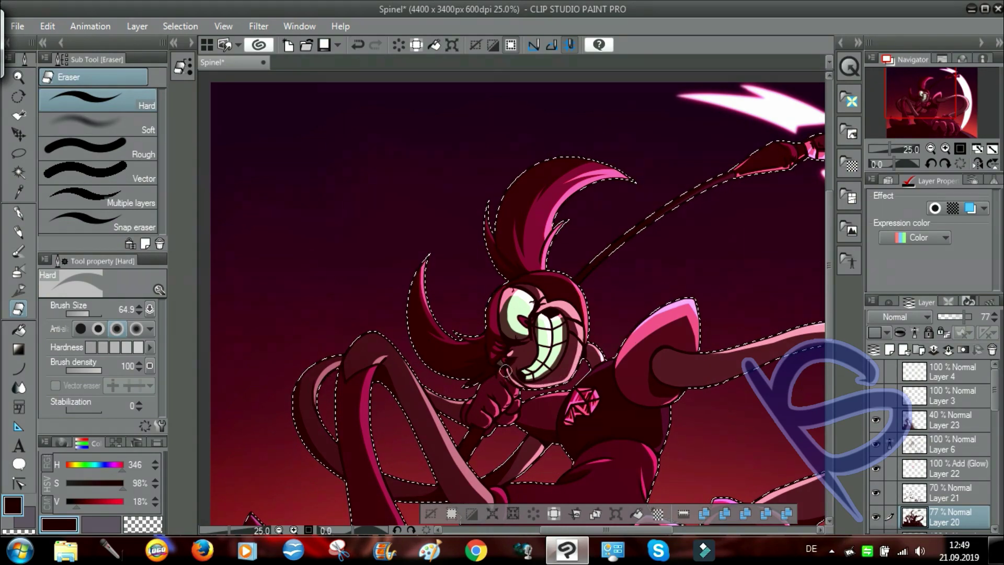
{"action": "key", "text": "ctrl+z"}
Refine the shading around the jaw and fist using the Turnip pen on Layer 21 and the Hard eraser on Layer 20.
{"action": "left_click", "coordinate": [943, 493]}
{"action": "scroll", "coordinate": [944, 471], "scroll_direction": "down", "scroll_amount": 2}
{"action": "key", "text": "p"}
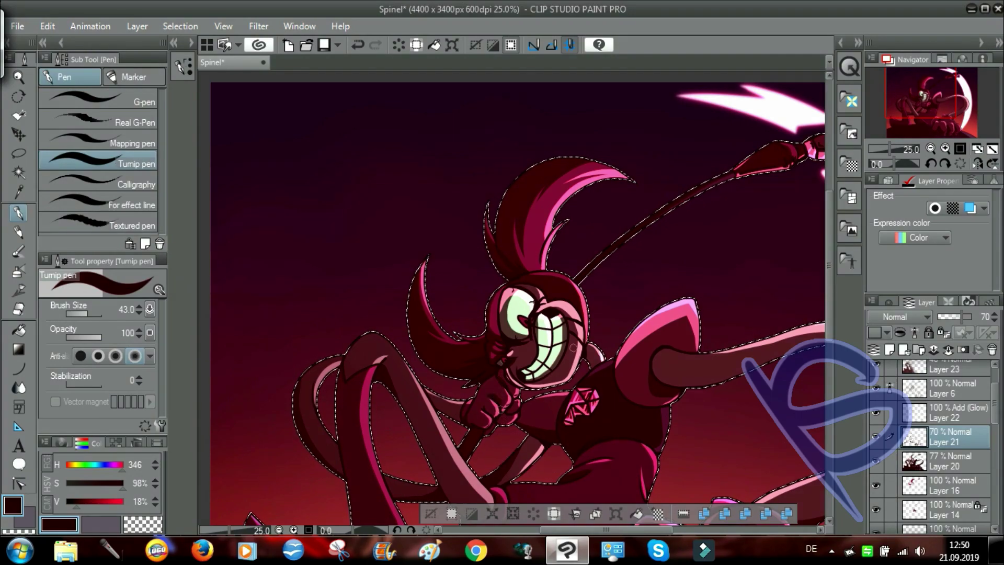
{"action": "left_click", "coordinate": [223, 532]}
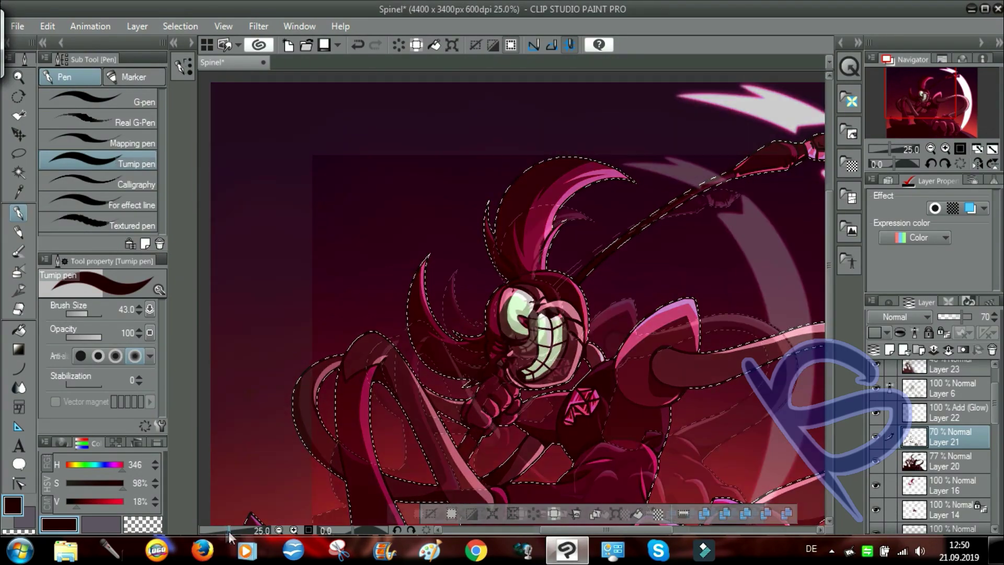
{"action": "left_click", "coordinate": [228, 532]}
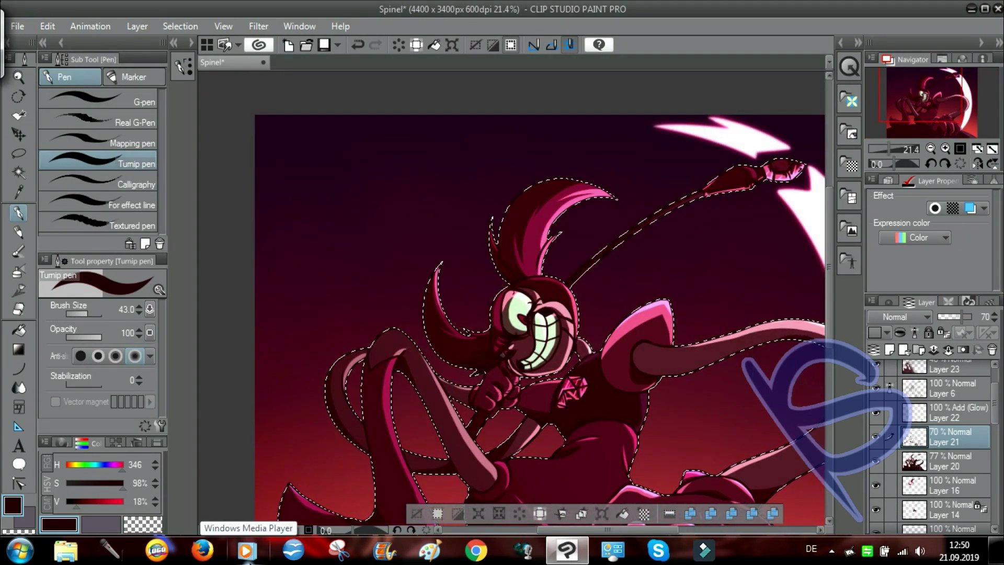
{"action": "left_click", "coordinate": [950, 462]}
{"action": "key", "text": "e"}
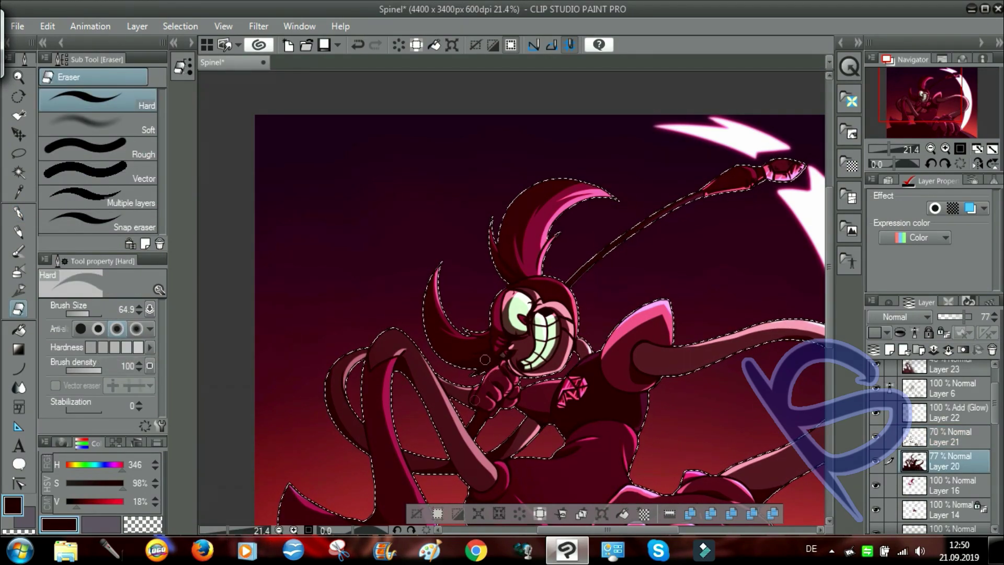
{"action": "left_click_drag", "start_coordinate": [230, 530], "coordinate": [224, 531]}
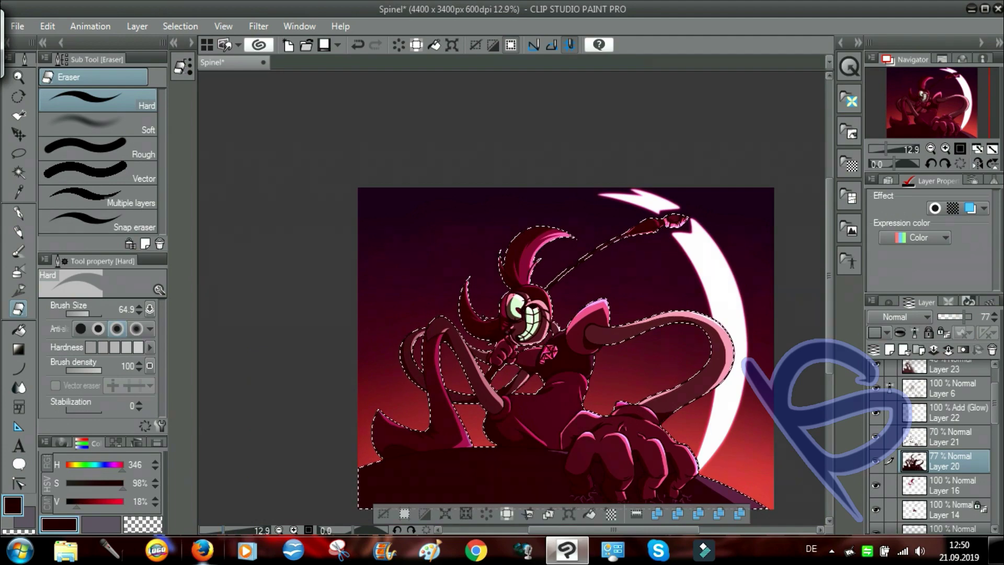
Add a new layer above Layer 23 and sample the highlight pink (H 346, S 70%, V 100%) from Layer 22 for it.
{"action": "scroll", "coordinate": [948, 421], "scroll_direction": "up", "scroll_amount": 2}
{"action": "left_click", "coordinate": [947, 420]}
{"action": "left_click", "coordinate": [890, 350]}
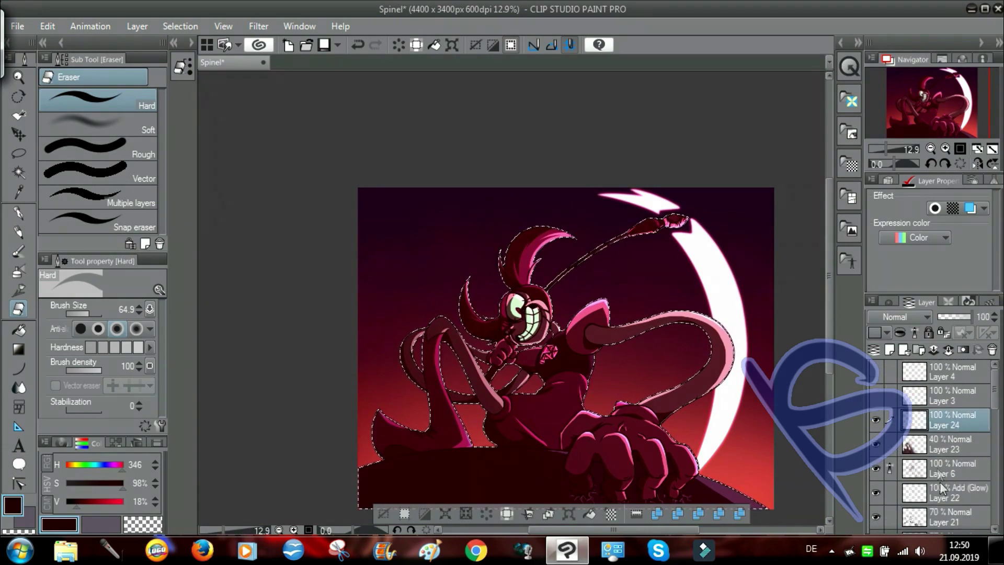
{"action": "left_click", "coordinate": [949, 492]}
{"action": "left_click", "coordinate": [563, 235], "text": "alt"}
{"action": "key", "text": "c"}
{"action": "key", "text": "c"}
{"action": "left_click", "coordinate": [949, 420]}
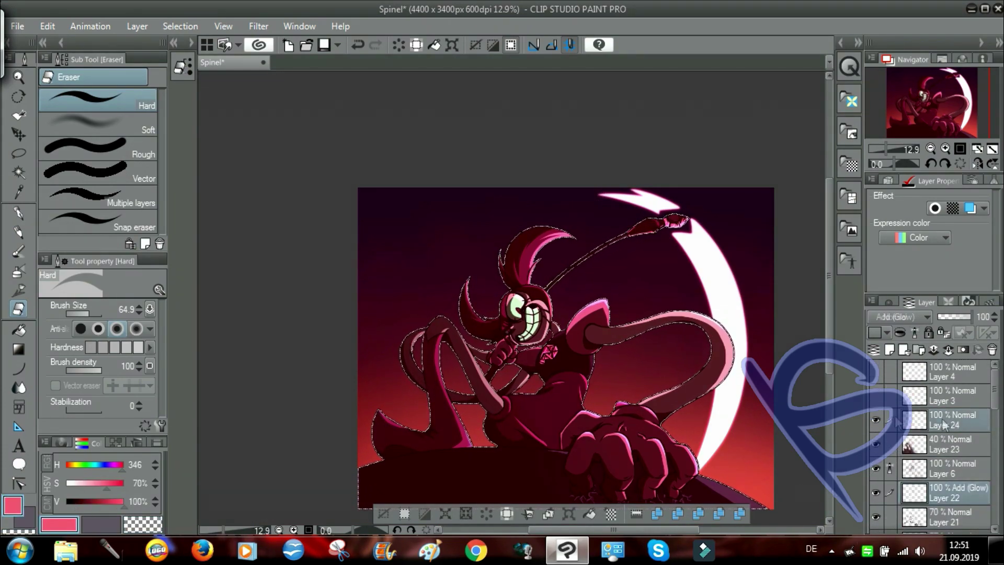
Apply a pink foreground-to-transparent gradient across the figure on Layer 24 and set the layer to Add (Glow) at 51% opacity.
{"action": "left_click", "coordinate": [18, 348]}
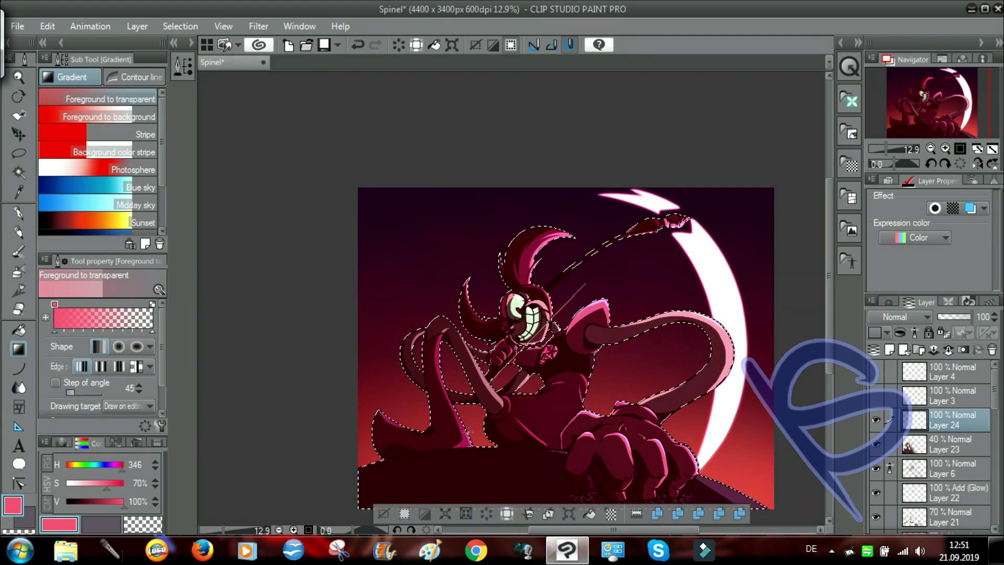
{"action": "left_click_drag", "start_coordinate": [468, 432], "coordinate": [420, 525]}
{"action": "left_click", "coordinate": [897, 316]}
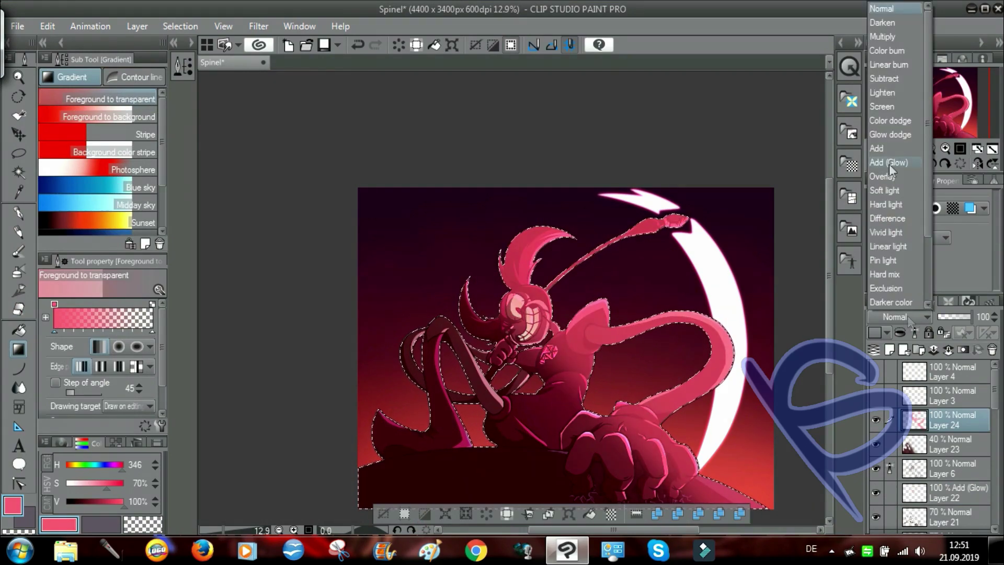
{"action": "left_click", "coordinate": [888, 164]}
{"action": "left_click", "coordinate": [958, 317]}
{"action": "left_click_drag", "start_coordinate": [958, 316], "coordinate": [952, 317]}
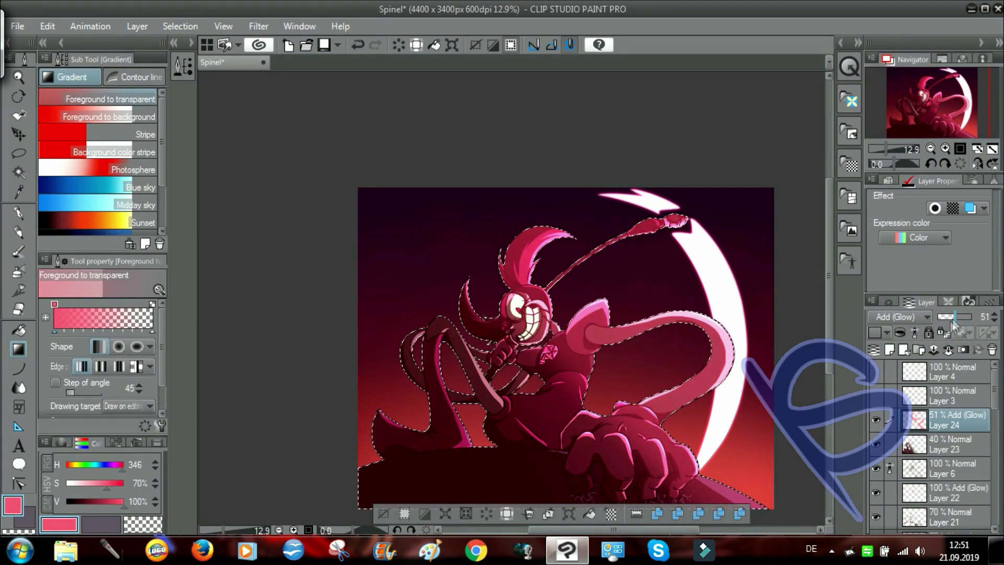
Clear the figure selection and lower Layer 24's opacity to 28%.
{"action": "key", "text": "ctrl+d"}
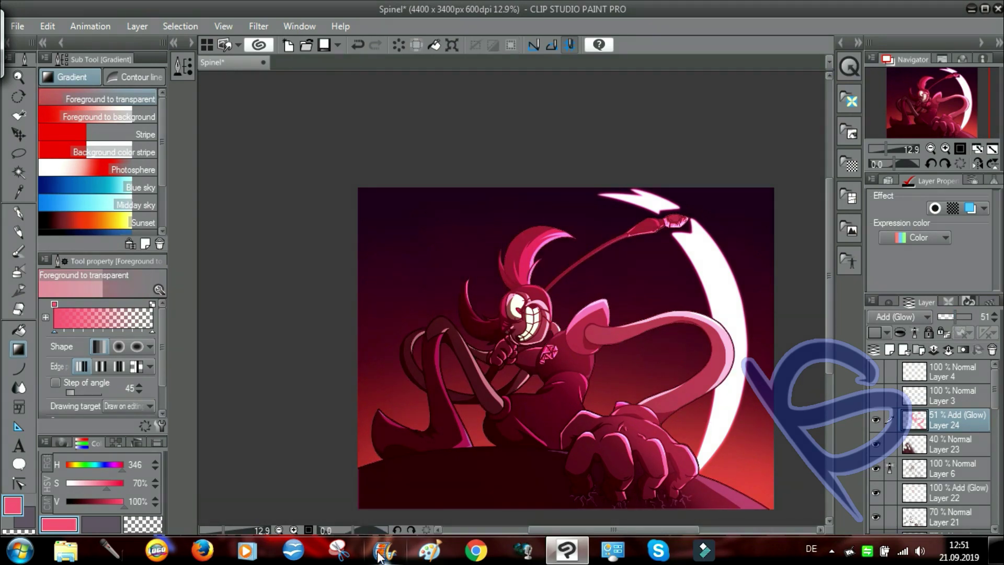
{"action": "left_click", "coordinate": [220, 530]}
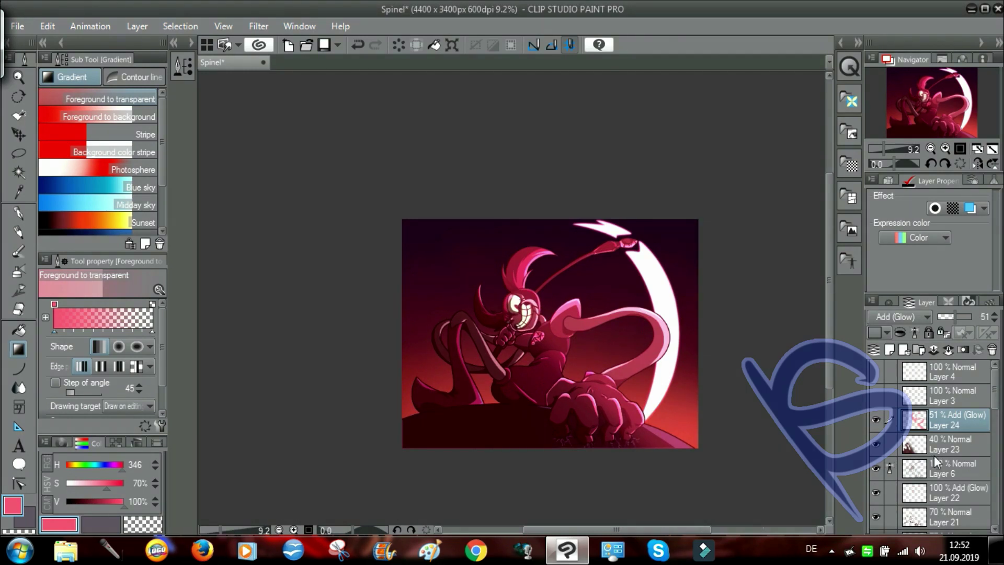
{"action": "left_click", "coordinate": [947, 317]}
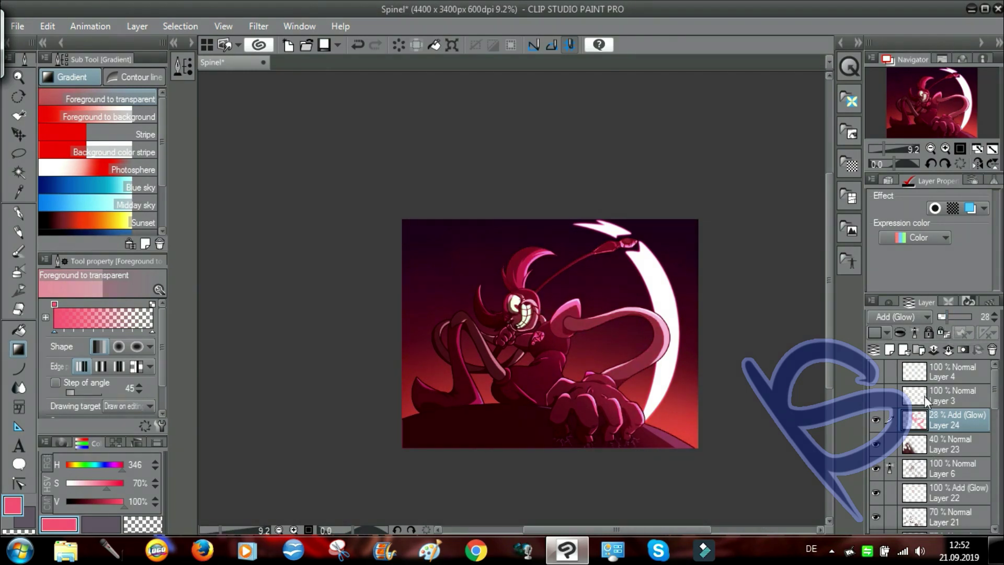
Paint a pink glow along the scythe blade on a new layer with the Soft airbrush at size 1090.7.
{"action": "left_click", "coordinate": [889, 350]}
{"action": "left_click", "coordinate": [19, 271]}
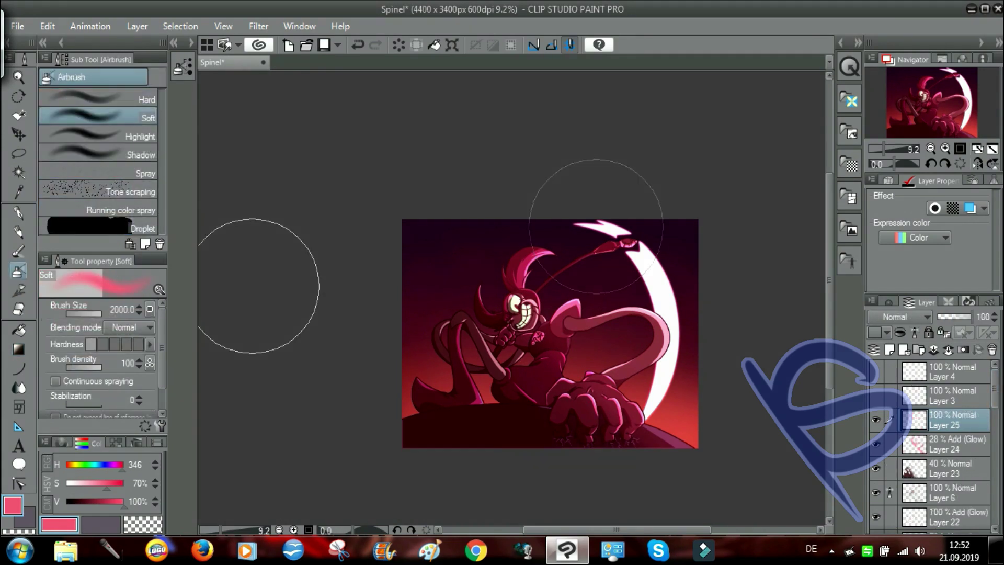
{"action": "left_click", "coordinate": [99, 314]}
{"action": "mouse_move", "coordinate": [576, 211]}
{"action": "left_mouse_down"}
{"action": "mouse_move", "coordinate": [665, 313]}
{"action": "mouse_move", "coordinate": [645, 423]}
{"action": "left_mouse_up"}
Set Layer 25's blending mode to Add (Glow) and its opacity to 66%.
{"action": "left_click", "coordinate": [895, 316]}
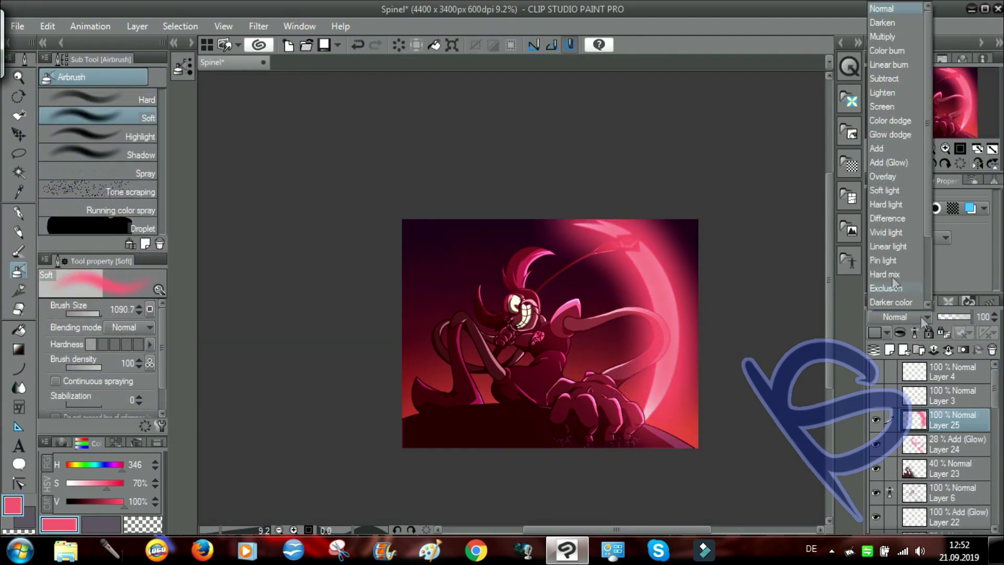
{"action": "left_click", "coordinate": [896, 140]}
{"action": "left_click", "coordinate": [960, 317]}
{"action": "left_click_drag", "start_coordinate": [961, 316], "coordinate": [960, 316]}
Airbrush a white glow at size 1335 along the blade on a new Add (Glow) layer and reduce the layer's opacity to 0%.
{"action": "left_click", "coordinate": [889, 350]}
{"action": "left_click", "coordinate": [67, 483]}
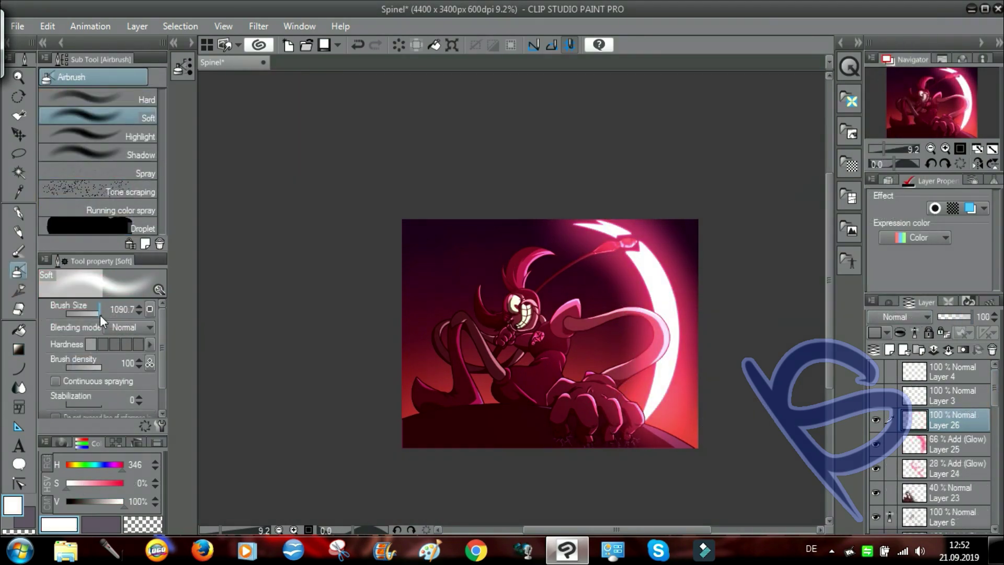
{"action": "left_click", "coordinate": [100, 314]}
{"action": "mouse_move", "coordinate": [543, 202]}
{"action": "left_mouse_down"}
{"action": "mouse_move", "coordinate": [671, 310]}
{"action": "mouse_move", "coordinate": [669, 448]}
{"action": "left_mouse_up"}
{"action": "left_click", "coordinate": [895, 316]}
{"action": "left_click", "coordinate": [898, 163]}
{"action": "mouse_move", "coordinate": [564, 222]}
{"action": "left_mouse_down"}
{"action": "mouse_move", "coordinate": [645, 350]}
{"action": "mouse_move", "coordinate": [676, 445]}
{"action": "left_mouse_up"}
{"action": "left_click_drag", "start_coordinate": [965, 317], "coordinate": [934, 318]}
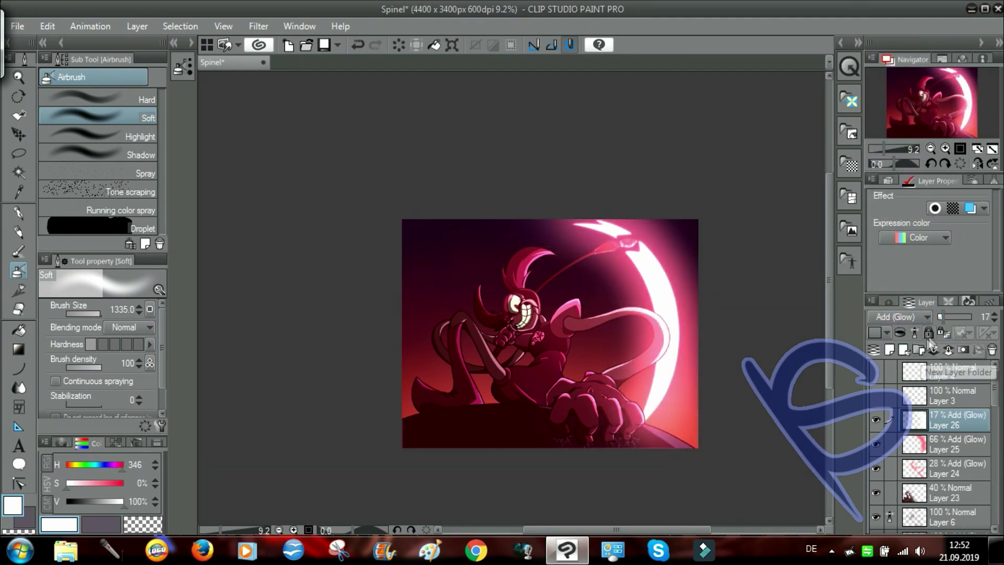
Recolour Layer 26's glow pink (S 70%) with its transparent pixels locked and set the layer's opacity to 40%.
{"action": "left_click", "coordinate": [938, 446]}
{"action": "left_click", "coordinate": [949, 423]}
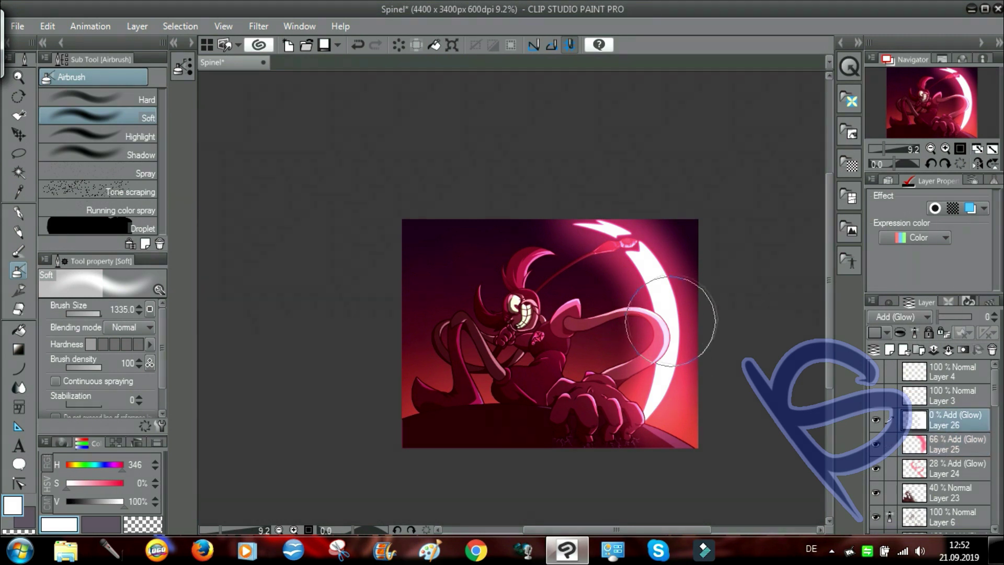
{"action": "left_click", "coordinate": [950, 444]}
{"action": "left_click", "coordinate": [107, 483]}
{"action": "left_click", "coordinate": [951, 419]}
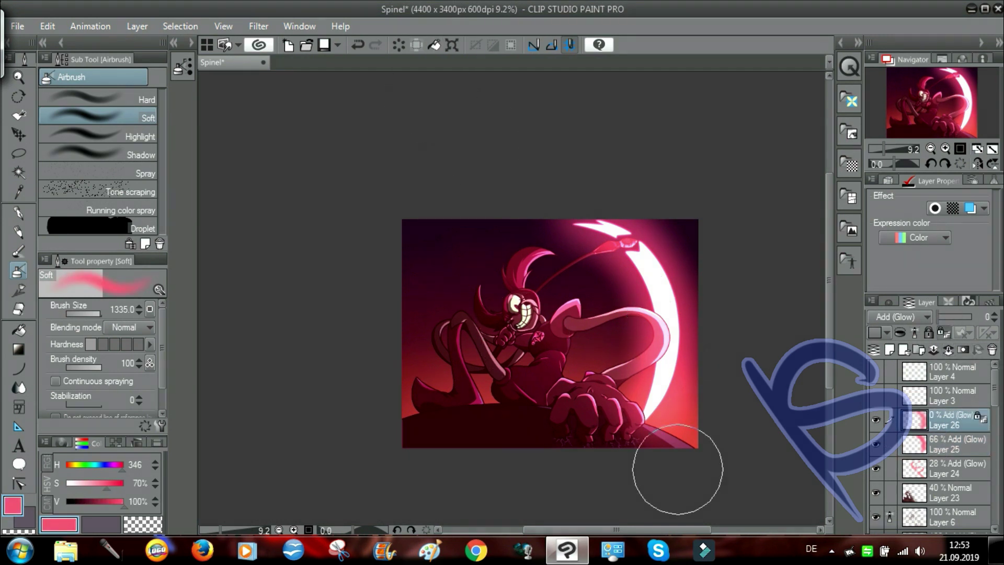
{"action": "left_click_drag", "start_coordinate": [939, 318], "coordinate": [948, 321]}
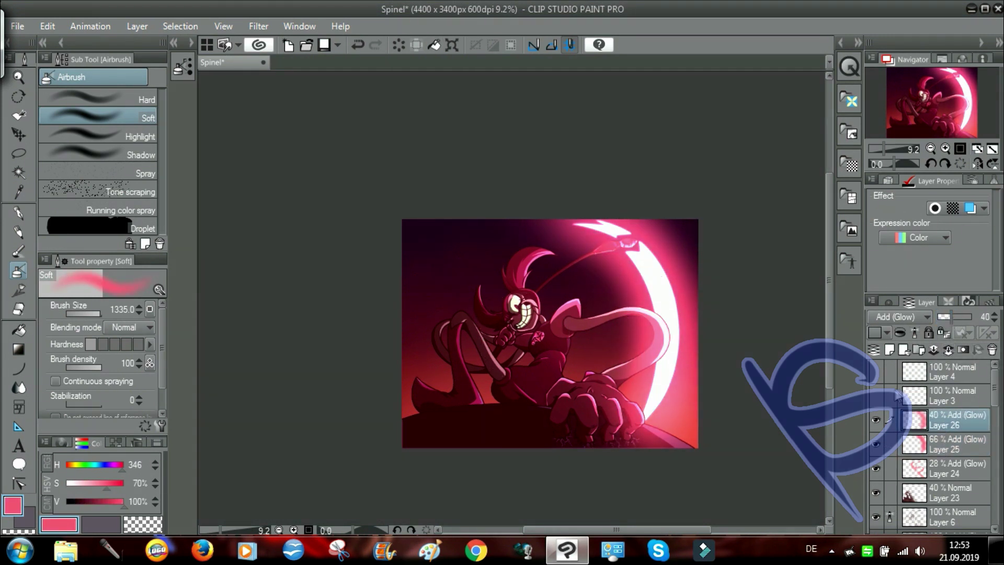
Add a new layer above Layer 9 in the background and set the drawing colour to H 333, S 70%, V 62%.
{"action": "key", "text": "ctrl+shift+n"}
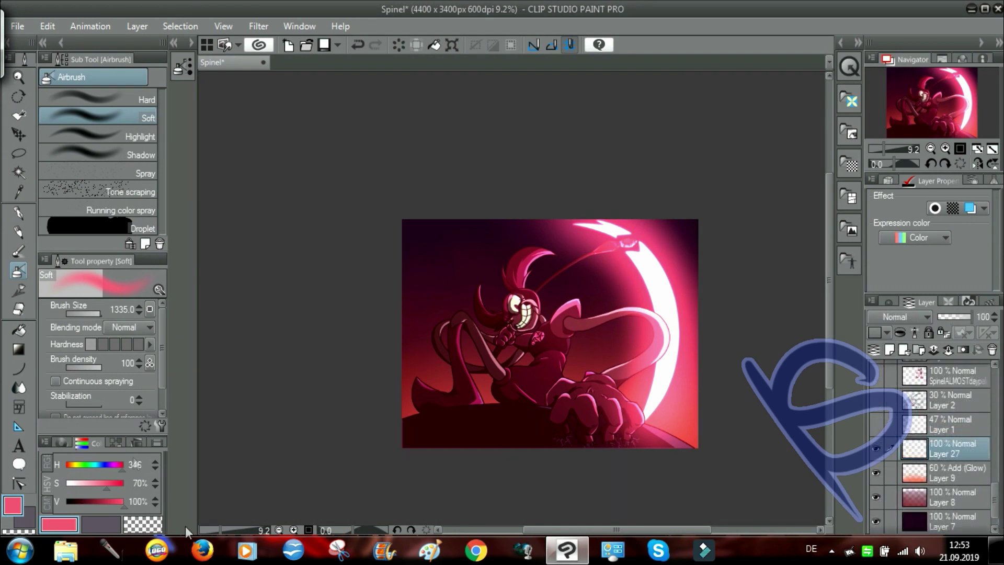
{"action": "left_click_drag", "start_coordinate": [121, 468], "coordinate": [120, 470]}
{"action": "left_click_drag", "start_coordinate": [124, 505], "coordinate": [102, 505]}
Draw a magenta cloud outline behind the raised knee and hair with the Turnip pen and fill it in on Layer 27.
{"action": "key", "text": "p"}
{"action": "key", "text": "ctrl+plus"}
{"action": "scroll", "coordinate": [422, 342], "scroll_direction": "up", "scroll_amount": 1}
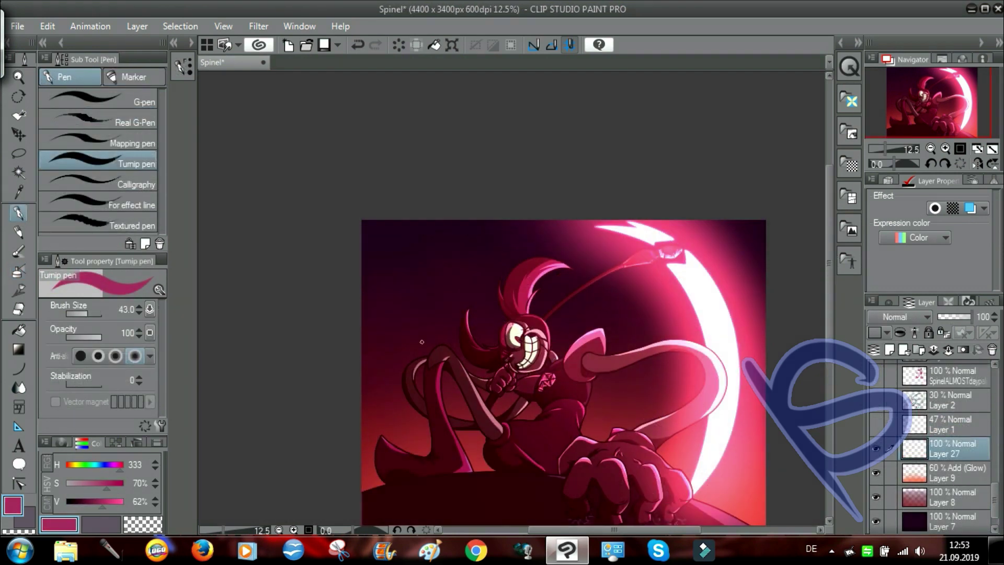
{"action": "left_click_drag", "start_coordinate": [403, 355], "coordinate": [480, 337]}
{"action": "key", "text": "g"}
{"action": "left_click", "coordinate": [445, 346]}
{"action": "key", "text": "p"}
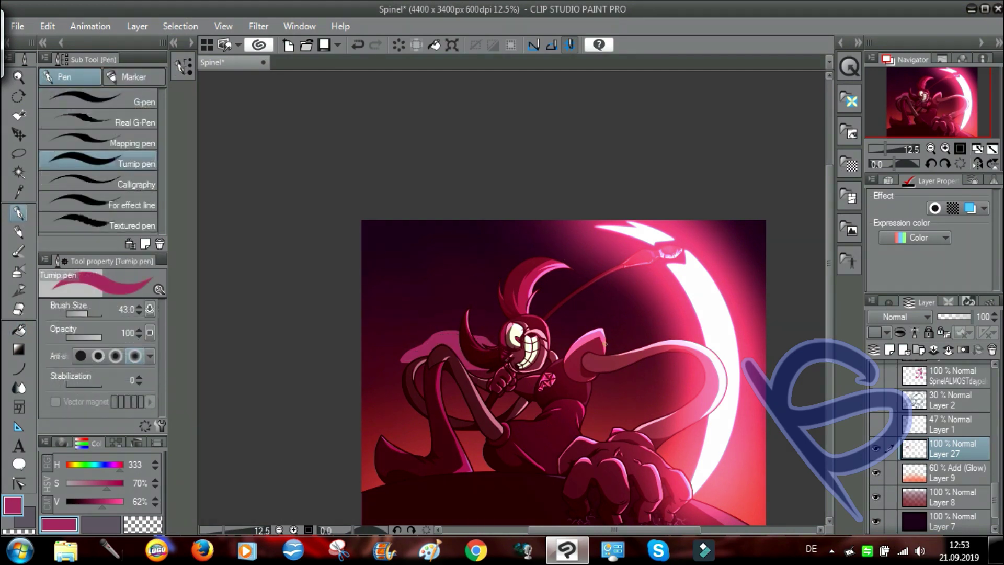
Try moving the magenta cloud on Layer 27, and undo the attempt along with the cloud's fill and outline.
{"action": "left_click", "coordinate": [18, 134]}
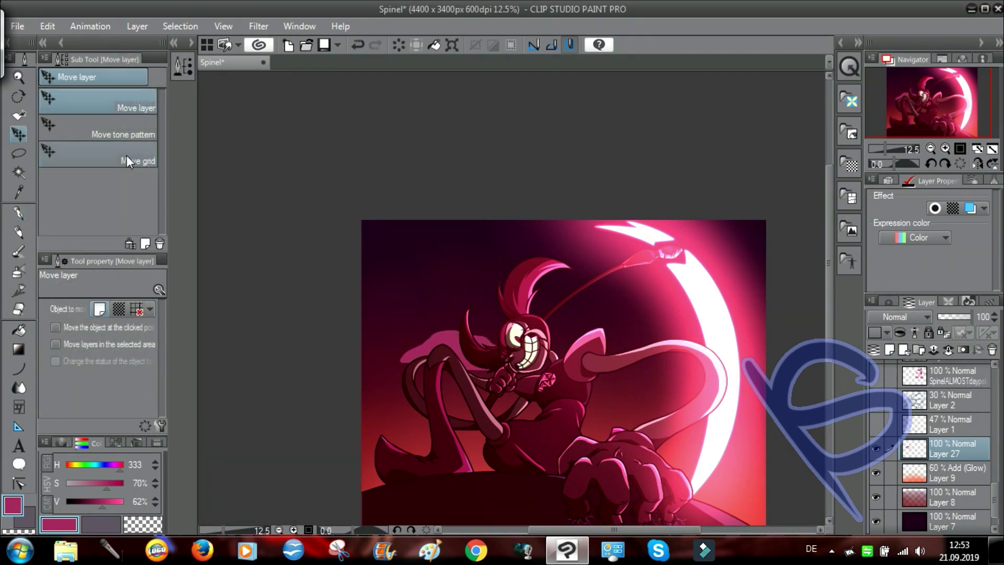
{"action": "left_click_drag", "start_coordinate": [487, 349], "coordinate": [492, 329]}
{"action": "left_click", "coordinate": [358, 44]}
{"action": "left_click", "coordinate": [358, 44]}
{"action": "key", "text": "g"}
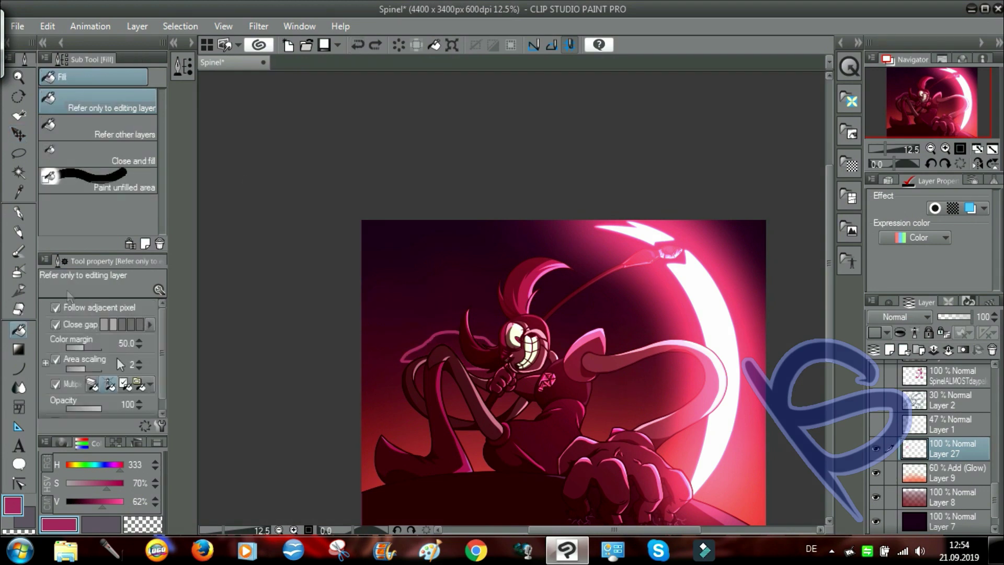
{"action": "left_click", "coordinate": [358, 45]}
{"action": "left_click", "coordinate": [358, 44]}
{"action": "key", "text": "p"}
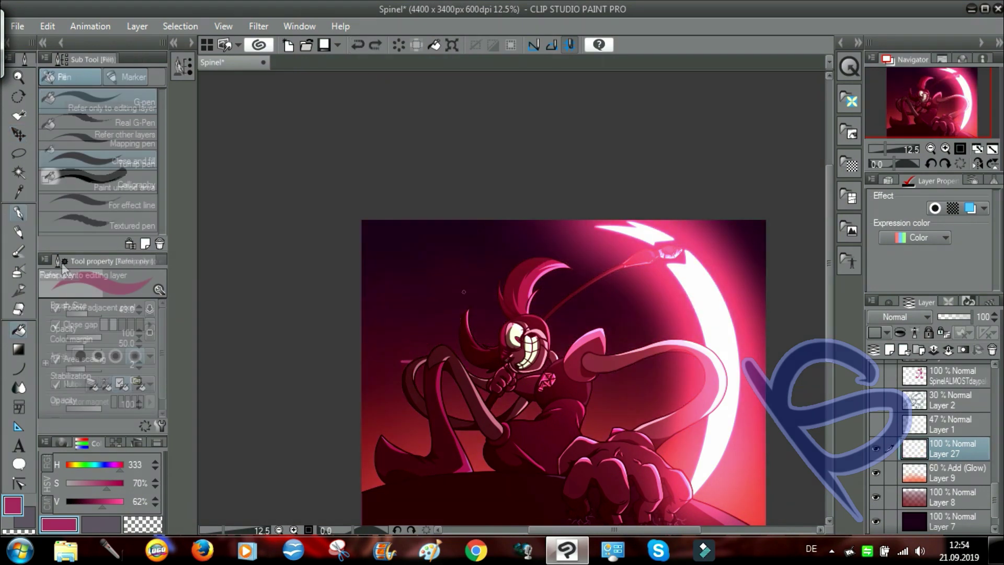
{"action": "mouse_move", "coordinate": [473, 301]}
{"action": "left_mouse_down"}
{"action": "mouse_move", "coordinate": [416, 335]}
{"action": "mouse_move", "coordinate": [457, 354]}
{"action": "left_mouse_up"}
{"action": "left_click", "coordinate": [357, 45]}
{"action": "left_click", "coordinate": [358, 45]}
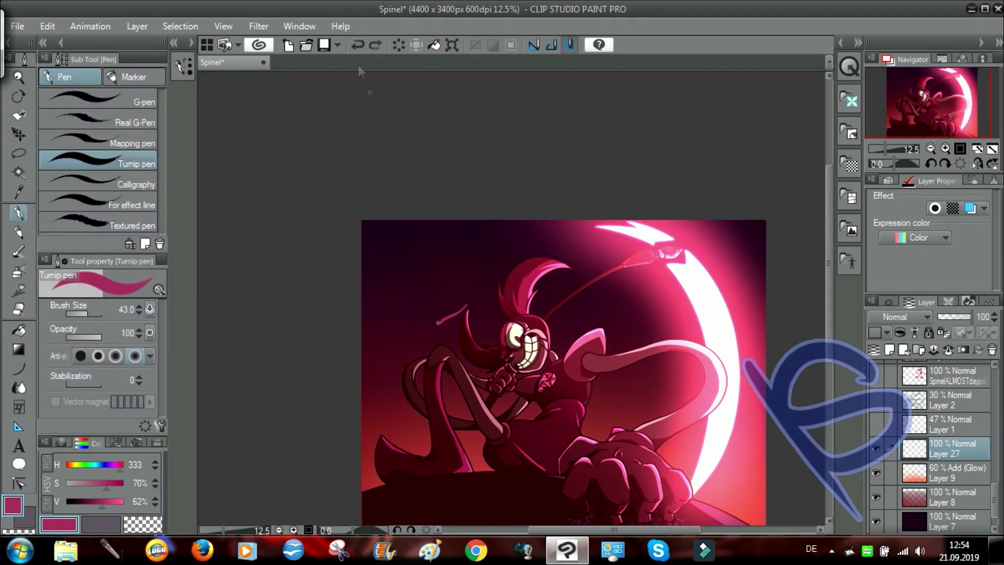
{"action": "left_click", "coordinate": [359, 48]}
Try to outline a magenta cloud behind the hair and fill it, and undo the fills and the outline.
{"action": "left_click_drag", "start_coordinate": [427, 314], "coordinate": [501, 327]}
{"action": "left_click_drag", "start_coordinate": [429, 313], "coordinate": [414, 330]}
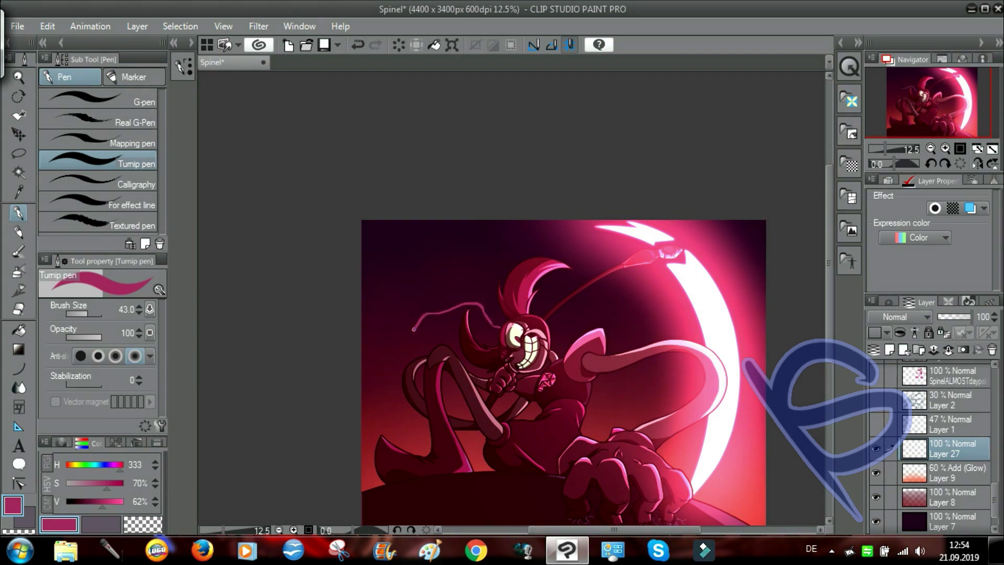
{"action": "key", "text": "g"}
{"action": "left_click", "coordinate": [482, 323]}
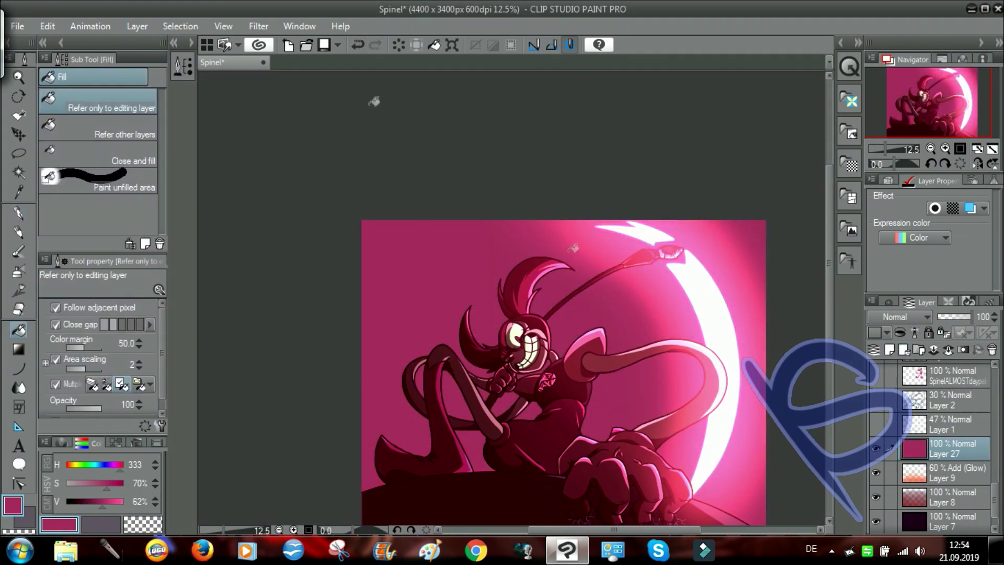
{"action": "left_click", "coordinate": [358, 46]}
{"action": "key", "text": "p"}
{"action": "left_click", "coordinate": [20, 331]}
{"action": "left_click", "coordinate": [466, 320]}
{"action": "left_click", "coordinate": [357, 45]}
{"action": "left_click", "coordinate": [358, 45]}
{"action": "left_click", "coordinate": [357, 44]}
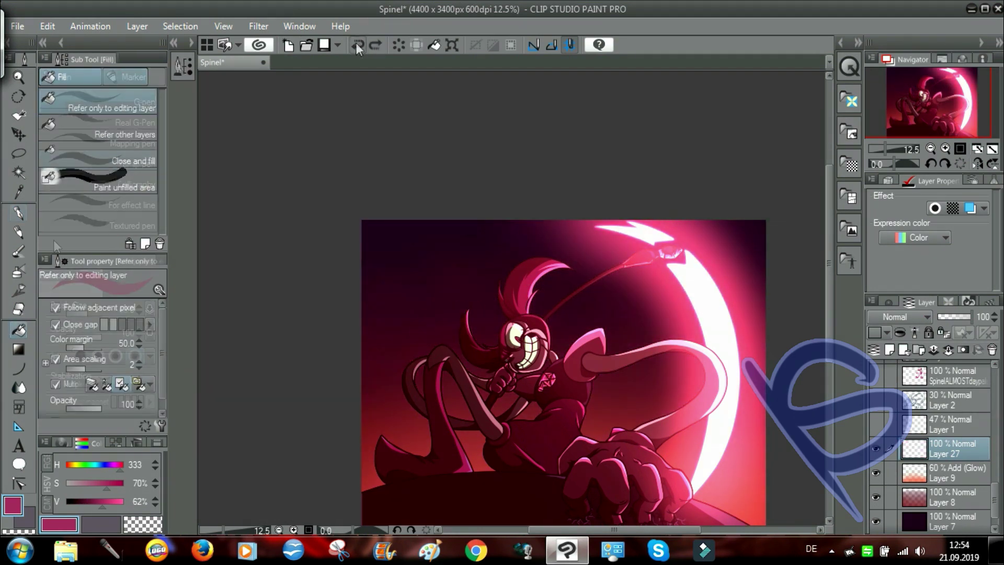
Draw a closed cloud outline behind the head and hair with the Turnip pen and fill it in magenta.
{"action": "left_click", "coordinate": [19, 213]}
{"action": "mouse_move", "coordinate": [500, 329]}
{"action": "left_mouse_down"}
{"action": "mouse_move", "coordinate": [417, 329]}
{"action": "mouse_move", "coordinate": [497, 294]}
{"action": "left_mouse_up"}
{"action": "key", "text": "g"}
{"action": "left_click", "coordinate": [460, 318]}
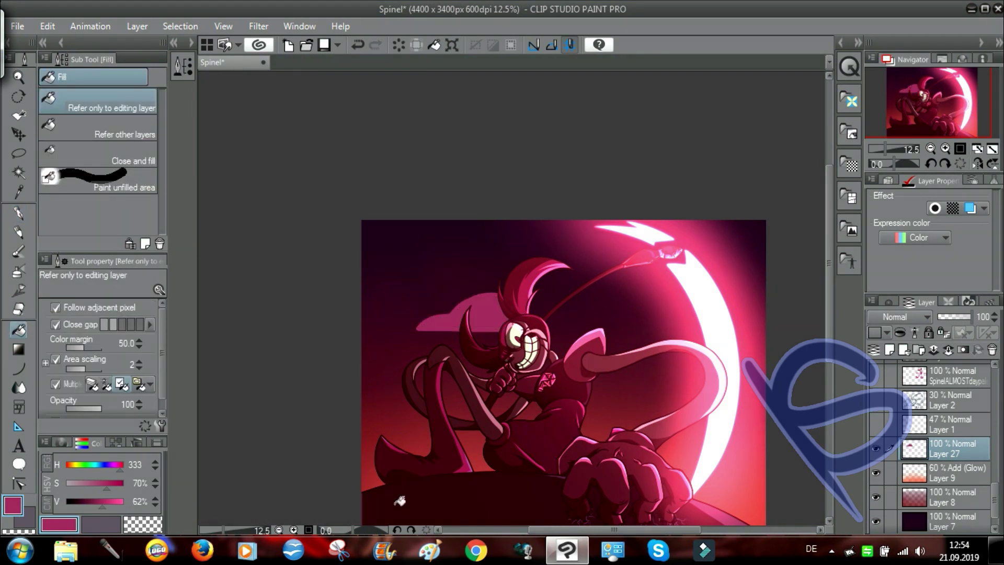
Draw a second magenta cloud at the canvas's left edge beside the raised knee and fill it on Layer 27.
{"action": "key", "text": "p"}
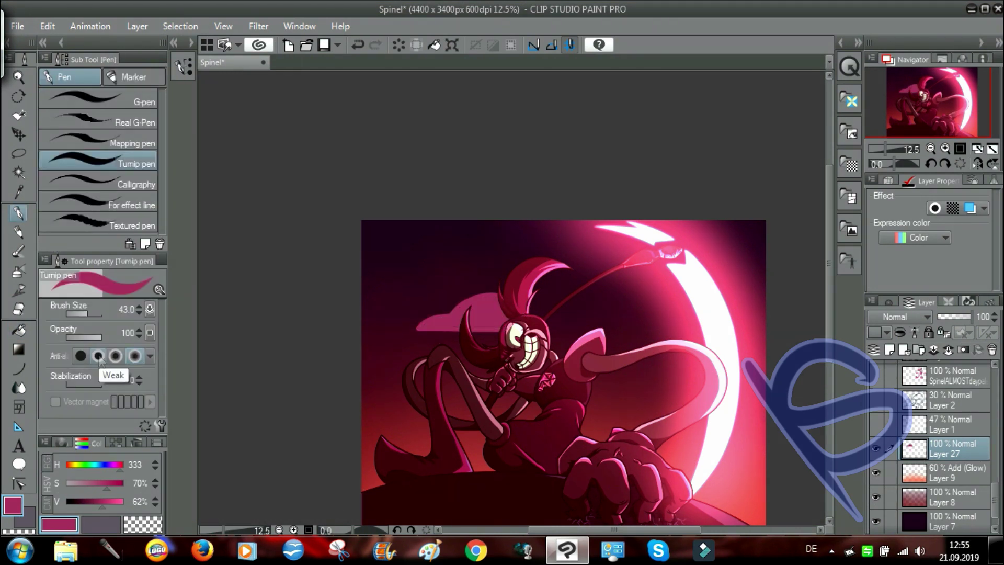
{"action": "left_click_drag", "start_coordinate": [403, 372], "coordinate": [380, 374]}
{"action": "left_click", "coordinate": [19, 330]}
{"action": "left_click", "coordinate": [386, 366]}
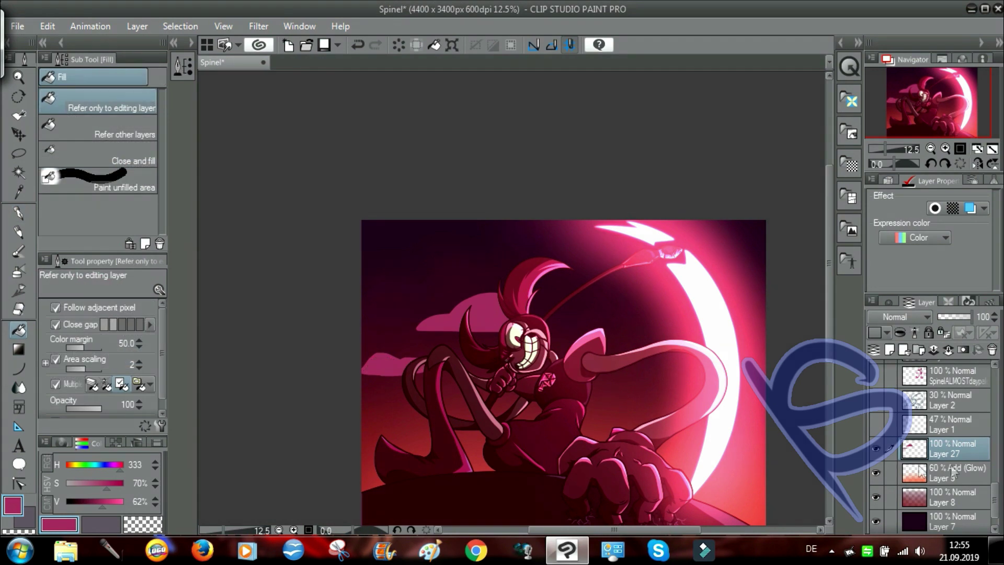
Add a new layer directly above Layer 27 and set the drawing colour to H 333, S 84%, V 44%.
{"action": "left_click", "coordinate": [955, 473]}
{"action": "left_click", "coordinate": [889, 350]}
{"action": "left_click_drag", "start_coordinate": [103, 506], "coordinate": [92, 506]}
{"action": "left_click_drag", "start_coordinate": [106, 488], "coordinate": [114, 489]}
{"action": "key", "text": "p"}
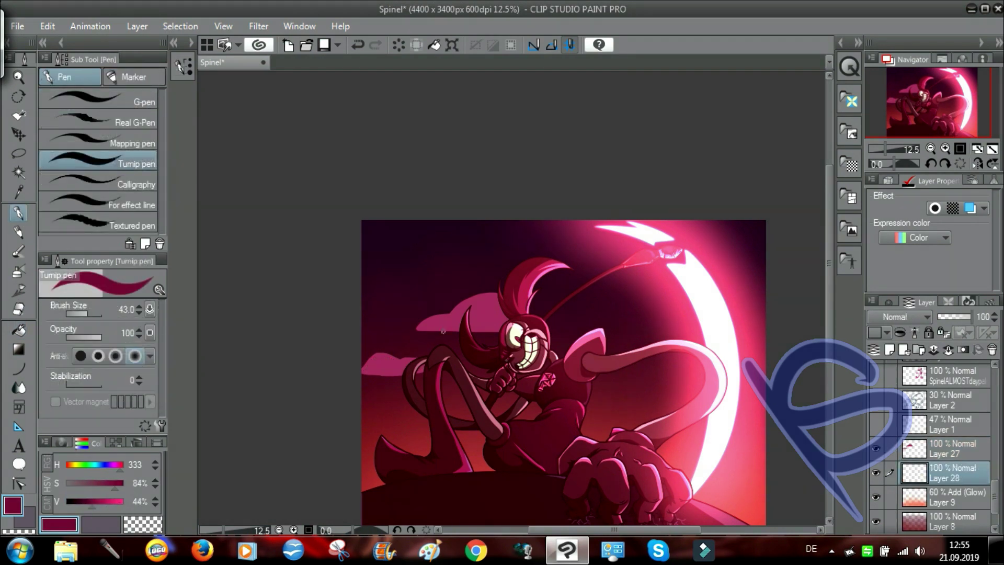
{"action": "key", "text": "ctrl+]"}
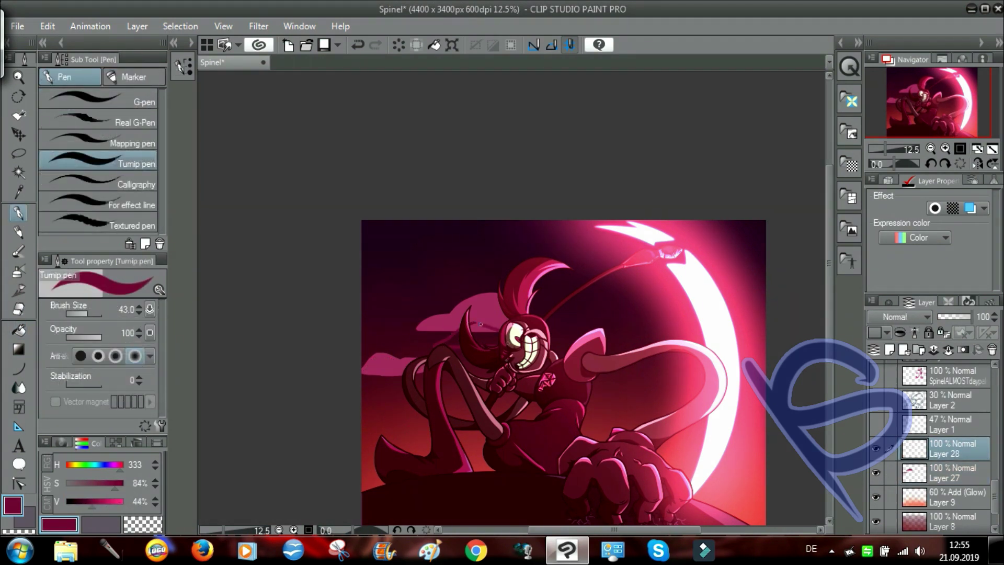
Paint dark shading into the cloud behind the head and a dark cloud inside the arm's loop on Layer 28.
{"action": "key", "text": "g"}
{"action": "left_click", "coordinate": [481, 327]}
{"action": "key", "text": "p"}
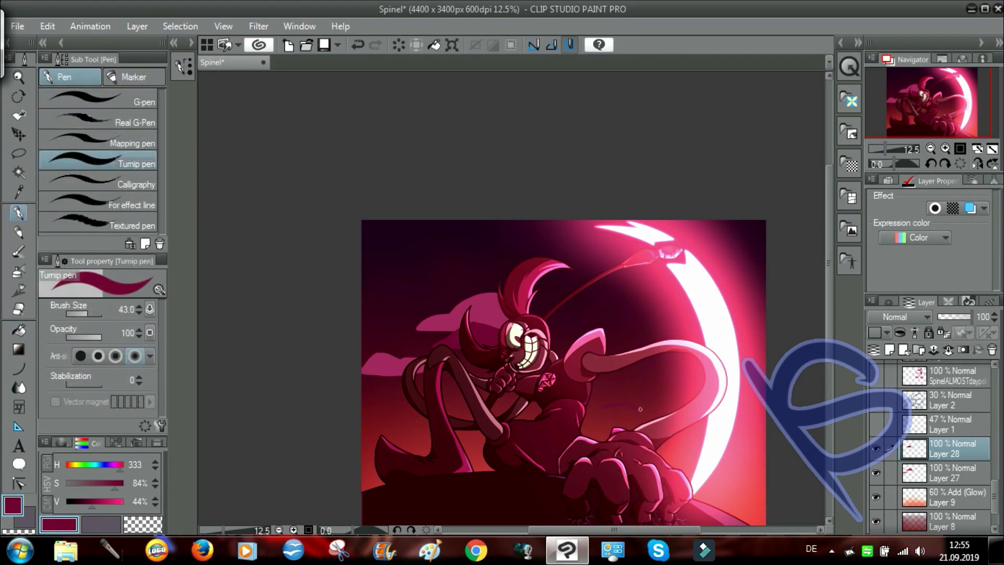
{"action": "key", "text": "g"}
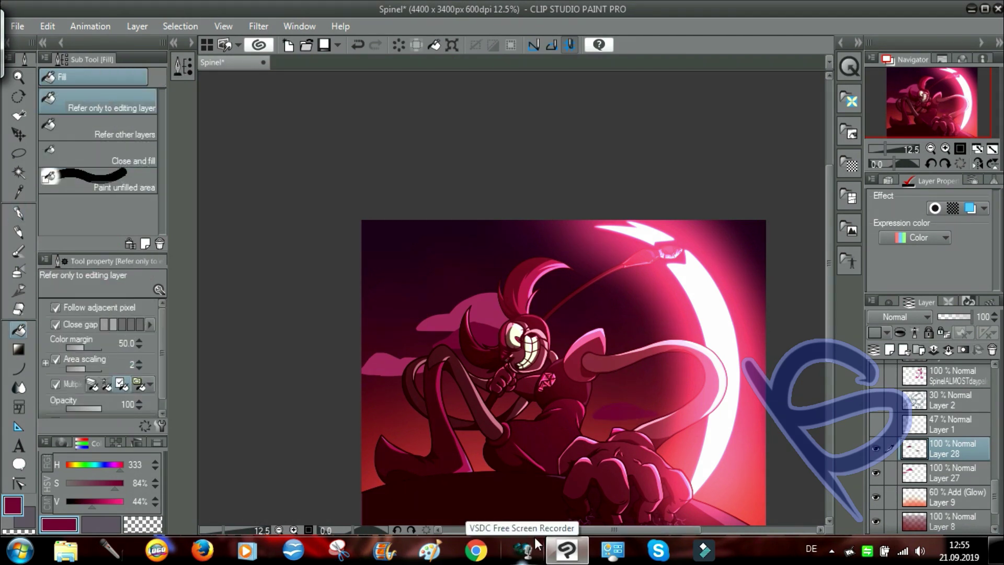
Lock Layer 27's transparent pixels and recolour its clouds with H 332, S 70%, V 53%.
{"action": "left_click_drag", "start_coordinate": [218, 530], "coordinate": [219, 532]}
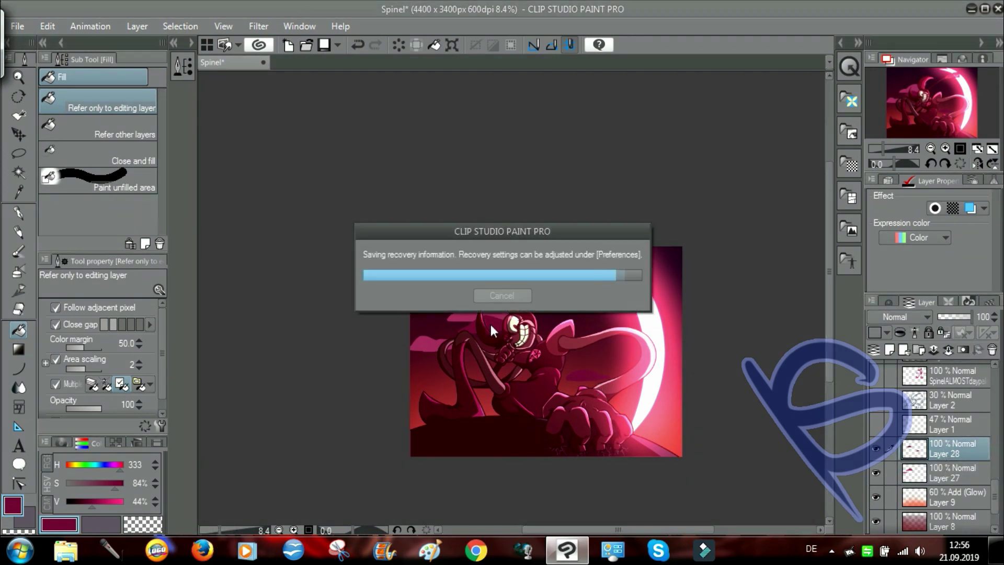
{"action": "key", "text": "c"}
{"action": "left_click", "coordinate": [496, 308], "text": "alt"}
{"action": "left_click", "coordinate": [501, 302], "text": "alt"}
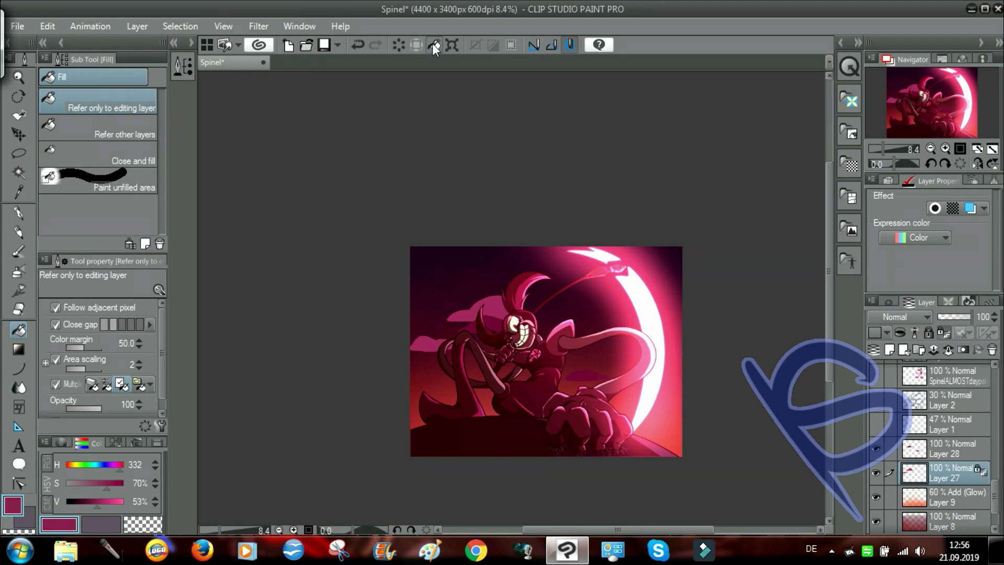
Erase the dark cloud inside the arm's loop on Layer 28 with the Hard eraser at size 64.9.
{"action": "left_click", "coordinate": [947, 450]}
{"action": "left_click", "coordinate": [19, 309]}
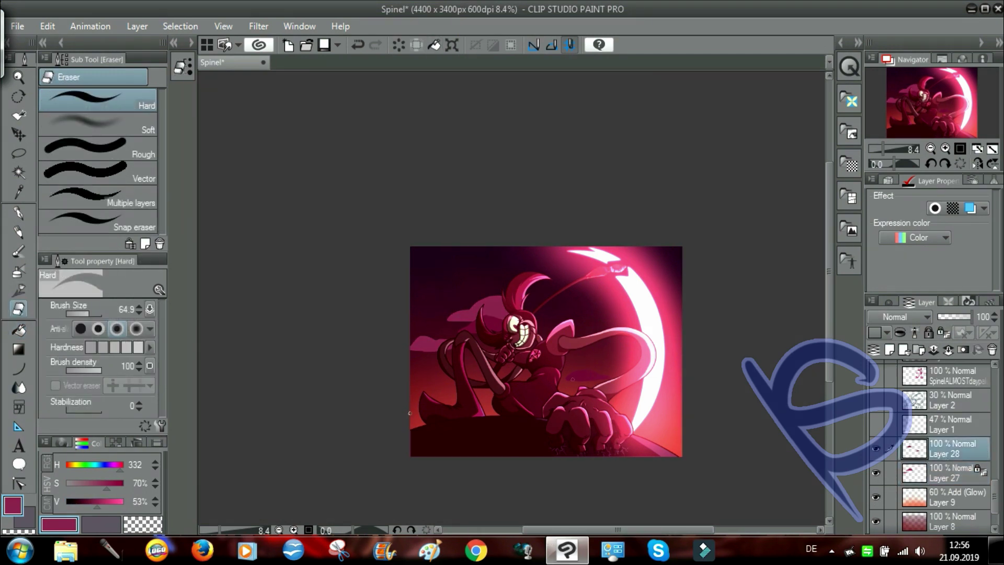
{"action": "left_click_drag", "start_coordinate": [566, 375], "coordinate": [617, 368]}
Pick the dark shading colour from the cloud and shade the cloud at the canvas's left edge on Layer 28.
{"action": "key", "text": "p"}
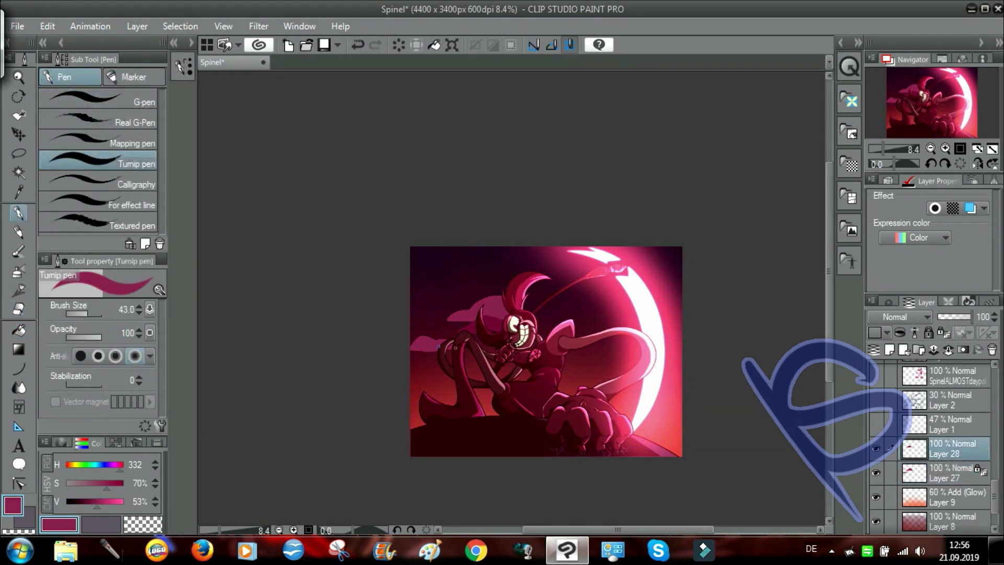
{"action": "left_click", "coordinate": [492, 325], "text": "alt"}
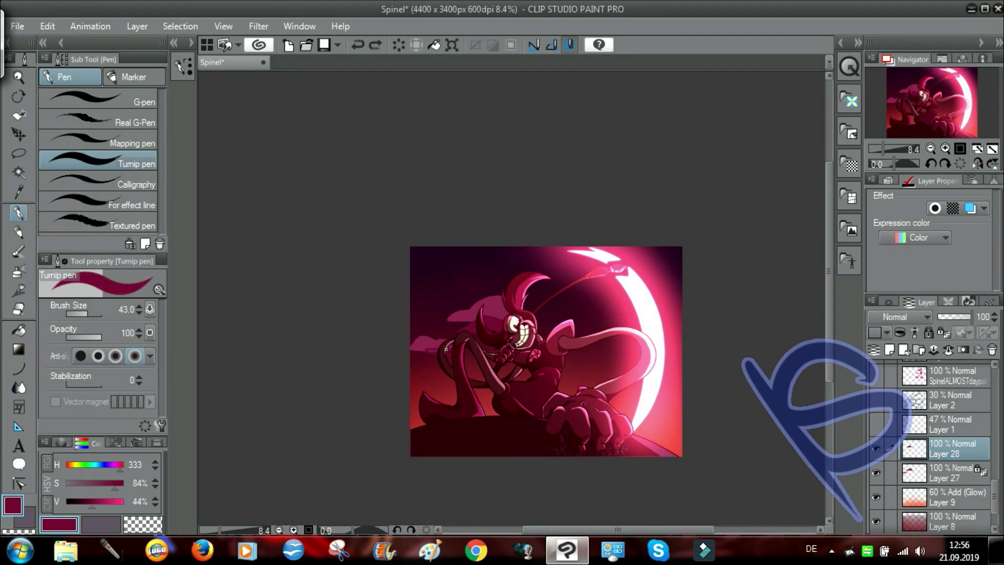
{"action": "key", "text": "g"}
{"action": "key", "text": "p"}
Unlock Layer 27's transparent pixels, draw a small cloud inside the arm's loop in the clouds' colour, and shade it on Layer 28.
{"action": "left_click", "coordinate": [953, 473]}
{"action": "left_click", "coordinate": [943, 333]}
{"action": "left_click", "coordinate": [491, 309], "text": "alt"}
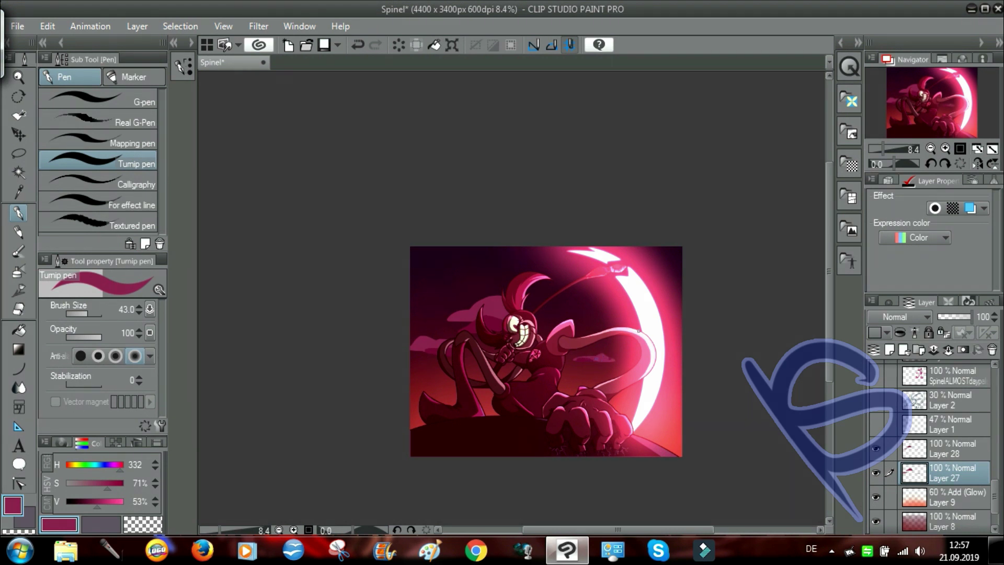
{"action": "key", "text": "alt+bracketright"}
{"action": "left_click", "coordinate": [597, 349], "text": "alt"}
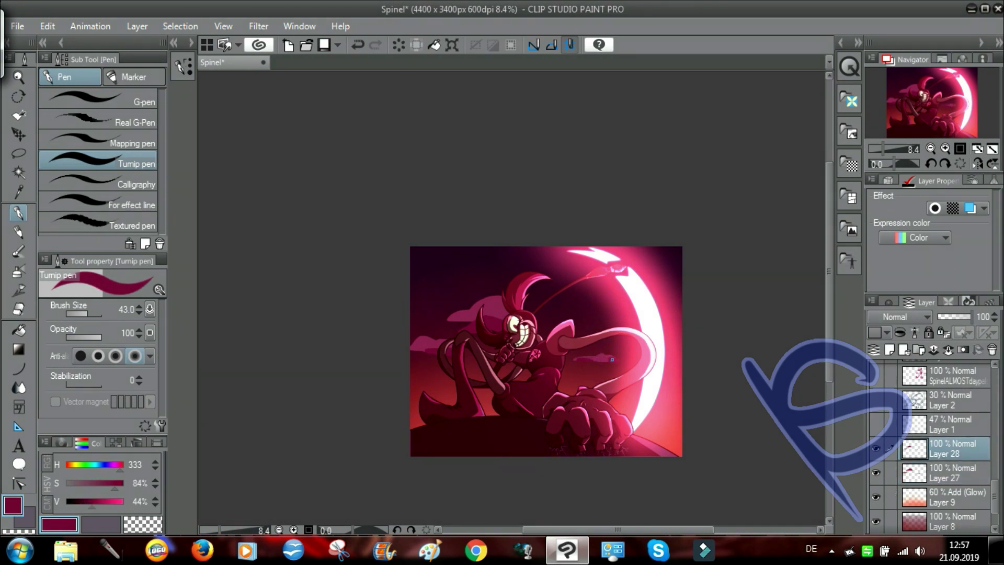
Add a new layer above Layer 9 and set the drawing colour to the red H 351, S 77%, V 66%.
{"action": "left_click", "coordinate": [898, 501]}
{"action": "key", "text": "ctrl+shift+n"}
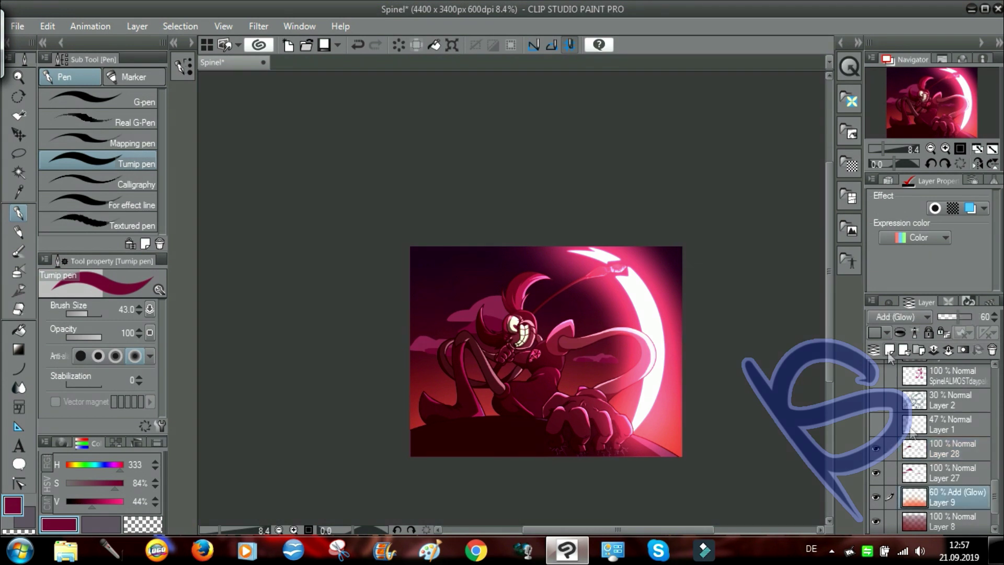
{"action": "key", "text": "c"}
{"action": "left_click_drag", "start_coordinate": [119, 470], "coordinate": [122, 470]}
{"action": "left_click_drag", "start_coordinate": [93, 505], "coordinate": [98, 505]}
{"action": "left_click_drag", "start_coordinate": [114, 487], "coordinate": [110, 487]}
{"action": "key", "text": "ctrl+z"}
{"action": "left_click", "coordinate": [104, 506]}
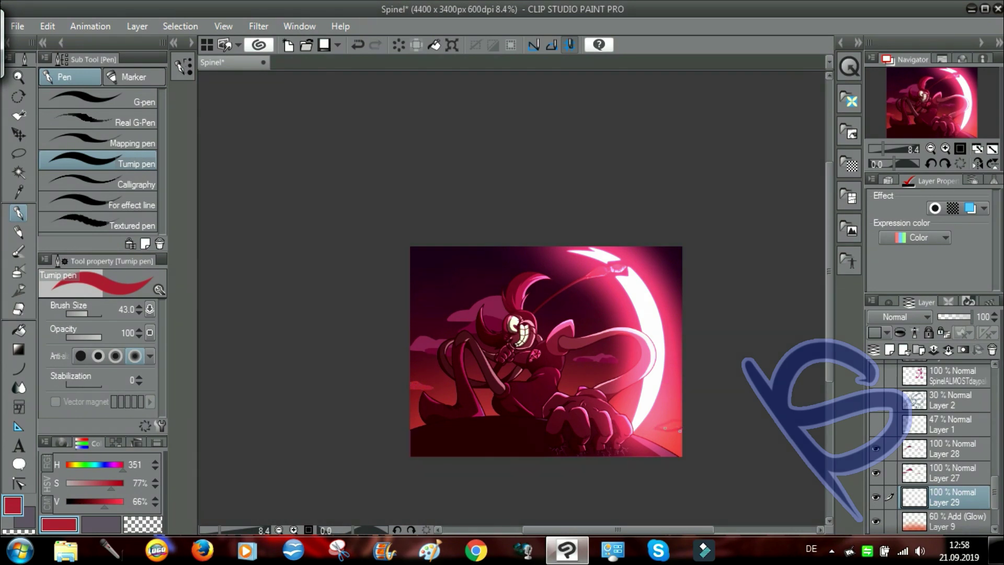
Fill the low red cloud near the canvas's right edge and add a shading layer above it with the colour's V at 53%.
{"action": "key", "text": "g"}
{"action": "left_click", "coordinate": [672, 425]}
{"action": "key", "text": "ctrl+shift+n"}
{"action": "left_click", "coordinate": [97, 506]}
{"action": "key", "text": "p"}
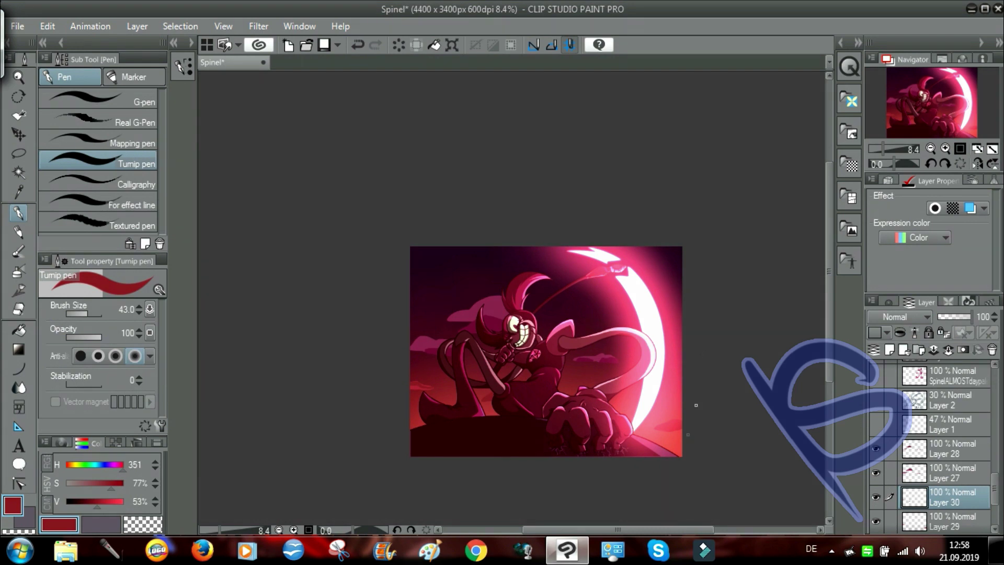
Merge the cloud layers 28 and 27 down into Layer 30.
{"action": "left_click", "coordinate": [949, 445]}
{"action": "left_click", "coordinate": [945, 350]}
{"action": "left_click", "coordinate": [946, 349]}
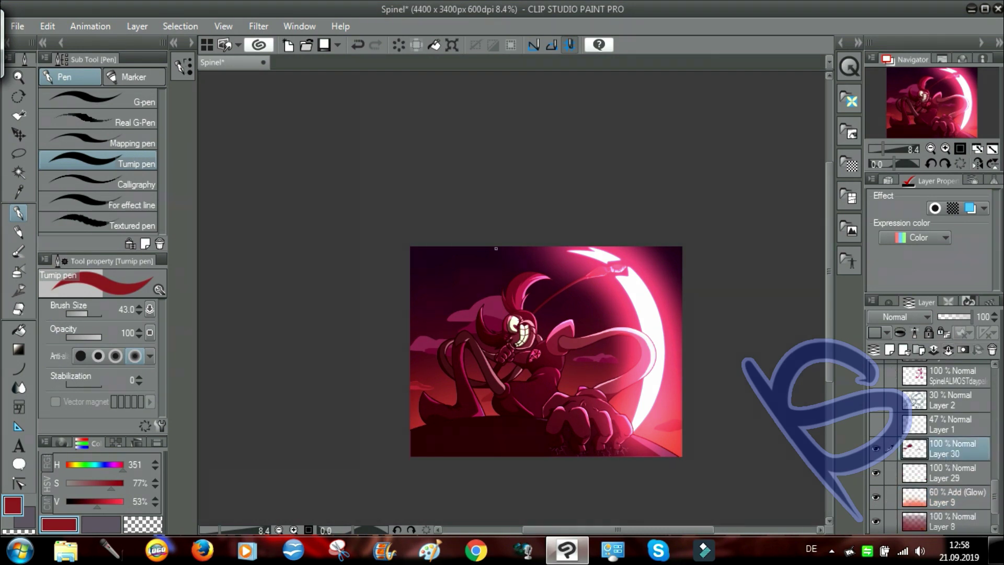
Apply a Gaussian blur of 100.59 to the merged clouds on Layer 30.
{"action": "left_click", "coordinate": [259, 27]}
{"action": "mouse_move", "coordinate": [293, 62]}
{"action": "left_click", "coordinate": [442, 94]}
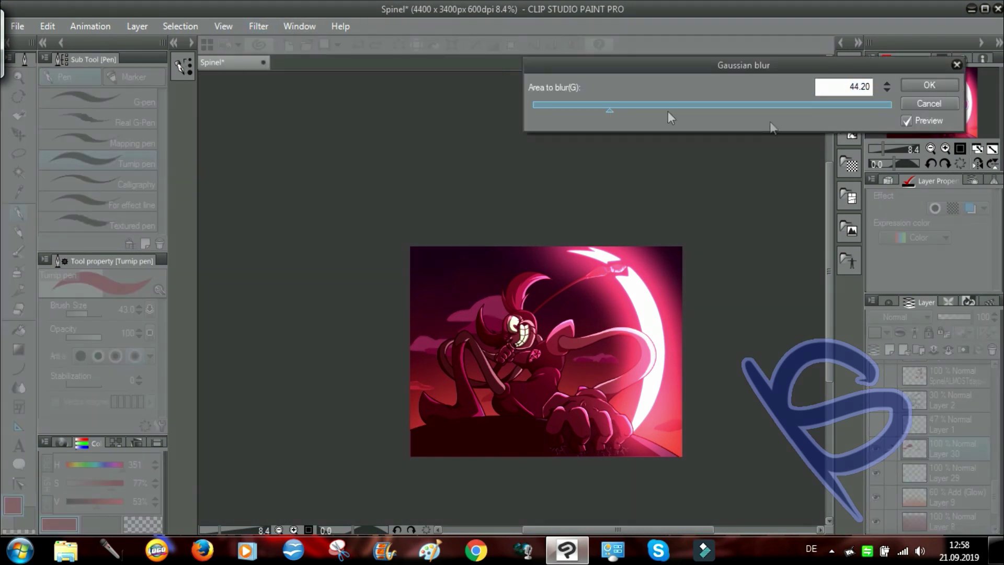
{"action": "left_click_drag", "start_coordinate": [609, 110], "coordinate": [790, 110]}
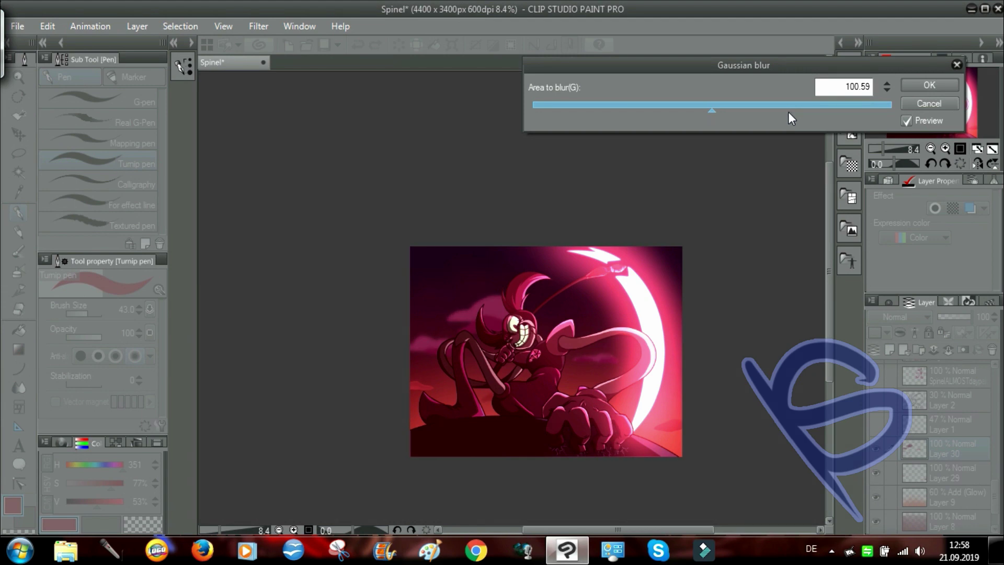
{"action": "left_click", "coordinate": [928, 86]}
Apply a Gaussian blur to the red clouds on Layer 29.
{"action": "left_click", "coordinate": [310, 25]}
{"action": "mouse_move", "coordinate": [314, 46]}
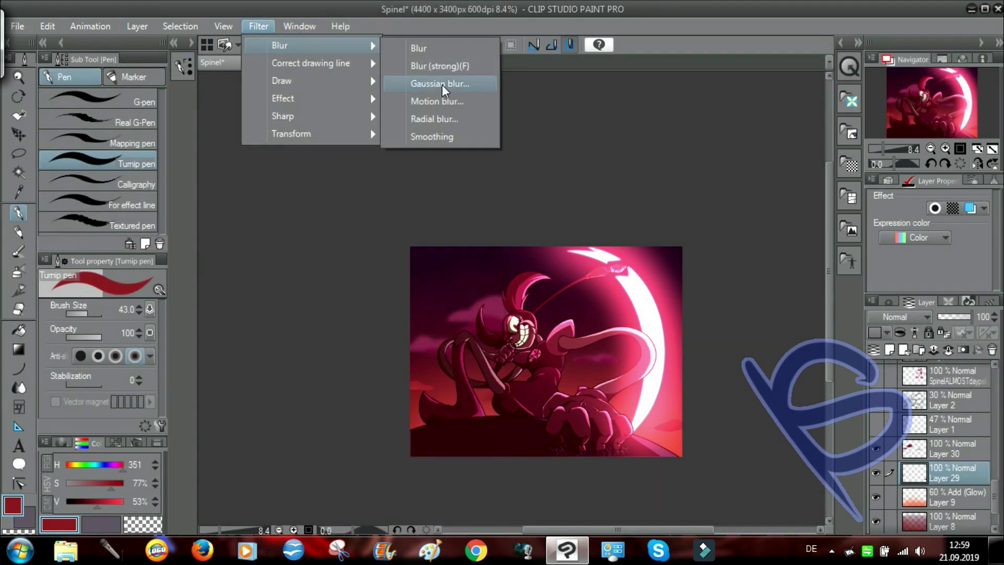
{"action": "left_click", "coordinate": [440, 84]}
{"action": "left_click", "coordinate": [921, 86]}
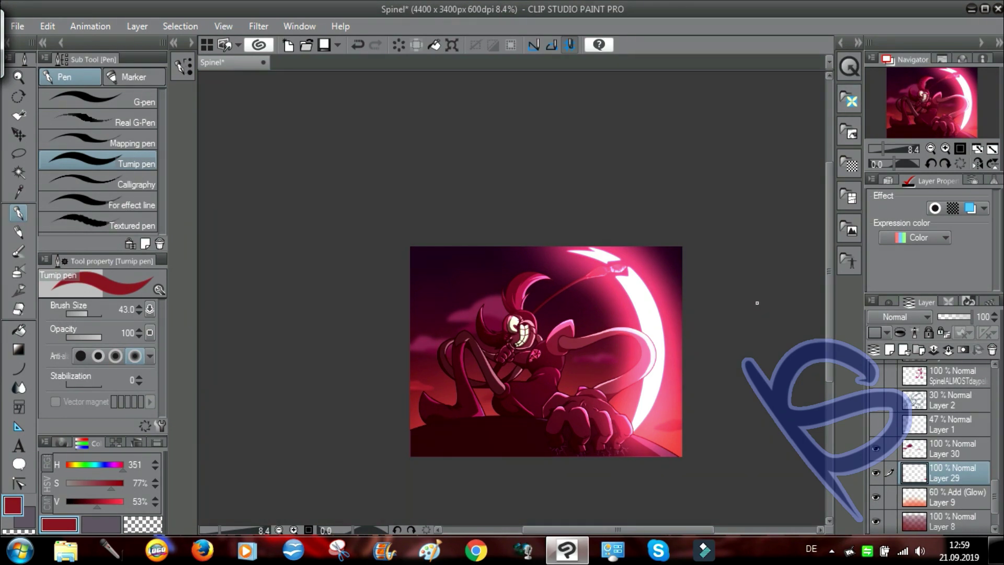
Add a new layer above Layer 26 and paint small white highlights in the eye and beside the mouth with the Turnip pen.
{"action": "scroll", "coordinate": [957, 444], "scroll_direction": "up", "scroll_amount": 10}
{"action": "left_click", "coordinate": [956, 420]}
{"action": "left_click", "coordinate": [293, 529]}
{"action": "left_click", "coordinate": [294, 530]}
{"action": "left_click", "coordinate": [293, 530]}
{"action": "left_click", "coordinate": [293, 530]}
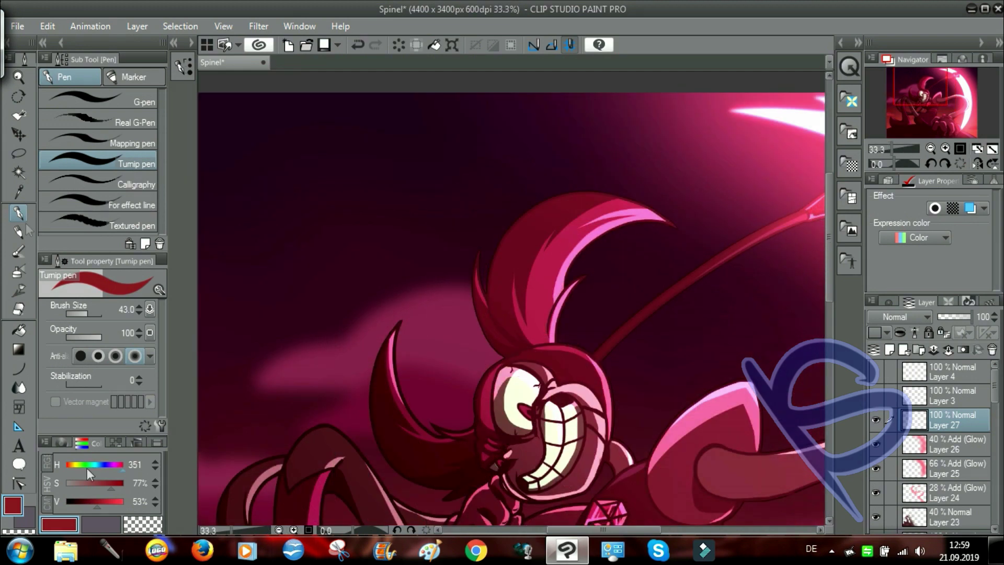
{"action": "left_click", "coordinate": [61, 442]}
{"action": "left_click", "coordinate": [82, 469]}
{"action": "left_click_drag", "start_coordinate": [519, 397], "coordinate": [523, 405]}
{"action": "left_click_drag", "start_coordinate": [516, 424], "coordinate": [512, 427]}
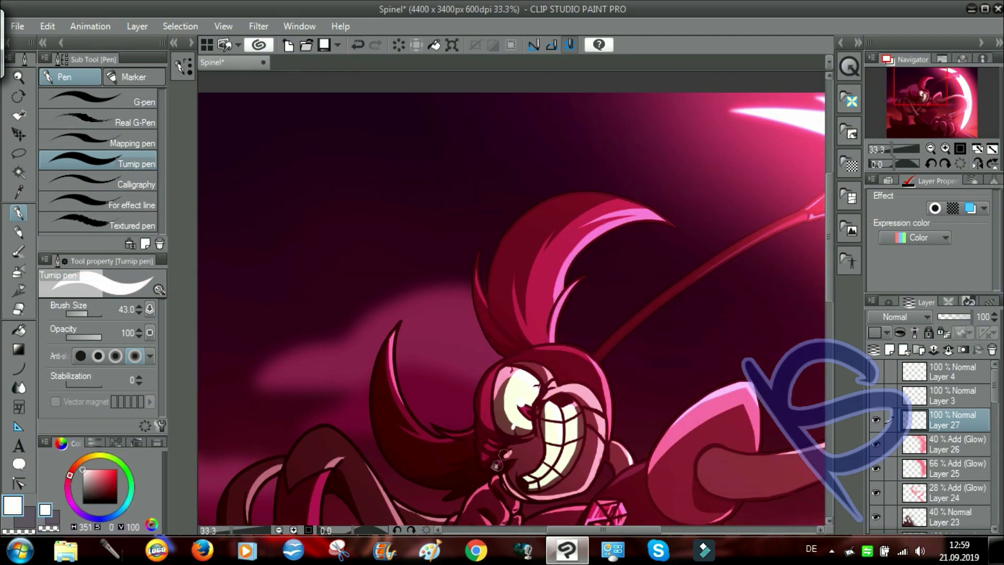
Add another layer and paint over the pupil with the Soft airbrush at size 43 in H 339, S 82, V 64.
{"action": "left_click", "coordinate": [890, 350]}
{"action": "left_click", "coordinate": [19, 531]}
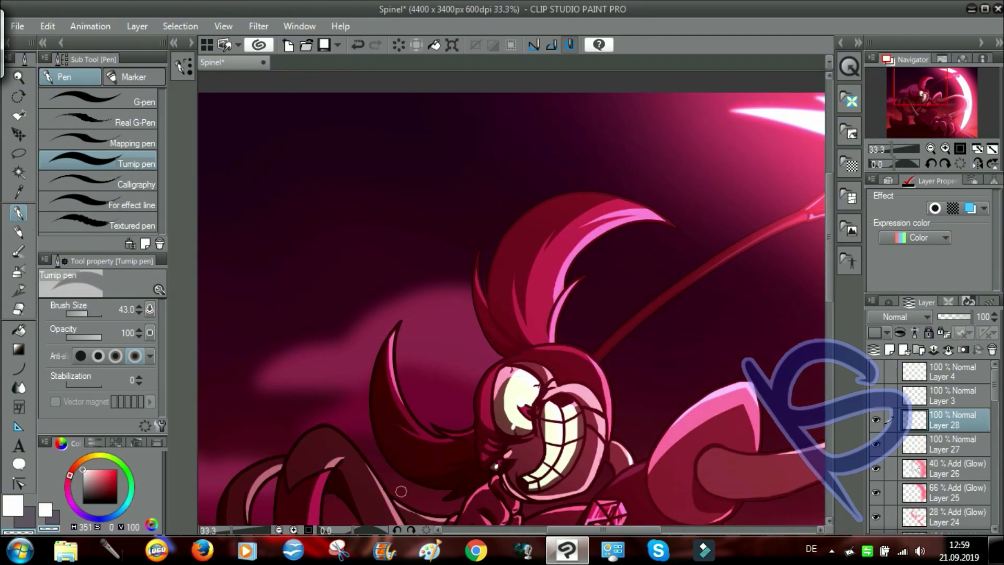
{"action": "left_click", "coordinate": [18, 193]}
{"action": "left_click", "coordinate": [527, 411]}
{"action": "left_click", "coordinate": [19, 270]}
{"action": "left_click", "coordinate": [93, 313]}
{"action": "left_click", "coordinate": [87, 313]}
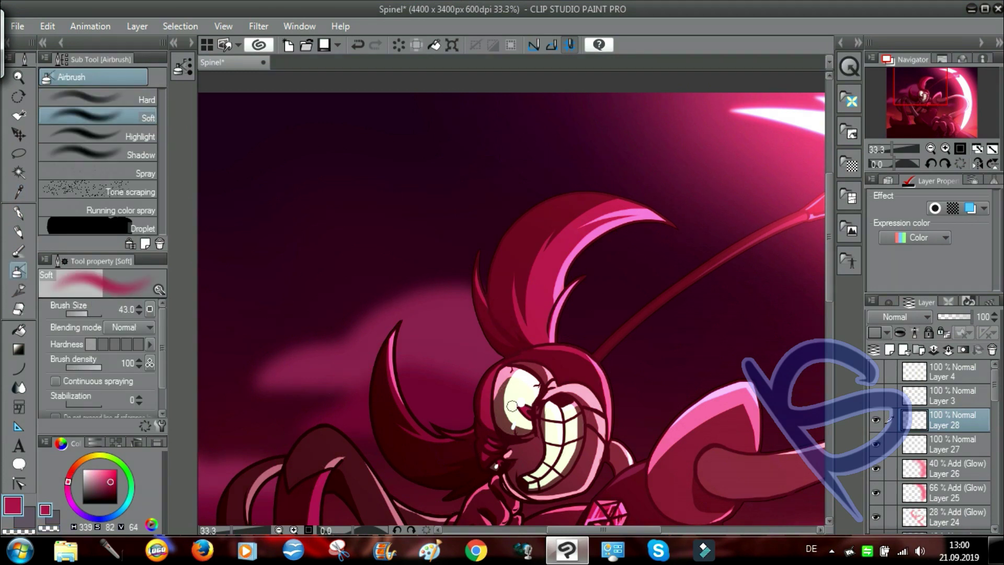
{"action": "left_click_drag", "start_coordinate": [518, 406], "coordinate": [529, 416]}
Move Layer 28 below Layer 27 and set it to Add (Glow) blending at 57% opacity.
{"action": "left_click_drag", "start_coordinate": [877, 427], "coordinate": [946, 451]}
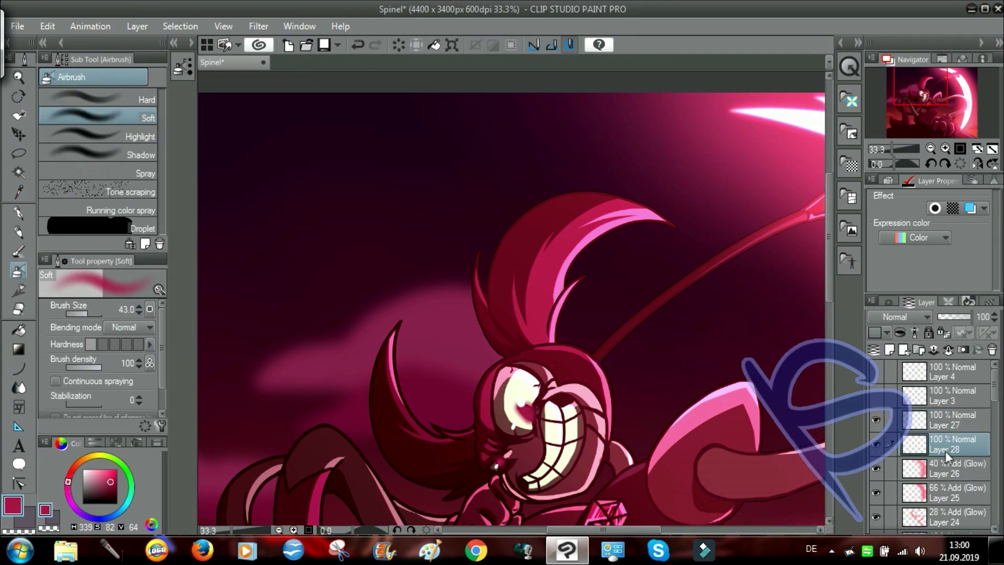
{"action": "left_click", "coordinate": [914, 317]}
{"action": "left_click", "coordinate": [889, 162]}
{"action": "left_click", "coordinate": [956, 317]}
{"action": "left_click", "coordinate": [222, 529]}
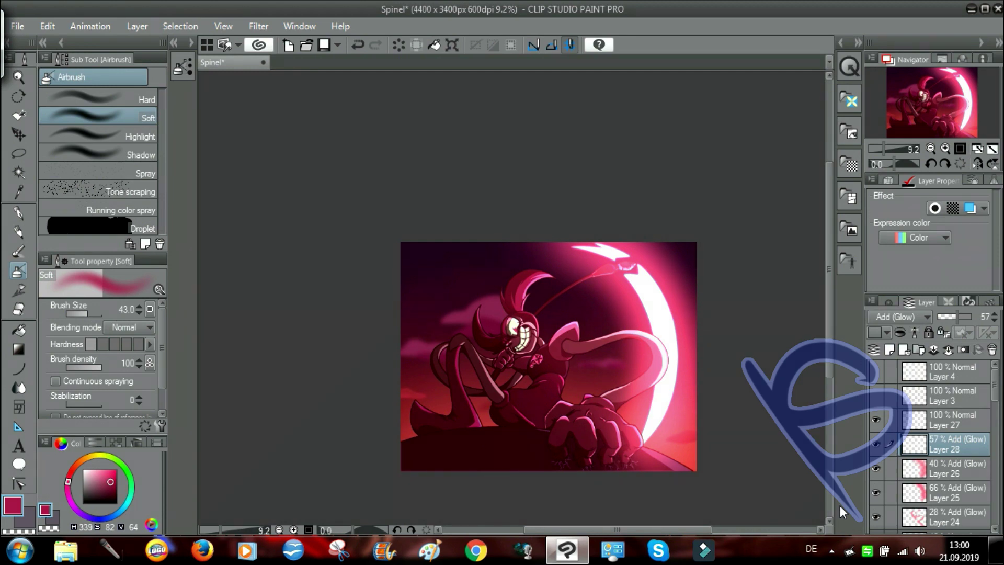
Add a layer above Layer 27 and paint the canvas's left side with the Soft airbrush at size 2000 in H 339, S 79, V 84.
{"action": "key", "text": "ctrl+minus"}
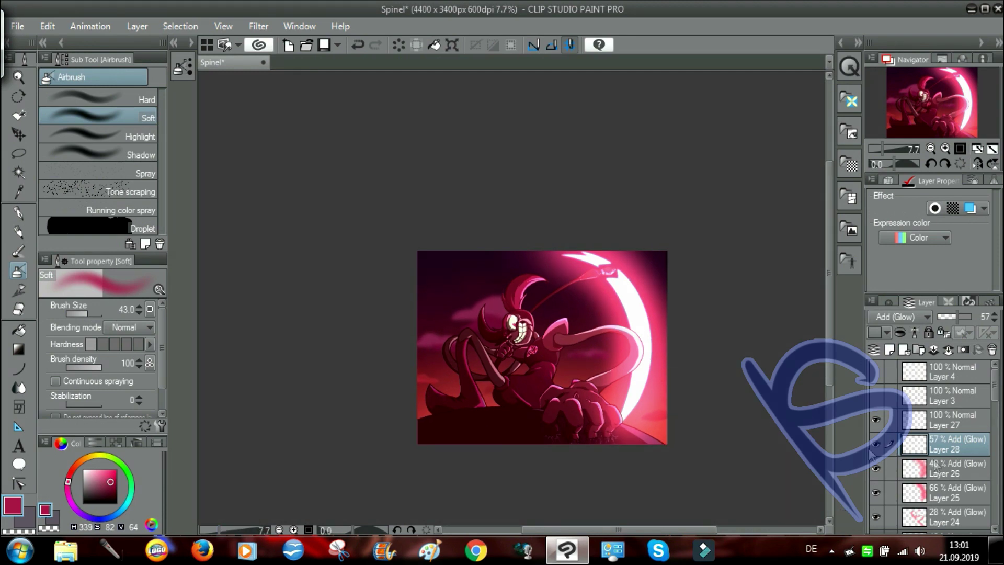
{"action": "left_click", "coordinate": [957, 420]}
{"action": "left_click", "coordinate": [888, 349]}
{"action": "left_click", "coordinate": [110, 475]}
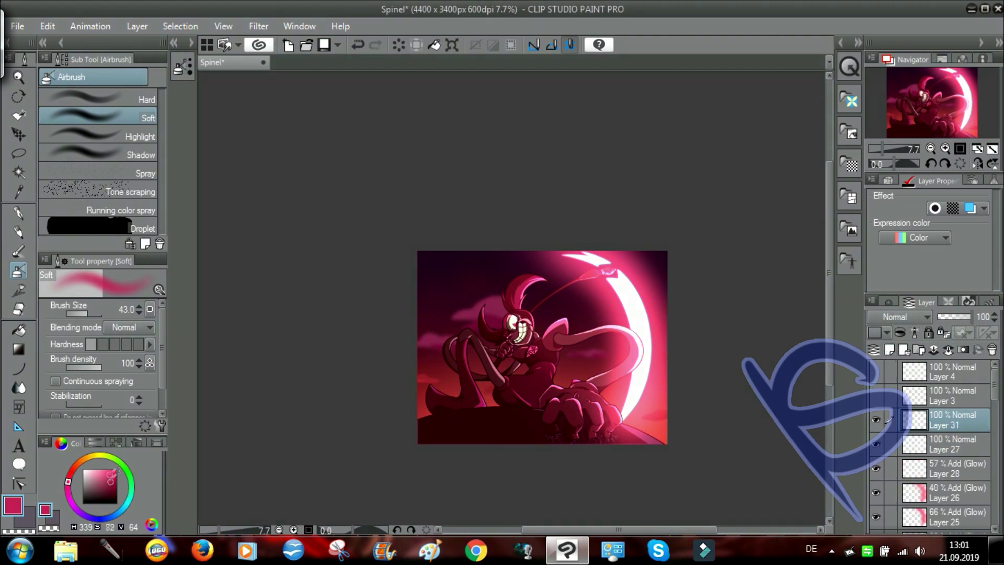
{"action": "left_click", "coordinate": [93, 313]}
{"action": "key", "text": "bracketleft"}
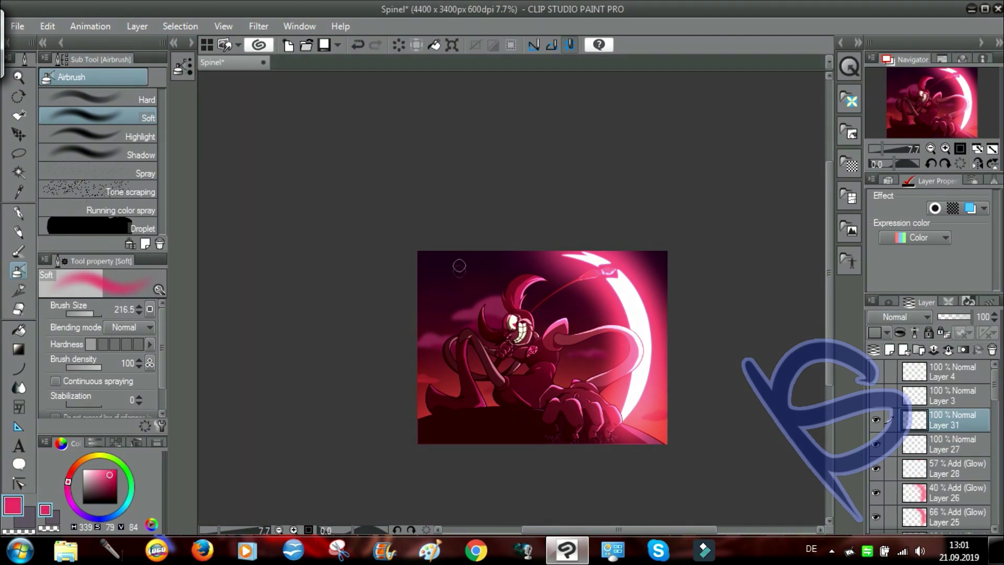
{"action": "left_click_drag", "start_coordinate": [95, 314], "coordinate": [104, 313]}
{"action": "left_click_drag", "start_coordinate": [378, 253], "coordinate": [527, 509]}
{"action": "left_click", "coordinate": [425, 291]}
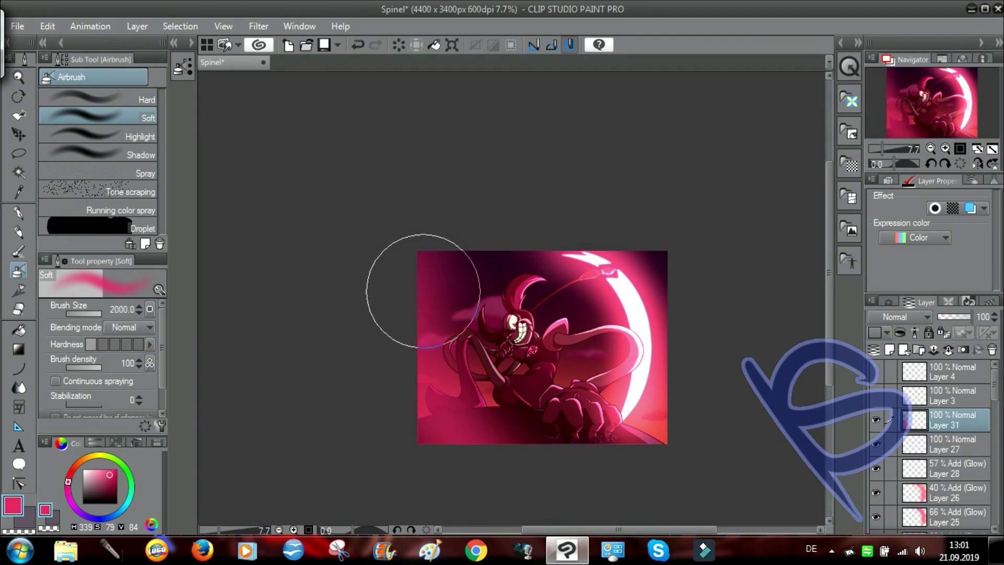
Set the new pink airbrush layer to Add (Glow) blending at 38% opacity.
{"action": "left_click", "coordinate": [901, 317]}
{"action": "left_click", "coordinate": [906, 218]}
{"action": "left_click", "coordinate": [950, 317]}
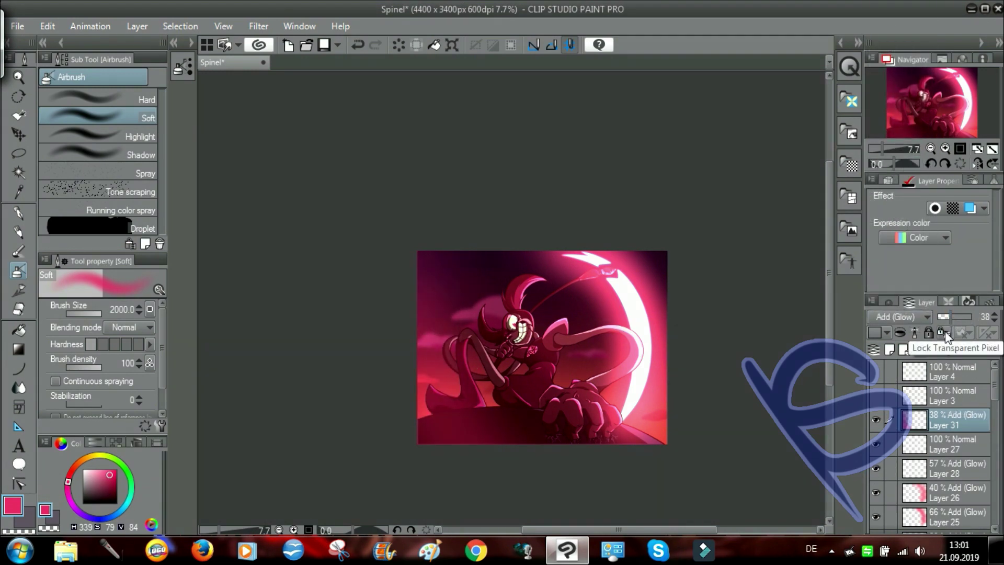
Recolor Layer 31's locked pixels orange in H 16, S 79, V 84 and lower its opacity to 0%.
{"action": "left_click", "coordinate": [944, 333]}
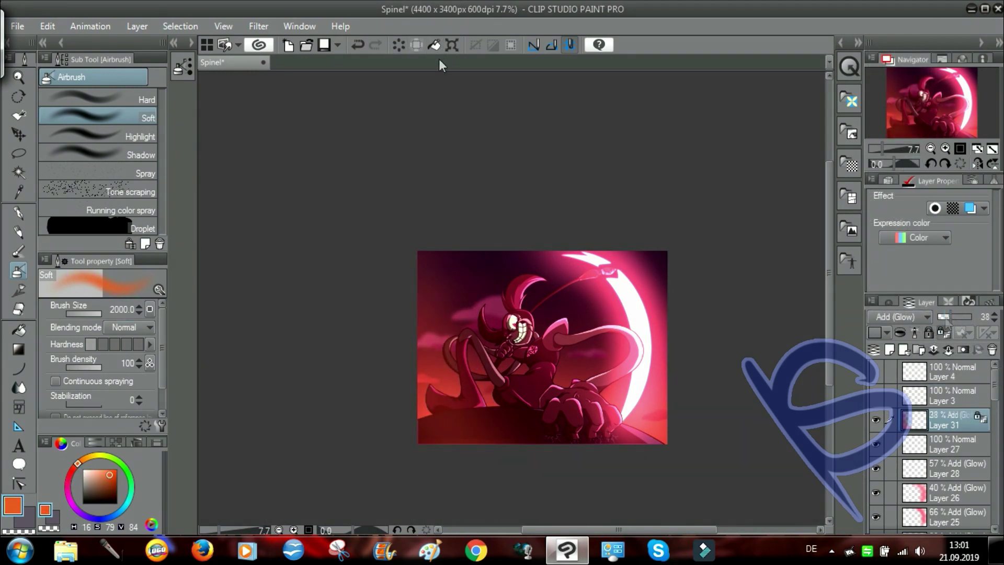
{"action": "left_click", "coordinate": [940, 317]}
{"action": "left_click_drag", "start_coordinate": [936, 319], "coordinate": [924, 319]}
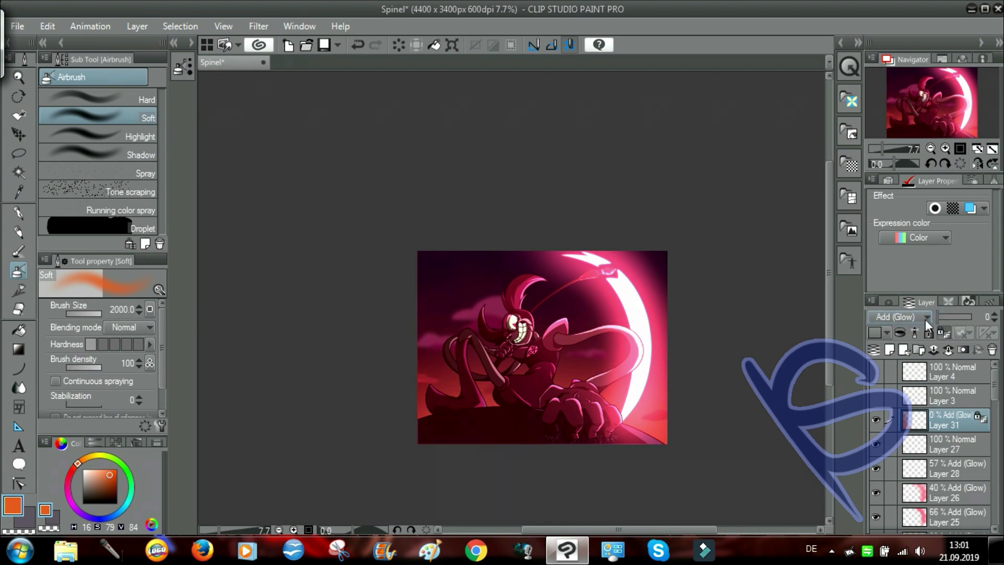
Add a layer above Layer 9 and airbrush the lower-left background in H 38, S 79, V 97 at size 2000.
{"action": "scroll", "coordinate": [884, 373], "scroll_direction": "down", "scroll_amount": 10}
{"action": "left_click", "coordinate": [949, 478]}
{"action": "left_click", "coordinate": [889, 350]}
{"action": "left_click", "coordinate": [87, 457]}
{"action": "left_click", "coordinate": [109, 471]}
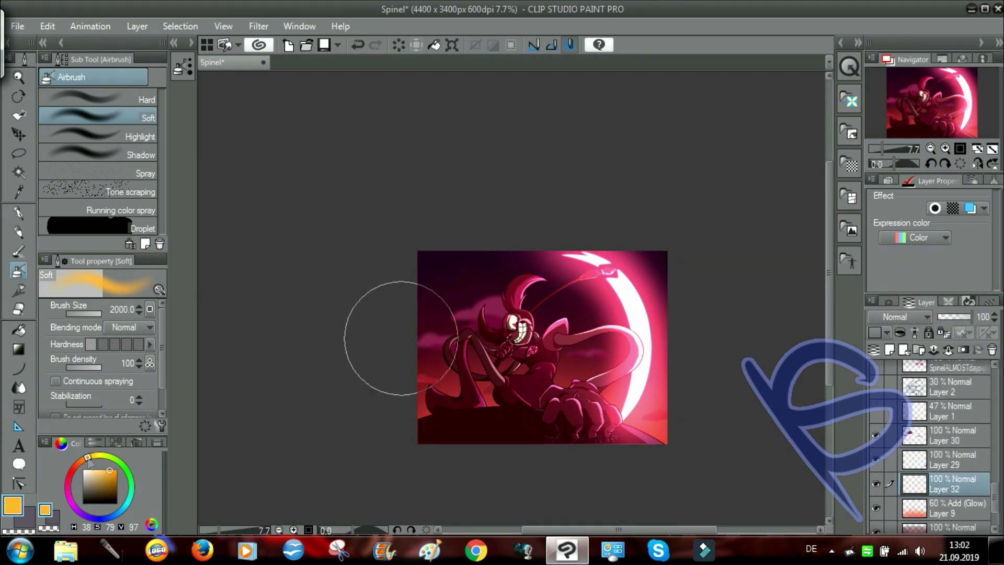
{"action": "left_click_drag", "start_coordinate": [402, 339], "coordinate": [552, 471]}
Set the yellow-orange Layer 32 to Add (Glow) blending at 17% opacity and save the illustration.
{"action": "left_click", "coordinate": [899, 317]}
{"action": "left_click", "coordinate": [888, 162]}
{"action": "left_click_drag", "start_coordinate": [952, 315], "coordinate": [944, 321]}
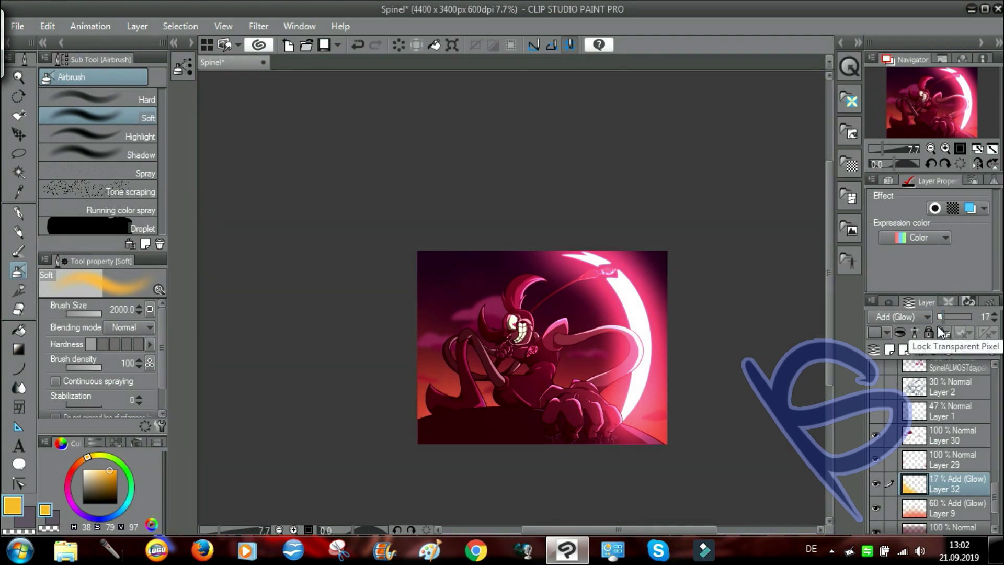
{"action": "key", "text": "ctrl+s"}
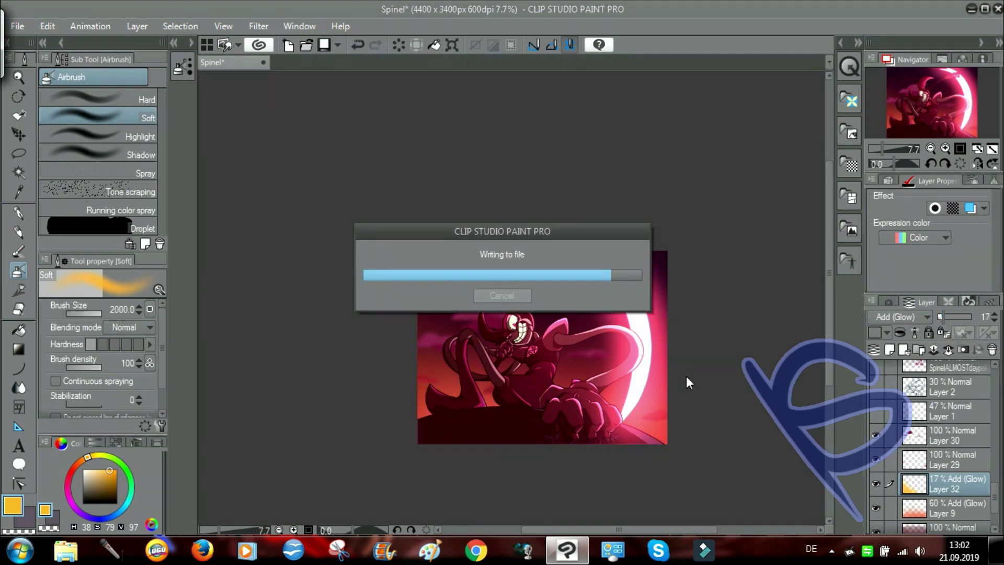
Add a layer above Layer 31 and choose the Turnip pen in H 344, S 79, V 97.
{"action": "left_click_drag", "start_coordinate": [996, 496], "coordinate": [995, 383]}
{"action": "left_click", "coordinate": [957, 420]}
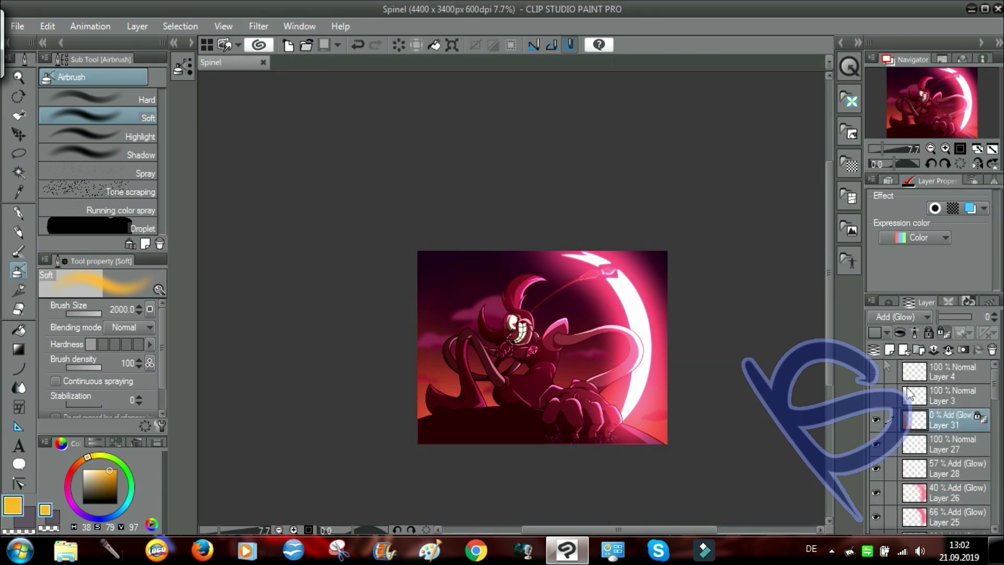
{"action": "left_click", "coordinate": [889, 349]}
{"action": "left_click", "coordinate": [69, 478]}
{"action": "left_click", "coordinate": [19, 213]}
{"action": "key", "text": "ctrl+plus"}
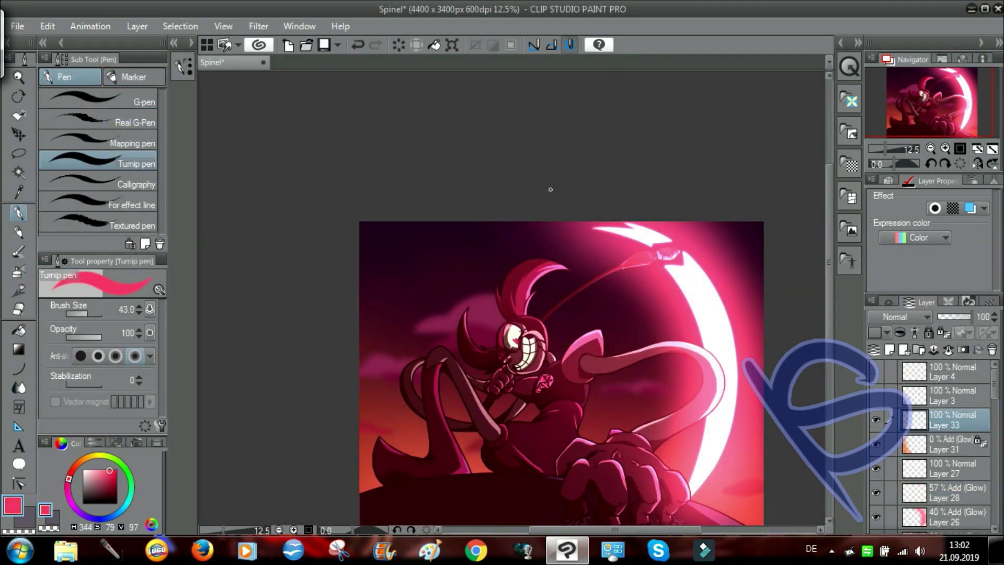
{"action": "left_click_drag", "start_coordinate": [591, 394], "coordinate": [578, 423]}
{"action": "key", "text": "ctrl+z"}
{"action": "key", "text": "ctrl+z"}
{"action": "key", "text": "ctrl+z"}
{"action": "left_click", "coordinate": [107, 484]}
{"action": "key", "text": "ctrl+z"}
{"action": "left_click_drag", "start_coordinate": [440, 262], "coordinate": [416, 284]}
{"action": "key", "text": "ctrl+z"}
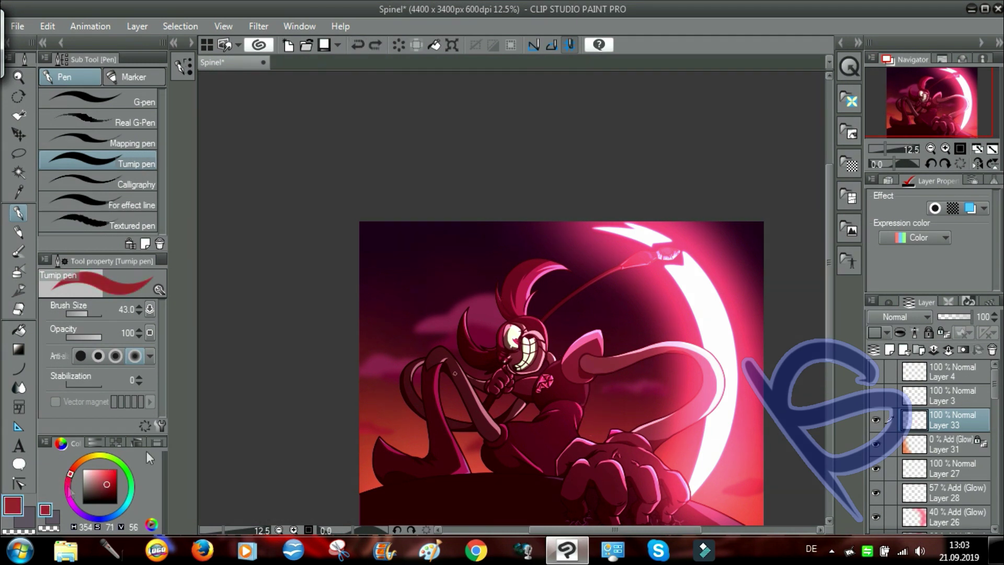
Draw the signature monogram in the dark upper-left sky with the size 43 Turnip pen in H 331, S 81, V 69.
{"action": "left_click_drag", "start_coordinate": [69, 478], "coordinate": [70, 486]}
{"action": "left_click", "coordinate": [111, 480]}
{"action": "left_click_drag", "start_coordinate": [423, 270], "coordinate": [424, 317]}
{"action": "left_click", "coordinate": [359, 46]}
{"action": "left_click", "coordinate": [358, 46]}
{"action": "left_click", "coordinate": [359, 47]}
{"action": "left_click", "coordinate": [358, 47]}
{"action": "left_click_drag", "start_coordinate": [443, 284], "coordinate": [421, 319]}
{"action": "left_click", "coordinate": [358, 47]}
{"action": "mouse_move", "coordinate": [439, 267]}
{"action": "left_mouse_down"}
{"action": "mouse_move", "coordinate": [403, 304]}
{"action": "mouse_move", "coordinate": [427, 307]}
{"action": "left_mouse_up"}
{"action": "left_click", "coordinate": [359, 47]}
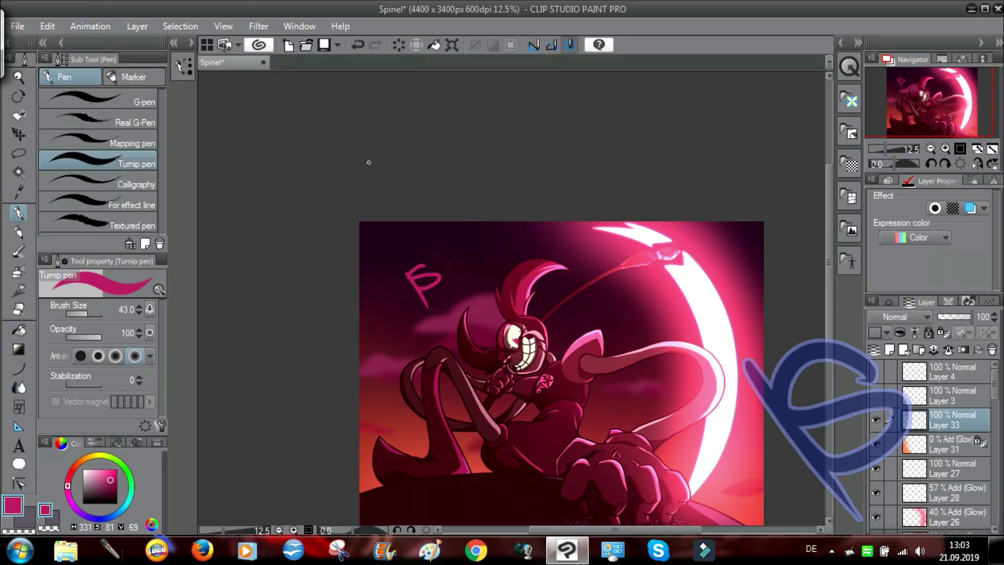
{"action": "key", "text": "e"}
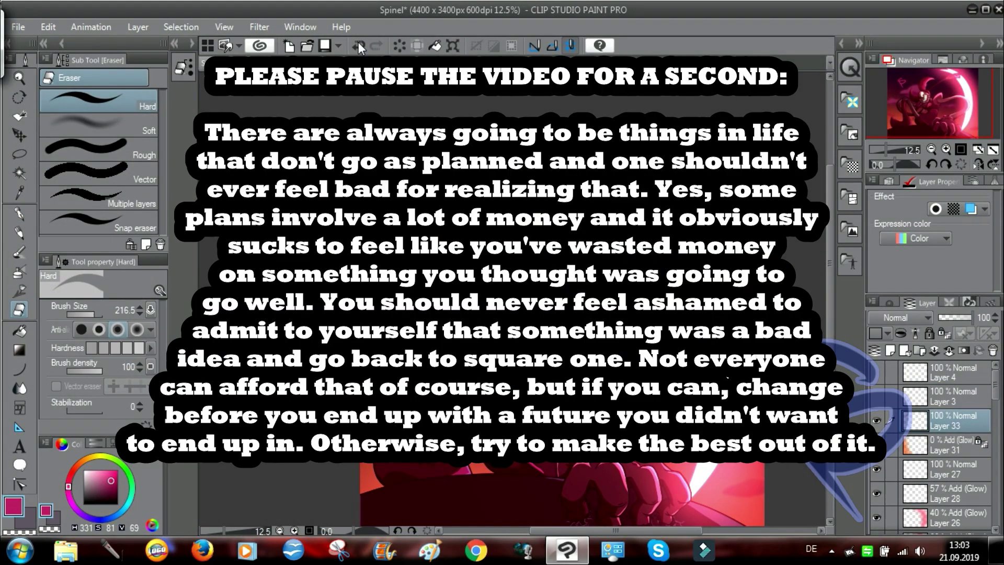
{"action": "key", "text": "p"}
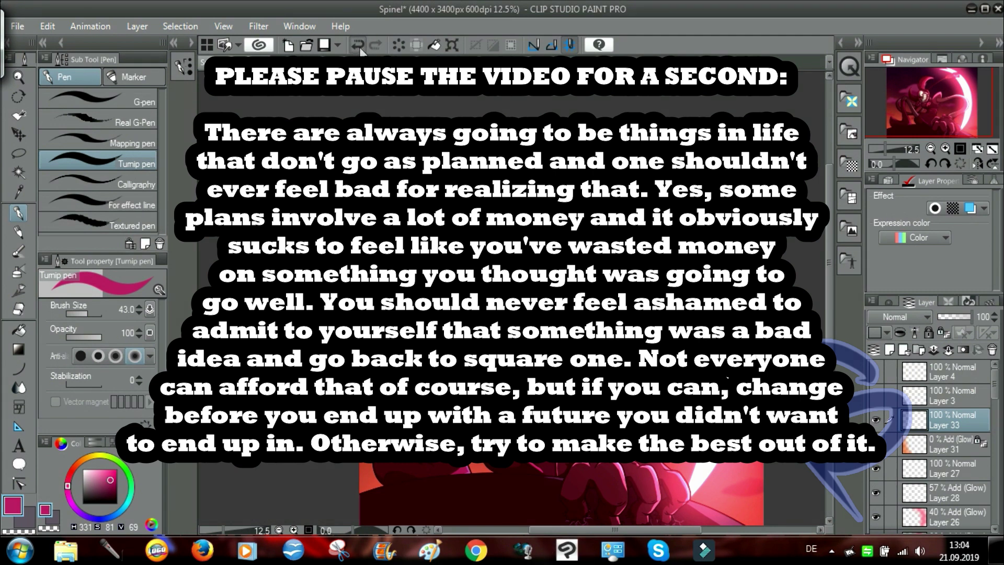
Auto-select the signature strokes on Layer 33 and add a new layer directly above Layer 31.
{"action": "left_click", "coordinate": [19, 172]}
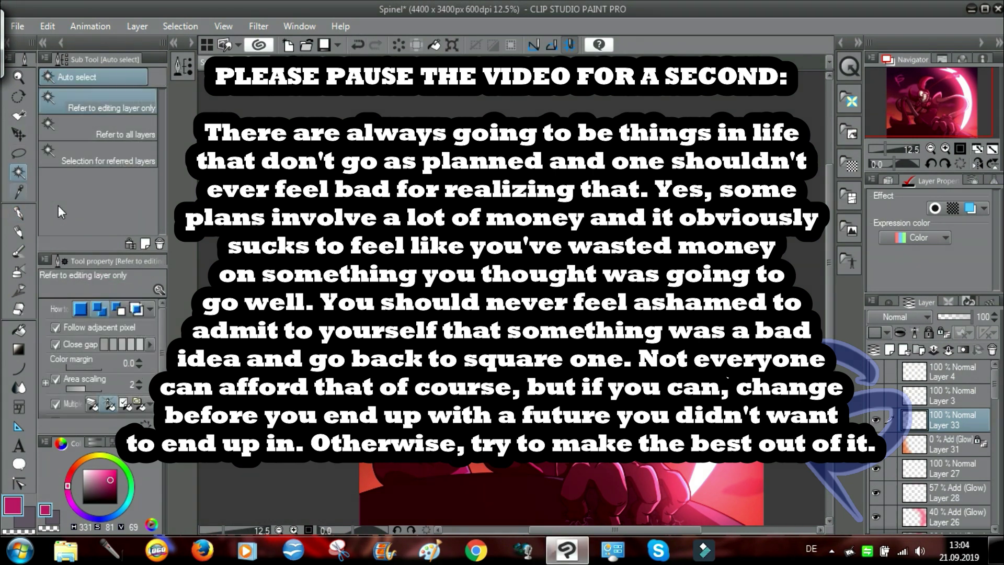
{"action": "left_click", "coordinate": [405, 278]}
{"action": "left_click", "coordinate": [949, 443]}
{"action": "left_click", "coordinate": [889, 352]}
Outline the selected signature on Layer 34 in salmon, H 355, S 41, V 89.
{"action": "left_click", "coordinate": [95, 443]}
{"action": "left_click_drag", "start_coordinate": [112, 486], "coordinate": [96, 486]}
{"action": "left_click_drag", "start_coordinate": [106, 505], "coordinate": [112, 506]}
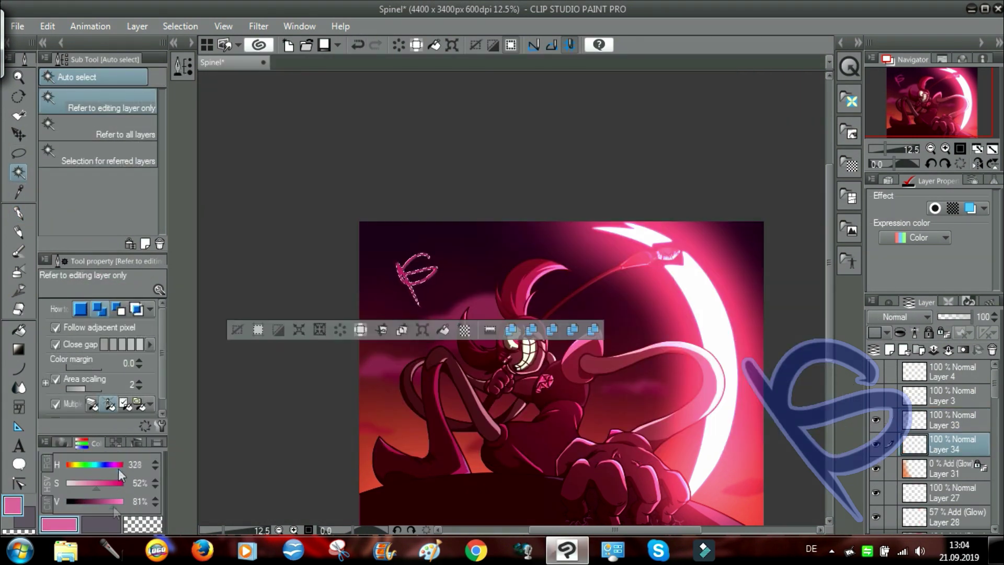
{"action": "left_click_drag", "start_coordinate": [118, 469], "coordinate": [124, 471]}
{"action": "left_click", "coordinate": [96, 484]}
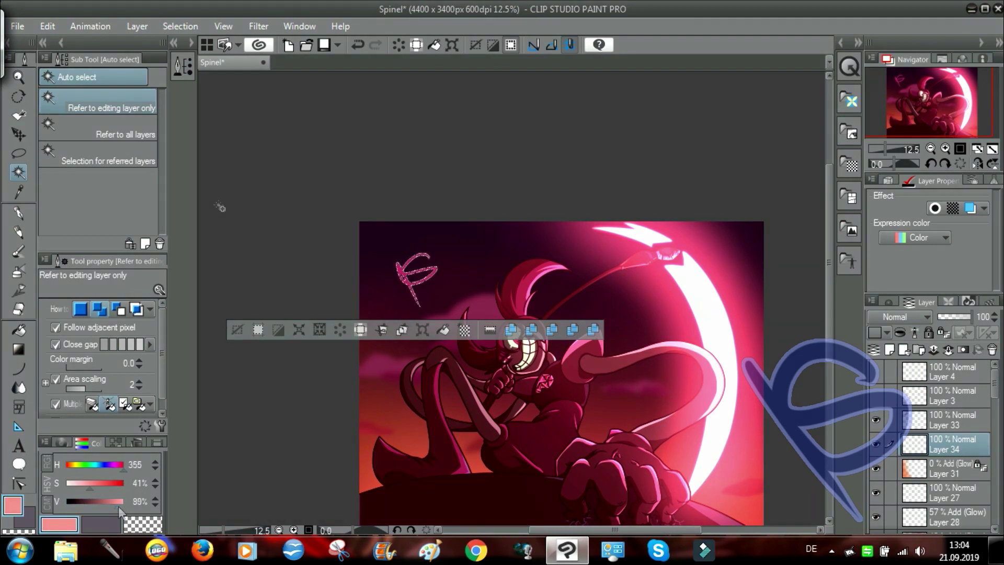
{"action": "left_click", "coordinate": [47, 26]}
{"action": "left_click", "coordinate": [99, 233]}
{"action": "key", "text": "Return"}
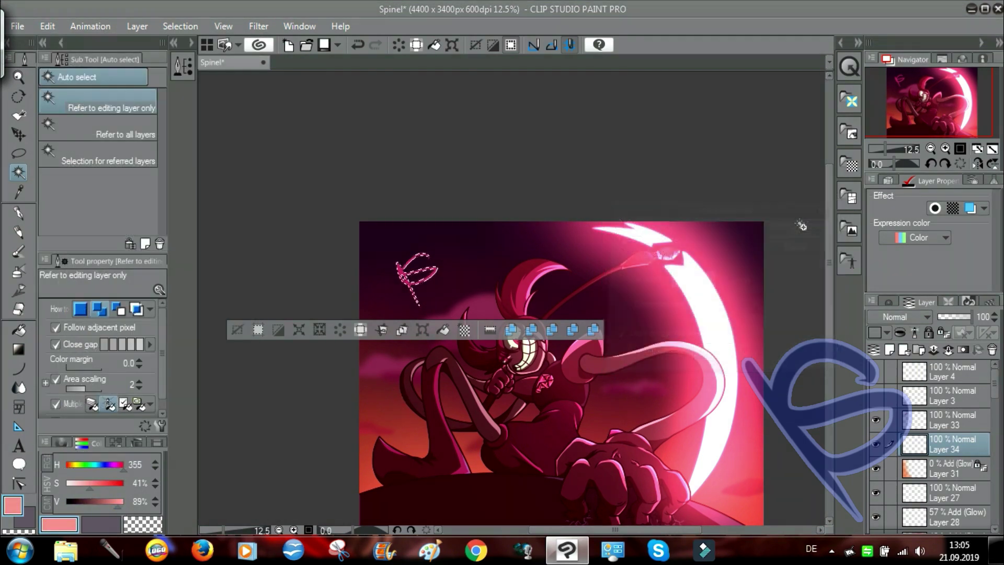
{"action": "key", "text": "ctrl+d"}
{"action": "left_click", "coordinate": [943, 333]}
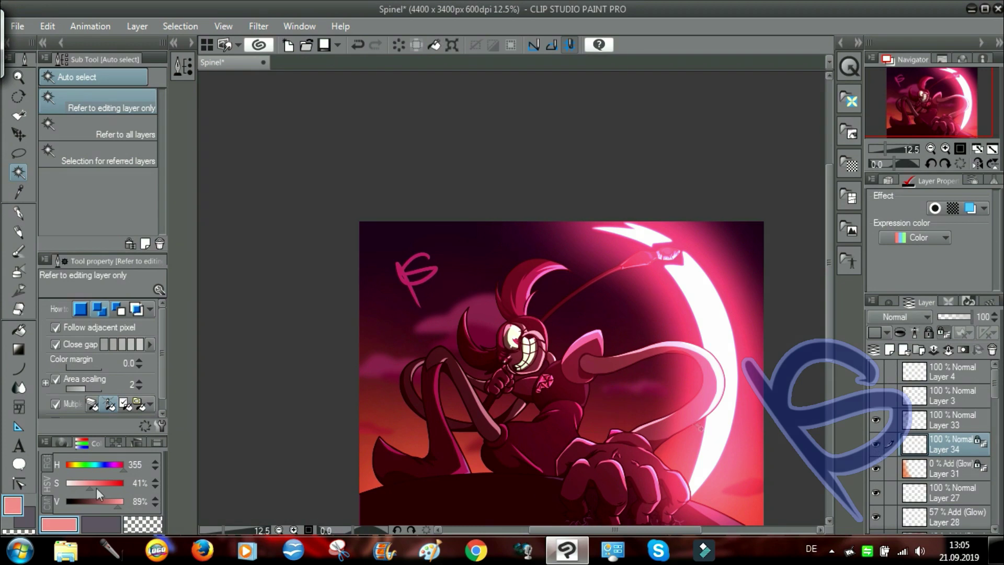
{"action": "left_click", "coordinate": [68, 482]}
{"action": "left_click", "coordinate": [357, 45]}
{"action": "left_click", "coordinate": [358, 44]}
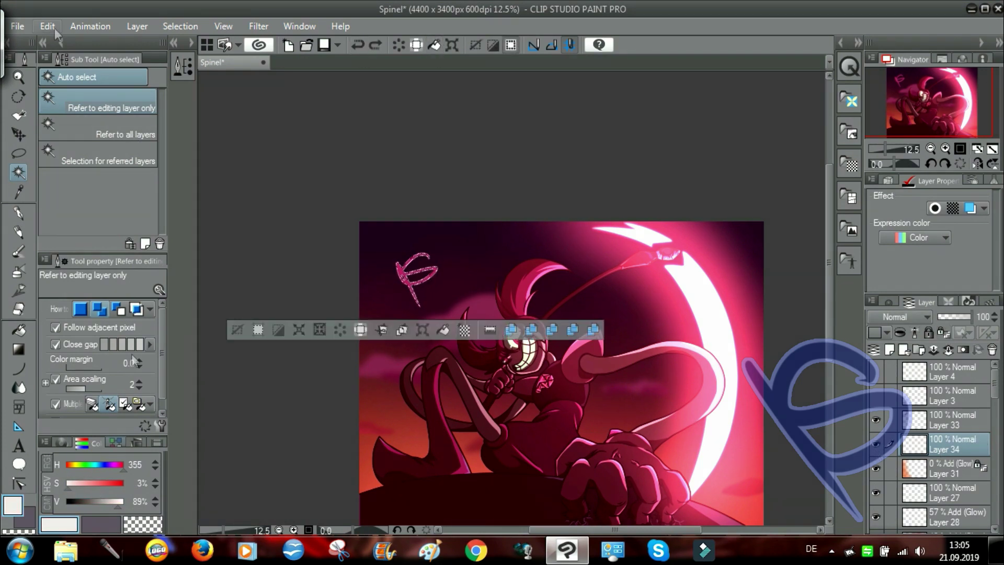
{"action": "left_click", "coordinate": [47, 26]}
{"action": "left_click", "coordinate": [104, 231]}
{"action": "left_click", "coordinate": [803, 243]}
Try outlining the signature in near-white H 355, S 3, V 89, and undo the deselection and the outline.
{"action": "left_click", "coordinate": [48, 26]}
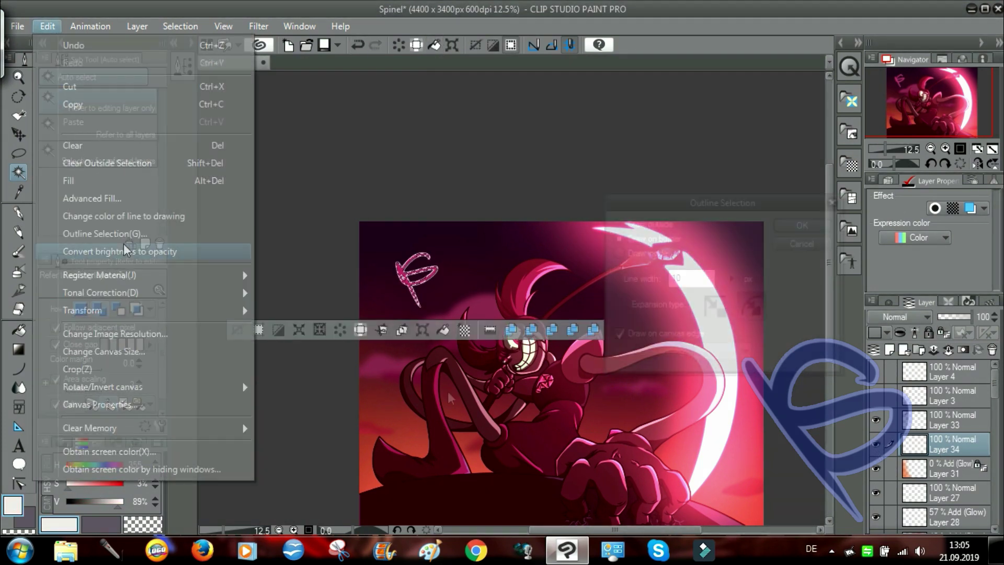
{"action": "left_click", "coordinate": [104, 230]}
{"action": "left_click", "coordinate": [802, 225]}
{"action": "left_click", "coordinate": [239, 332]}
{"action": "left_click", "coordinate": [48, 27]}
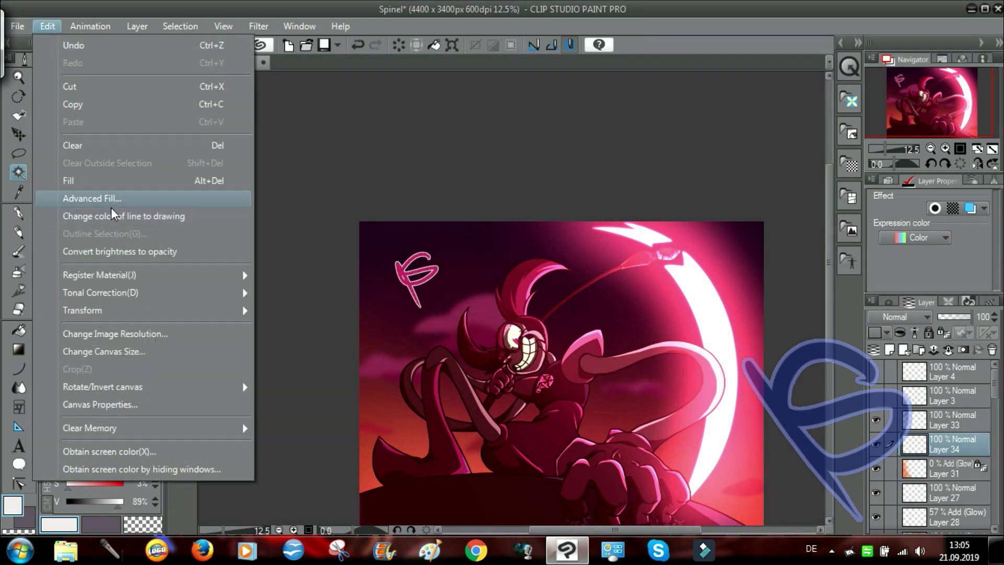
{"action": "left_click", "coordinate": [358, 45]}
{"action": "left_click", "coordinate": [358, 45]}
Outline the selected signature on Layer 34 in near-white H 355, S 3, V 89 and clear the selection.
{"action": "left_click", "coordinate": [48, 26]}
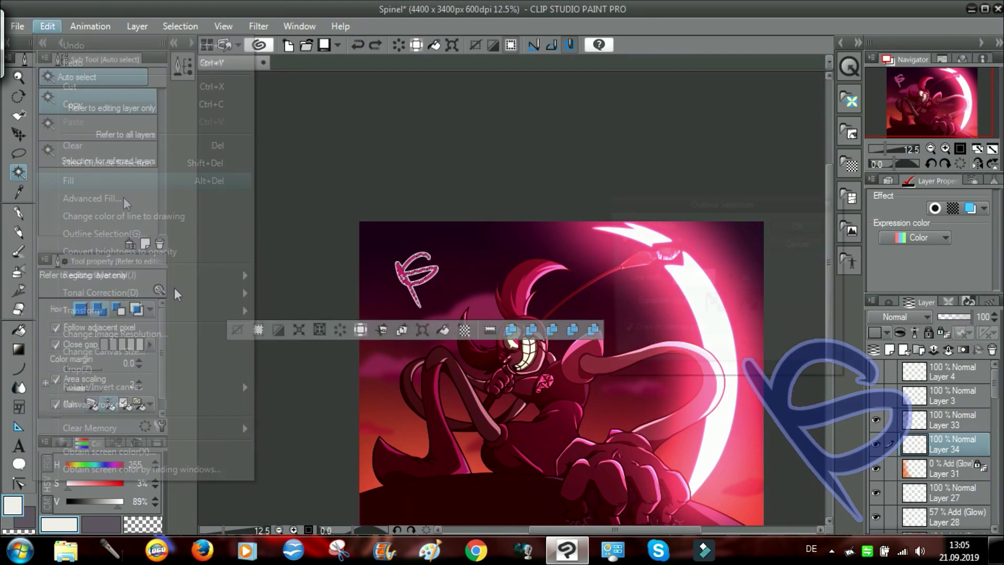
{"action": "left_click", "coordinate": [104, 233]}
{"action": "left_click", "coordinate": [803, 224]}
{"action": "left_click", "coordinate": [238, 330]}
Lock Layer 34's transparent pixels and fill the signature outline with pink H 342, S 32, V 89.
{"action": "left_click", "coordinate": [943, 333]}
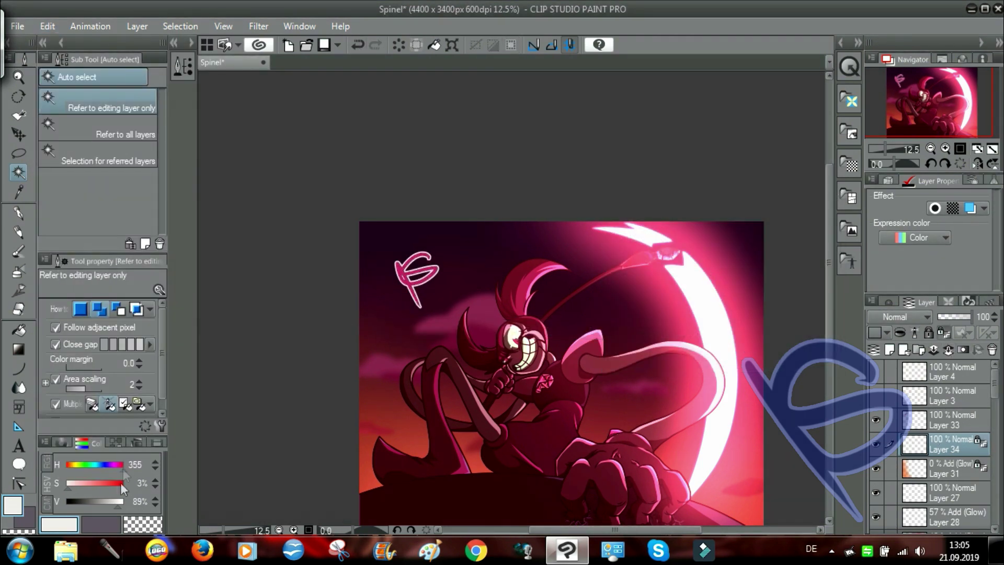
{"action": "left_click", "coordinate": [121, 465]}
{"action": "left_click", "coordinate": [84, 483]}
{"action": "left_click", "coordinate": [434, 46]}
Merge the signature's Layer 33 into the outline's Layer 34.
{"action": "left_click", "coordinate": [19, 153]}
{"action": "left_click", "coordinate": [951, 420]}
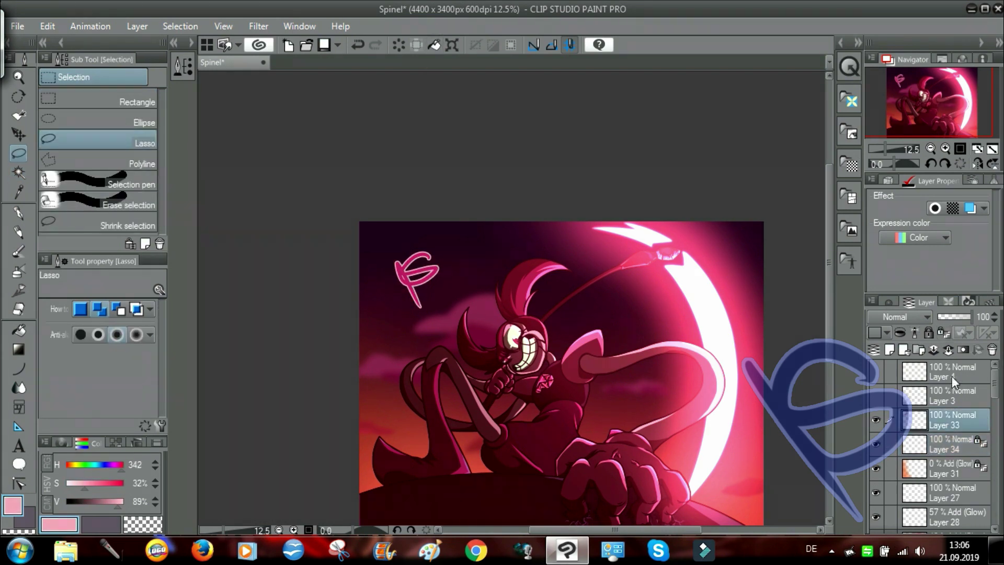
{"action": "left_click", "coordinate": [948, 349]}
Lasso the signature, scale it to 86% width and 82% height, and place it beside the figure's chest below the raised arm.
{"action": "mouse_move", "coordinate": [402, 335]}
{"action": "left_mouse_down"}
{"action": "mouse_move", "coordinate": [404, 317]}
{"action": "mouse_move", "coordinate": [635, 440]}
{"action": "left_mouse_up"}
{"action": "left_click", "coordinate": [429, 360]}
{"action": "left_click_drag", "start_coordinate": [602, 405], "coordinate": [604, 414]}
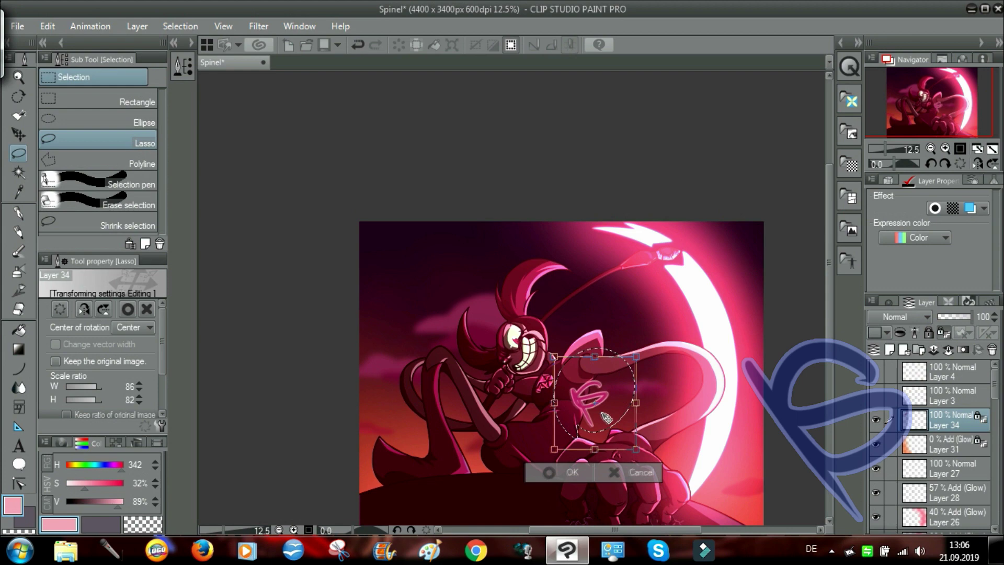
{"action": "left_click", "coordinate": [572, 473]}
Lower the signature layer's opacity to 34% and save the illustration.
{"action": "left_click", "coordinate": [417, 474]}
{"action": "left_click_drag", "start_coordinate": [959, 317], "coordinate": [943, 325]}
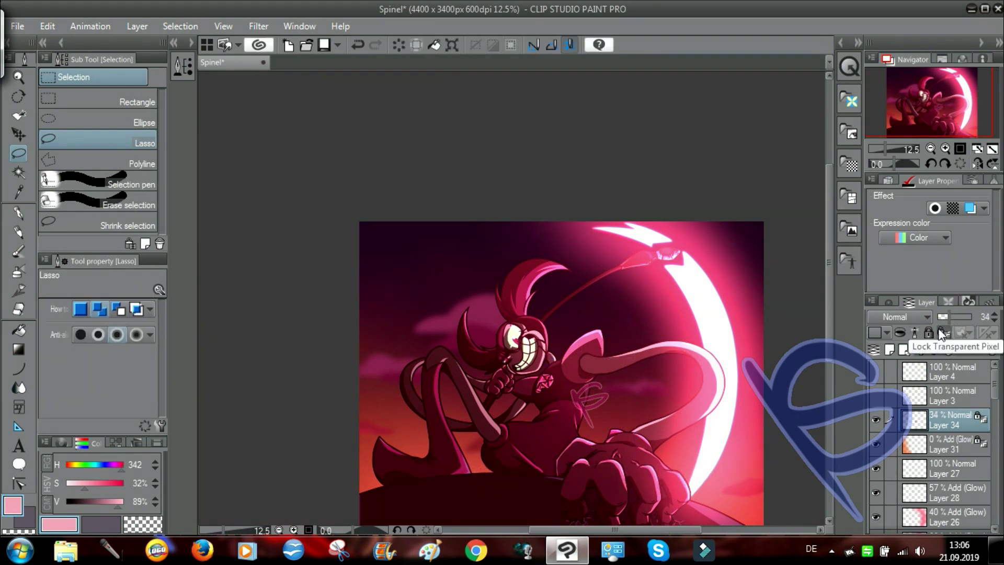
{"action": "left_click", "coordinate": [327, 48]}
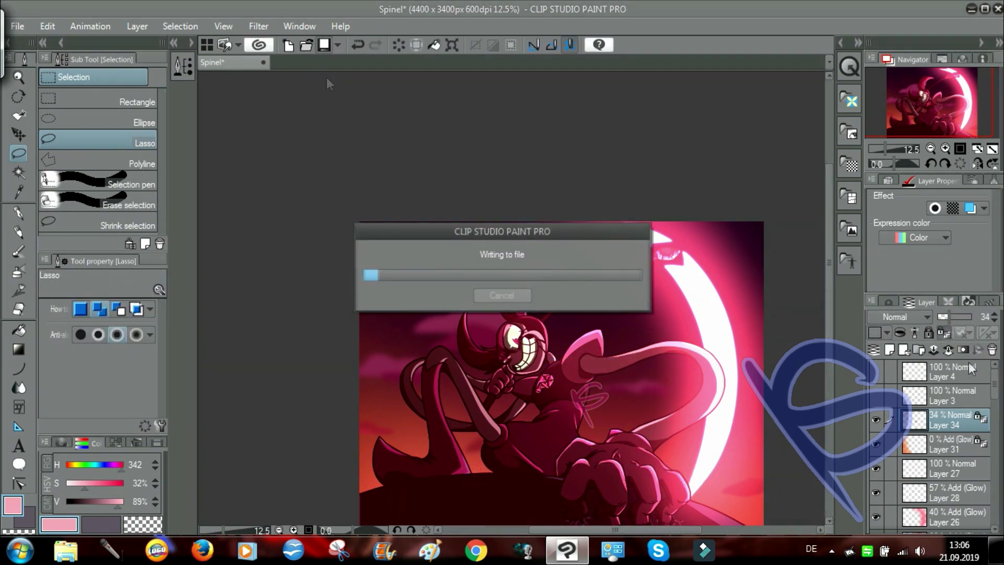
Add a layer above Layer 34 and draw a black rectangular frame around the canvas edge at brush size 118.1.
{"action": "left_click", "coordinate": [888, 349]}
{"action": "left_click_drag", "start_coordinate": [117, 502], "coordinate": [33, 493]}
{"action": "left_click", "coordinate": [18, 369]}
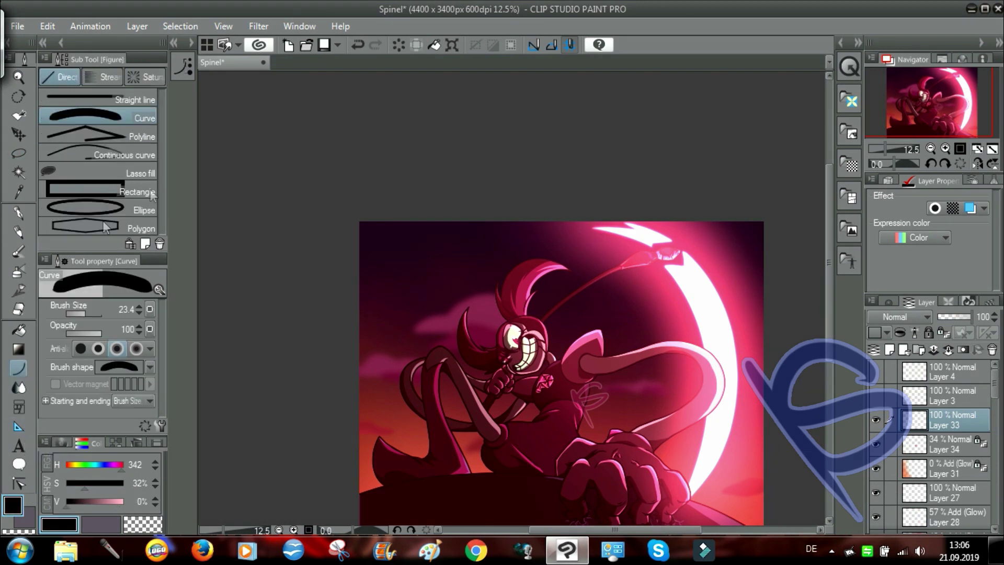
{"action": "left_click", "coordinate": [99, 192]}
{"action": "left_click", "coordinate": [84, 392]}
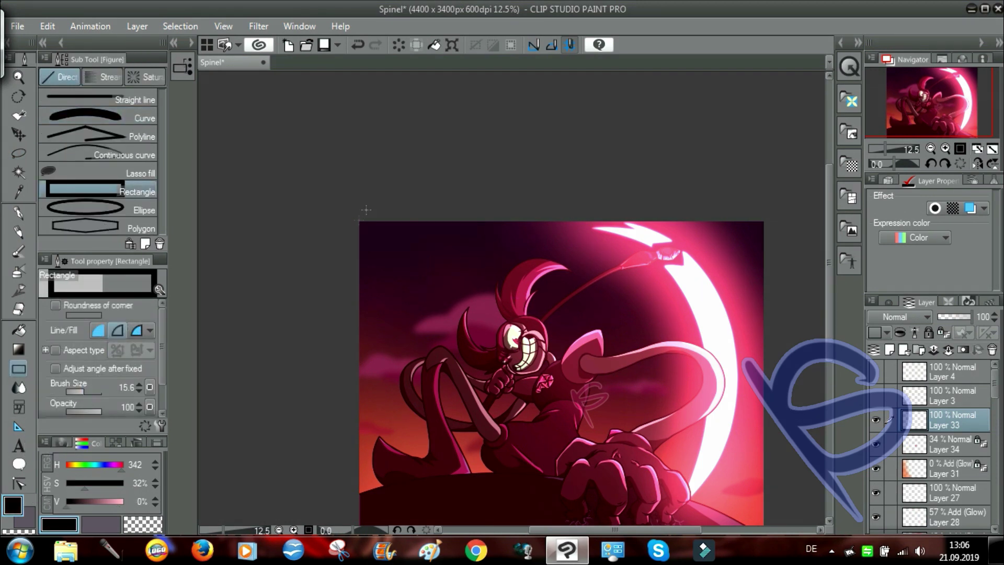
{"action": "mouse_move", "coordinate": [396, 258]}
{"action": "left_mouse_down"}
{"action": "mouse_move", "coordinate": [368, 225]}
{"action": "mouse_move", "coordinate": [476, 325]}
{"action": "mouse_move", "coordinate": [725, 511]}
{"action": "mouse_move", "coordinate": [758, 511]}
{"action": "left_mouse_up"}
{"action": "left_click", "coordinate": [91, 391]}
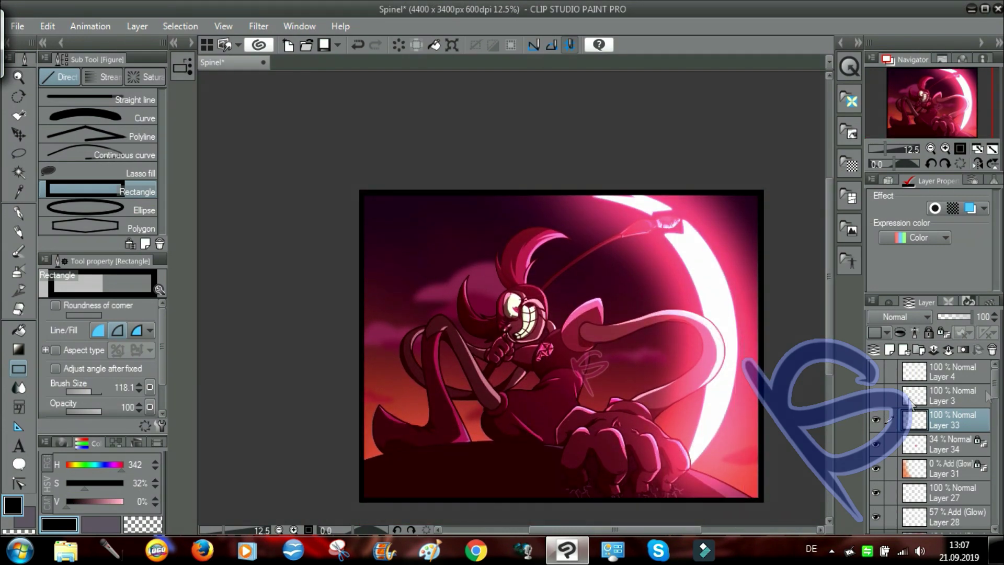
Save the framed illustration and switch to Google Chrome.
{"action": "left_click", "coordinate": [325, 44]}
{"action": "left_click", "coordinate": [473, 547]}
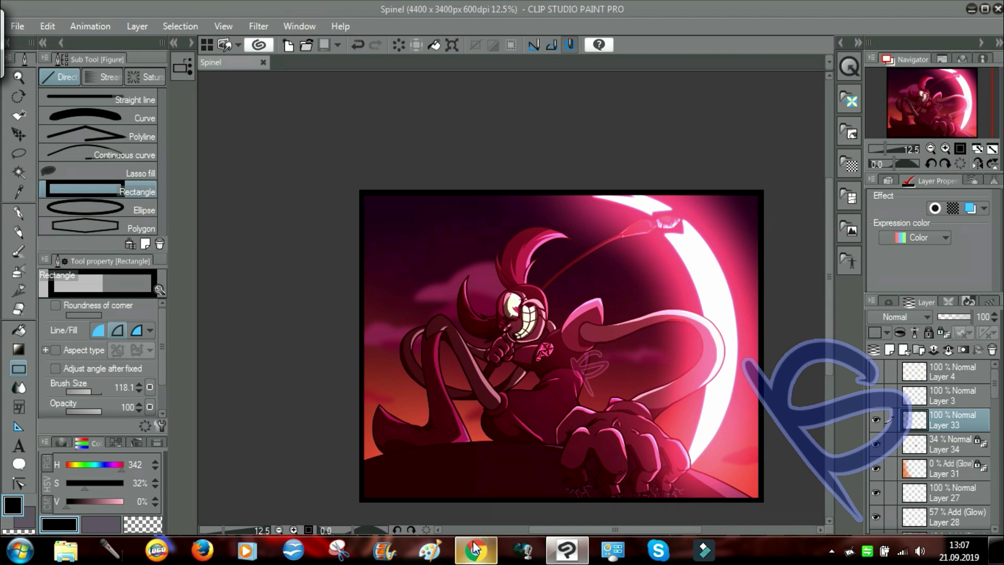